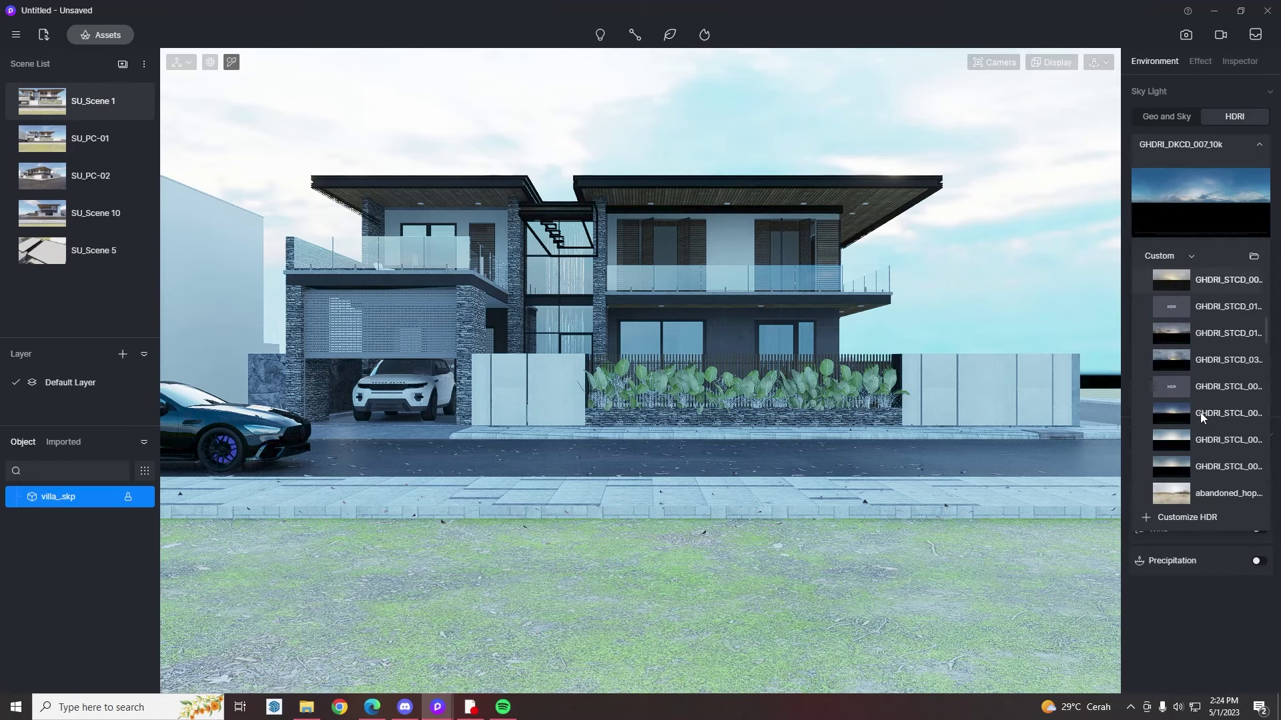
- Try the custom hilly_terrain_01_4k HDRI sky and adjust its rotation
left_click(1171, 427)
left_click(1235, 145)
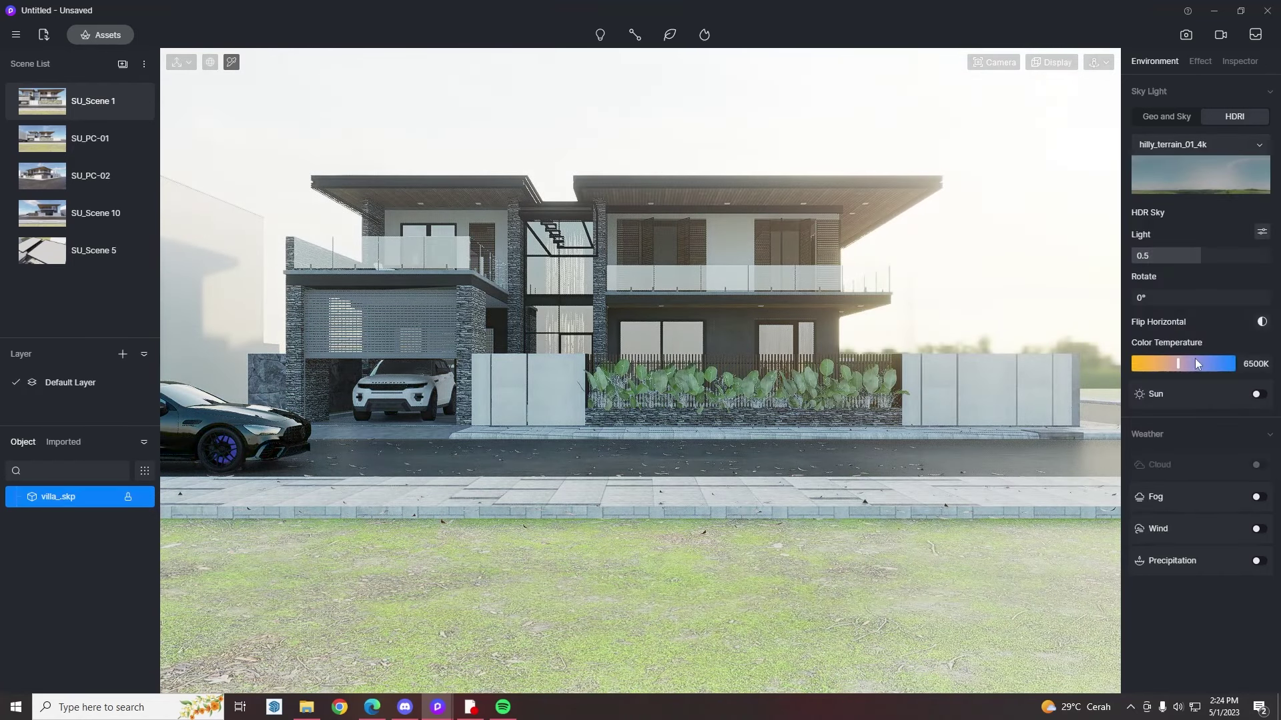
left_click_drag(1184, 298, 1204, 318)
left_click(1261, 232)
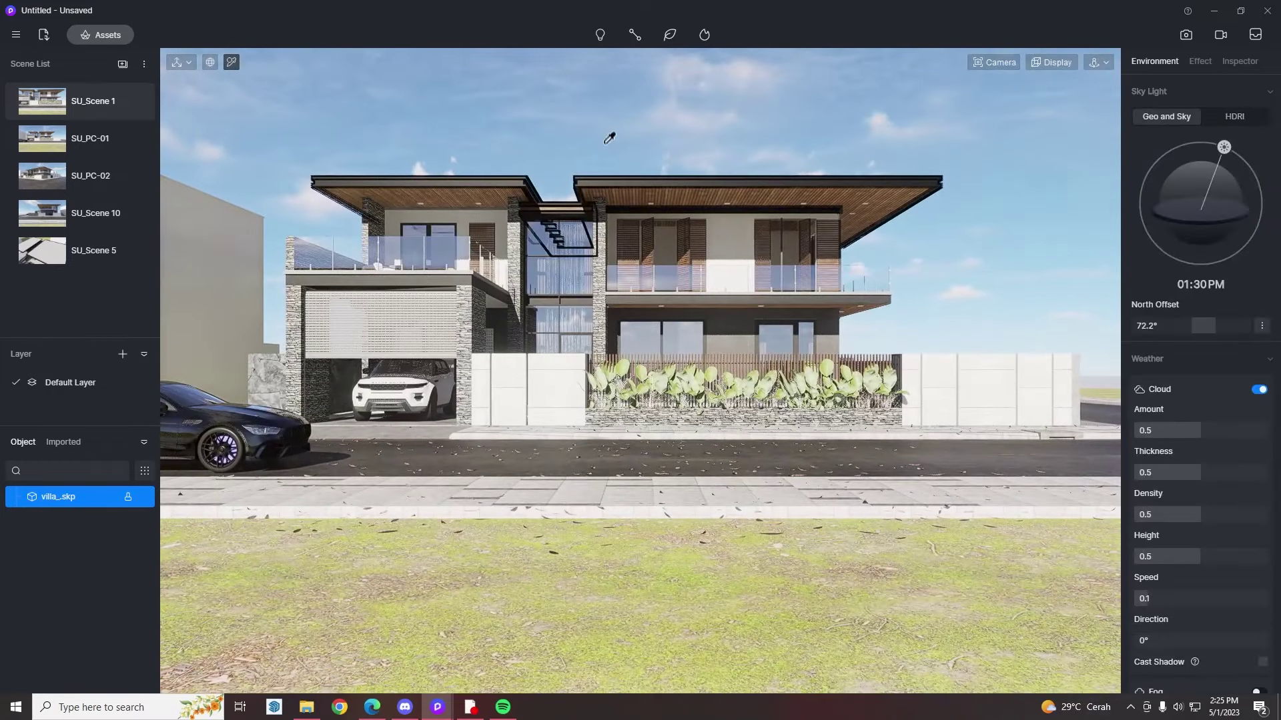
- Change the navigation mode and reframe the SU_Scene 1 front view of the villa in two-point perspective
left_click(1099, 62)
left_click(1061, 87)
left_click(86, 109)
key("e")
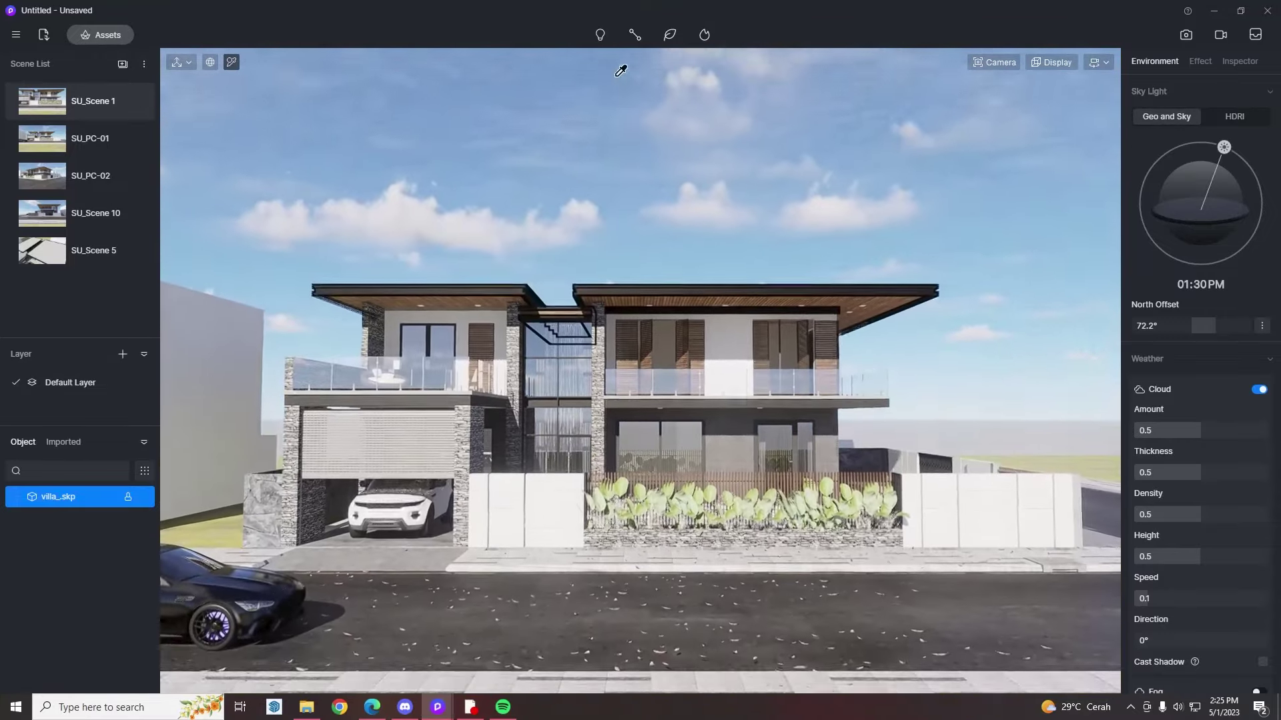
key("p")
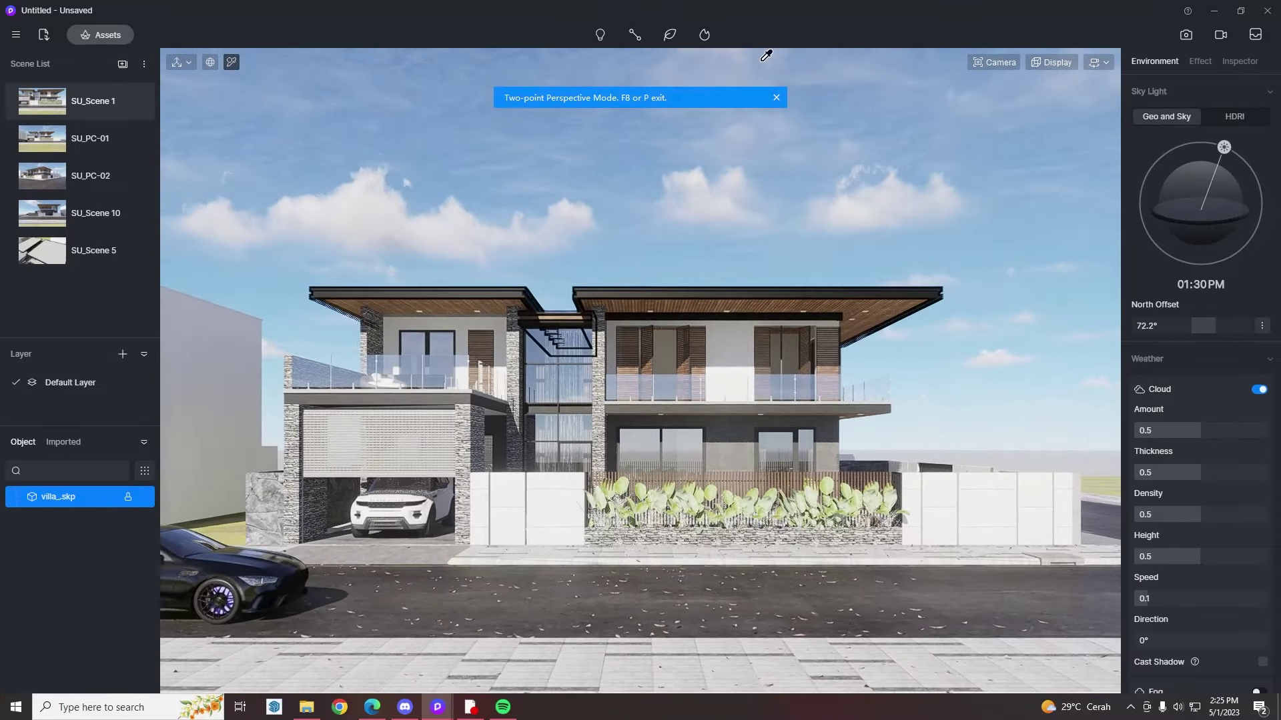
key("q")
mouse_move(858, 109)
right_mouse_down()
mouse_move(854, 88)
mouse_move(855, 123)
right_mouse_up()
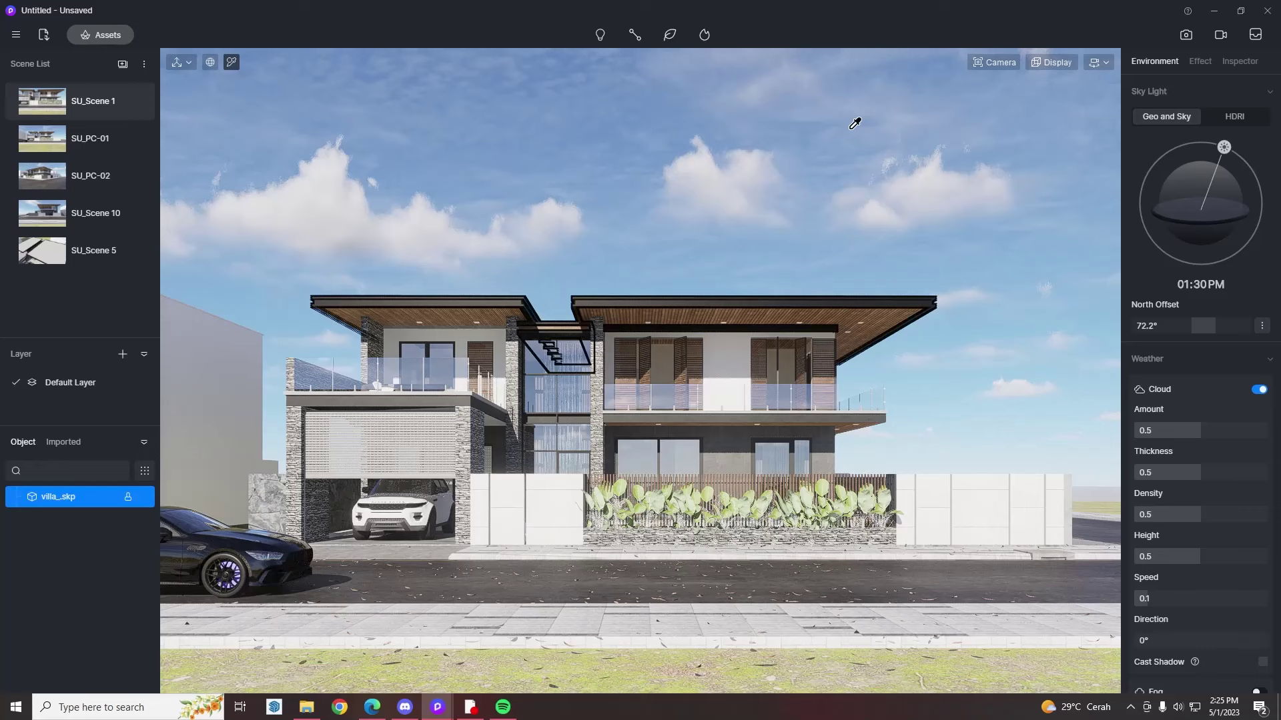
key("p")
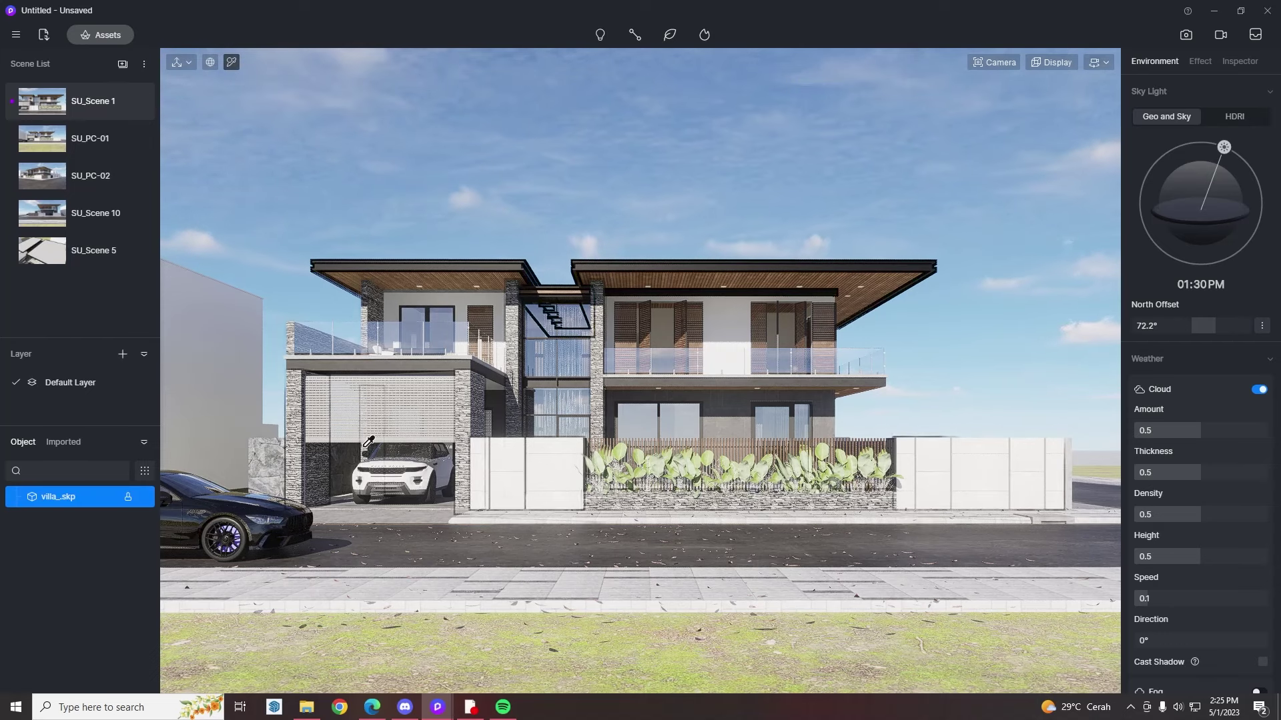
- Switch the sky lighting to HDRI and apply the custom hilly_terrain_01_4k map
left_click(1235, 116)
left_click(1200, 144)
scroll(1224, 443, "down", 10)
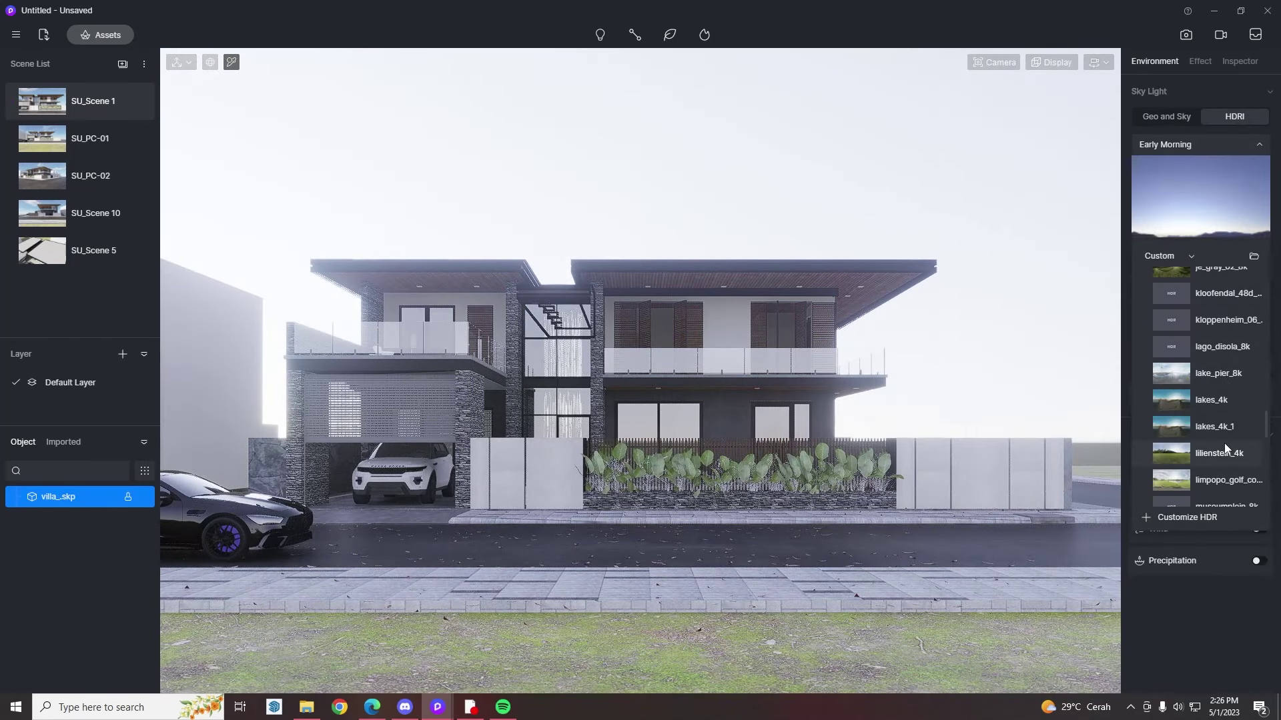
scroll(1224, 448, "up", 3)
left_click(1232, 335)
left_click(1239, 144)
- Rotate the HDRI sky to 351.3° and enable the sun
left_click_drag(1162, 297, 1271, 282)
left_click(1259, 394)
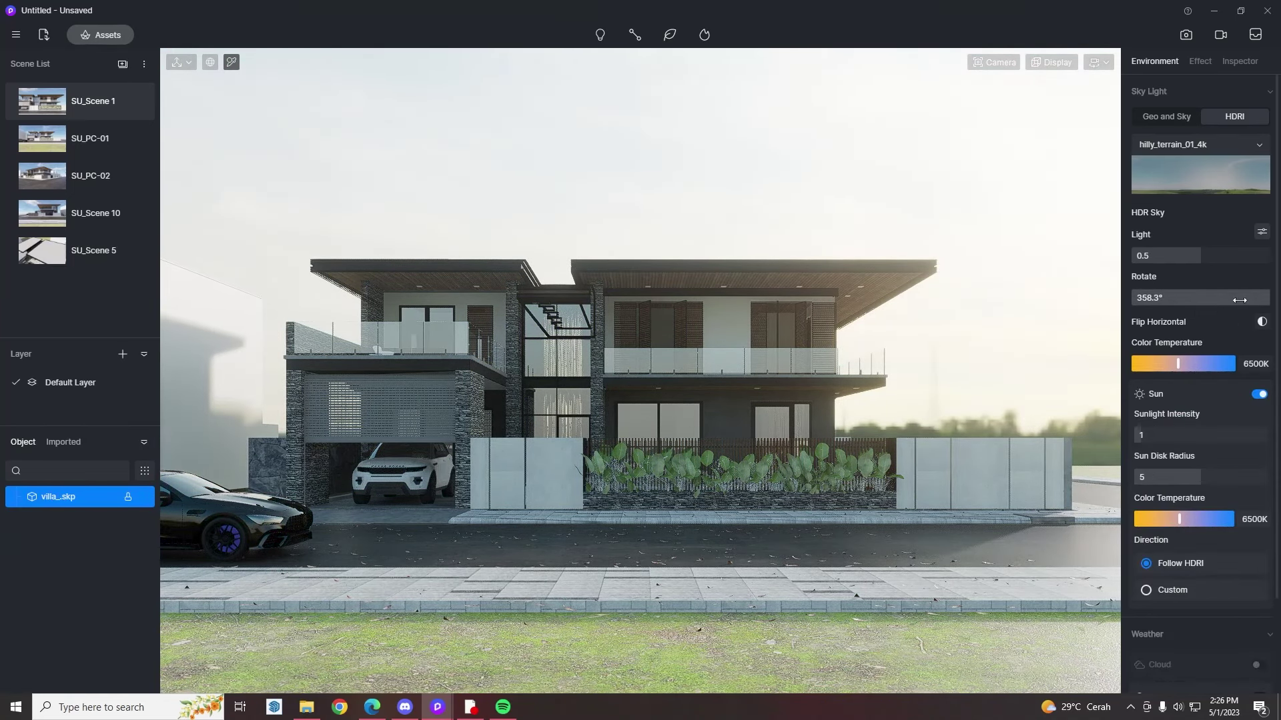
left_click_drag(1235, 297, 1272, 305)
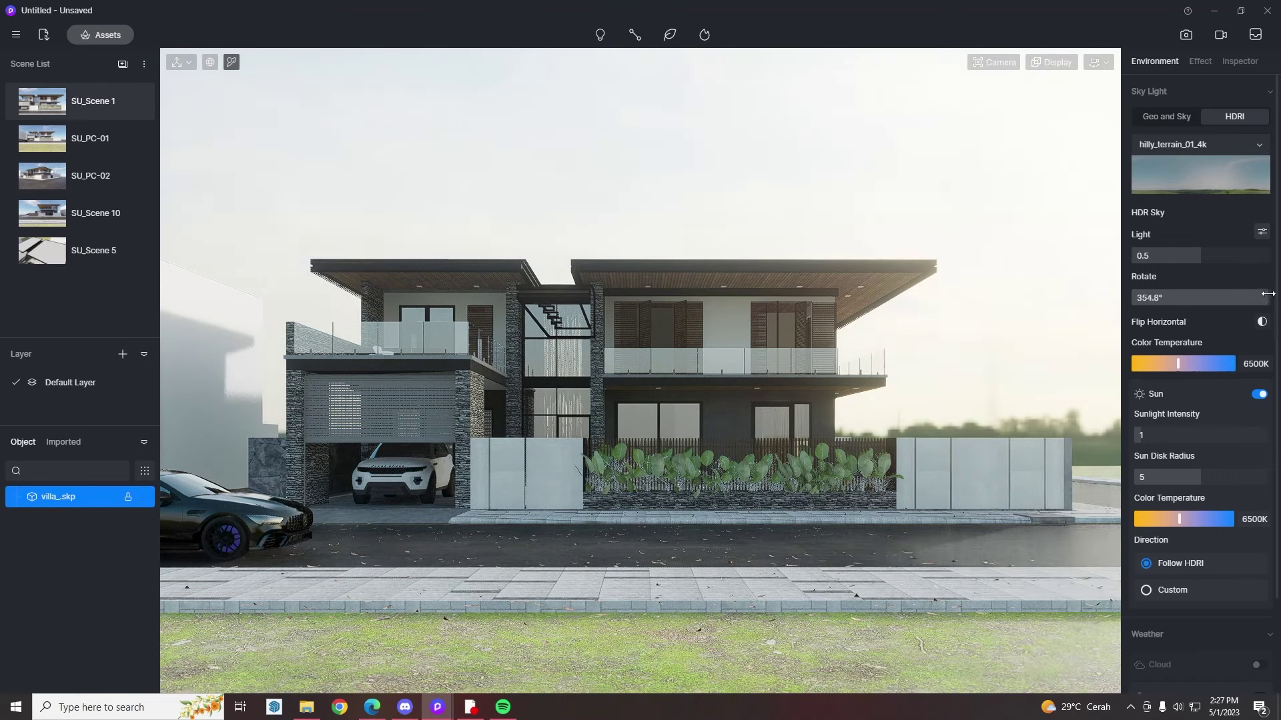
left_click_drag(1271, 298, 1265, 294)
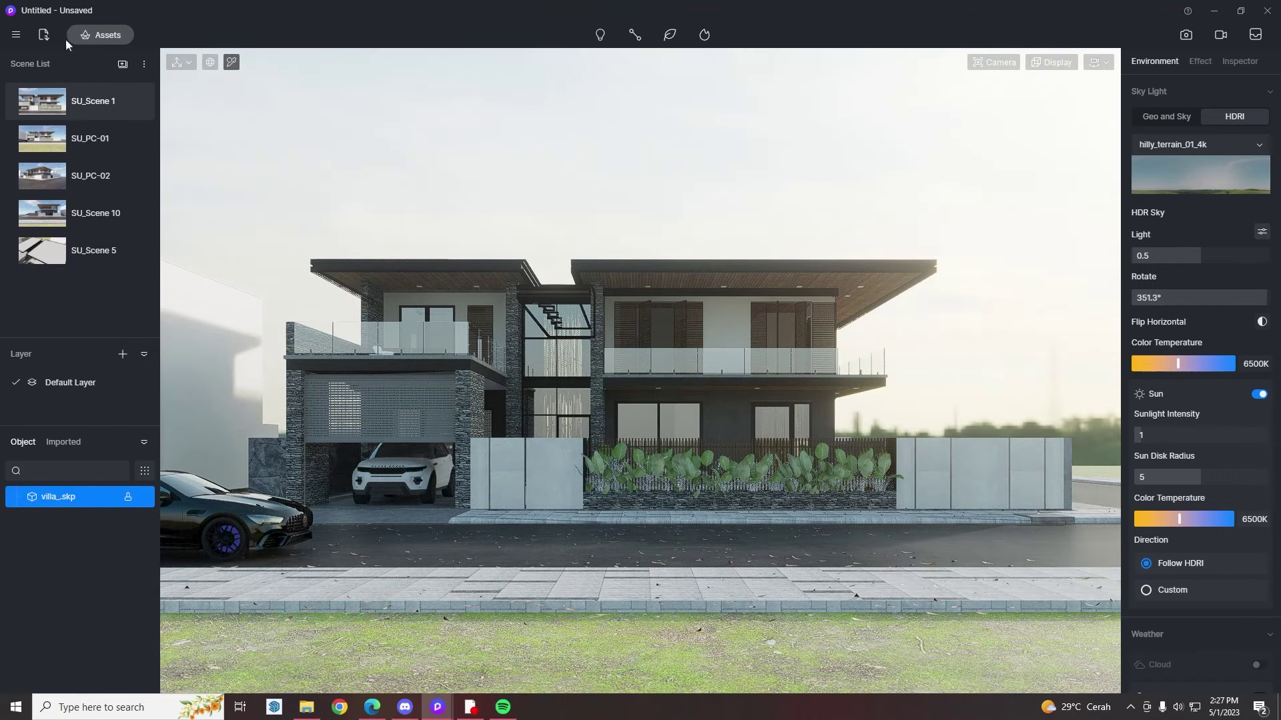
- Lower the balcony railing glass's specular to 0.07 and the translucent gray glass's refraction to 1.41
left_click(751, 322)
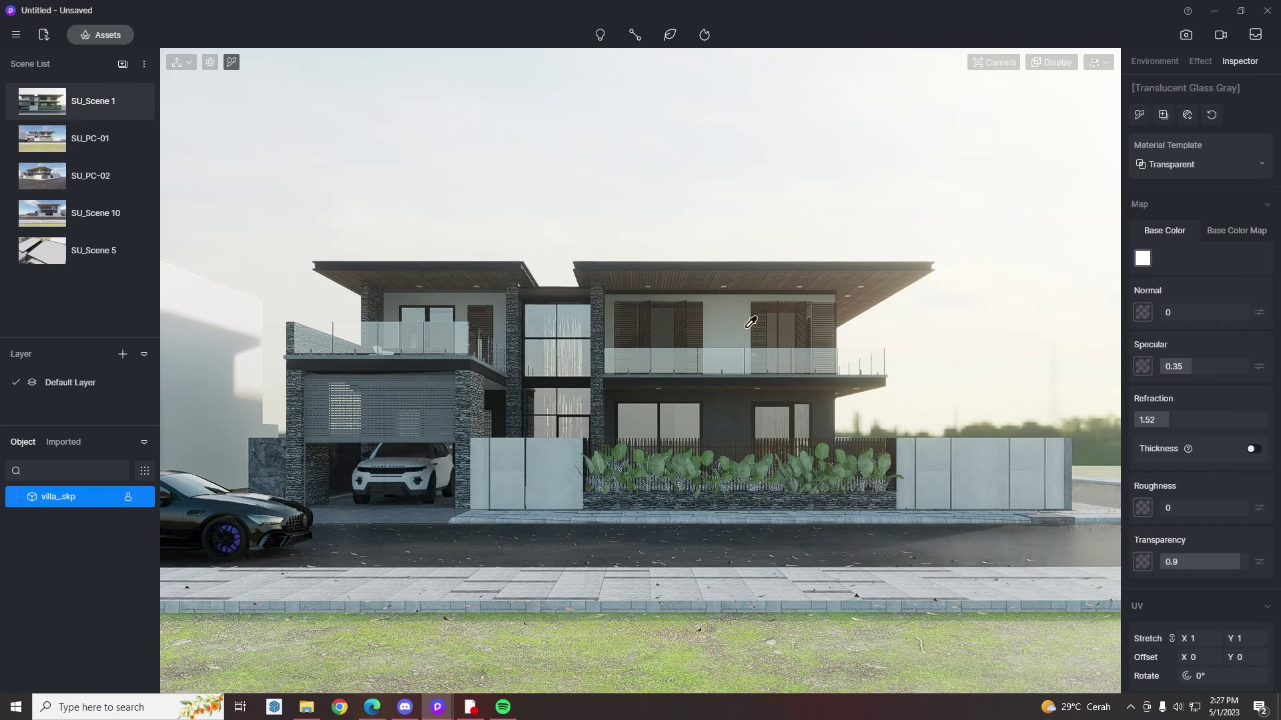
left_click(672, 488)
left_click(694, 423)
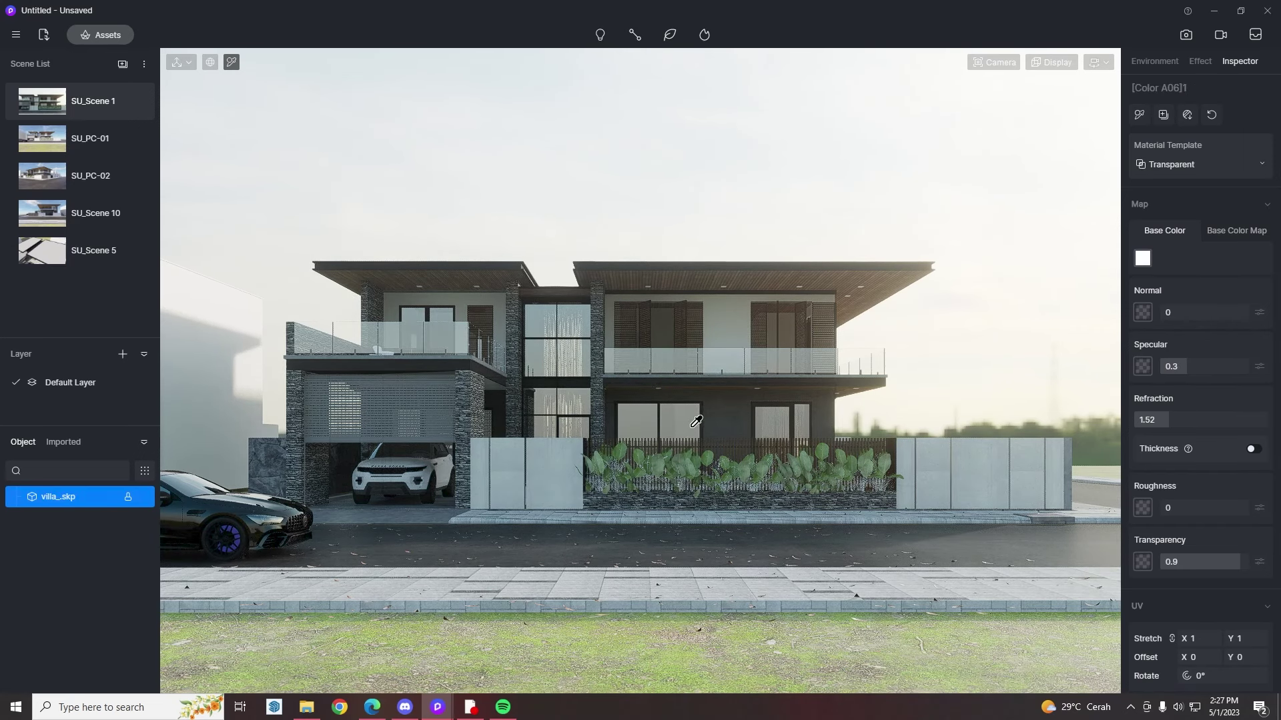
left_click(448, 425)
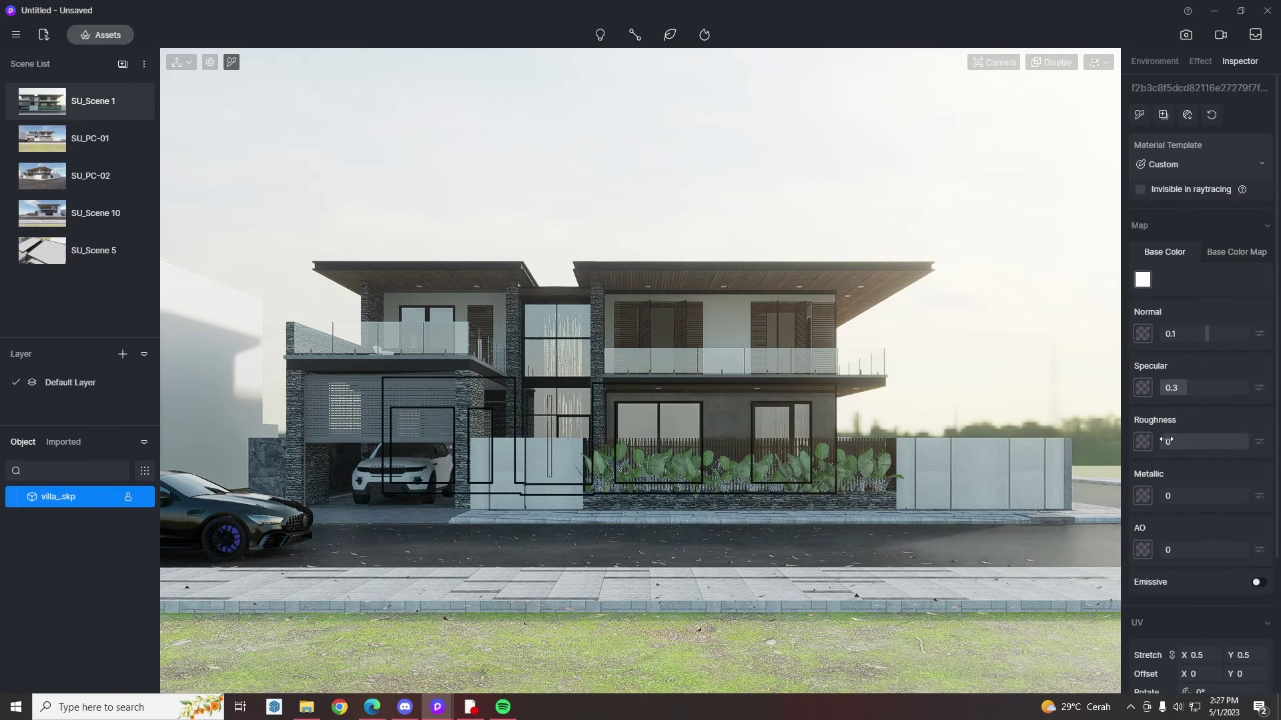
left_click(486, 350)
left_click(1176, 373)
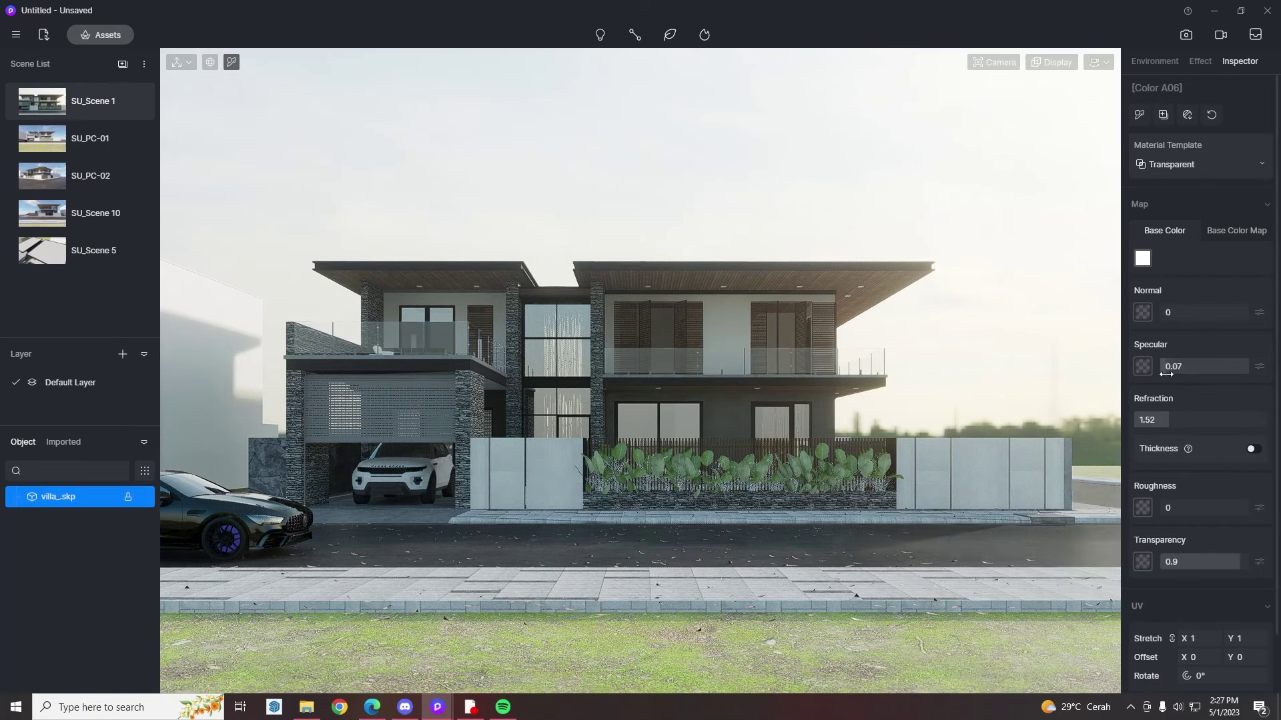
left_click_drag(1170, 420, 1102, 435)
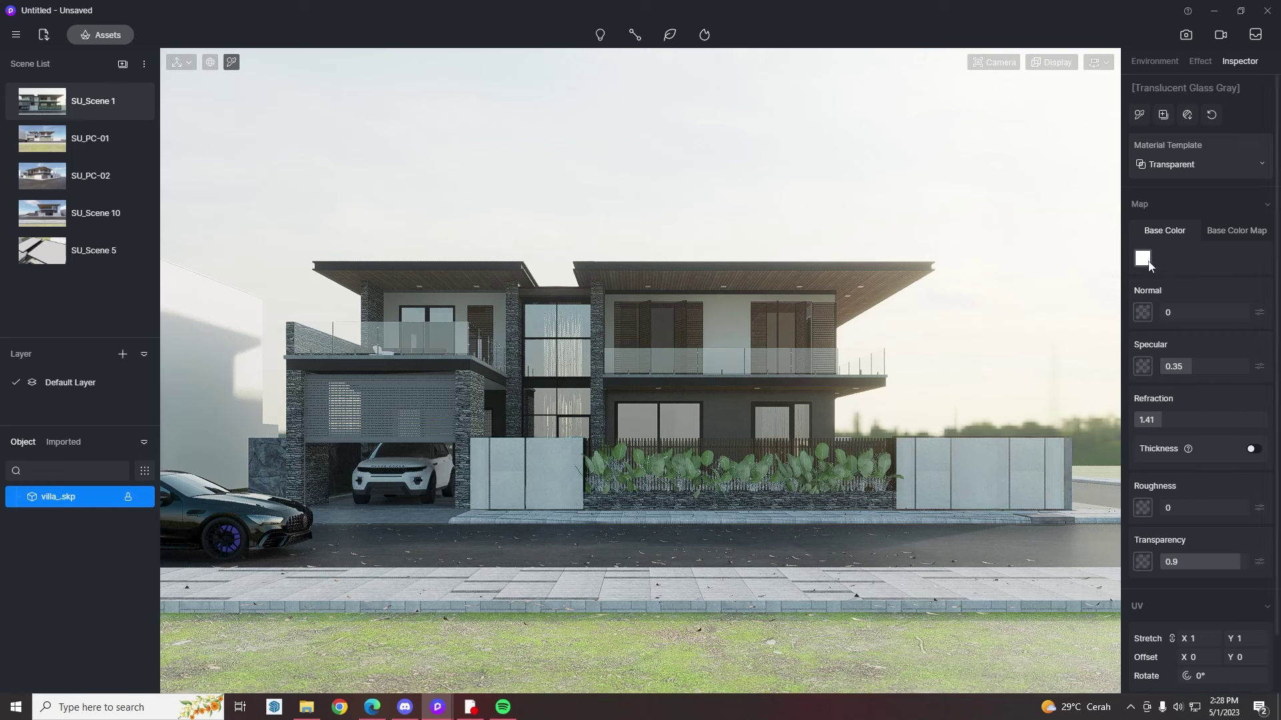
- Set the body1 car paint to specular 0.64, roughness 0.14 and metallic 0.29, and the garage shutter to roughness 0.02 and metallic 0.34
left_click(630, 531)
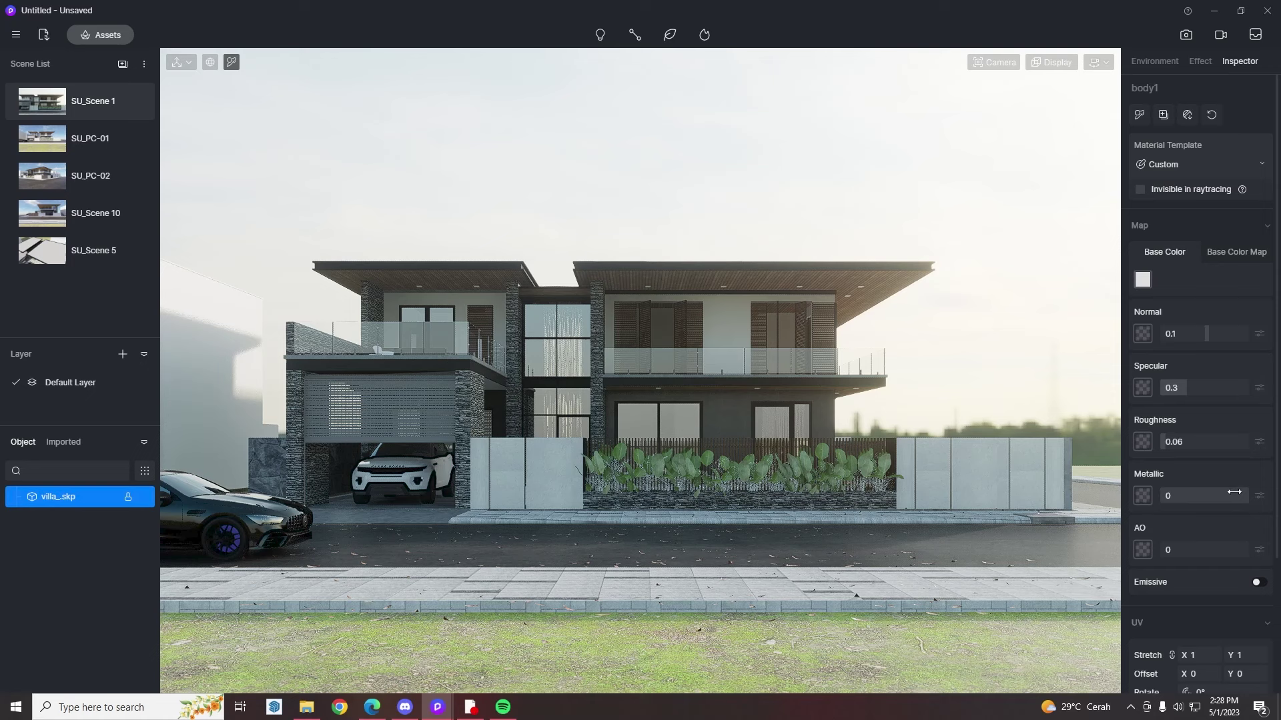
left_click_drag(1234, 493, 1252, 492)
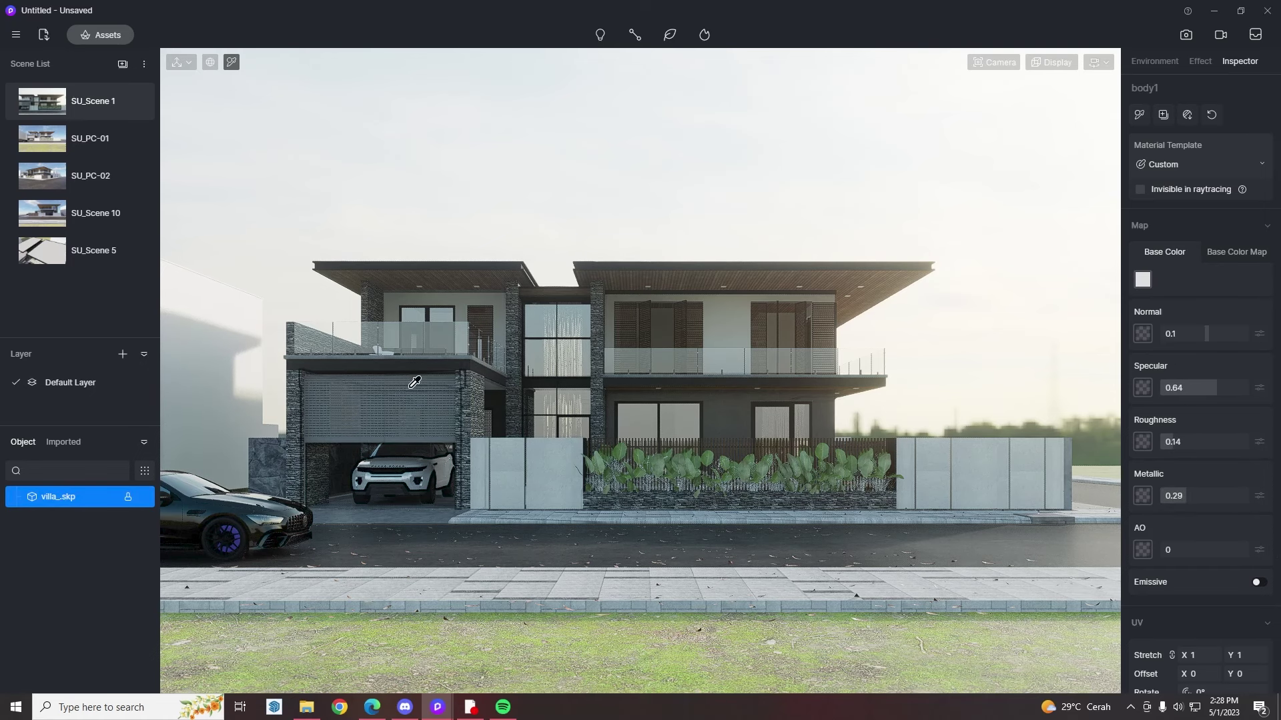
left_click_drag(1194, 443, 1160, 444)
left_click_drag(1162, 494, 1191, 492)
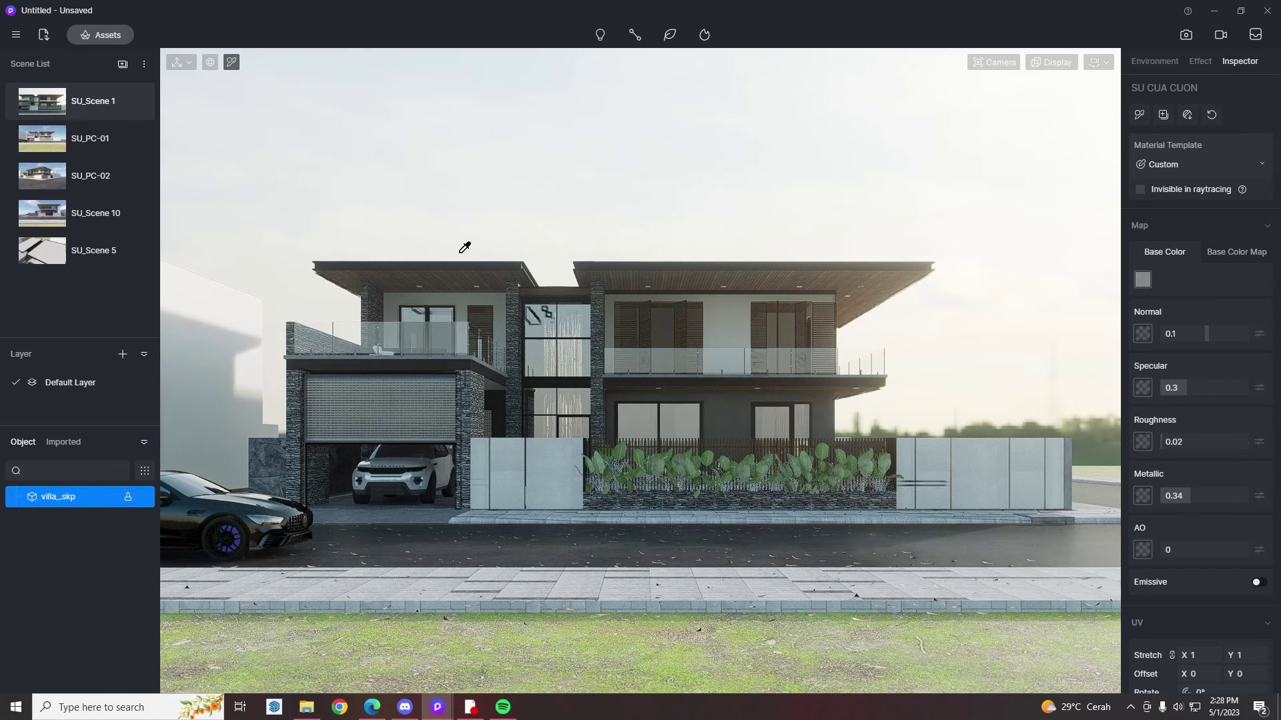
- Place a Spot Light at the ceiling above the upper balcony over the garage
mouse_move(600, 35)
left_click(593, 85)
left_click(418, 300)
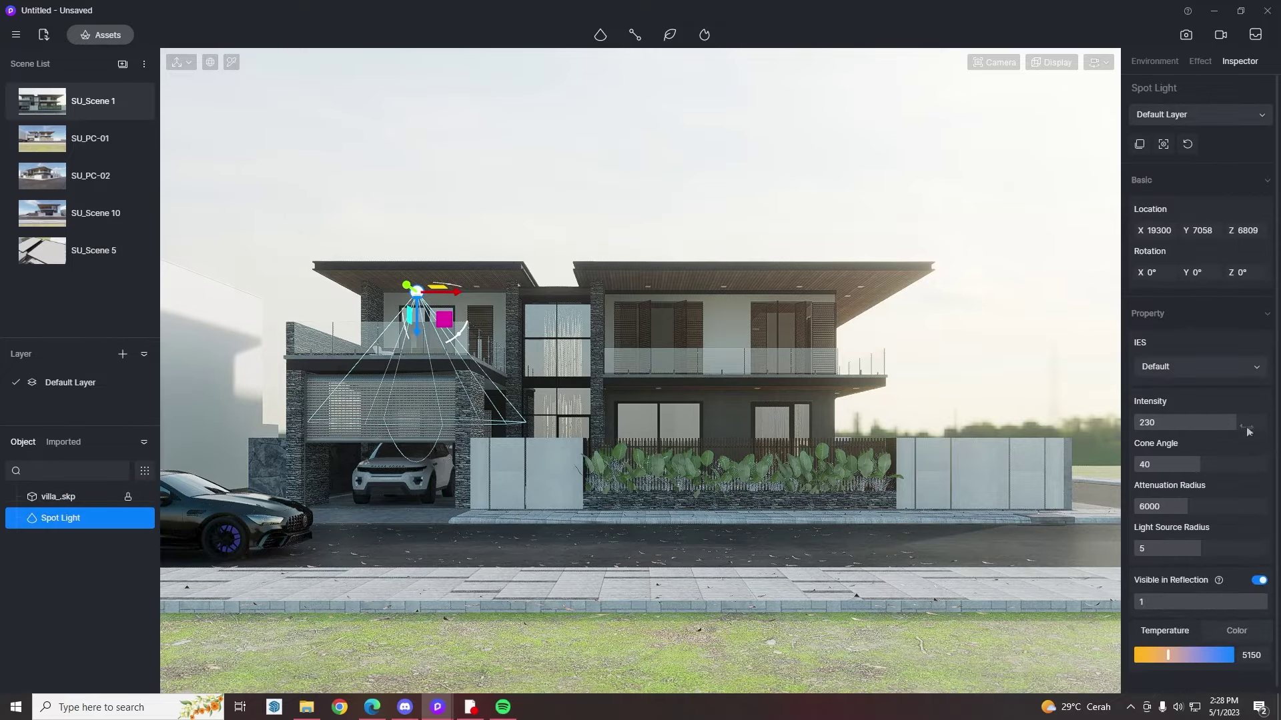
left_click(721, 125)
- Set the ground-floor window frame material to specular 0.44, roughness 0.25 and metallic 0.53
scroll(722, 126, "up", 5)
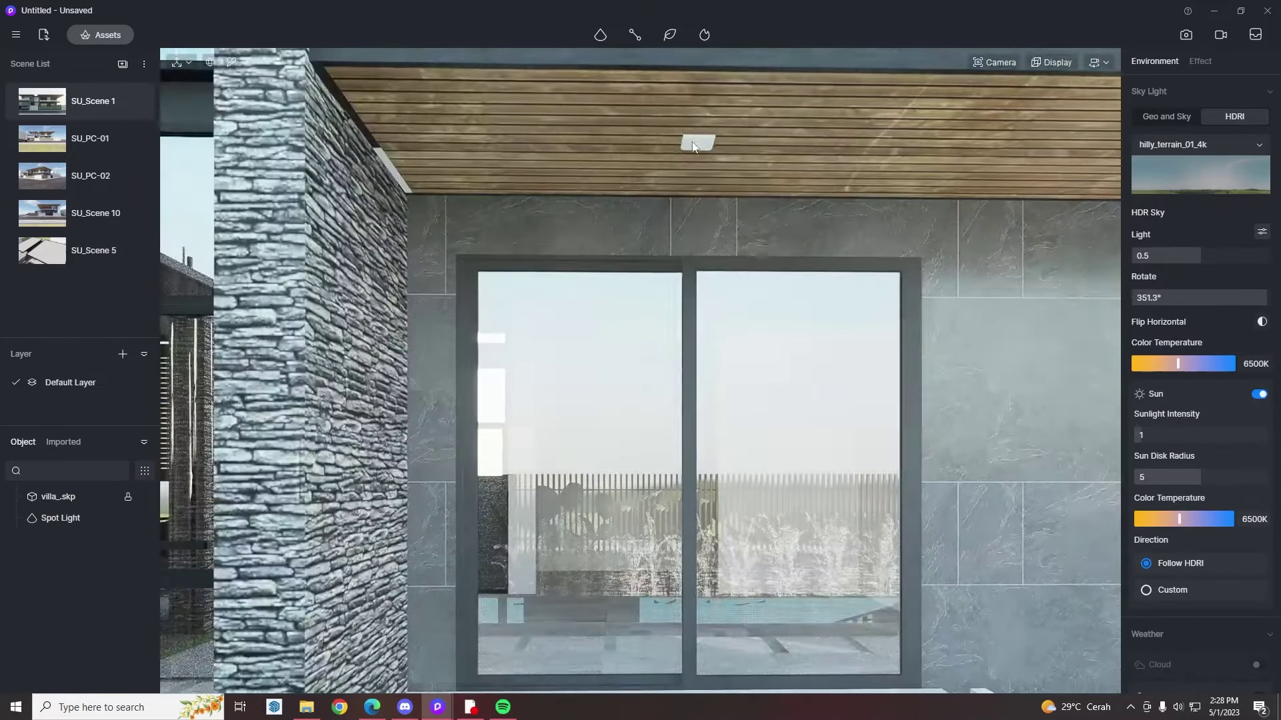
left_click(717, 304)
left_click_drag(1184, 465, 1182, 460)
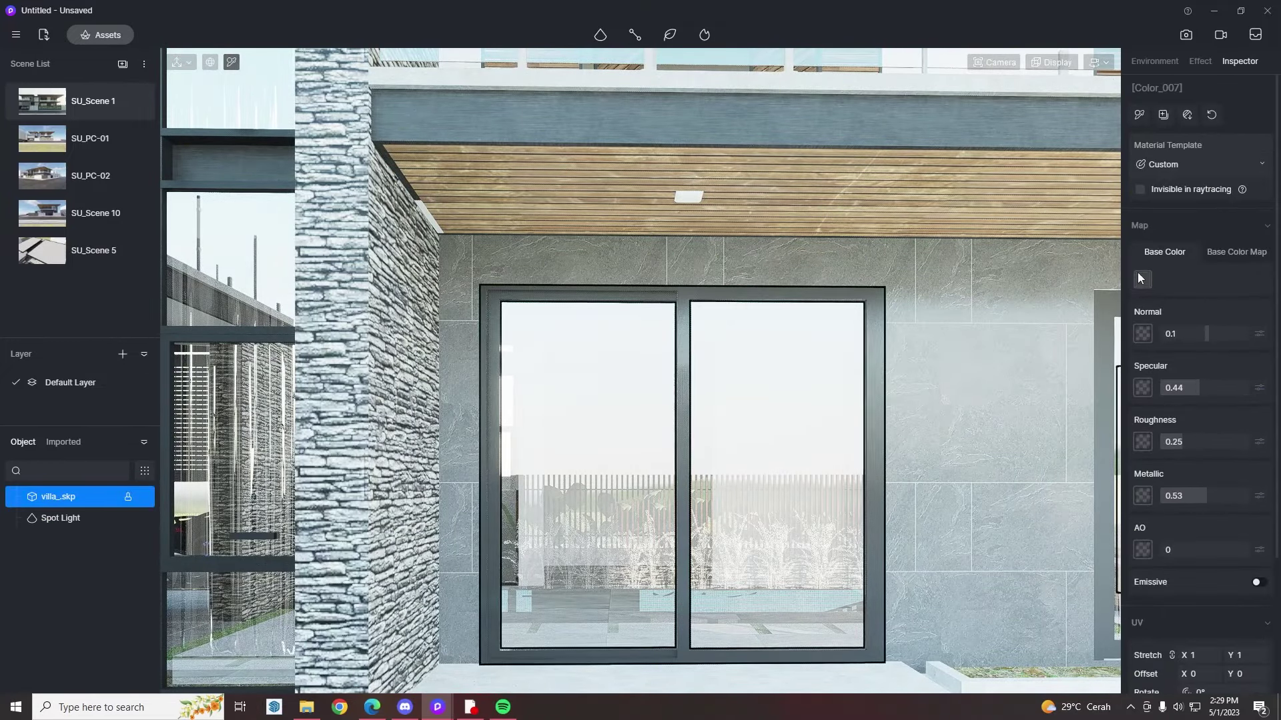
- Darken the base colour of the grey wall tiles slightly and adjust their normal, specular and roughness
scroll(629, 485, "up", 4)
left_click(629, 485)
left_click(1142, 281)
left_click_drag(1134, 335, 1134, 339)
left_click(1194, 291)
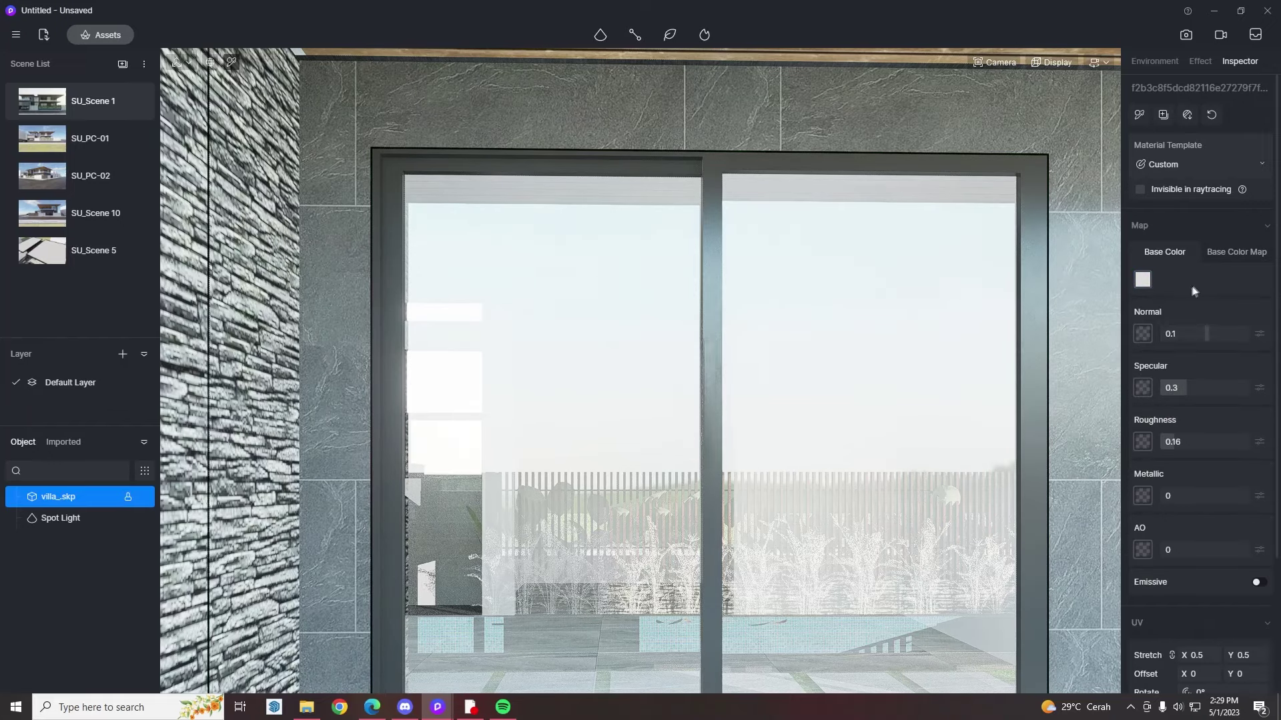
left_click(1220, 333)
left_click_drag(1203, 385, 1175, 388)
left_click(1181, 441)
- Turn on emission for the square ceiling downlight material
scroll(709, 117, "up", 3)
scroll(710, 117, "down", 3)
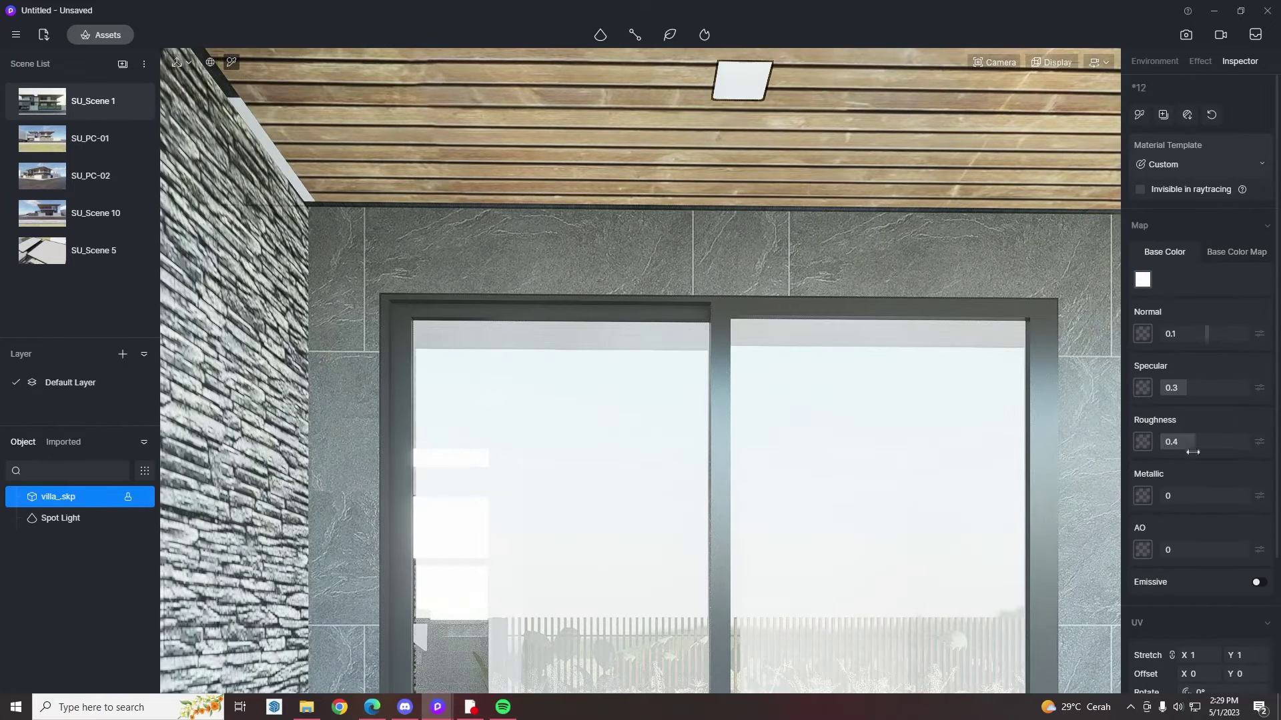
left_click(1257, 581)
- Set the stone cladding's normal to 0.76 and specular to 0.1, and darken its base colour to HSV value 74
scroll(1257, 582, "down", 4)
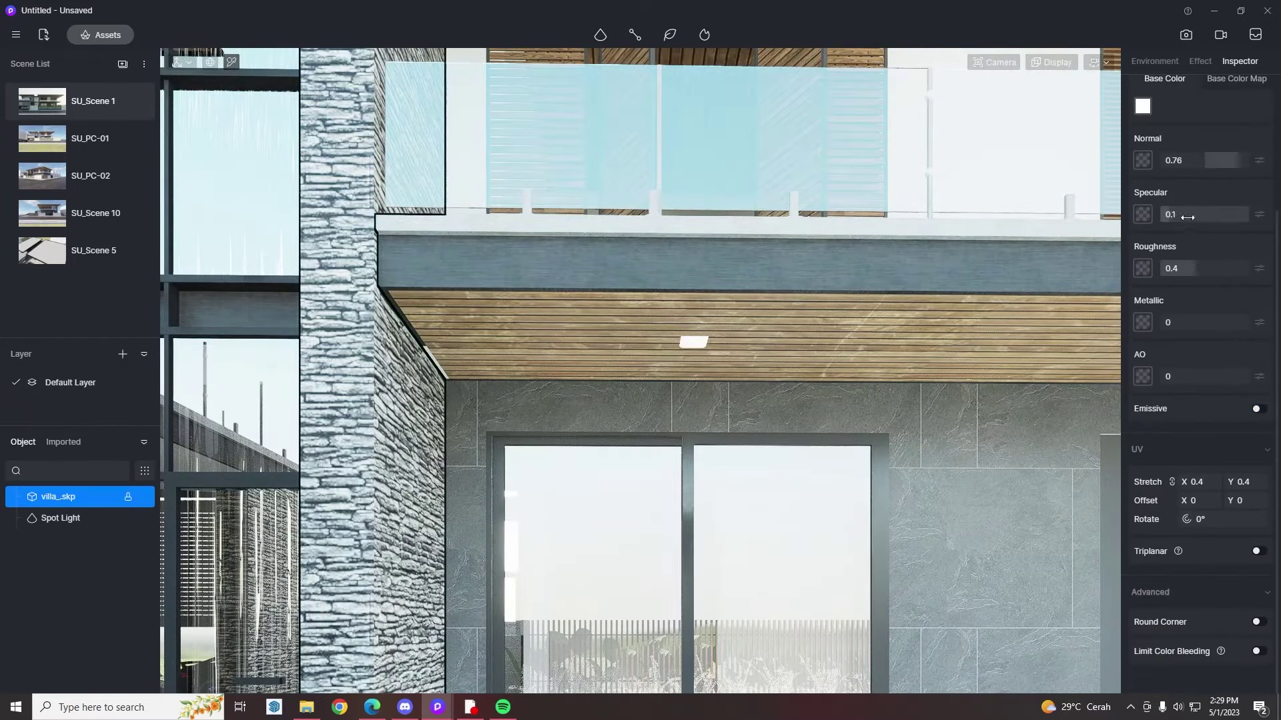
left_click_drag(1140, 171, 1134, 171)
left_click(1196, 138)
scroll(704, 510, "down", 8)
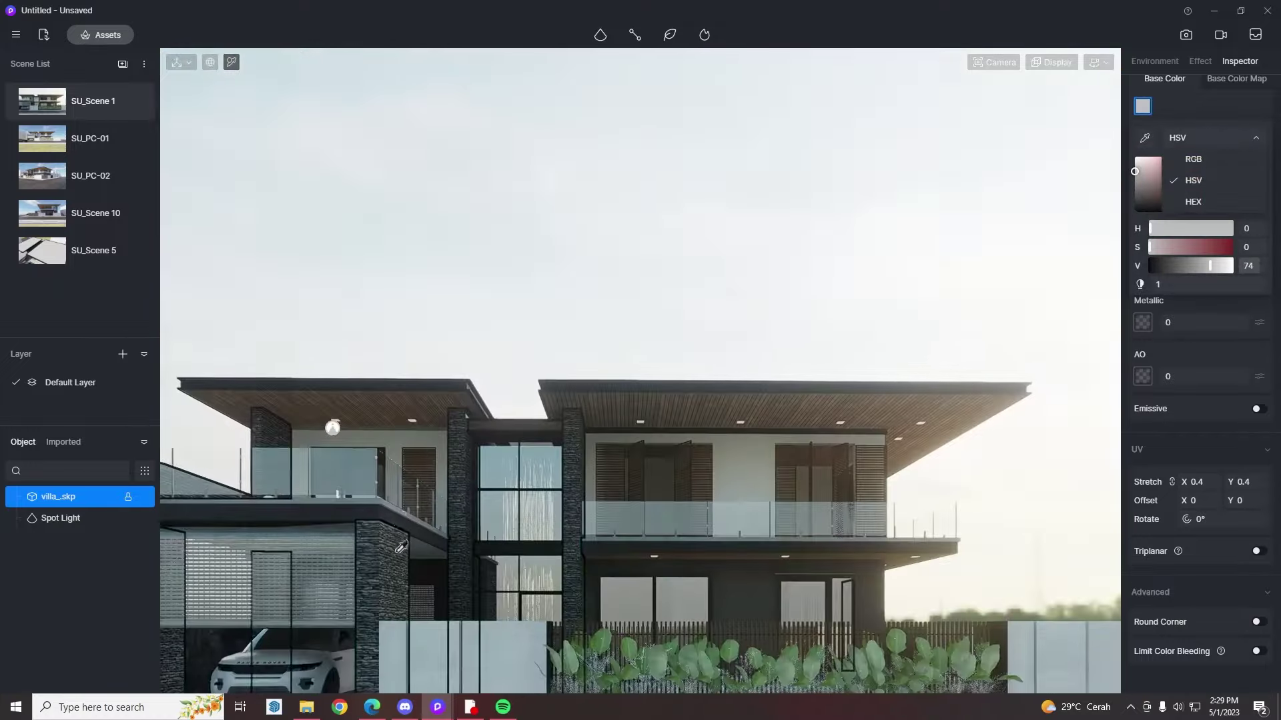
- Darken the front fence panels' base colour to HSV value 83 and return to the SU_Scene 1 view
scroll(815, 531, "up", 5)
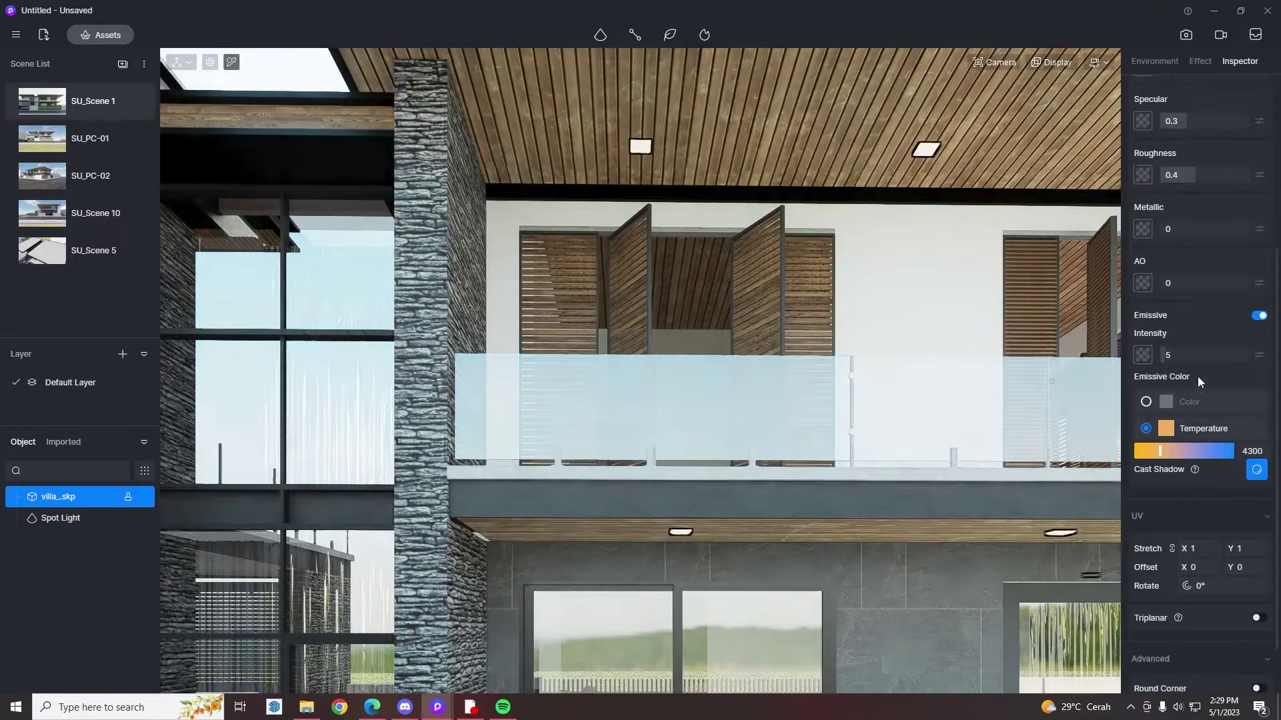
scroll(611, 392, "down", 4)
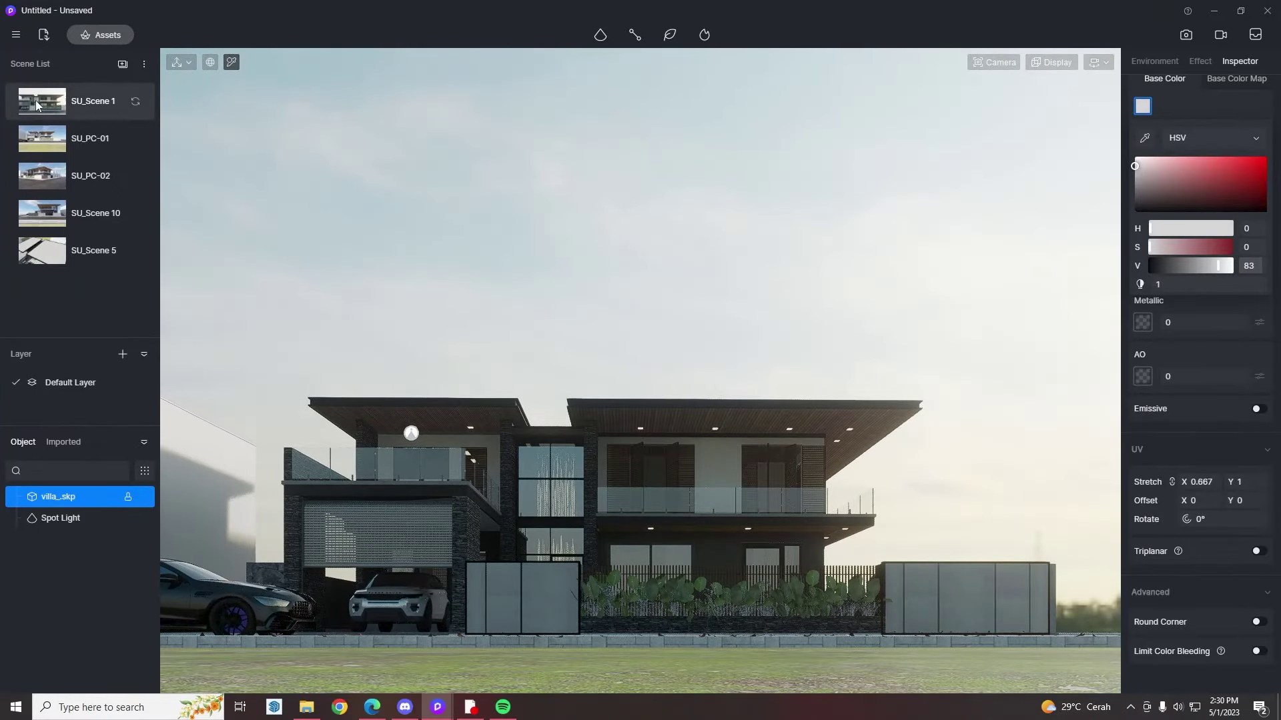
left_click(36, 105)
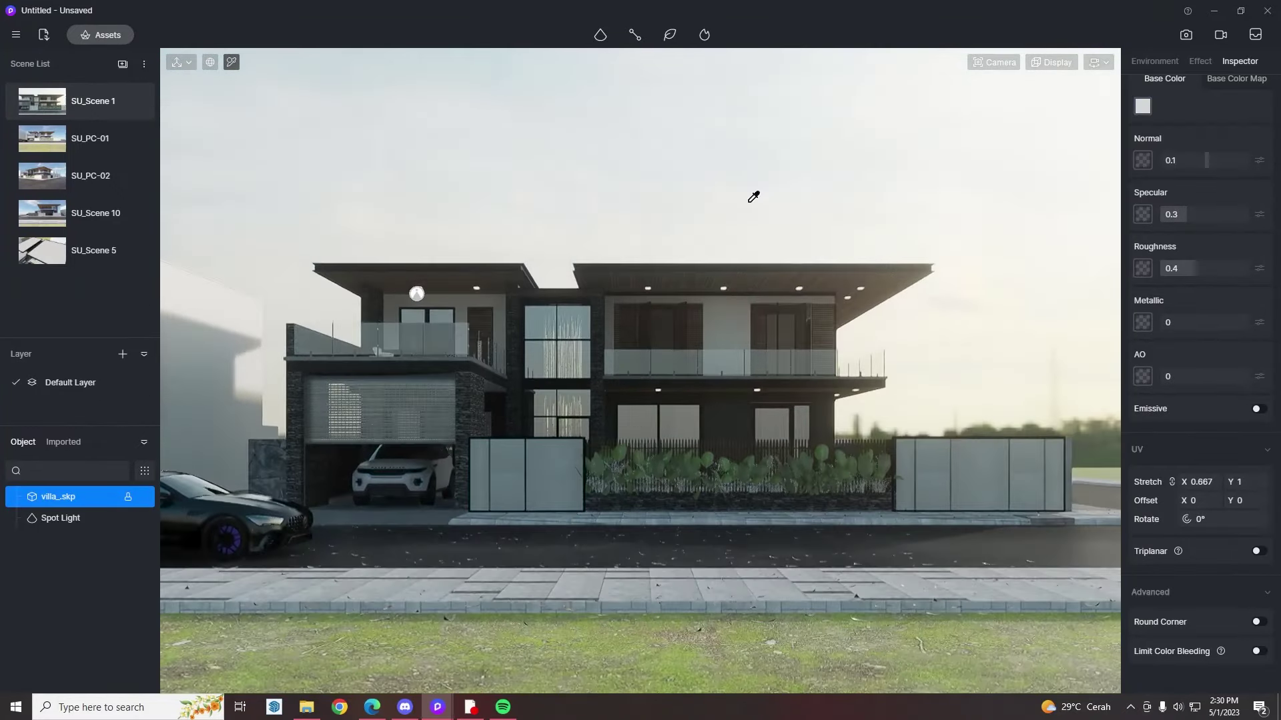
key("Escape")
- Switch the sun to a custom direction with altitude 37.7 and azimuth 248.5
scroll(1199, 551, "down", 1)
left_click(1154, 523)
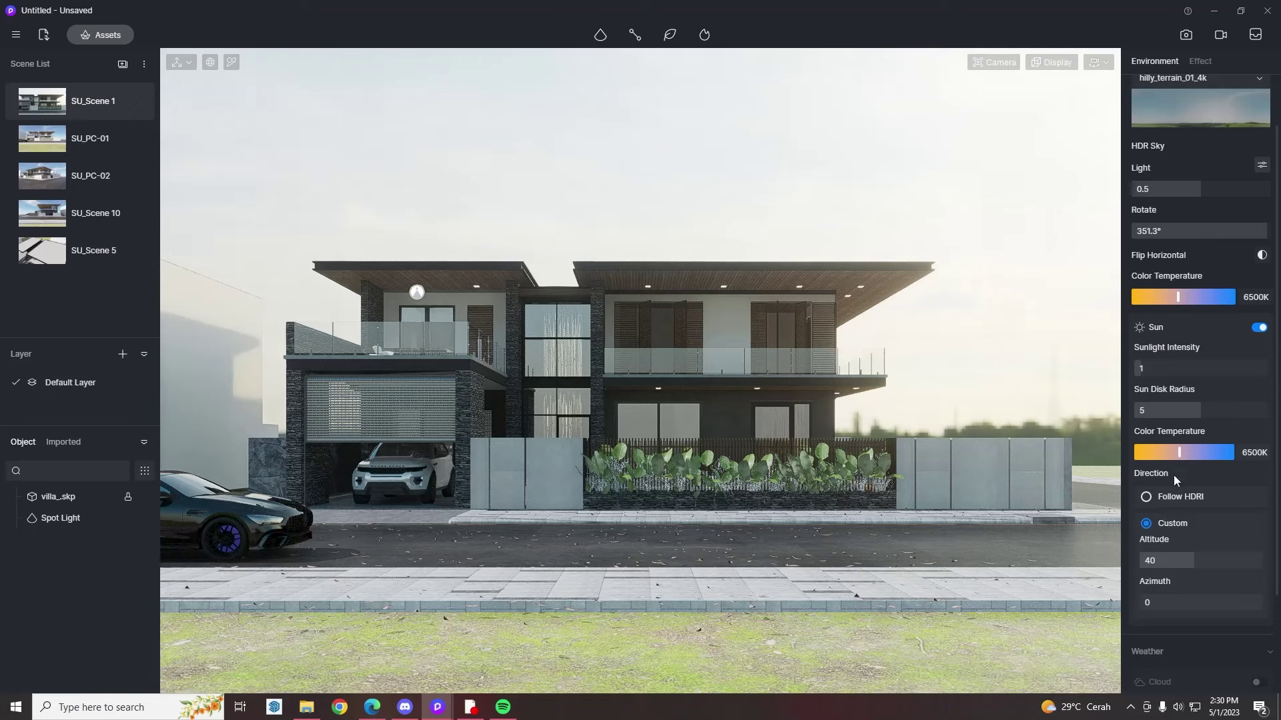
mouse_move(1193, 562)
left_mouse_down()
mouse_move(1232, 555)
mouse_move(1205, 559)
left_mouse_up()
left_click_drag(1144, 602, 1187, 601)
left_click_drag(1211, 556, 1232, 555)
left_click_drag(1187, 601, 1224, 587)
left_click_drag(1223, 564, 1186, 562)
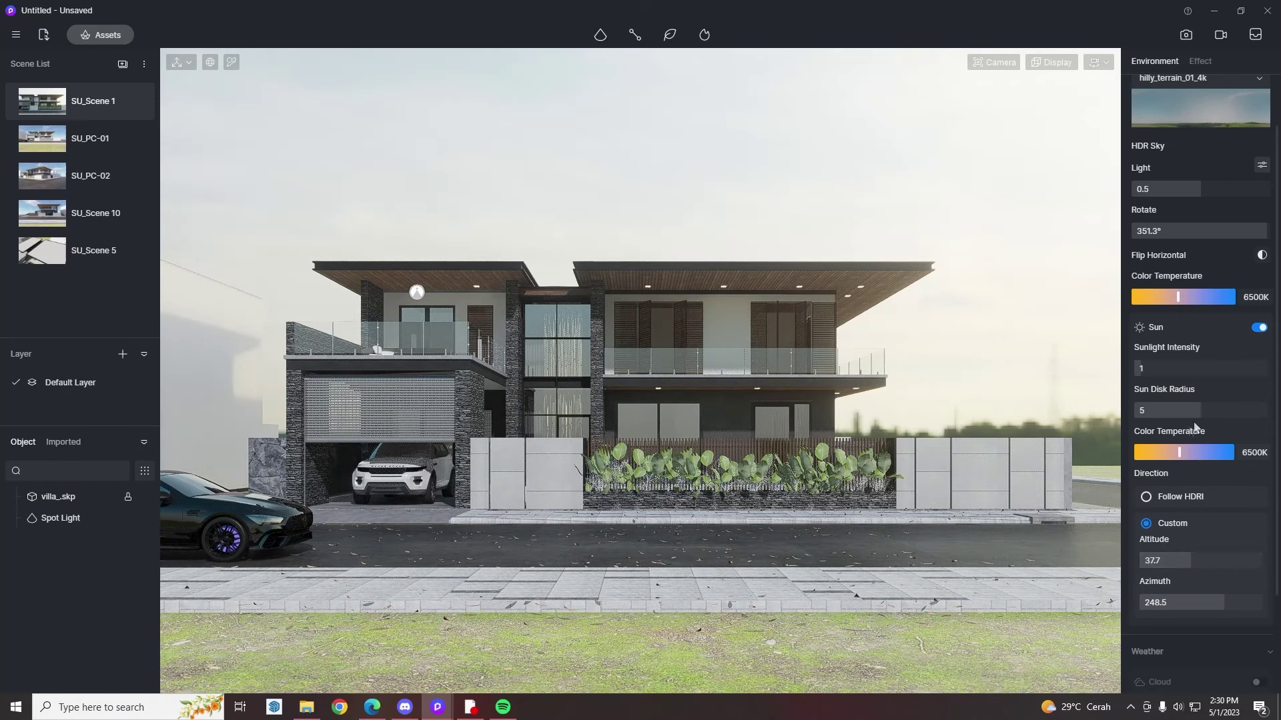
- Refine the sun to altitude 19.1, azimuth 236.7, intensity 1, disk radius 4.3 and colour temperature 6200K
left_click_drag(1139, 368, 1144, 367)
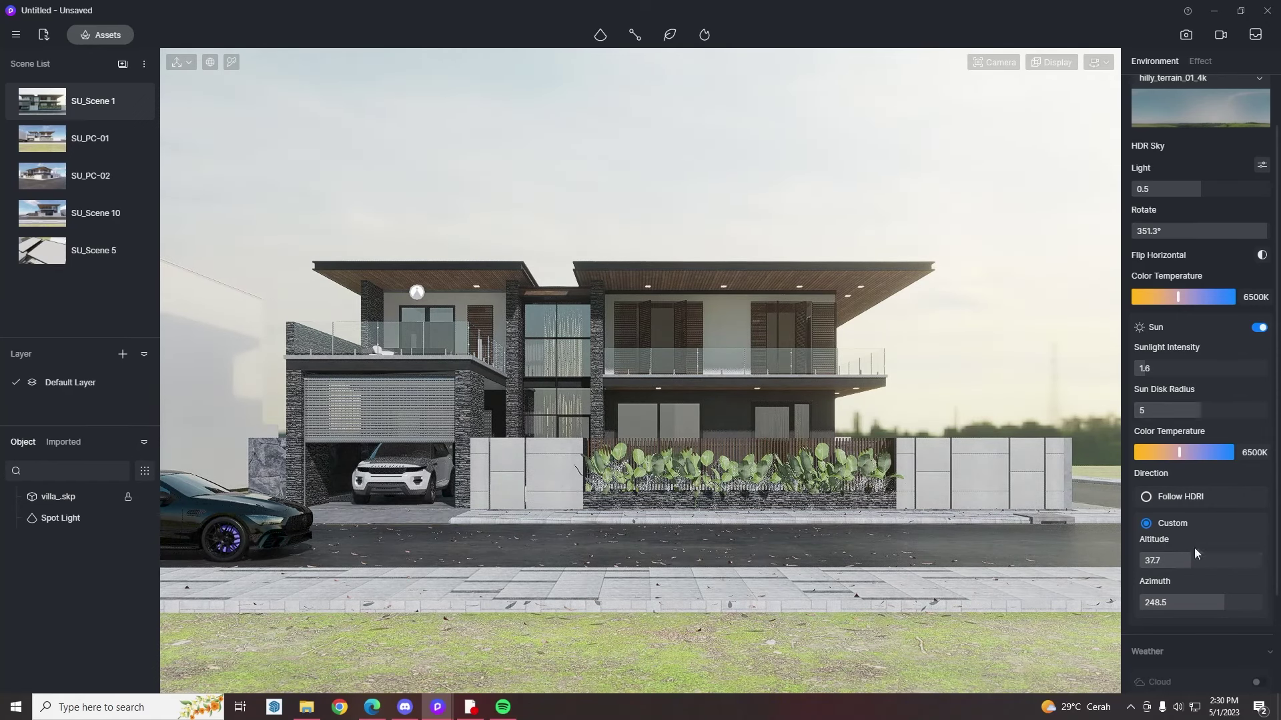
left_click_drag(1190, 559, 1165, 559)
left_click_drag(1222, 601, 1216, 598)
left_click_drag(1145, 369, 1141, 368)
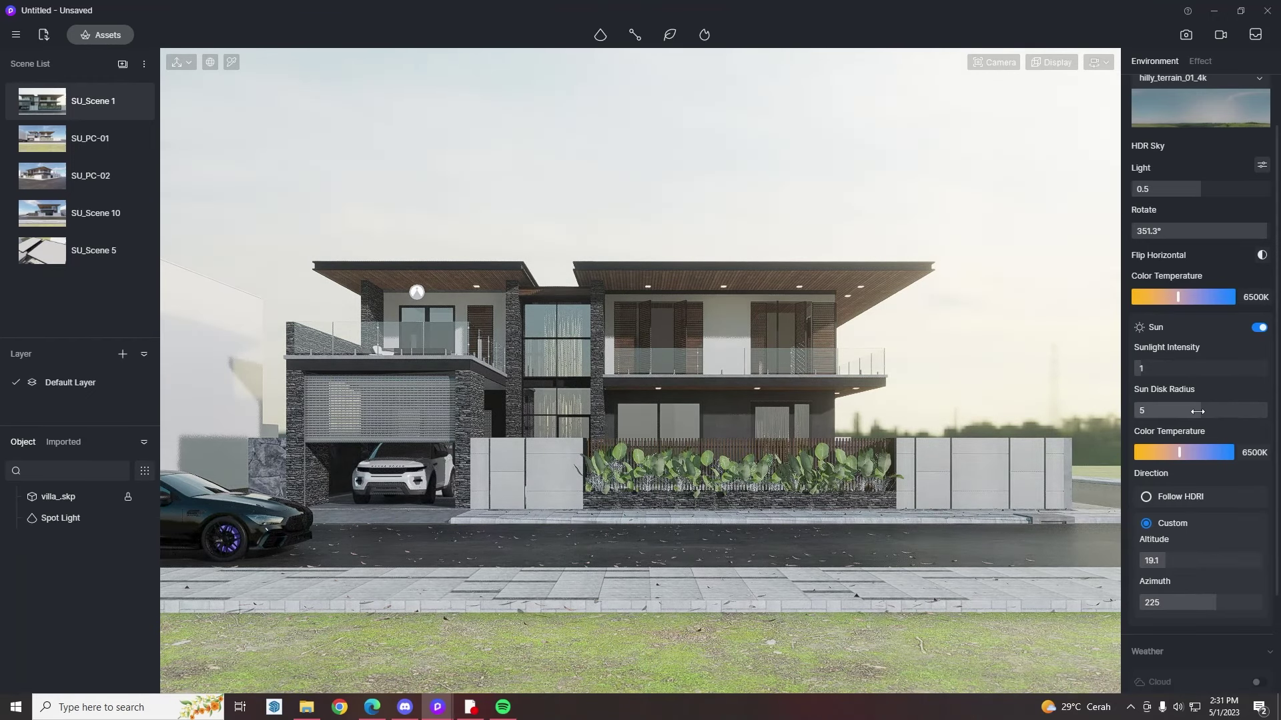
left_click_drag(1216, 600, 1220, 598)
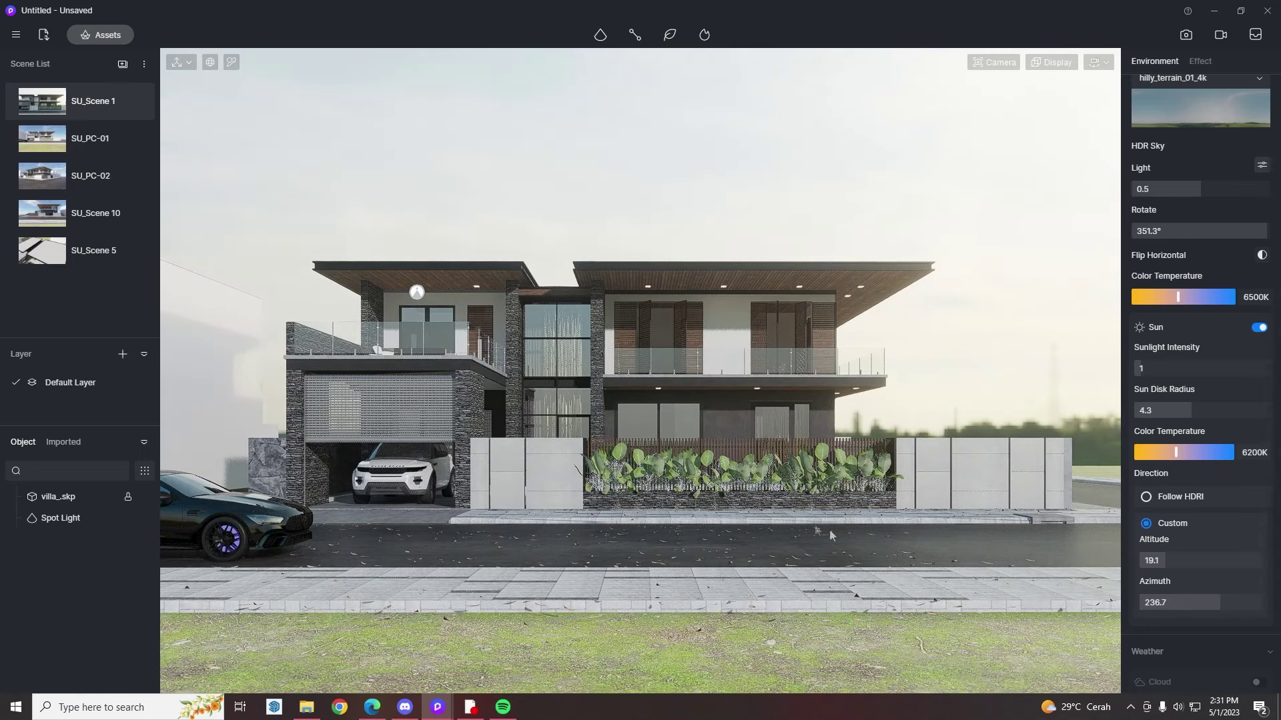
left_click(683, 517)
key("Escape")
left_click(985, 508)
key("Escape")
- Replace the black car's wheel base colour map with the brushed-aluminium metal texture and darken its base colour to HSV value 45
left_click(244, 539)
left_click(1147, 109)
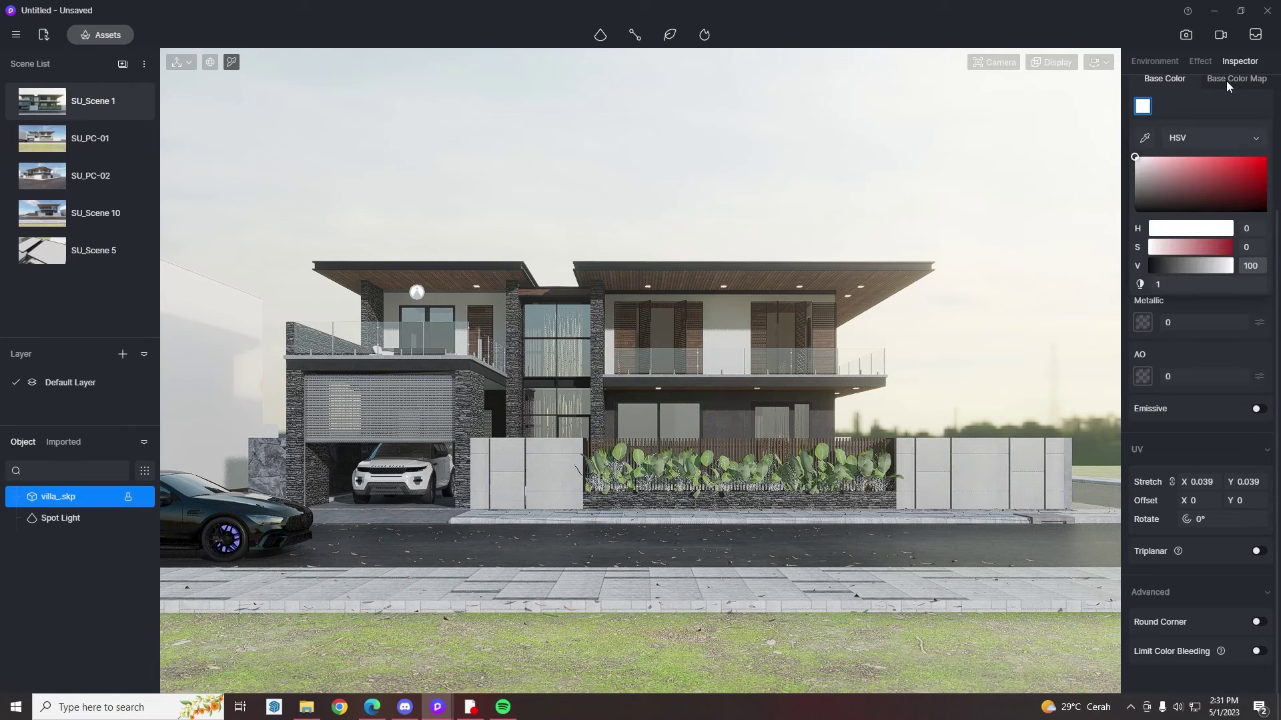
left_click(1226, 81)
left_click(1145, 107)
mouse_move(1138, 160)
left_mouse_down()
mouse_move(1152, 176)
mouse_move(1137, 152)
left_mouse_up()
left_click(1234, 78)
scroll(1245, 113, "up", 5)
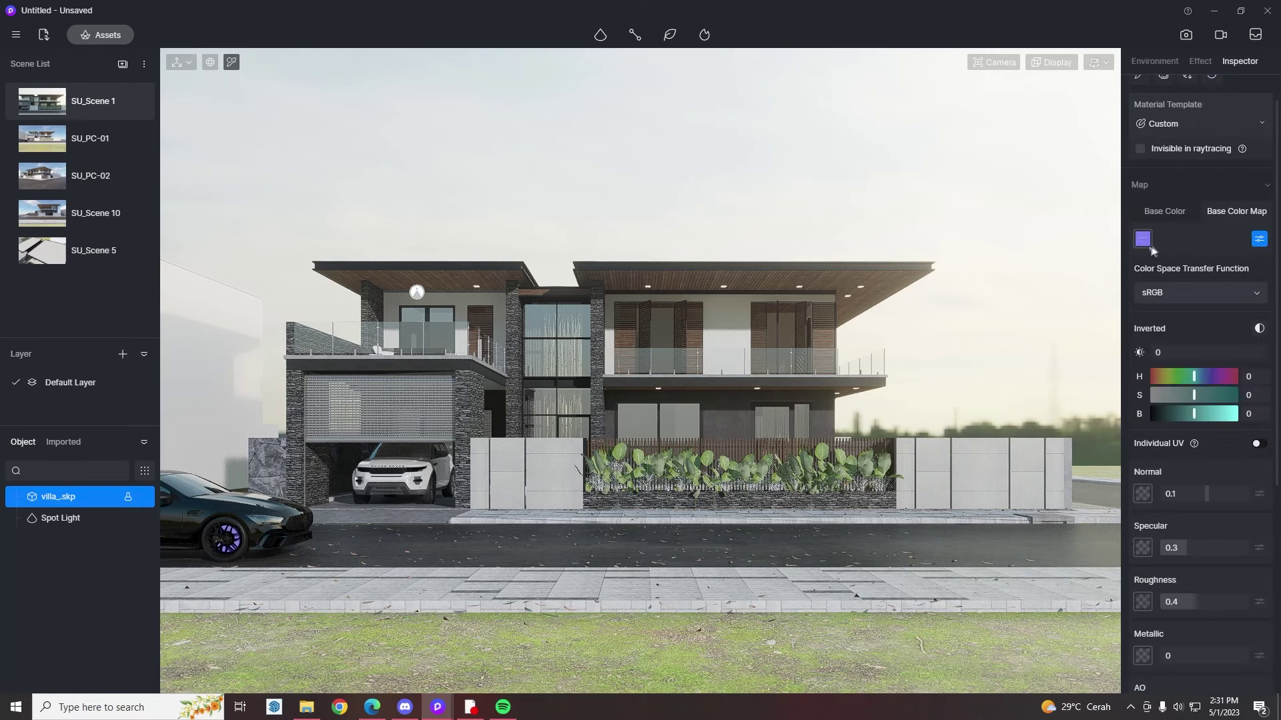
left_click(1149, 245)
left_click(162, 36)
left_click(206, 36)
double_click(351, 227)
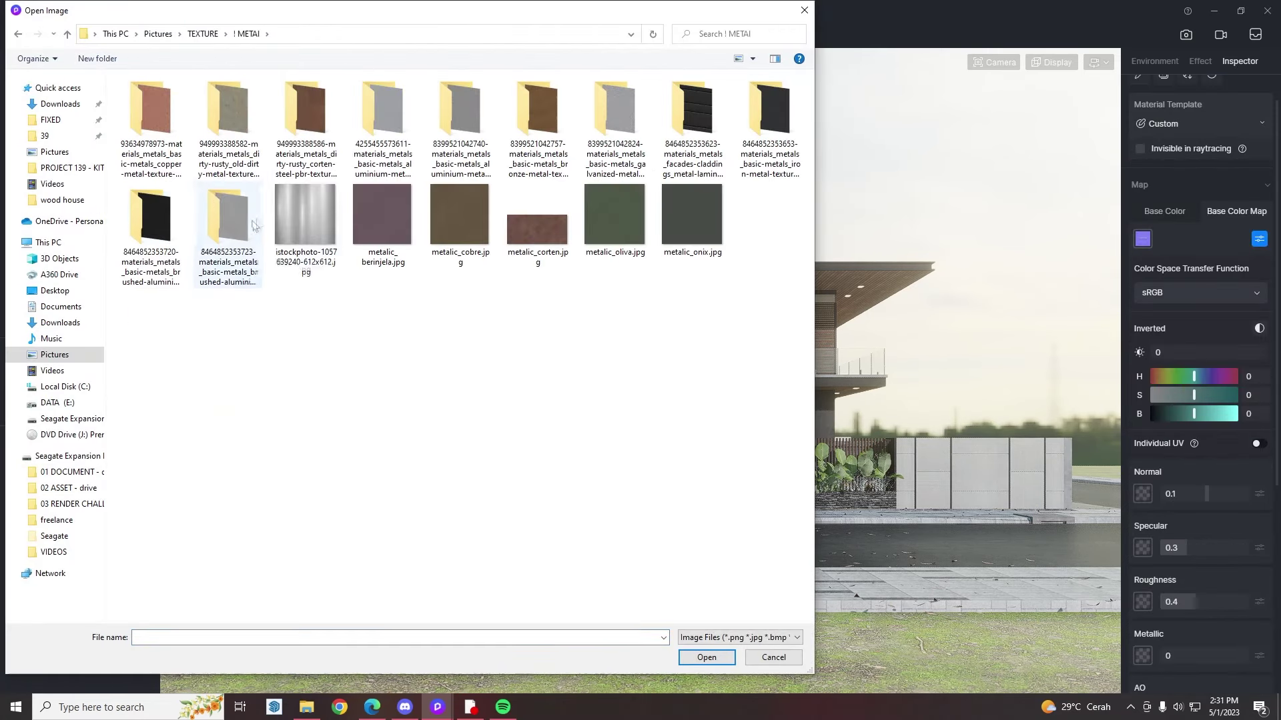
double_click(262, 224)
left_click(1150, 211)
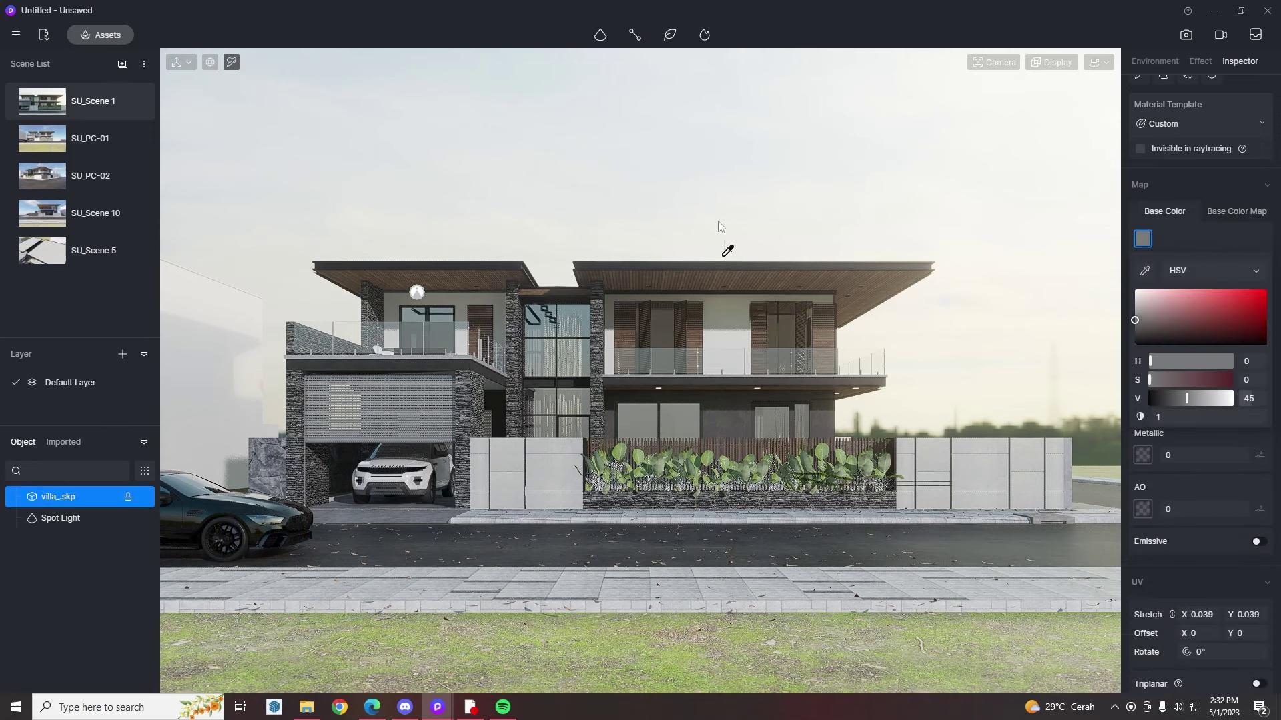
key("Escape")
- Open the asset library, move it out of the way, and set the asphalt road material's roughness to 0.46
key("i")
left_click(747, 607)
key("Escape")
left_click(100, 35)
left_click_drag(305, 28, 769, 696)
key("i")
left_click(760, 549)
left_click_drag(1221, 402, 1191, 407)
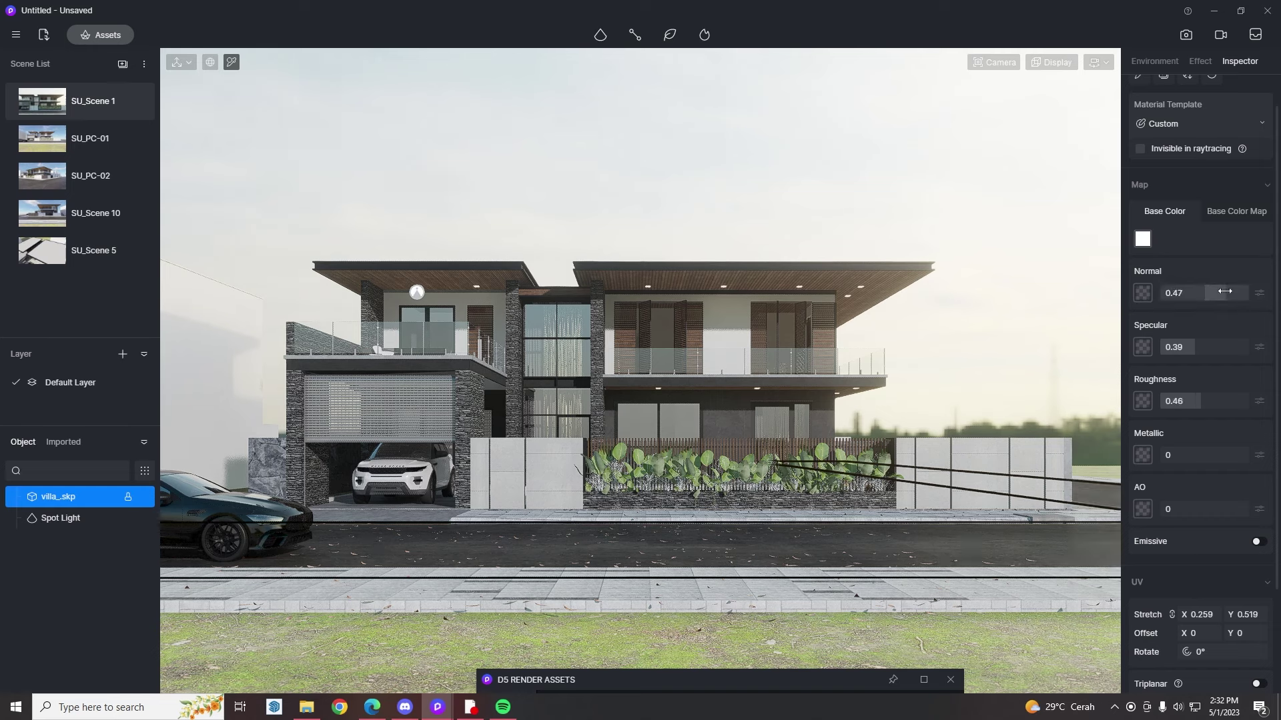
- Pick the sidewalk paving material and set its base colour to HSV value 83
left_click(1142, 239)
left_click(1145, 270)
left_click(1004, 579)
left_click(1003, 606)
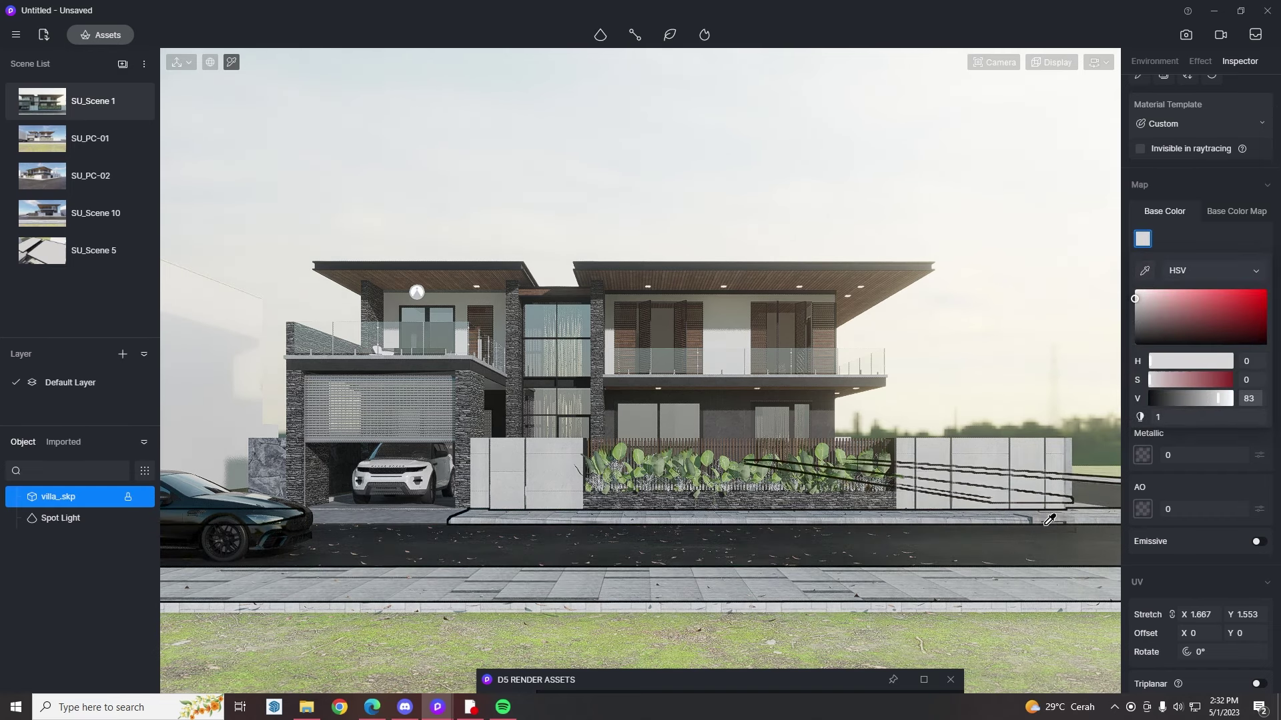
- Replace the base colour map of the curb beside the lawn with another texture image
left_click(1230, 212)
left_click(1164, 212)
left_click(1142, 239)
mouse_move(1137, 299)
left_mouse_down()
mouse_move(1135, 325)
mouse_move(1134, 293)
left_mouse_up()
left_click(1219, 212)
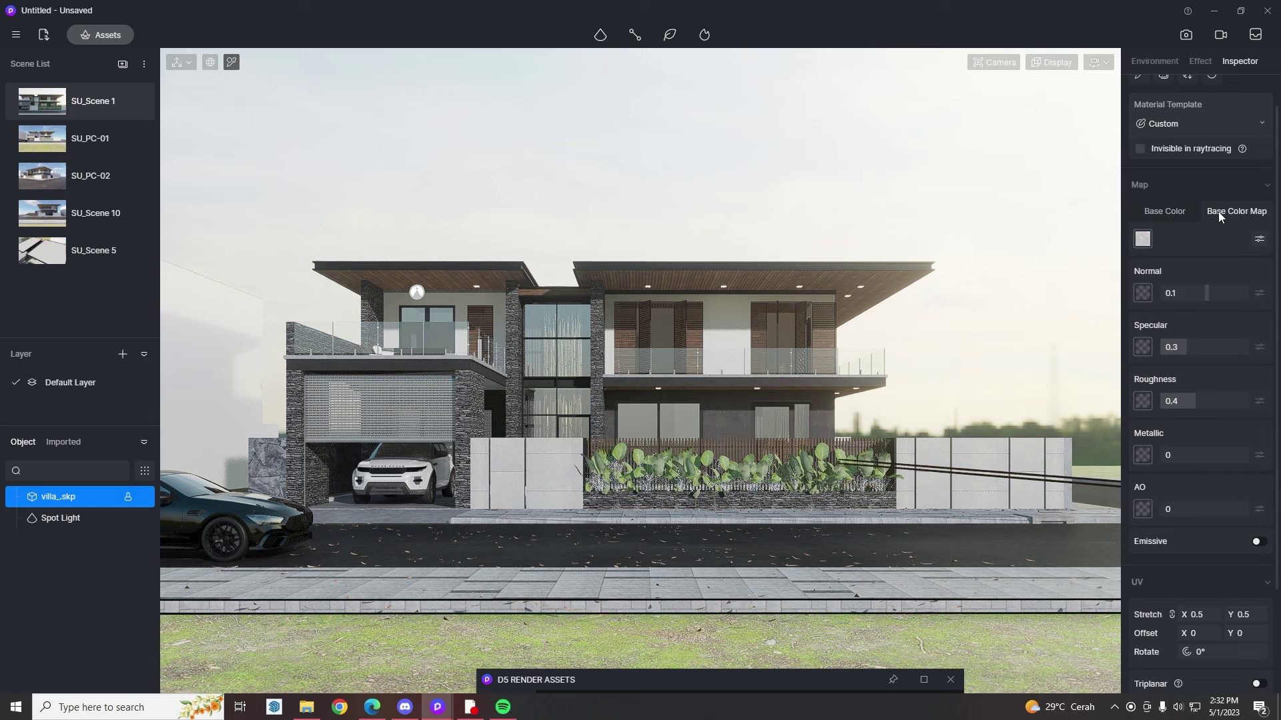
left_click(1143, 239)
left_click(215, 35)
double_click(305, 121)
double_click(770, 113)
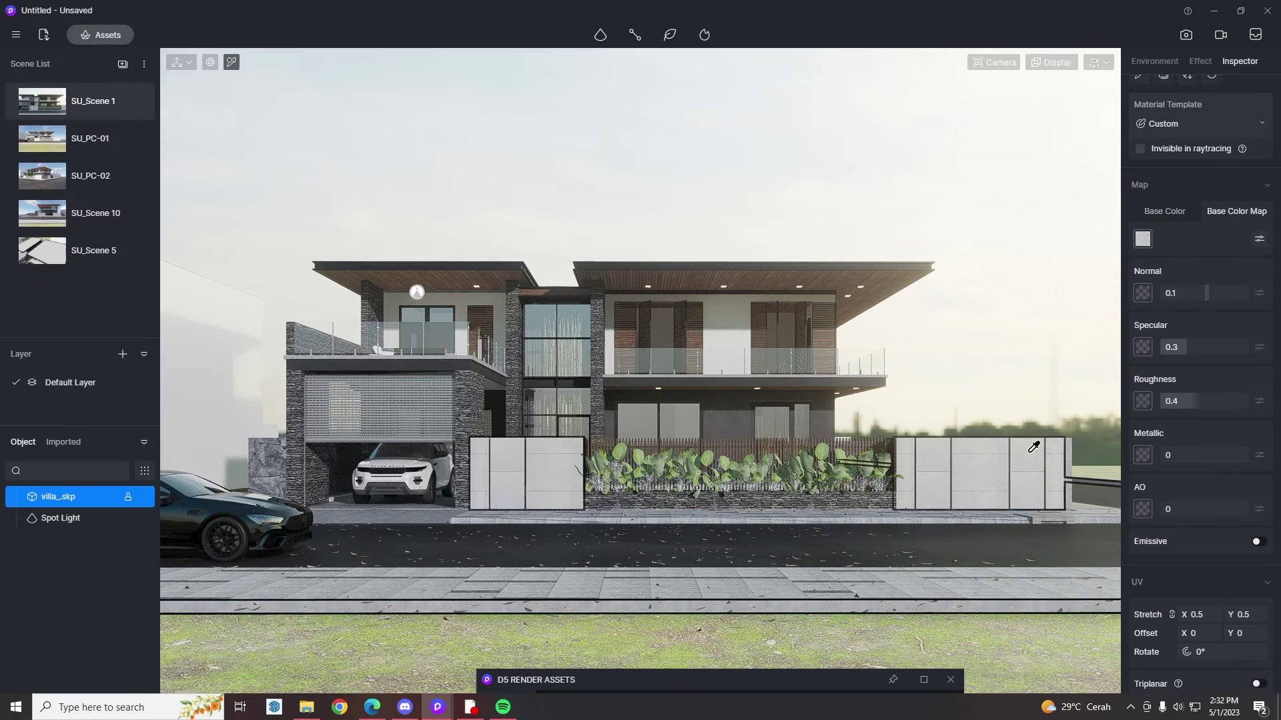
- Set the curb texture's UV stretch to 0.8 in X and Y and its base colour to HSV value 77
mouse_move(1199, 613)
left_mouse_down()
mouse_move(1180, 612)
mouse_move(1198, 610)
left_mouse_up()
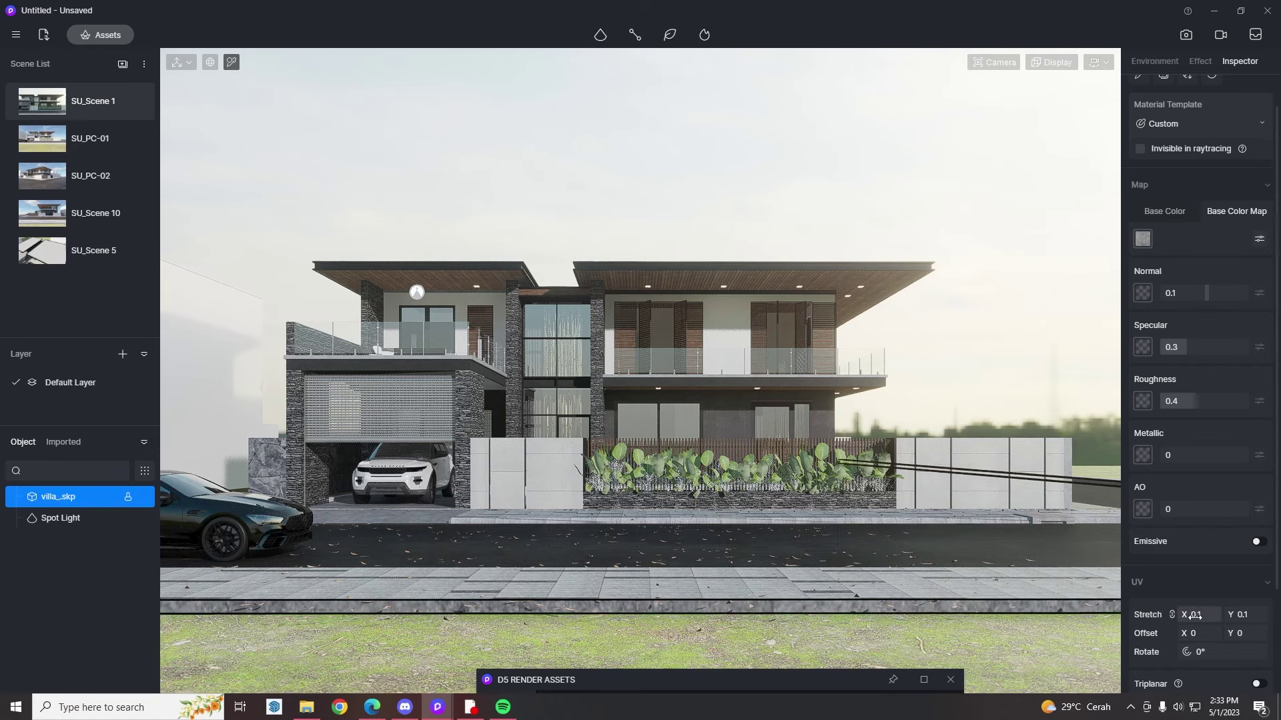
left_click(1164, 211)
left_click(1142, 239)
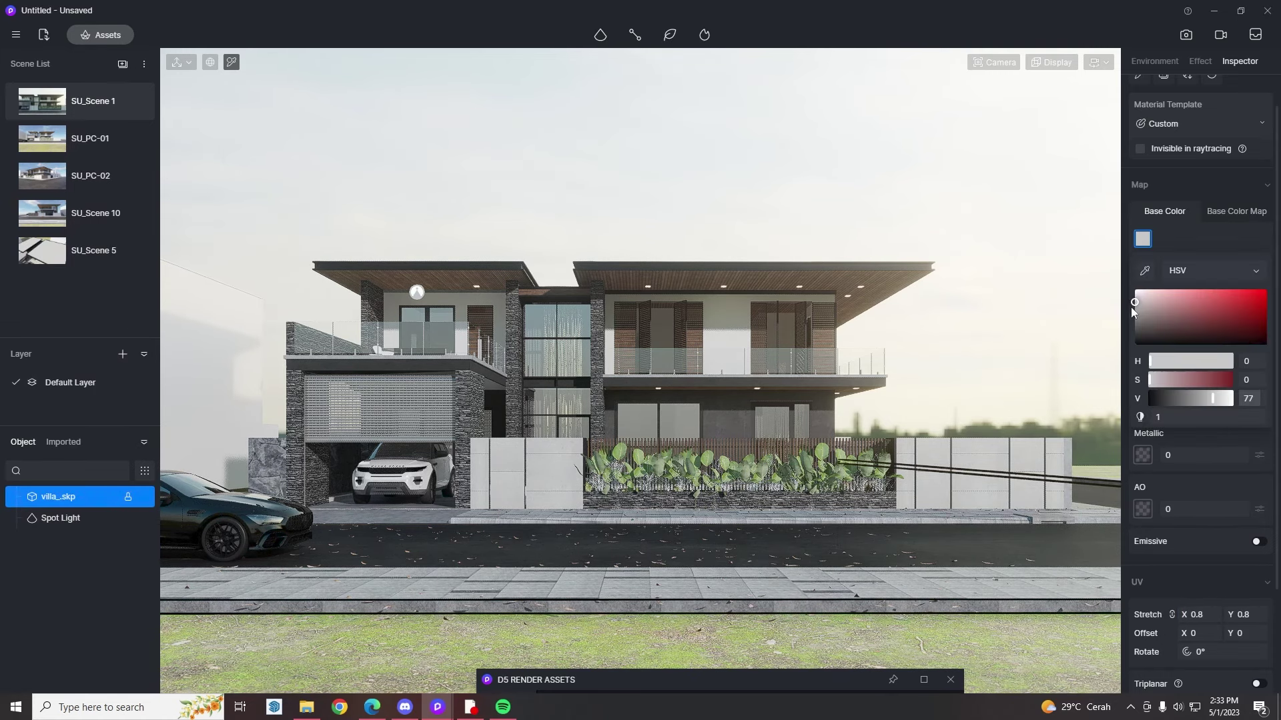
- Adjust the brightness of the sidewalk paving's base colour and set the post-processing bloom to 0.29
left_click(1074, 579)
left_click_drag(1186, 398, 1209, 399)
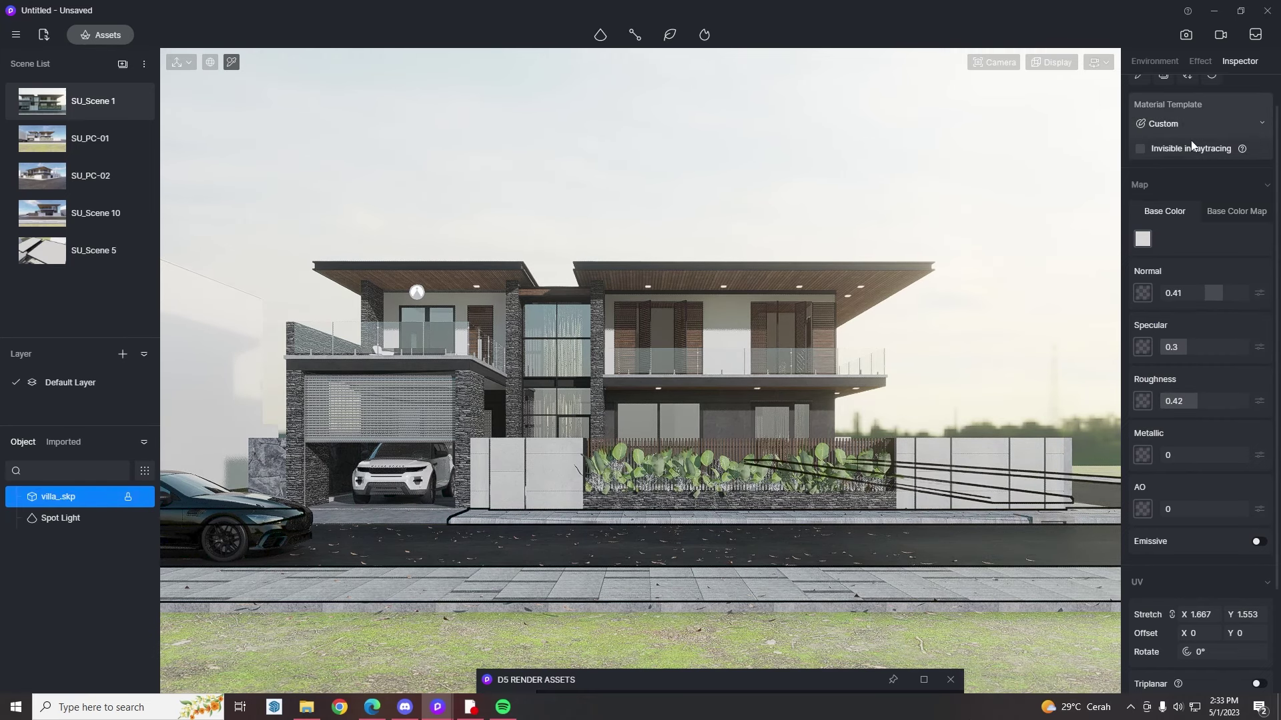
left_click(1200, 61)
scroll(1181, 395, "down", 2)
left_click_drag(1157, 446, 1173, 446)
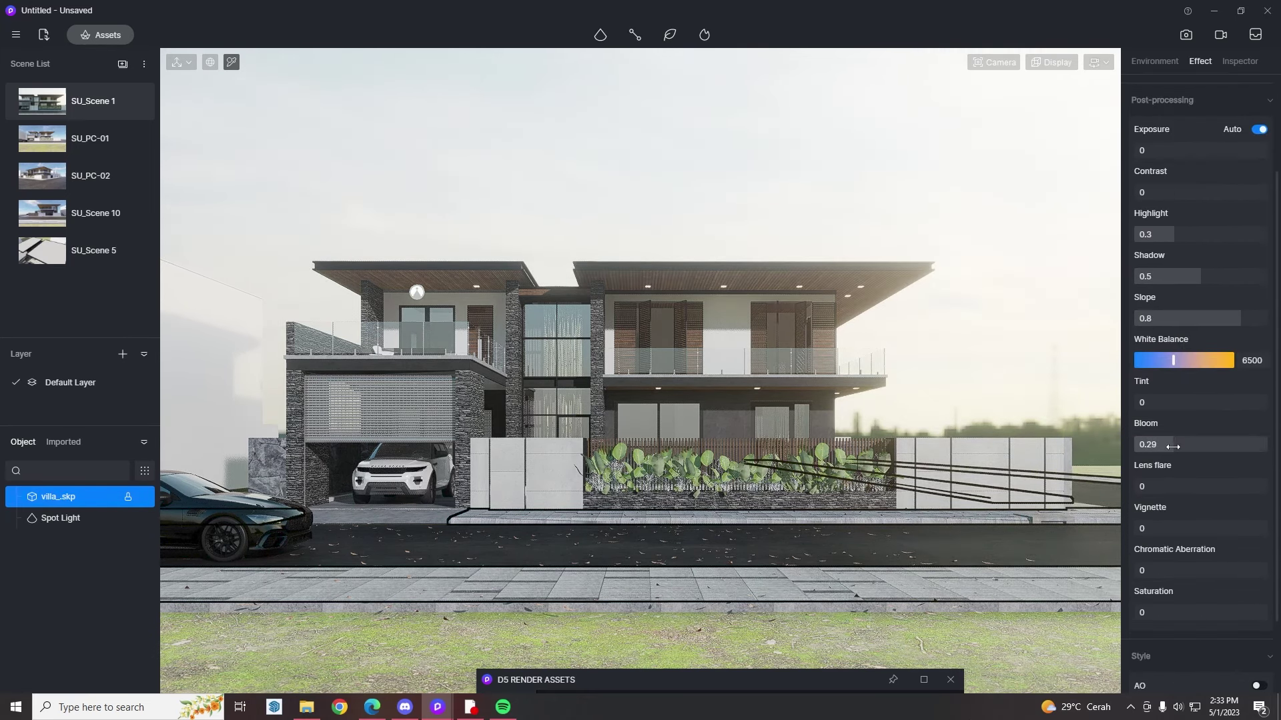
- Close and reopen the asset library to show the favourite models
left_click(779, 215)
left_click_drag(617, 680, 825, 39)
left_click(591, 182)
left_click(1101, 39)
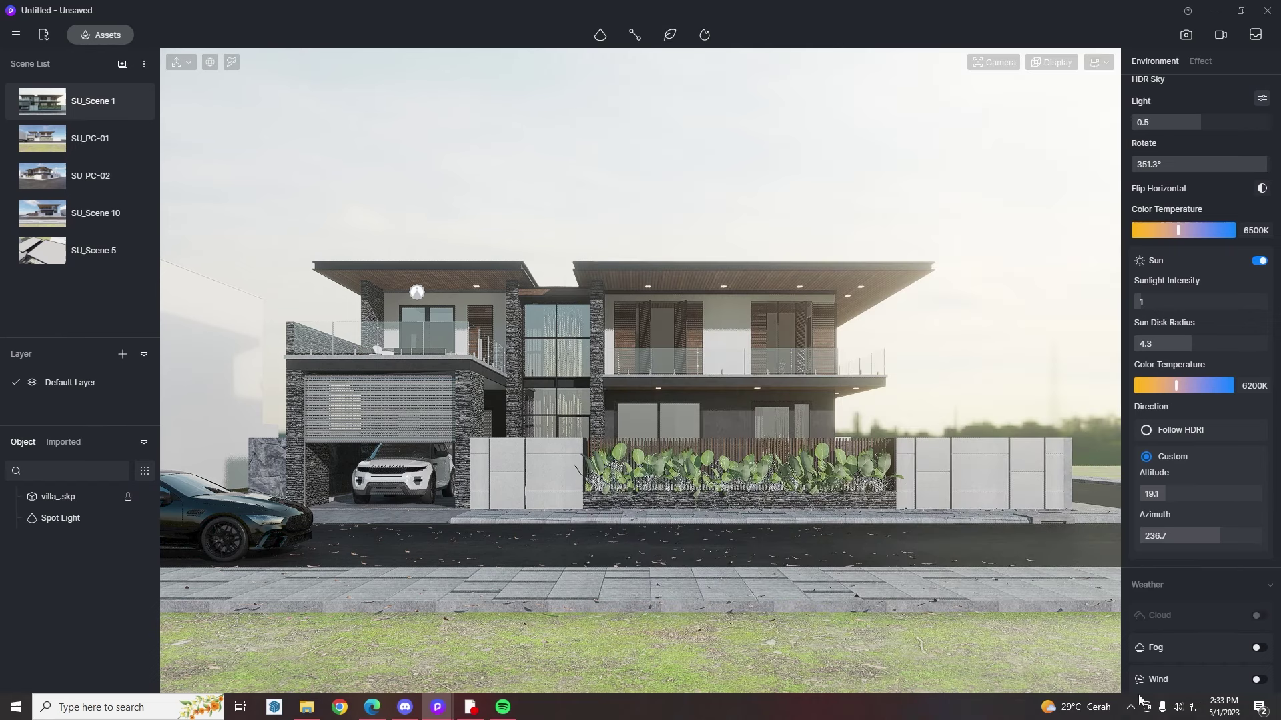
left_click(1108, 682)
- Set the villa's glass material transparency to 1 and list the Nature ornamental grass models in the asset library
left_click(419, 404)
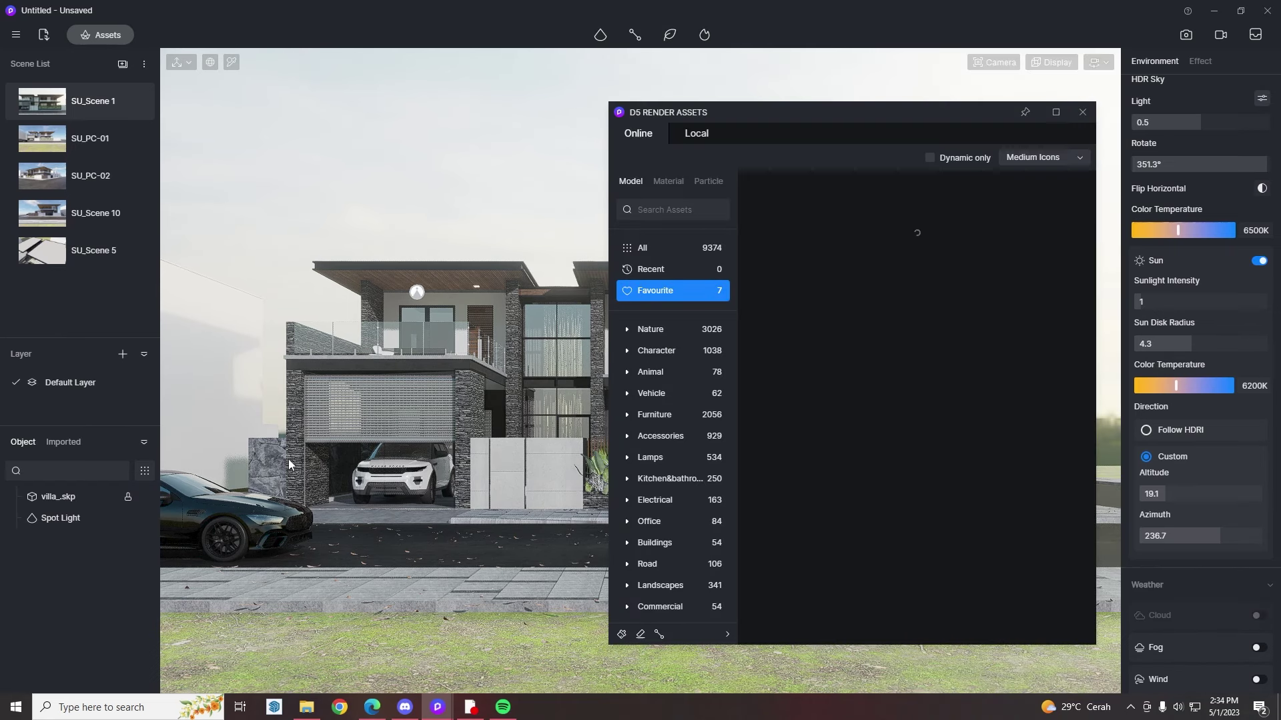
left_click(1142, 238)
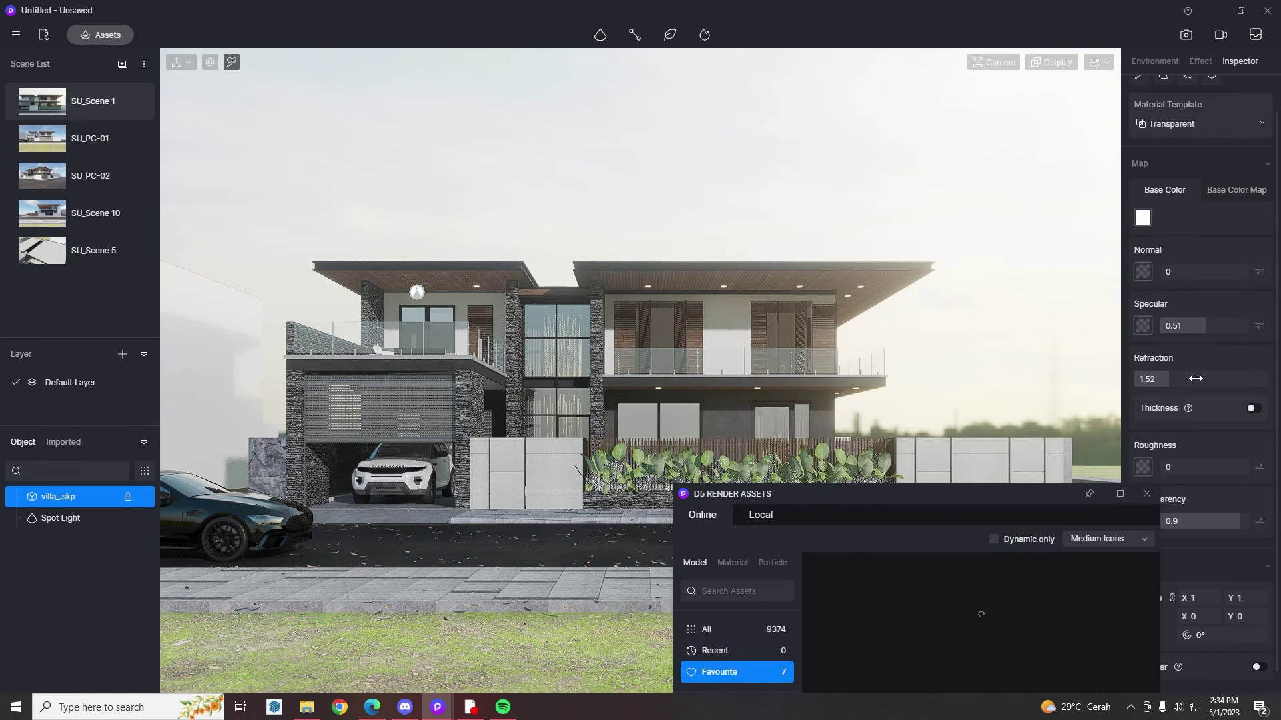
scroll(1195, 379, "down", 1)
left_click_drag(1237, 497, 1278, 505)
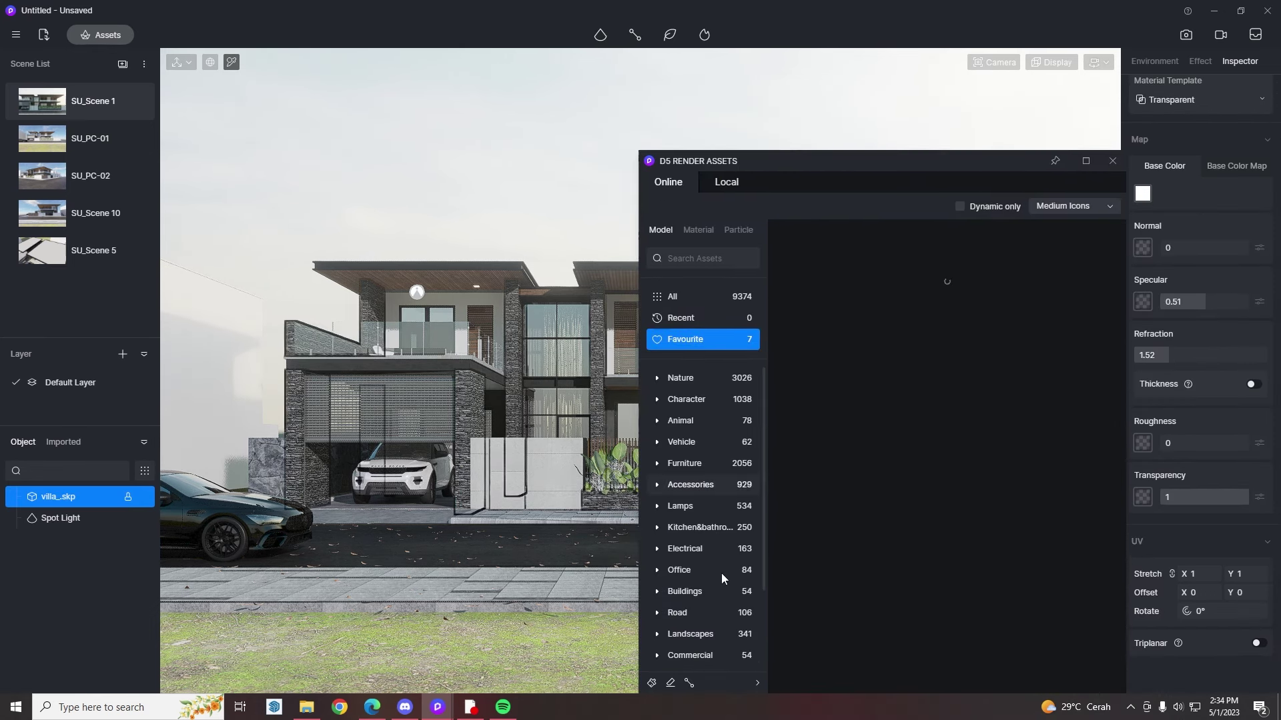
left_click(681, 378)
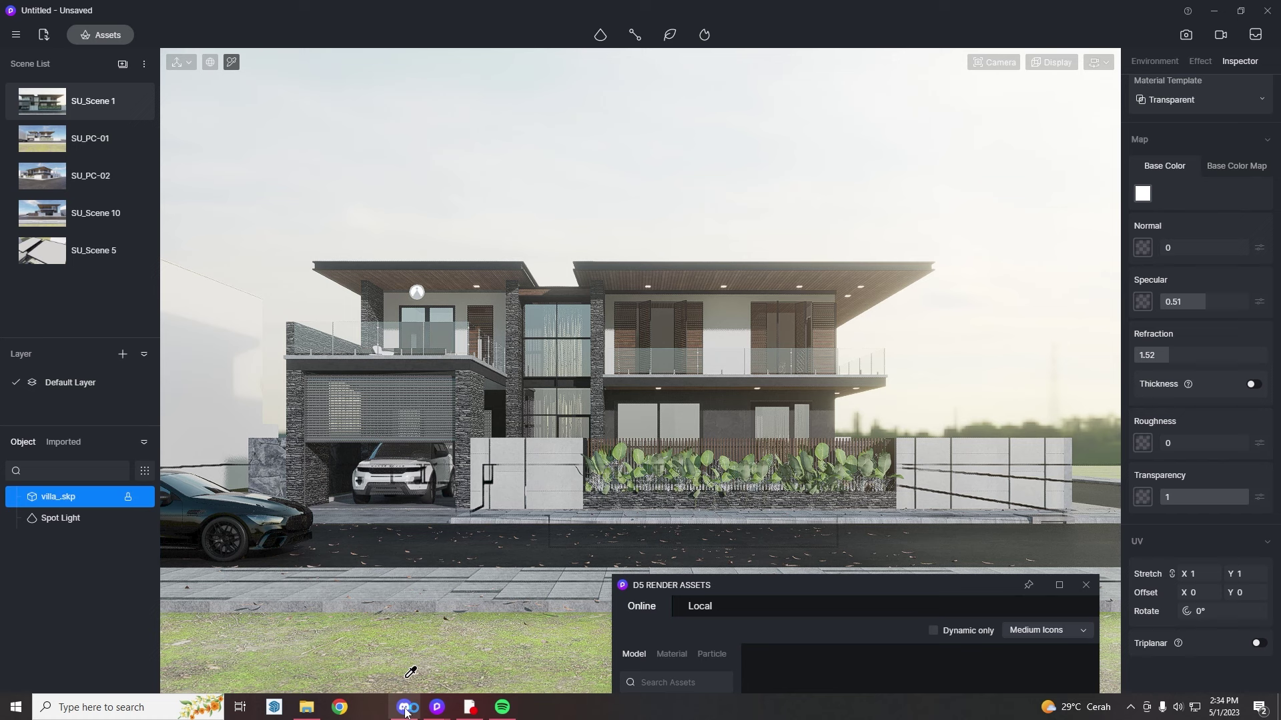
left_click_drag(909, 580, 888, 186)
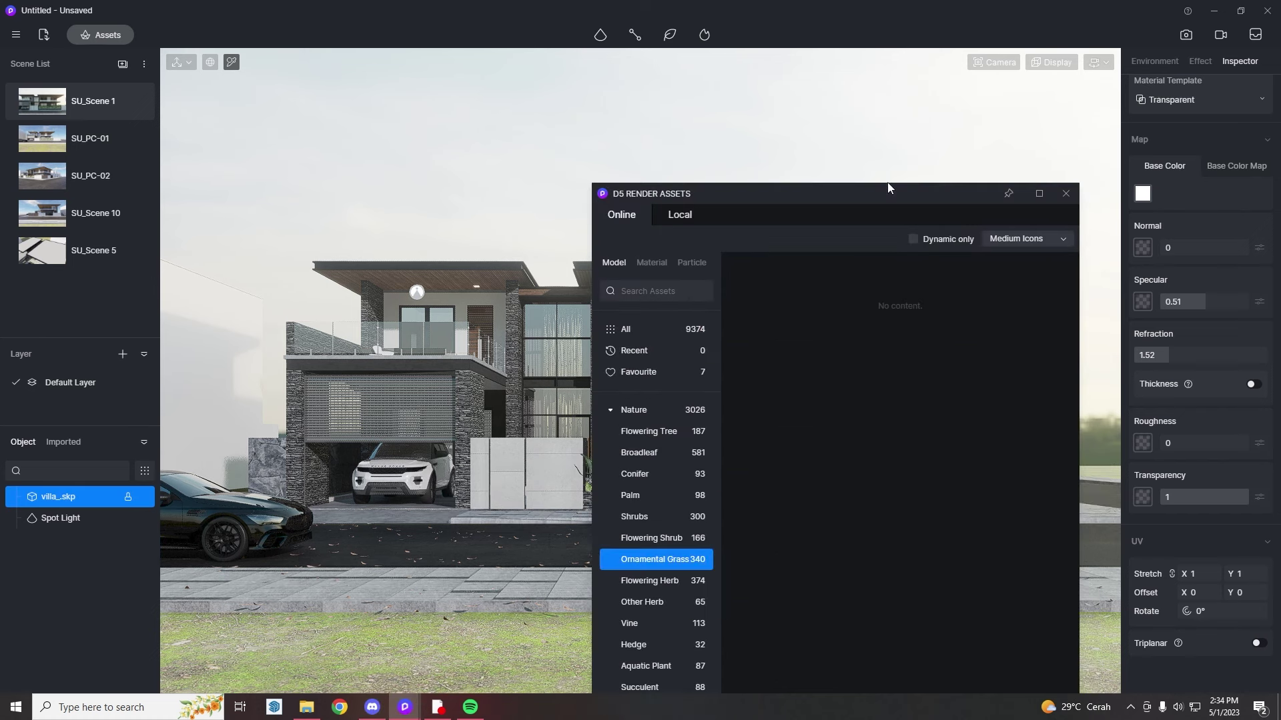
- Split the HDR sky light into separate intensities, with skylight at 0.59 and background at 0.24
left_click(1154, 60)
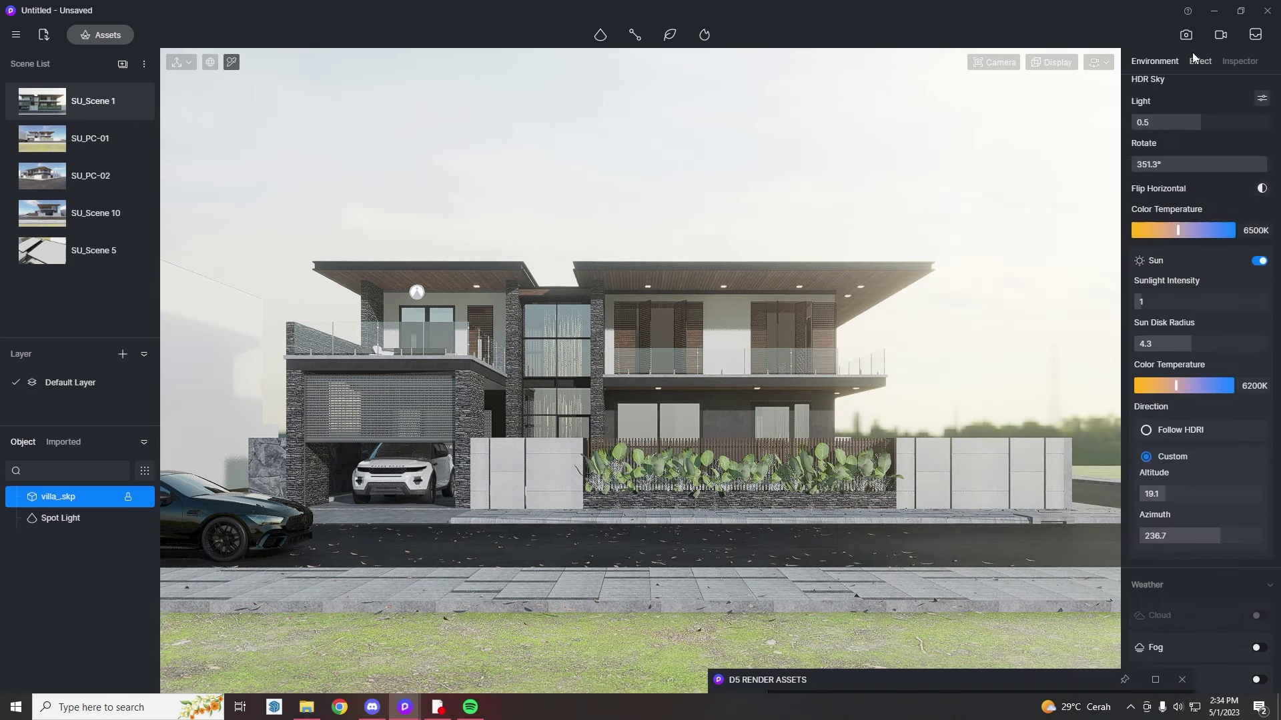
left_click(1261, 231)
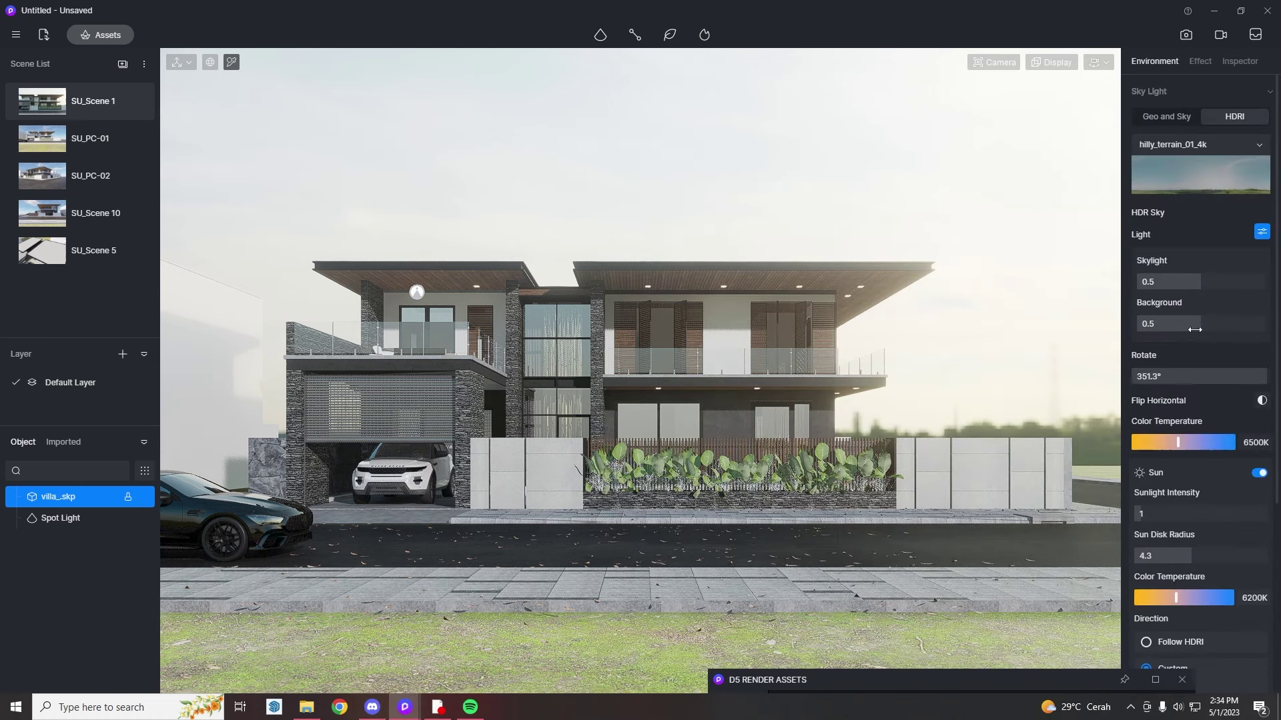
left_click_drag(1194, 329, 1158, 325)
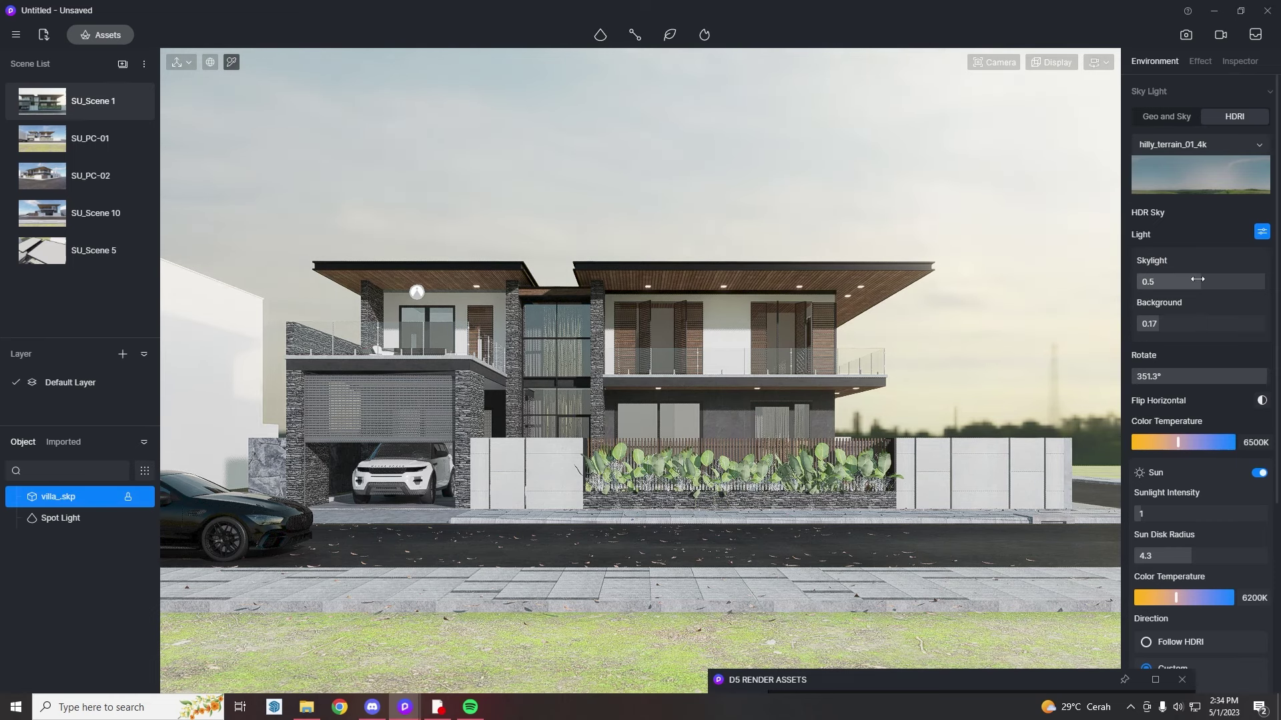
left_click_drag(1197, 279, 1212, 280)
left_click_drag(1143, 327, 1158, 336)
left_click(995, 62)
left_click_drag(1011, 119, 982, 120)
left_click_drag(1161, 322, 1167, 322)
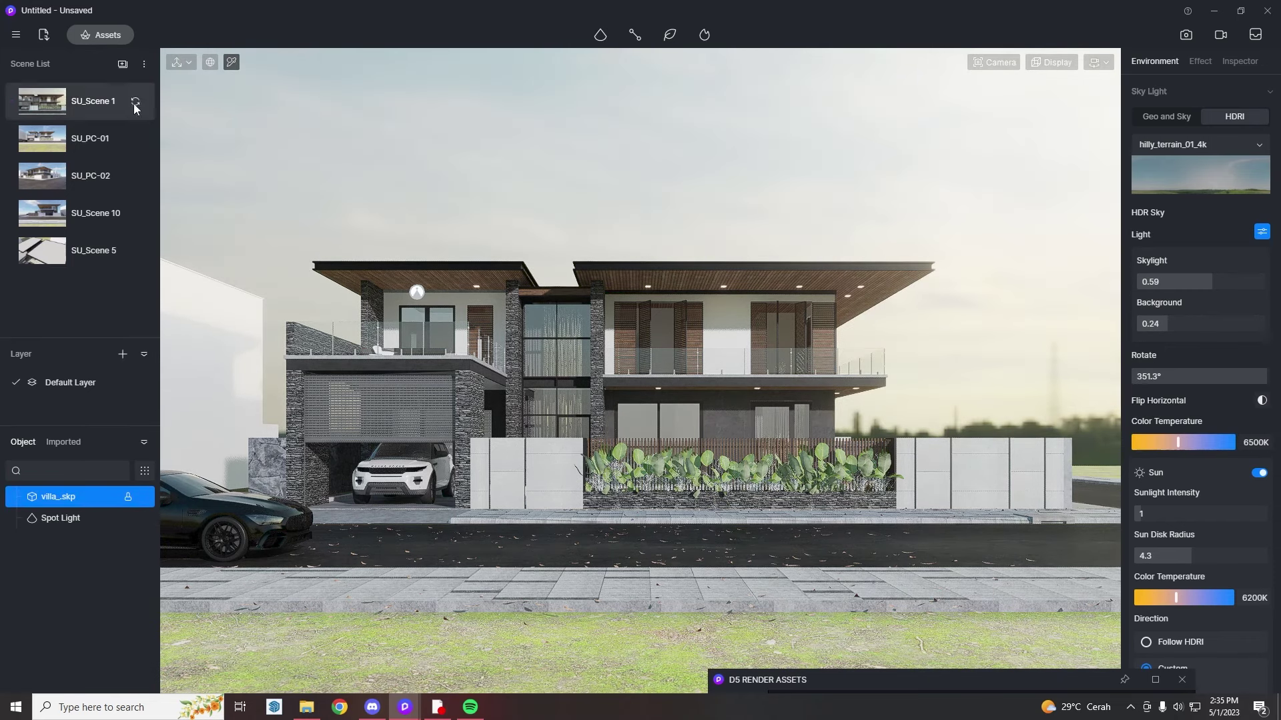
- Save a scene variant with the HDRI rotated to 138.5° and background at 0.3, and return to SU_Scene 1
left_click_drag(1249, 379, 1185, 376)
left_click(1175, 325)
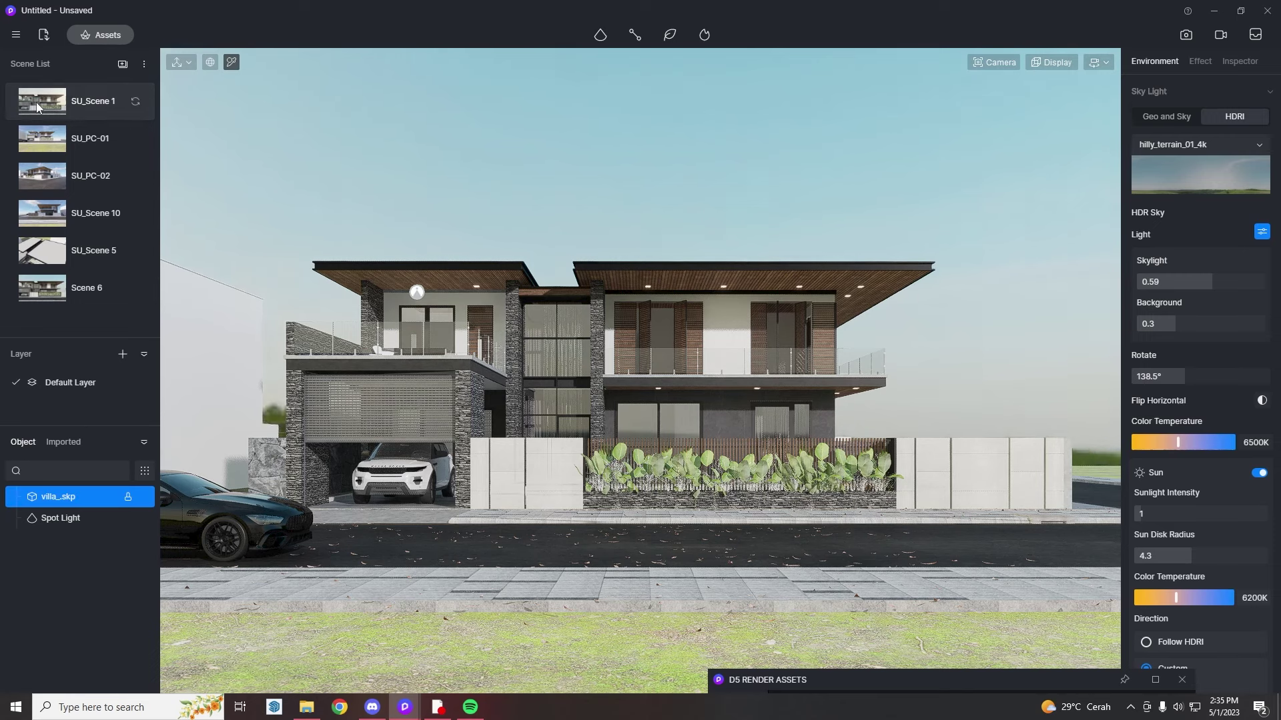
left_click(36, 102)
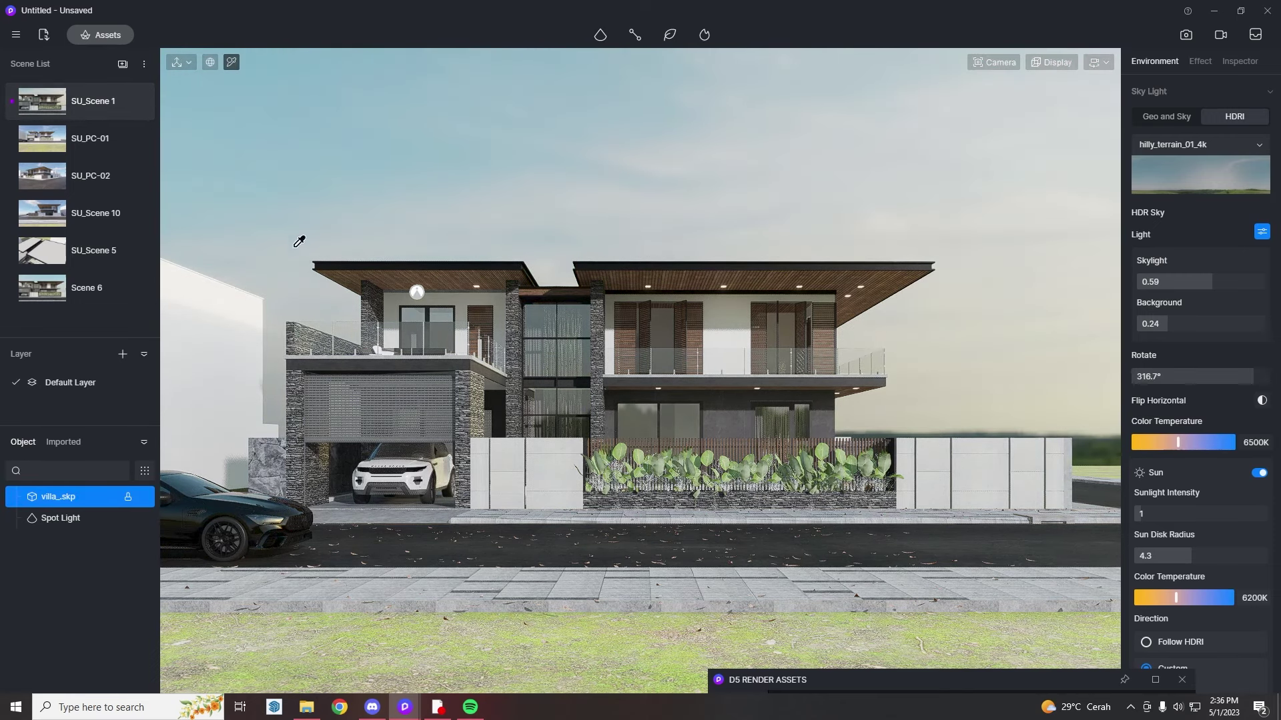
- Browse the ornamental grass models with the vegetation brush and choose Grass02 Cluster and Grass04 Cluster for the lawn
left_click_drag(941, 679, 874, 220)
scroll(890, 496, "down", 14)
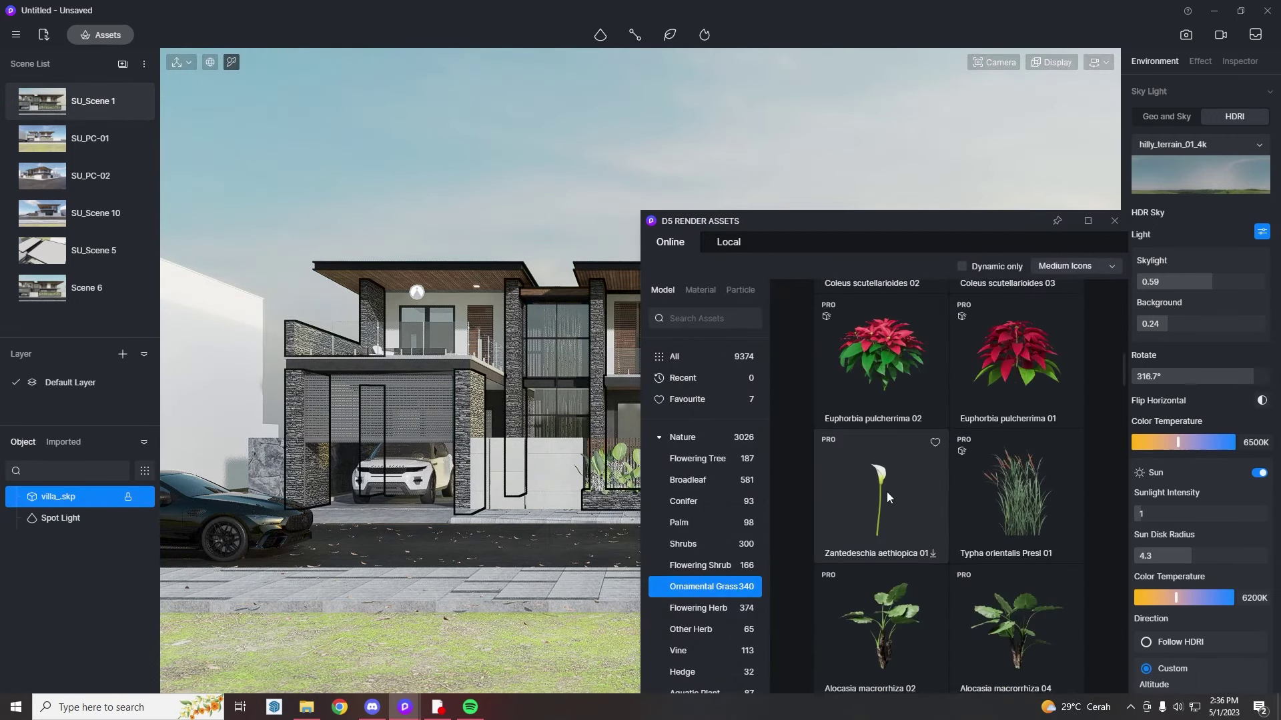
scroll(887, 500, "down", 12)
left_click(670, 35)
left_click(661, 65)
scroll(770, 419, "down", 12)
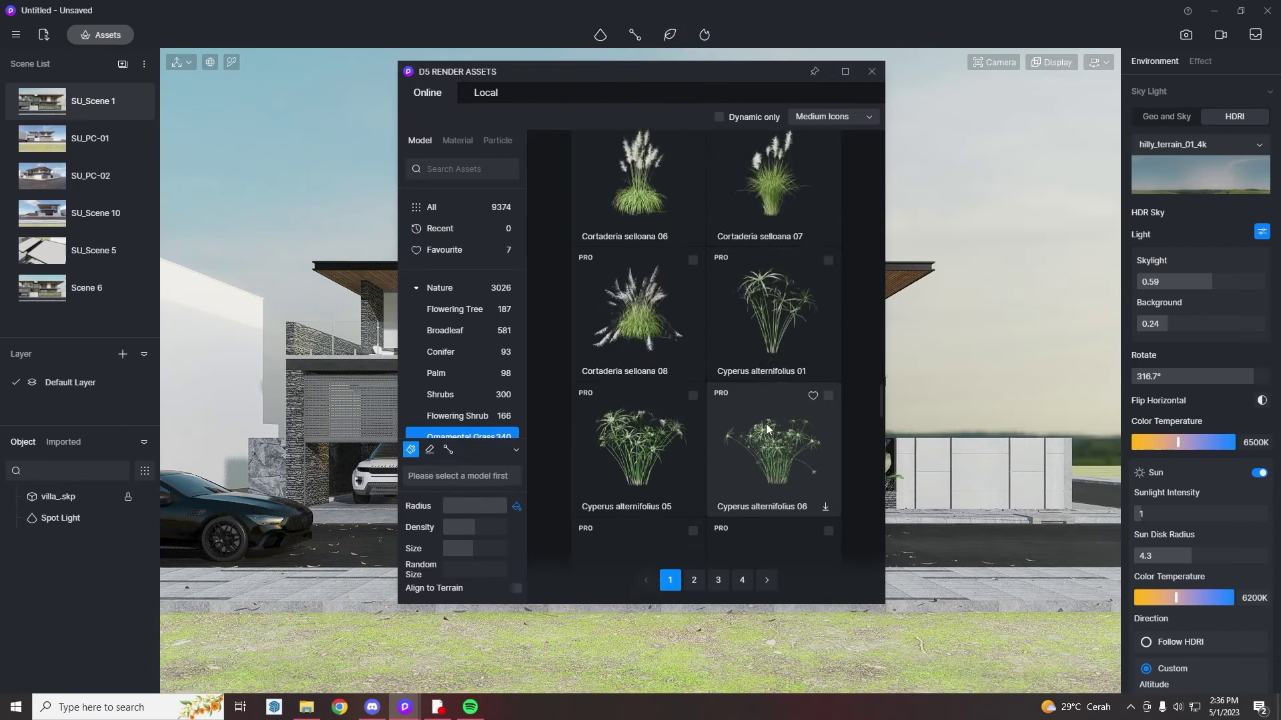
scroll(765, 423, "down", 10)
scroll(810, 335, "up", 6)
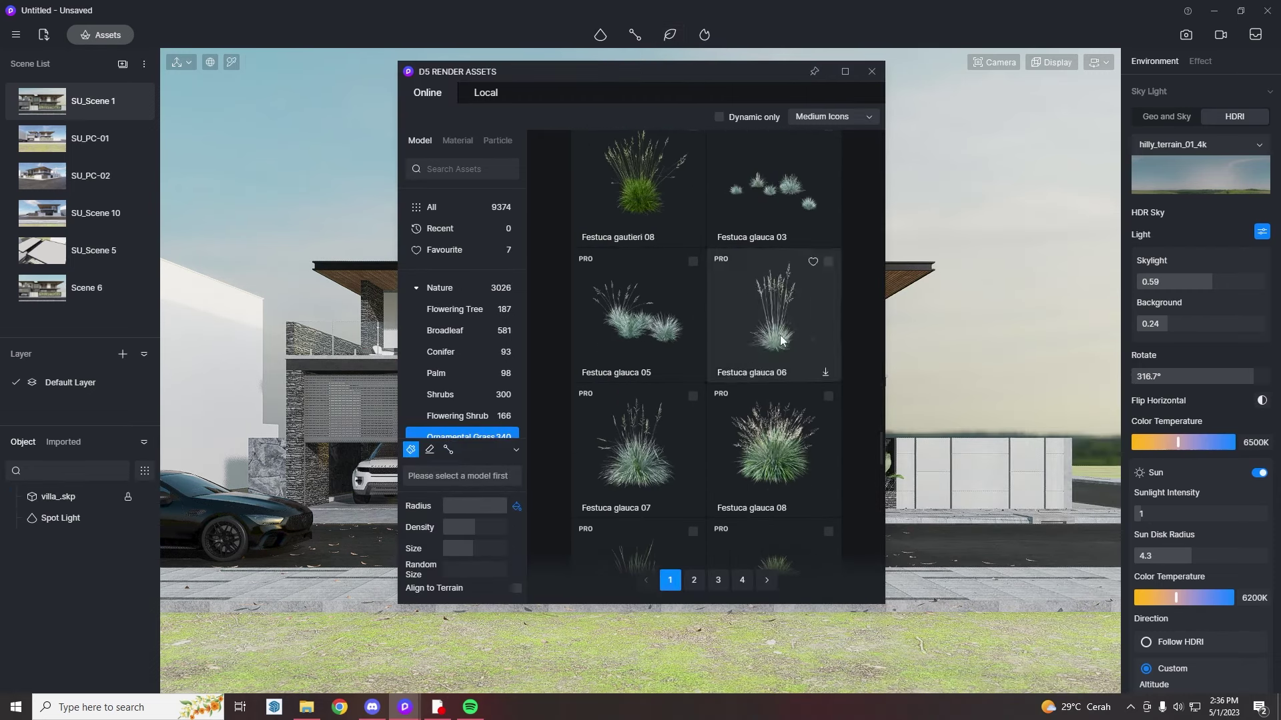
scroll(780, 340, "up", 10)
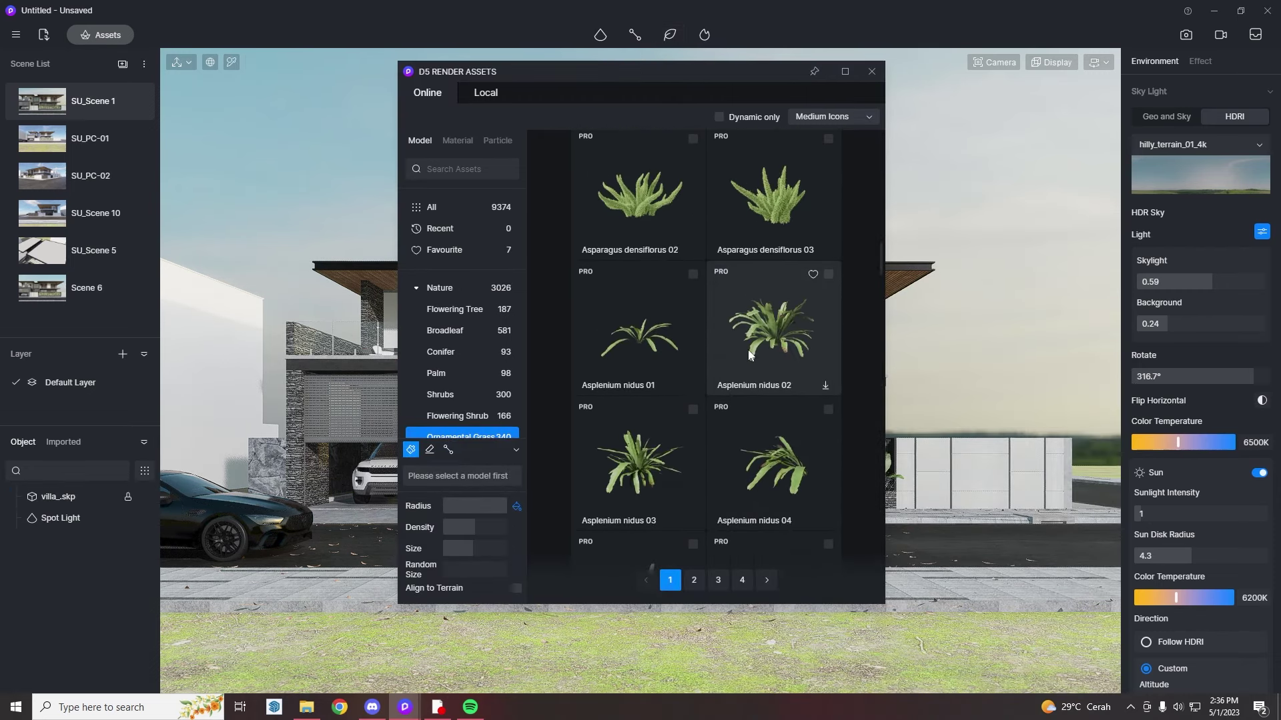
scroll(749, 343, "down", 8)
left_click(638, 241)
left_click(777, 200)
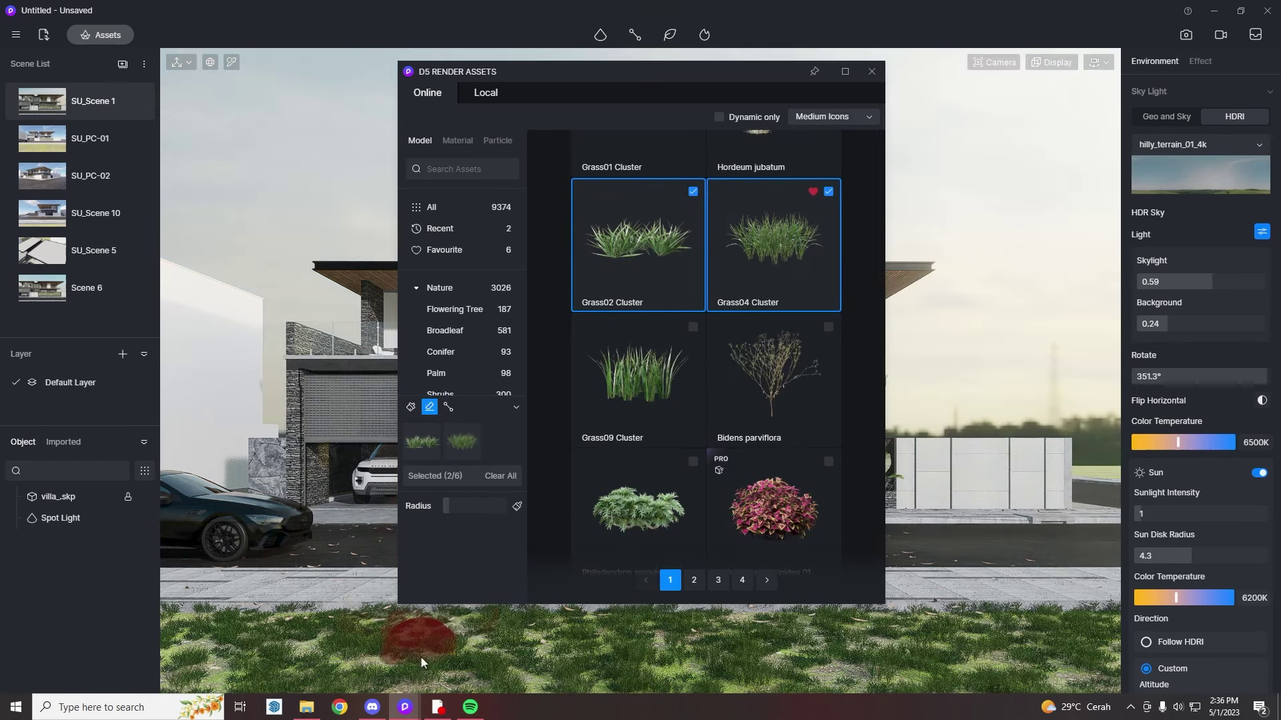
- Undo the painted grass and try painting the front lawn again with a denser mix of the two grass clusters
key("ctrl+z")
left_click(411, 407)
left_click(1060, 614)
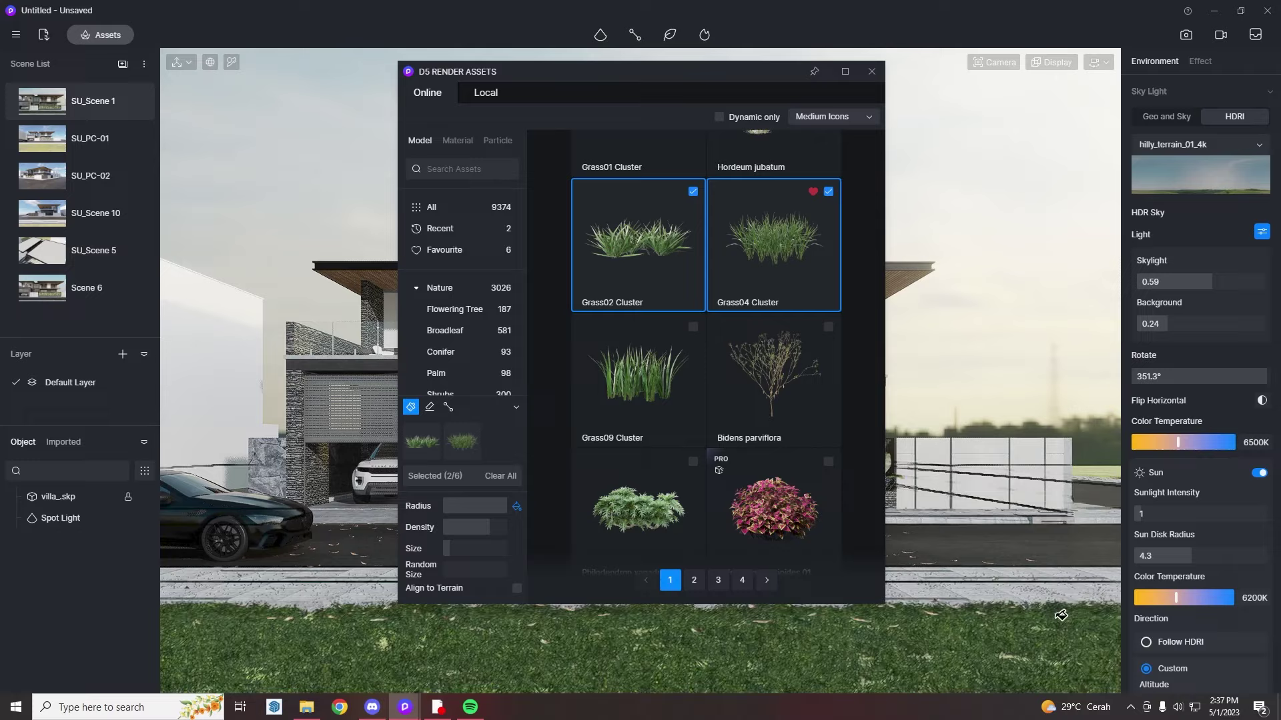
key("ctrl+z")
left_click(1063, 609)
- Erase the painted grass clusters, try a lower brush density on the lawn, and close the asset library
left_click(872, 72)
left_click(100, 35)
left_click_drag(100, 34, 480, 33)
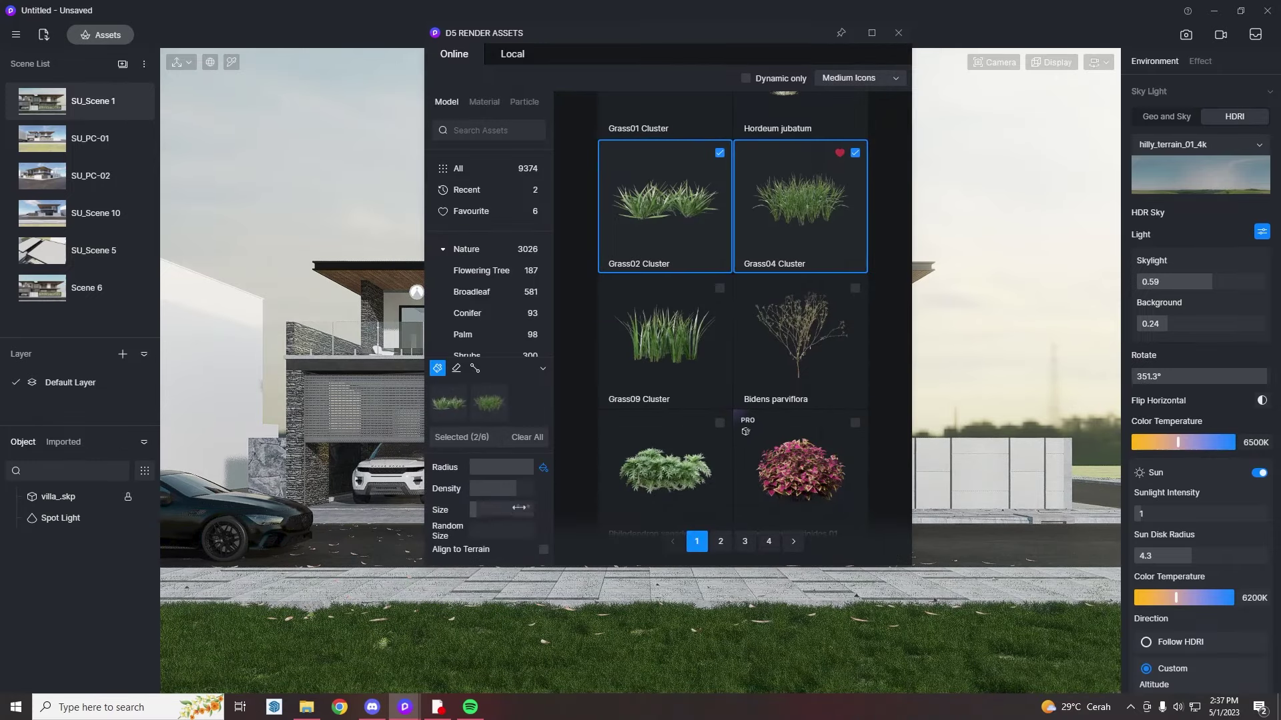
left_click(456, 368)
left_click(549, 647)
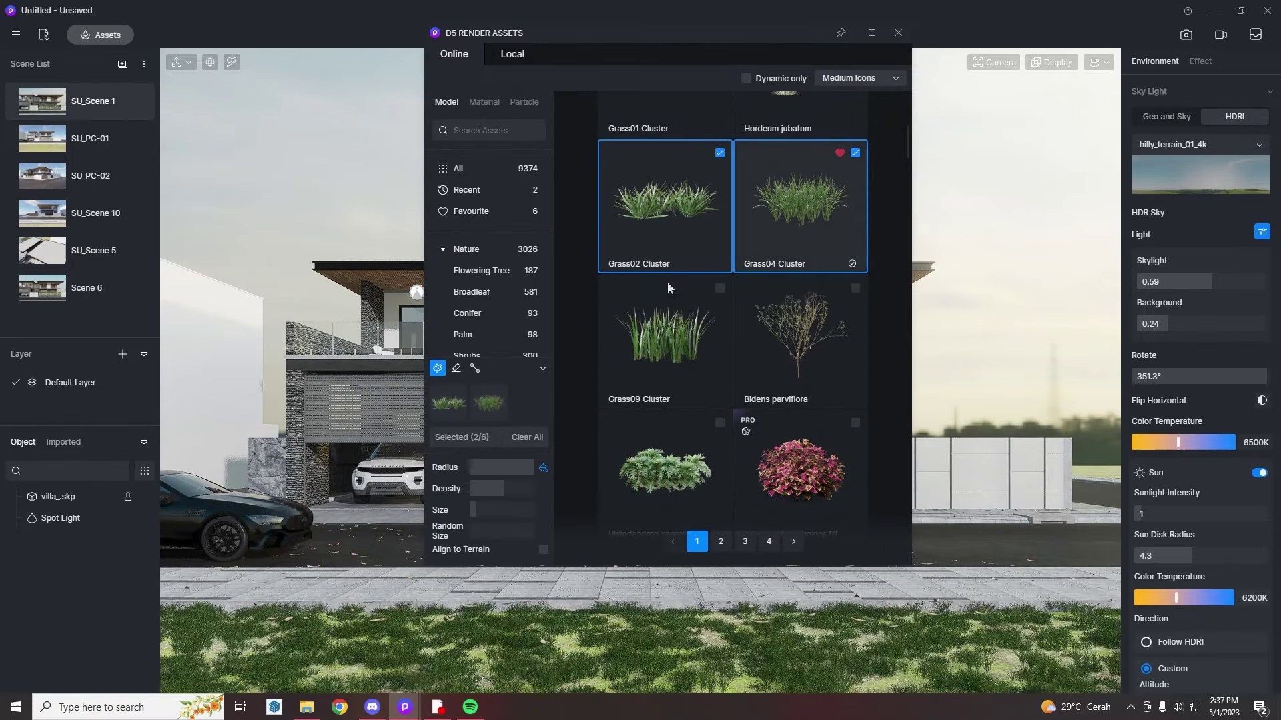
left_click(899, 32)
- Apply the Grass material template to the front lawn and set its base colour to H 44, S 17, V 58
key("i")
left_click(967, 633)
left_click(1166, 187)
left_click(1201, 100)
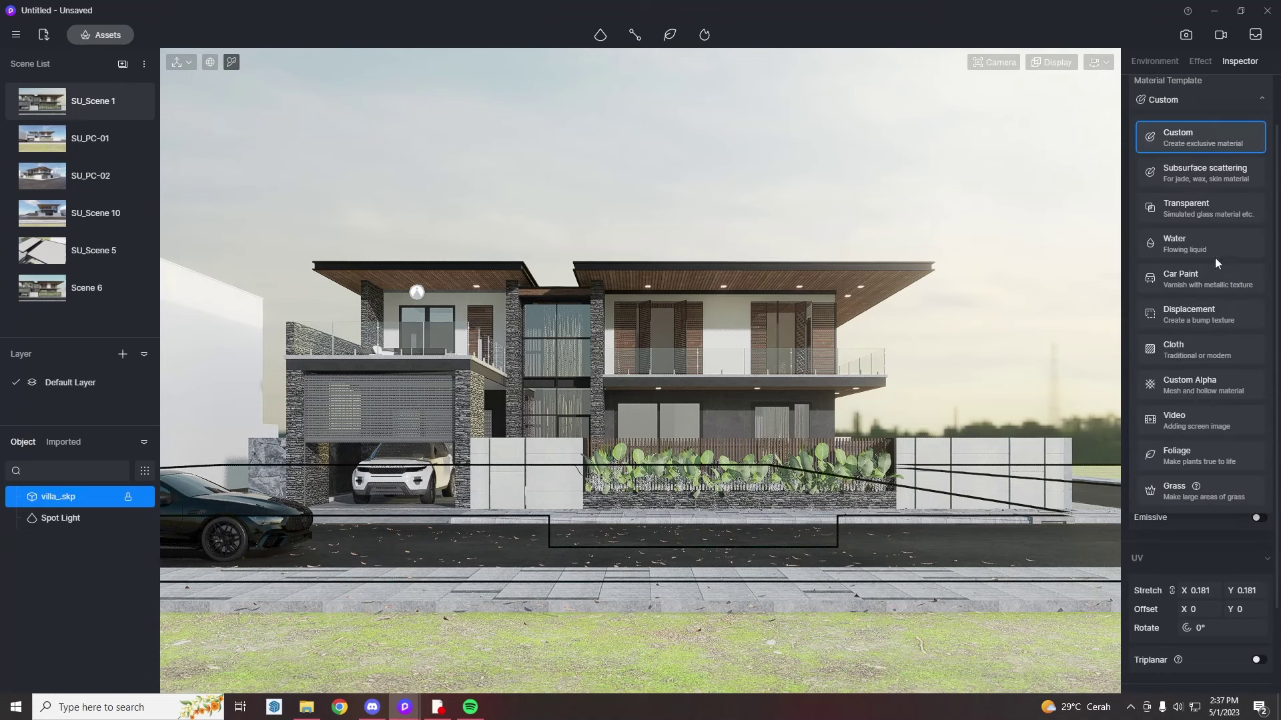
left_click(1206, 482)
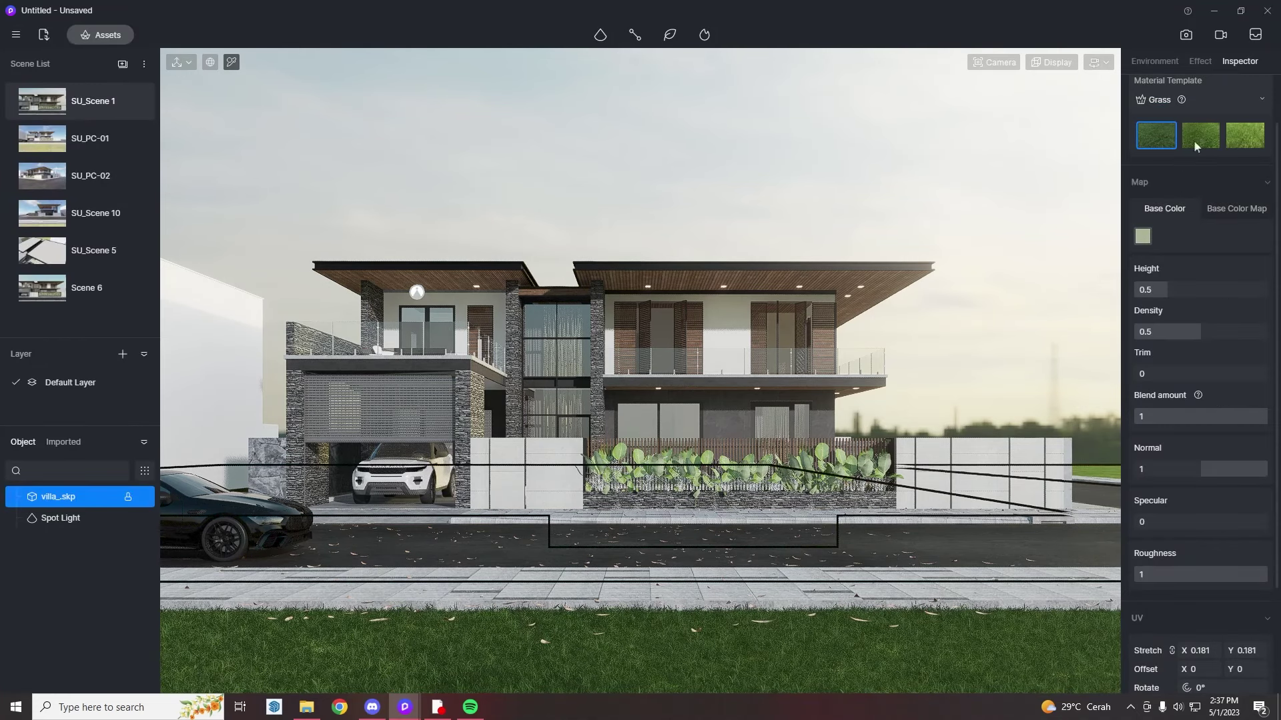
left_click(1142, 236)
mouse_move(1211, 396)
left_mouse_down()
mouse_move(1186, 395)
mouse_move(1197, 396)
left_mouse_up()
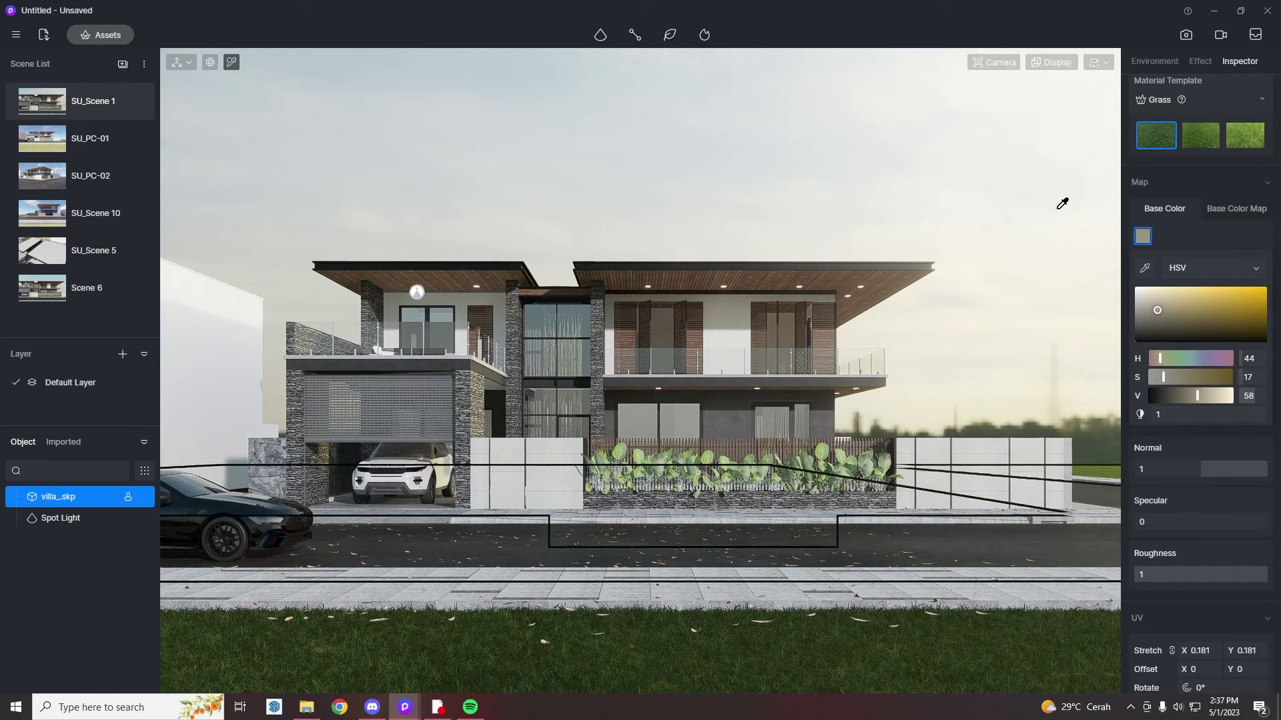
- Set the rotation of the HDRI sky to about 349.6°
left_click(1154, 61)
mouse_move(1246, 377)
left_mouse_down()
mouse_move(1230, 380)
mouse_move(1280, 390)
mouse_move(1261, 393)
left_mouse_up()
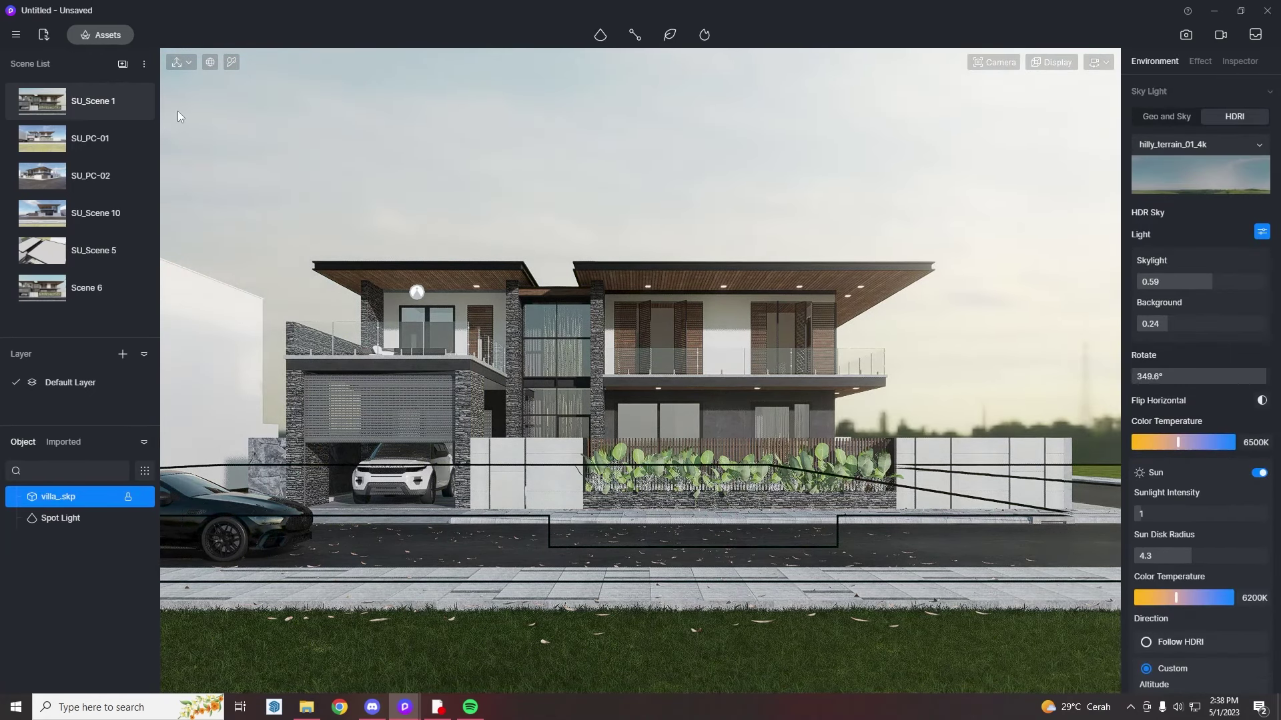
left_click(101, 34)
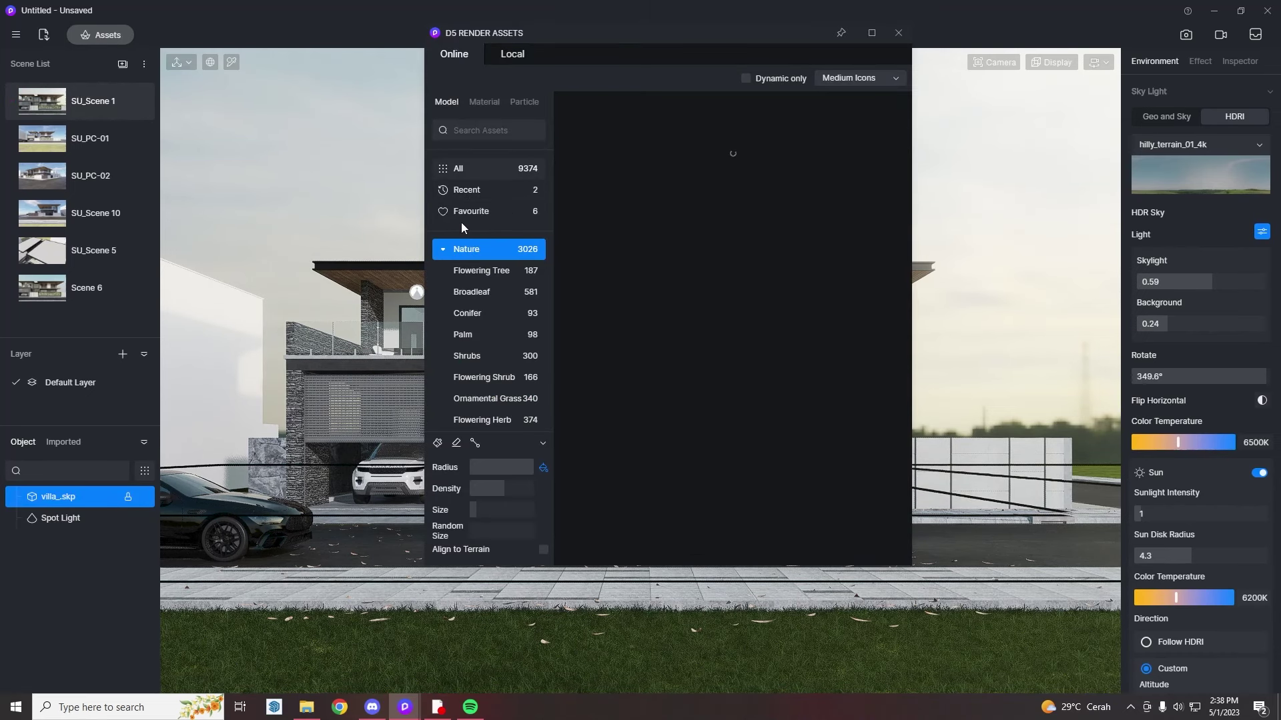
left_click_drag(799, 698, 325, 718)
left_click(372, 707)
left_click(372, 708)
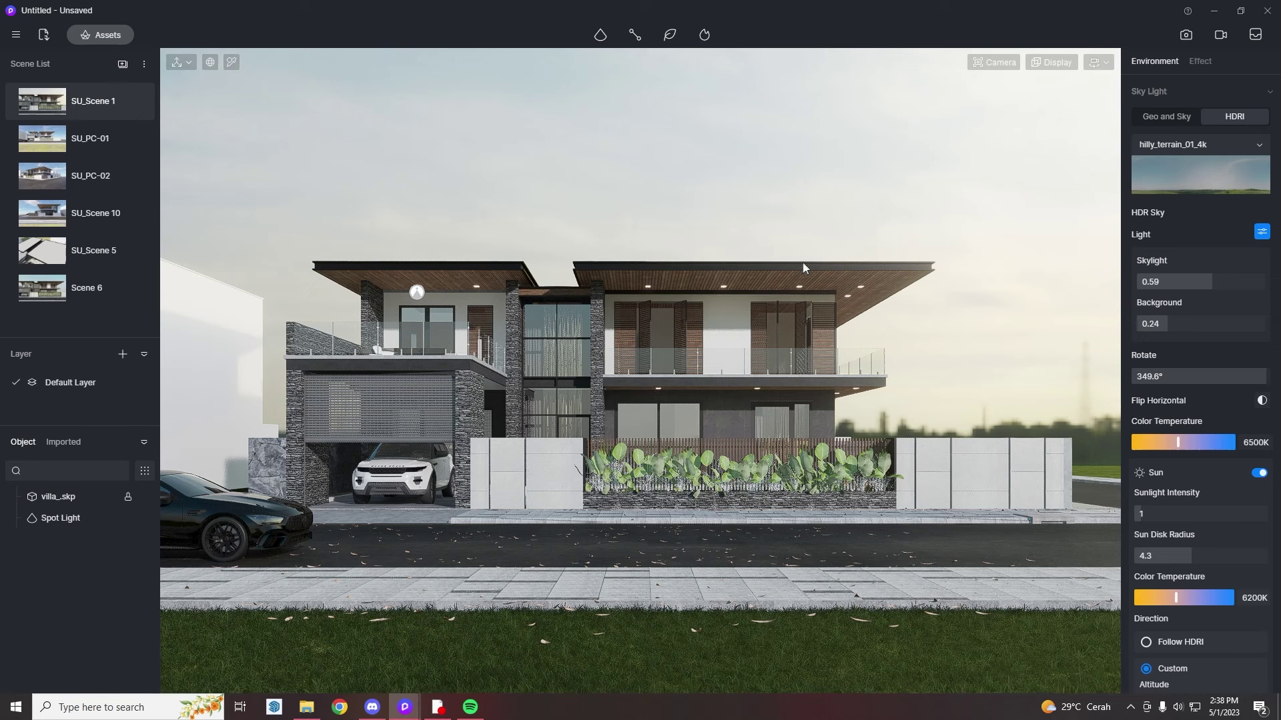
- Place a Trachycarpus fortunei 22 from the Palm models and position it behind the stone wall beside the garage
left_click(110, 35)
left_click(563, 454)
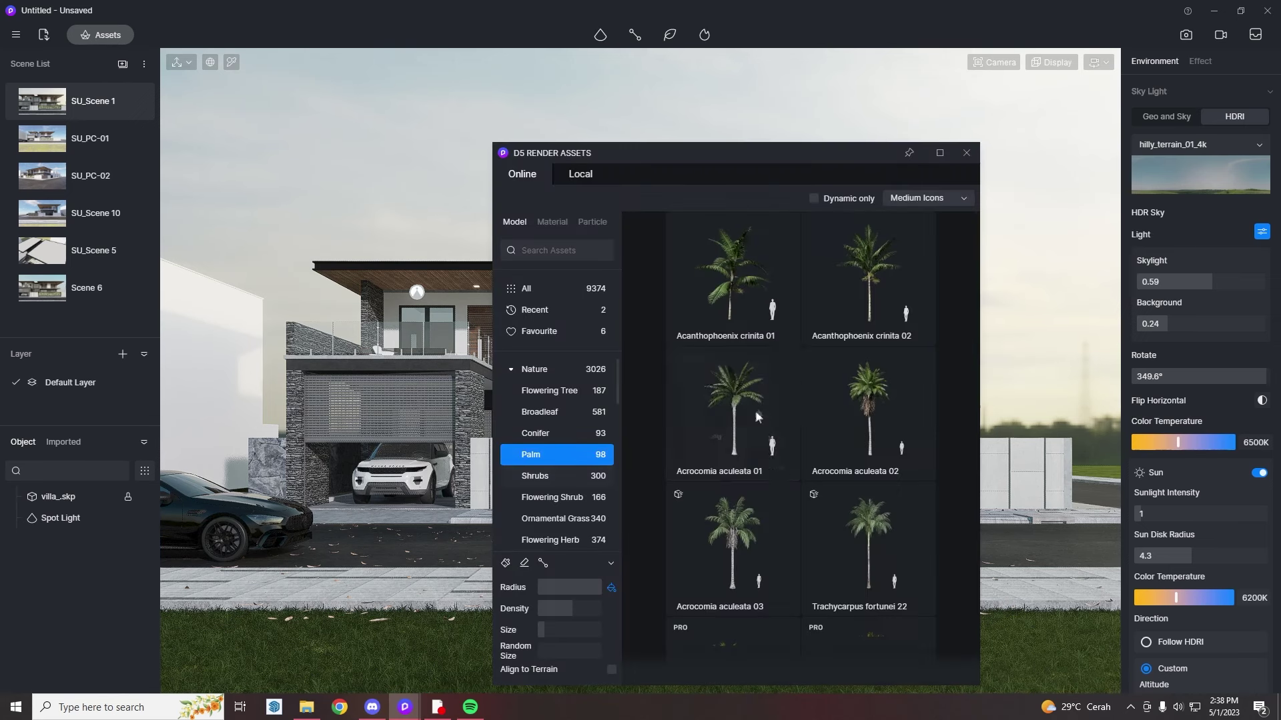
scroll(915, 434, "down", 3)
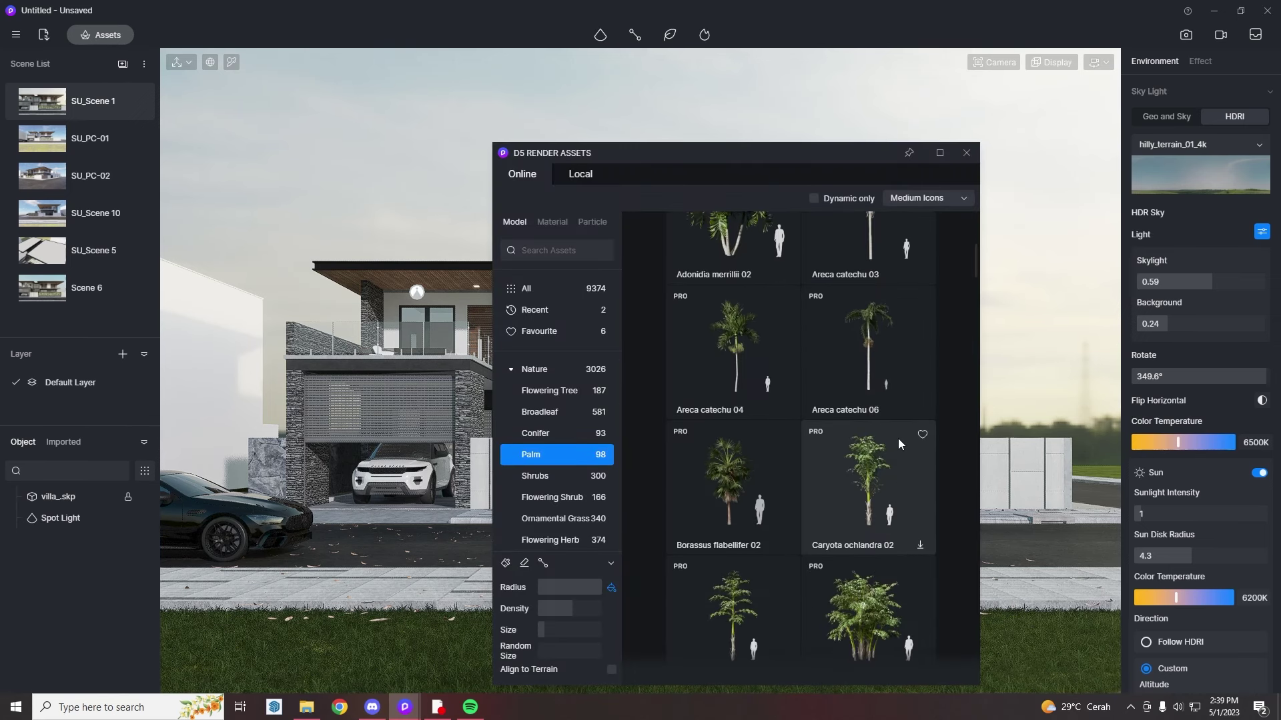
scroll(899, 433, "up", 3)
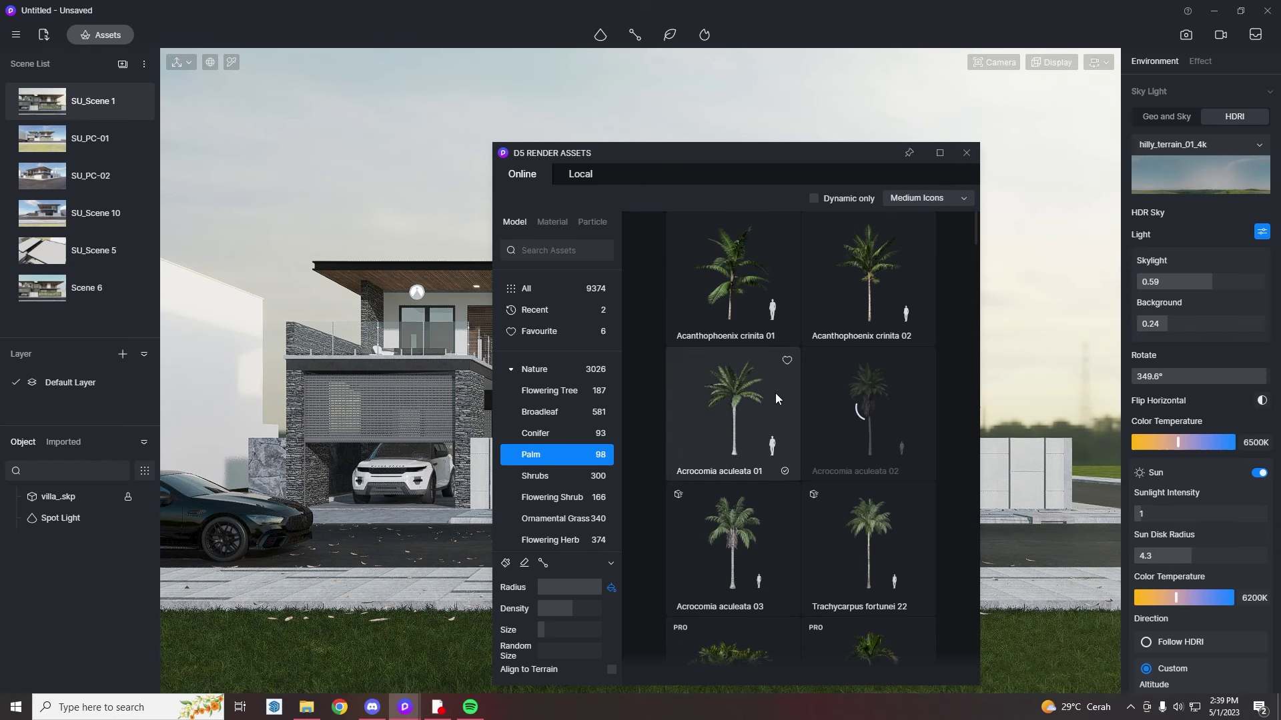
scroll(878, 347, "down", 3)
left_click(878, 352)
left_click(241, 482)
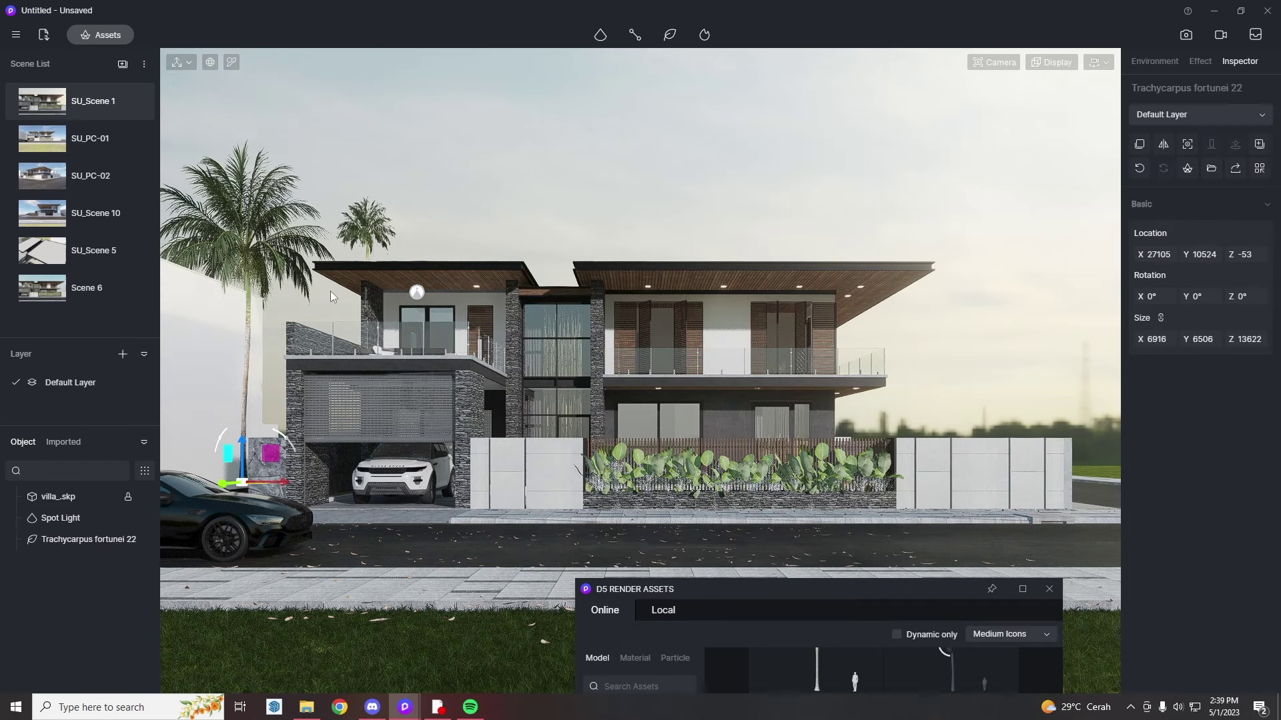
left_click(789, 494)
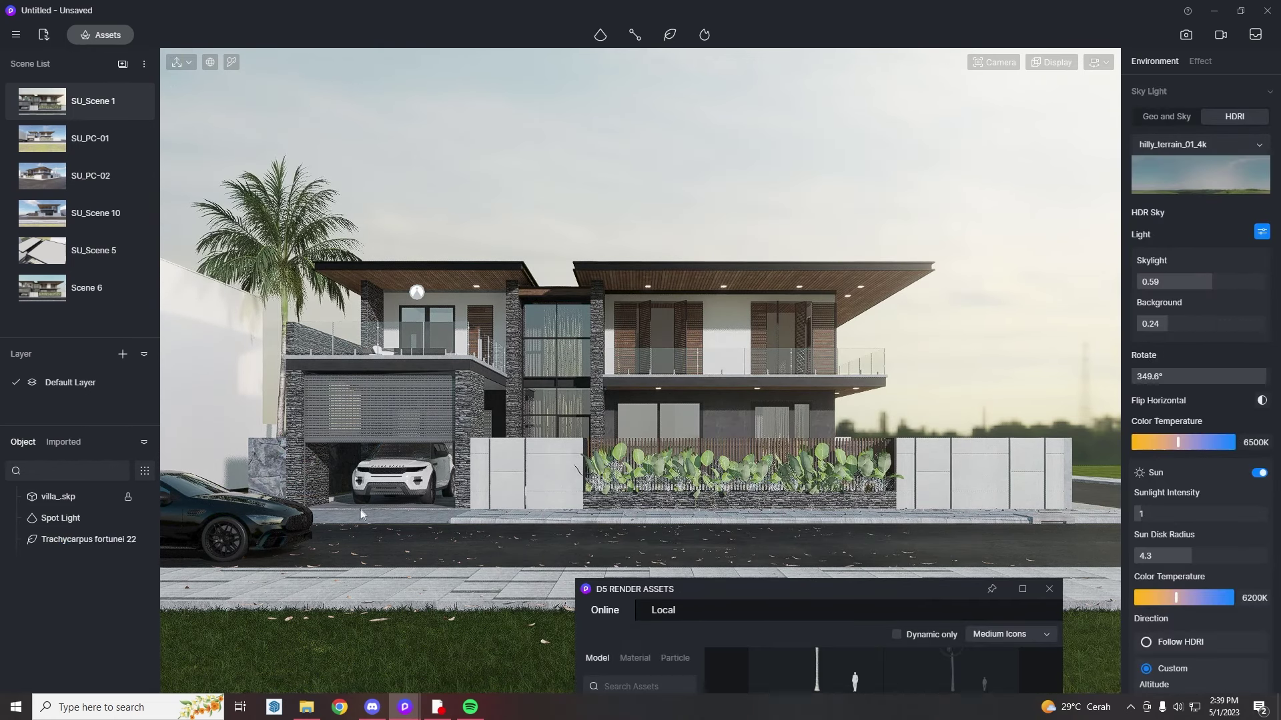
- Place a Cocos nucifera 03 palm group and position it behind the white boundary wall at the villa's far side from the garage
scroll(863, 503, "down", 3)
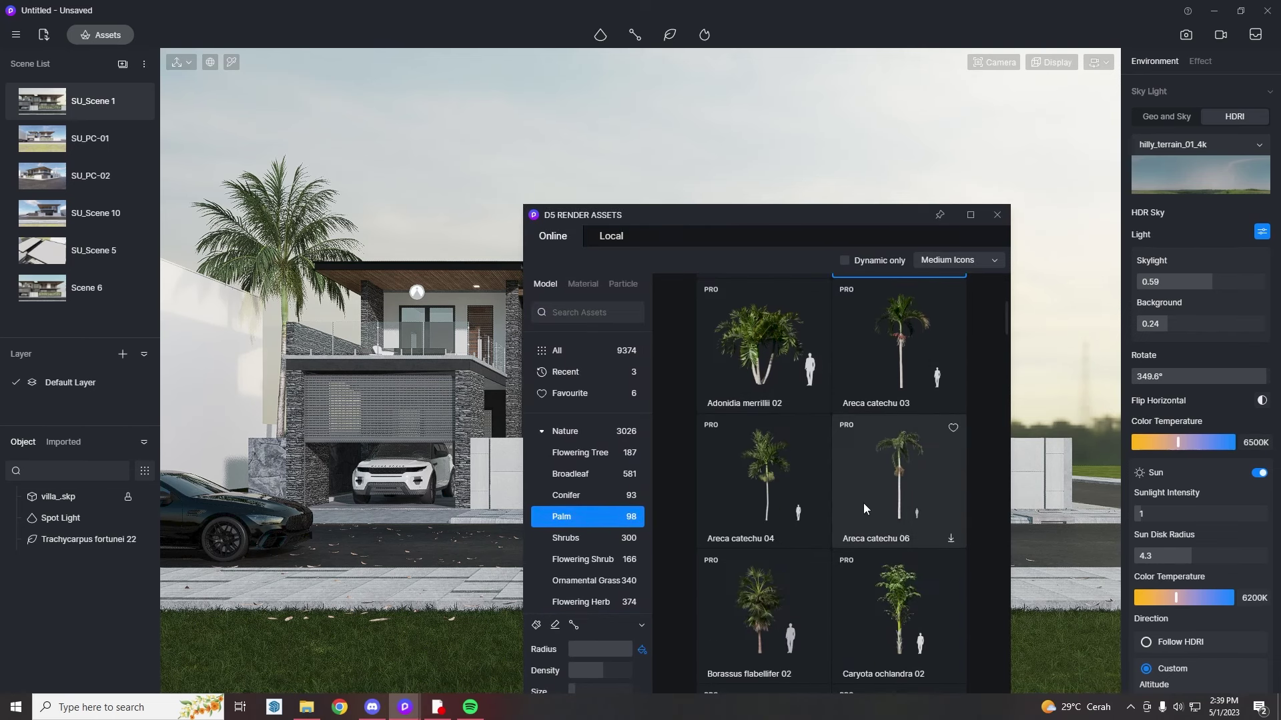
scroll(788, 507, "down", 8)
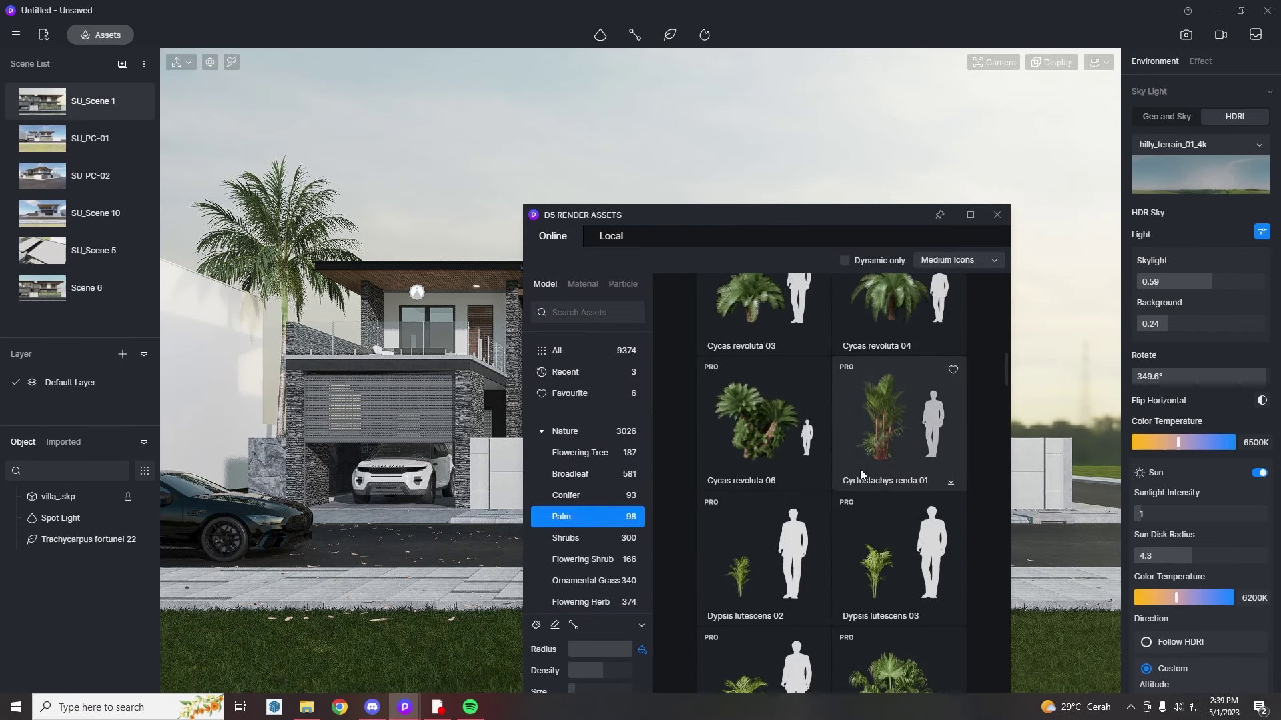
scroll(859, 469, "down", 10)
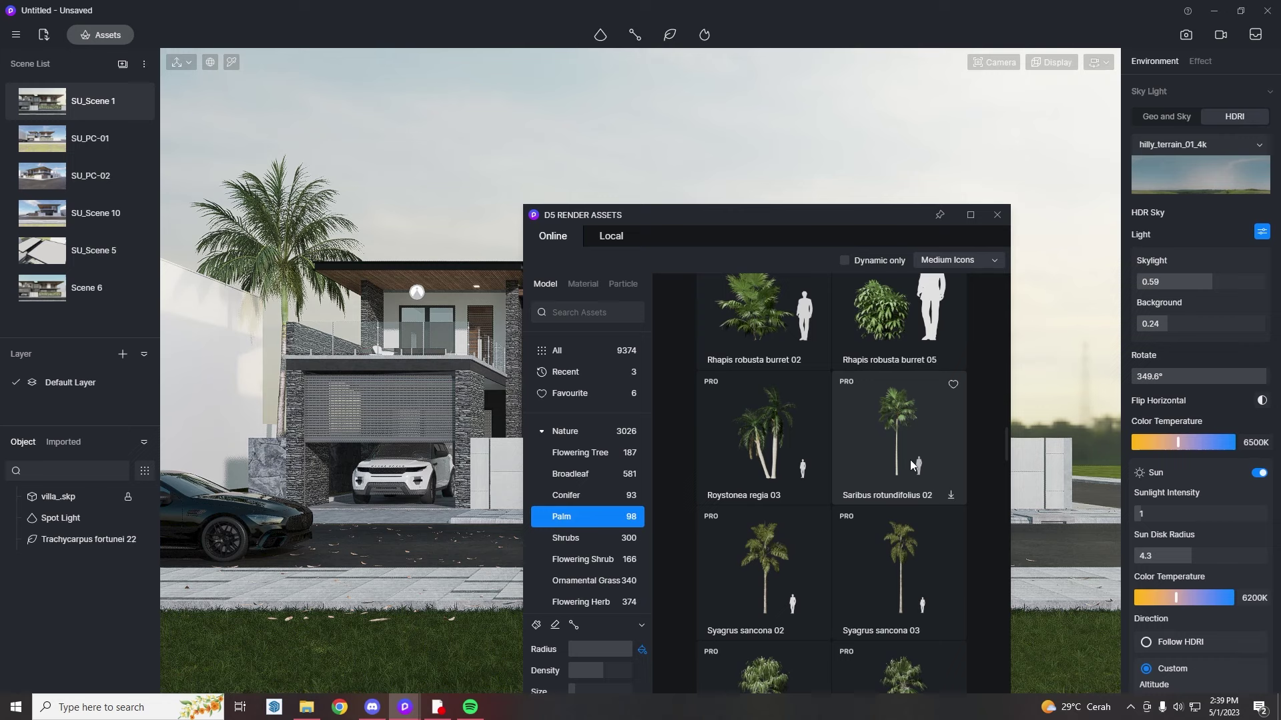
scroll(910, 459, "down", 10)
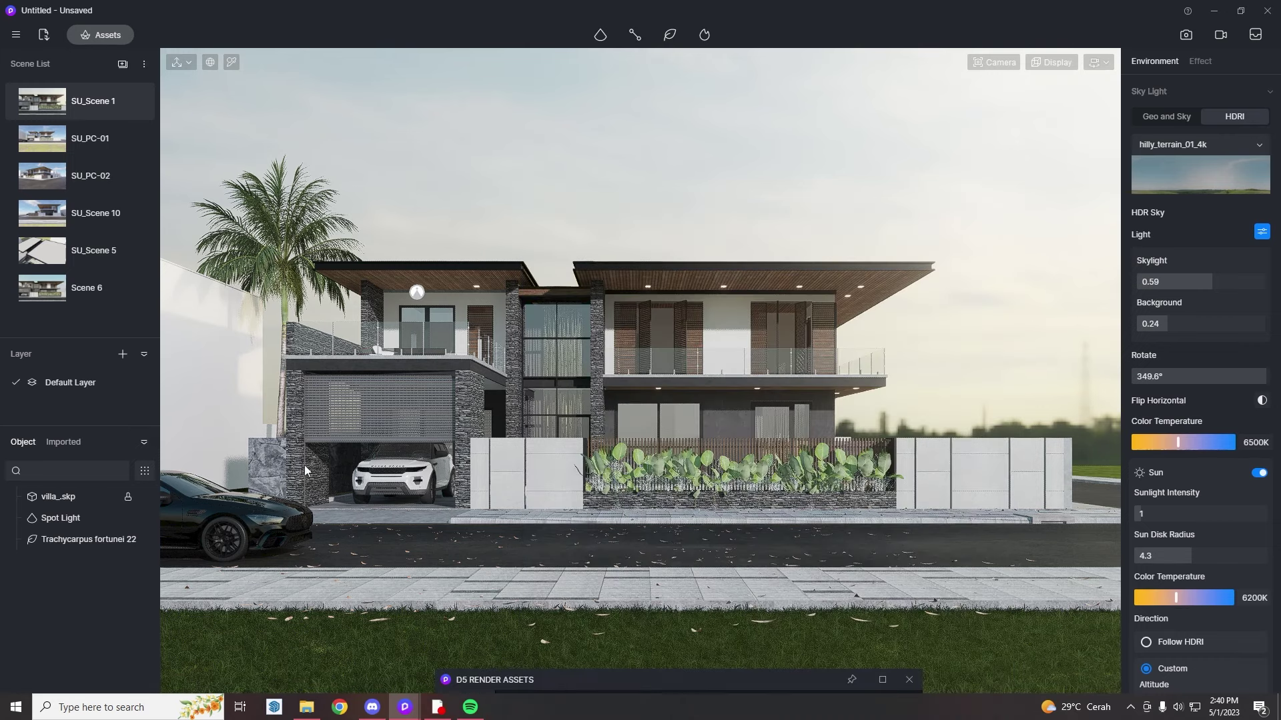
mouse_move(660, 680)
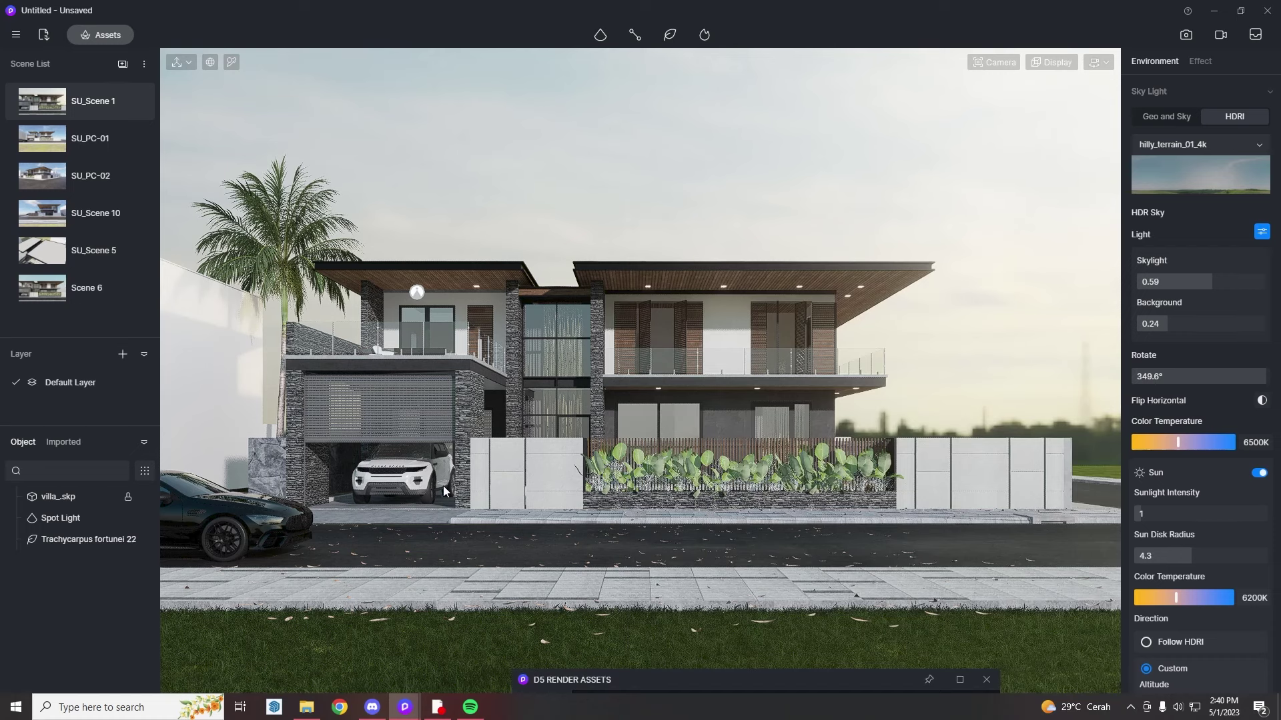
left_click(946, 489)
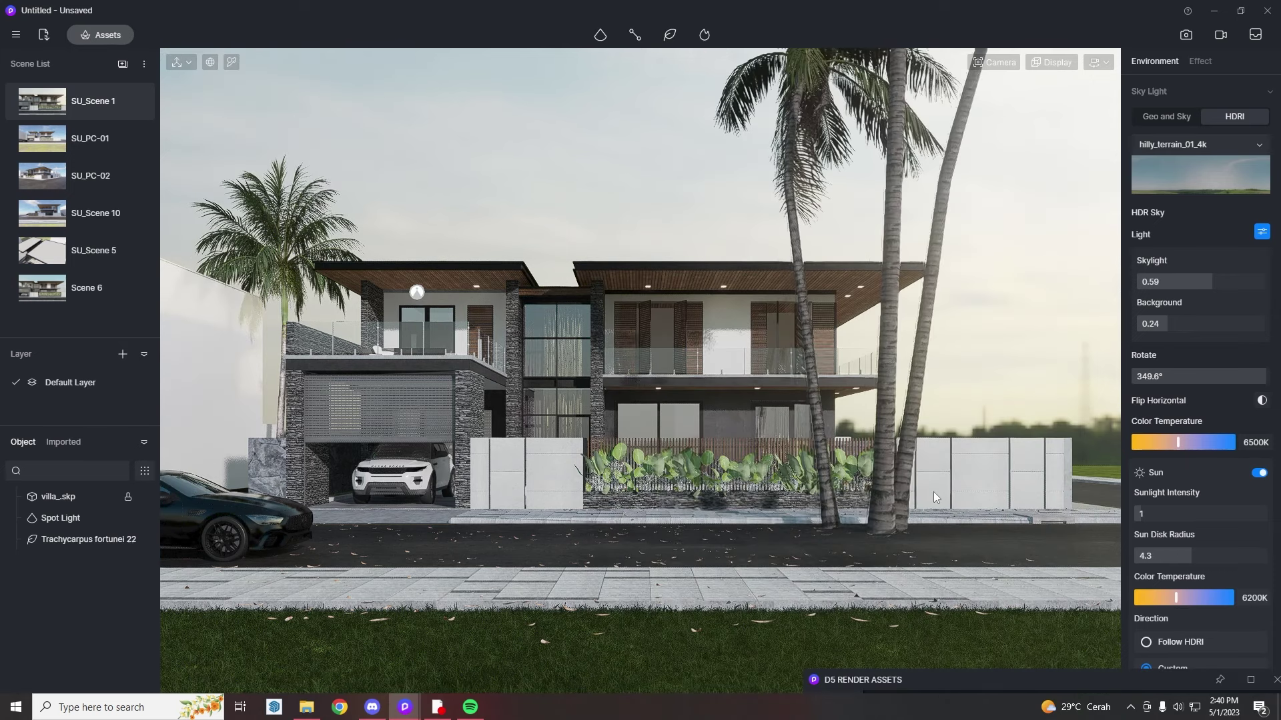
left_click(947, 497)
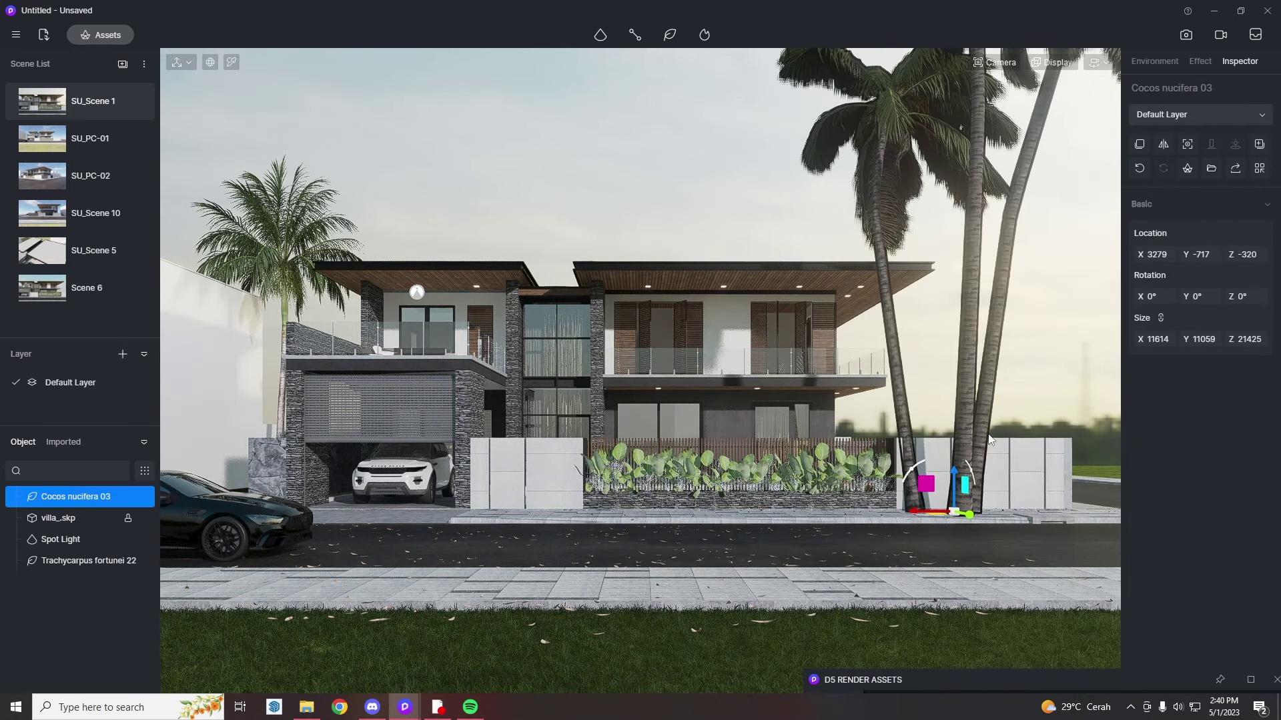
left_click(1075, 370)
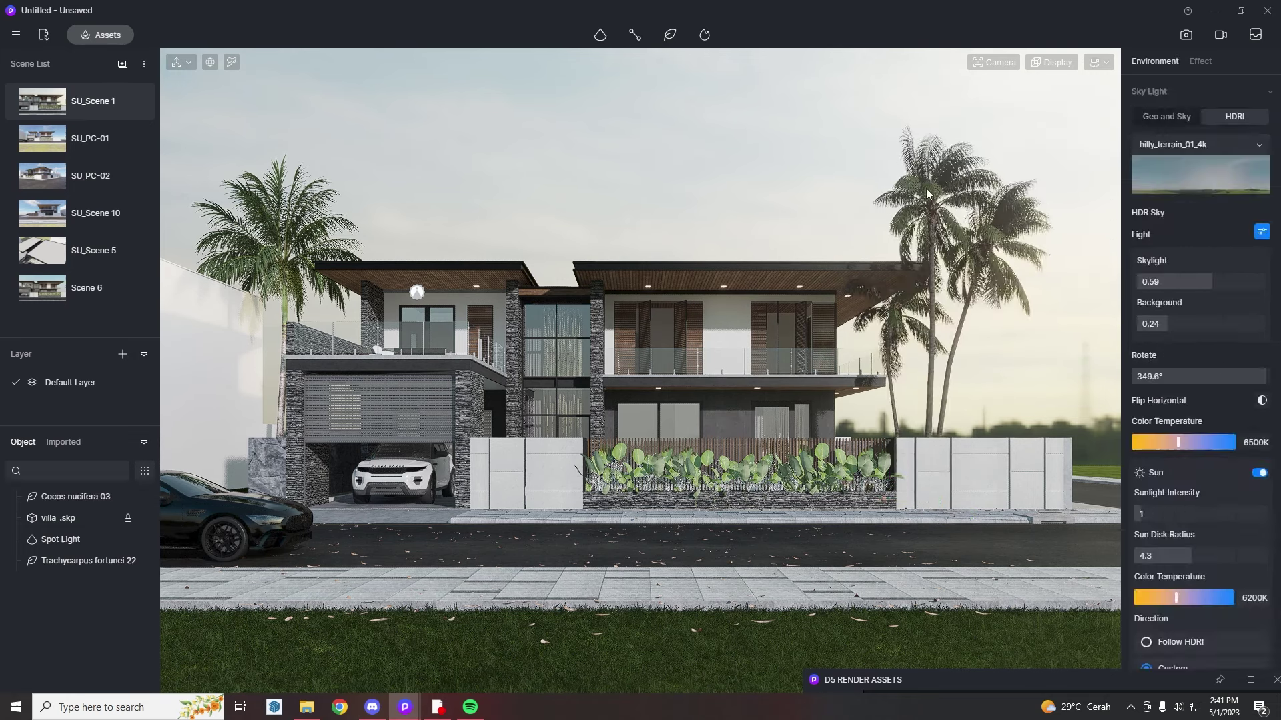
left_click(926, 193)
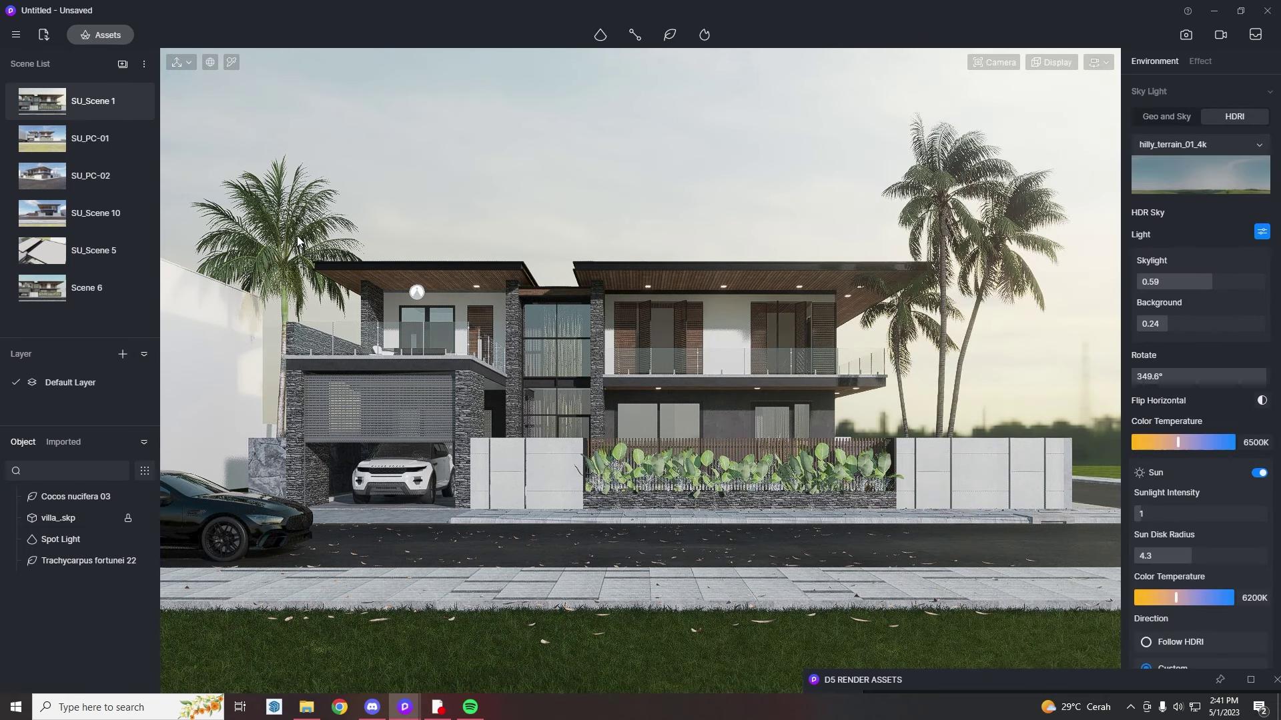
- Bring the Trachycarpus fortunei 22 palm closer to the street and place a Phoenix roebelenii 02 beside the garage, behind the black car
left_click(344, 270)
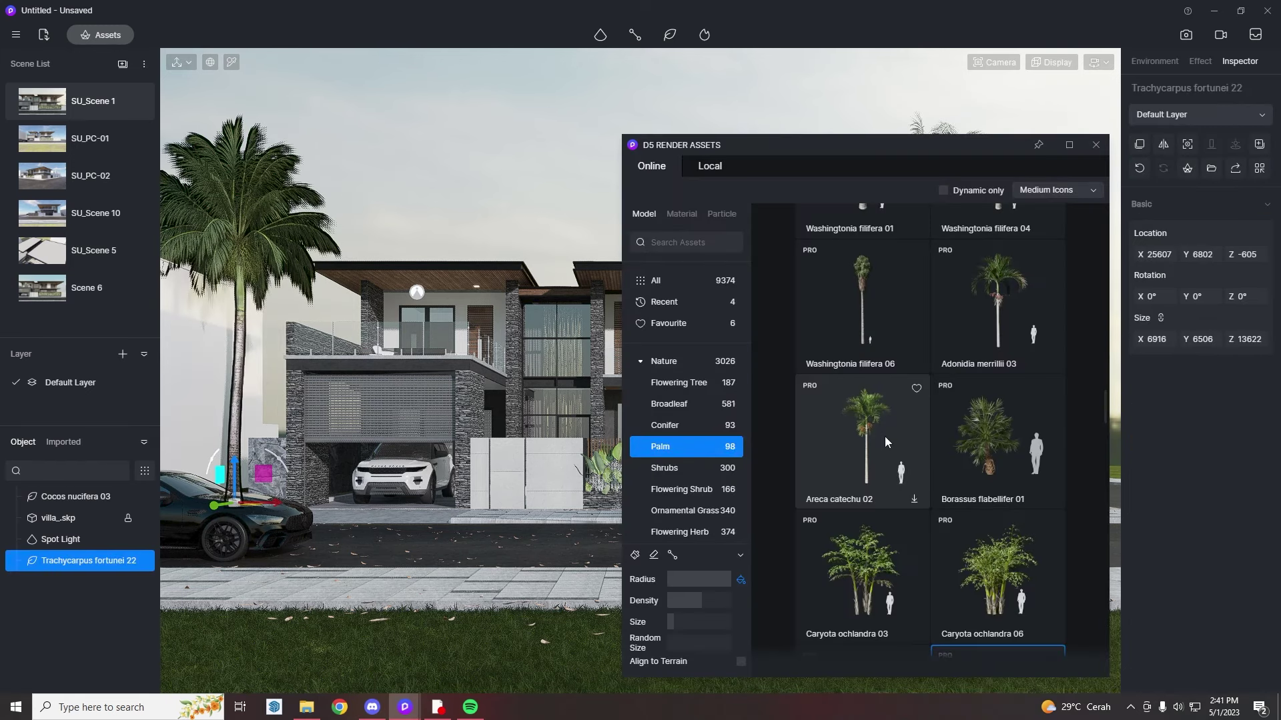
scroll(885, 436, "up", 3)
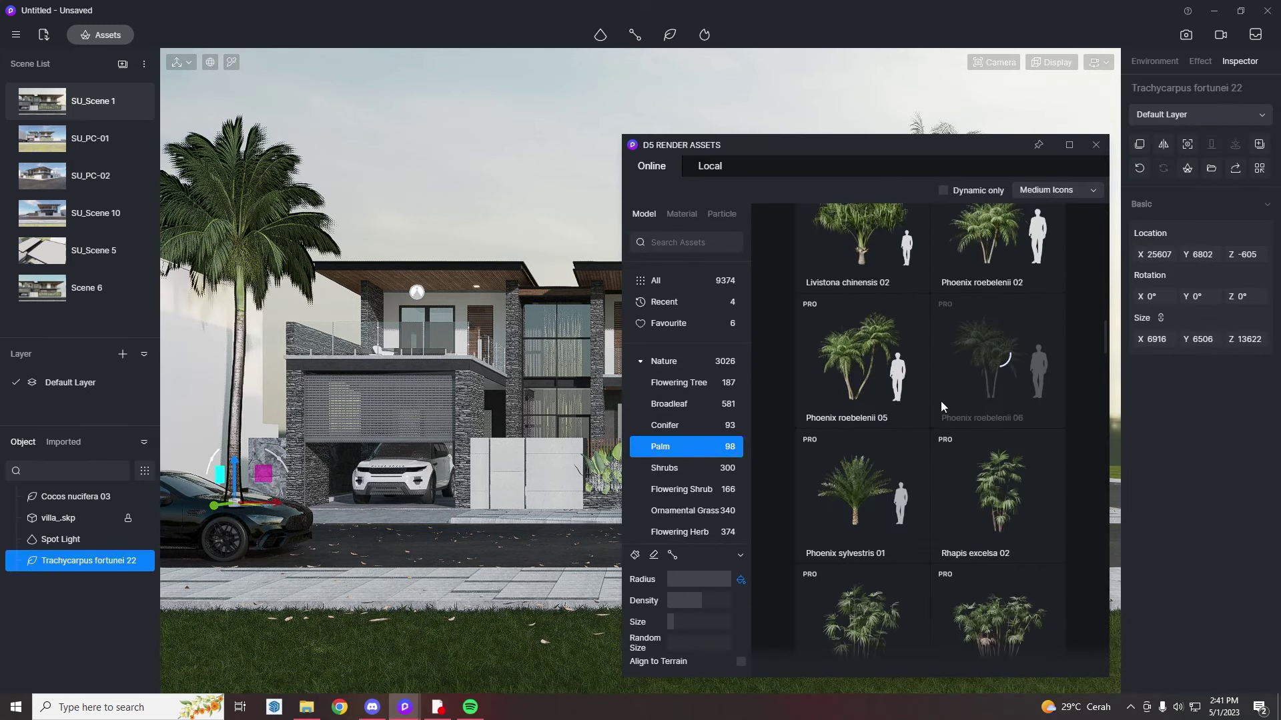
left_click(244, 490)
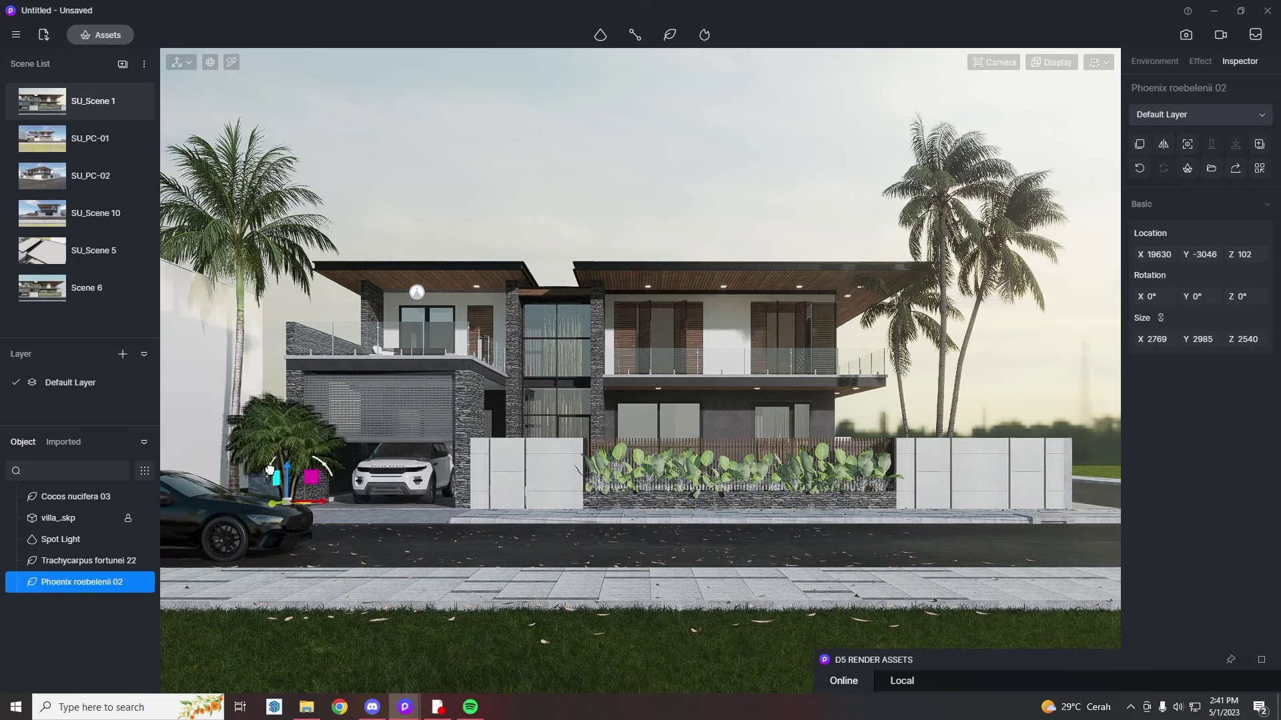
left_click(388, 198)
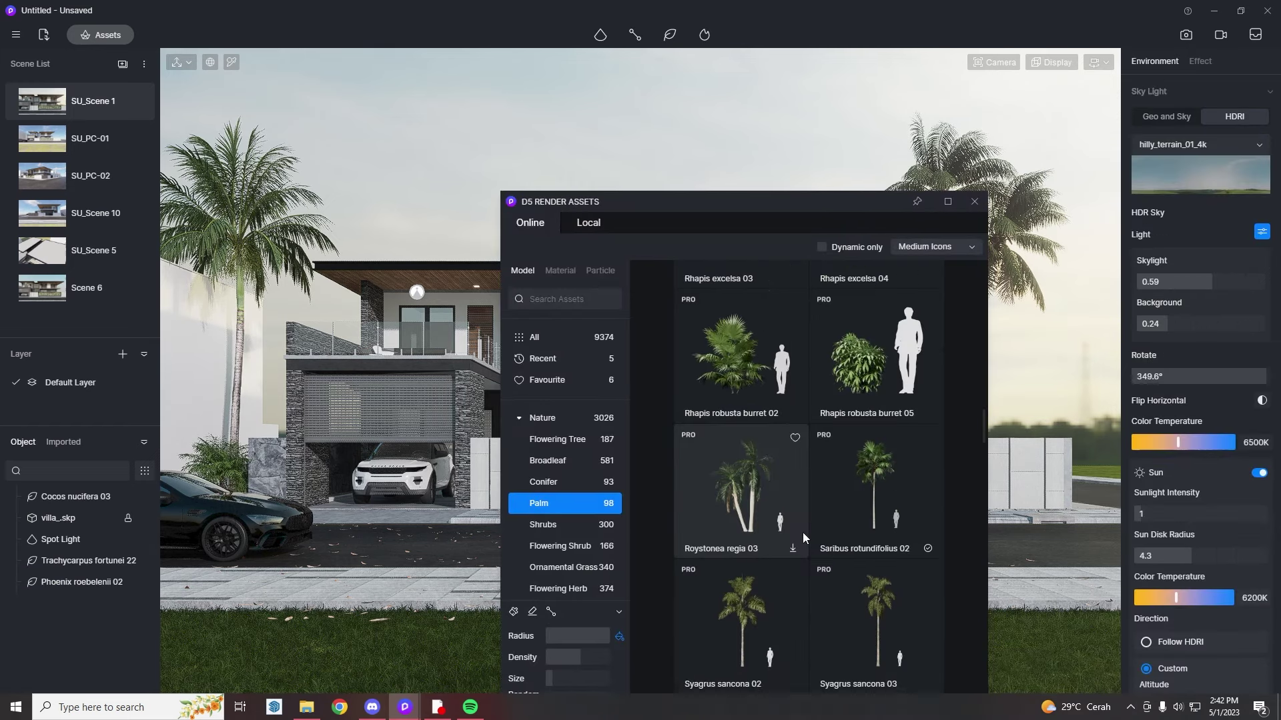
- Place a Saribus rotundifolius 02 palm beside the garage, near the Trachycarpus palm
scroll(803, 533, "down", 1)
left_click(884, 427)
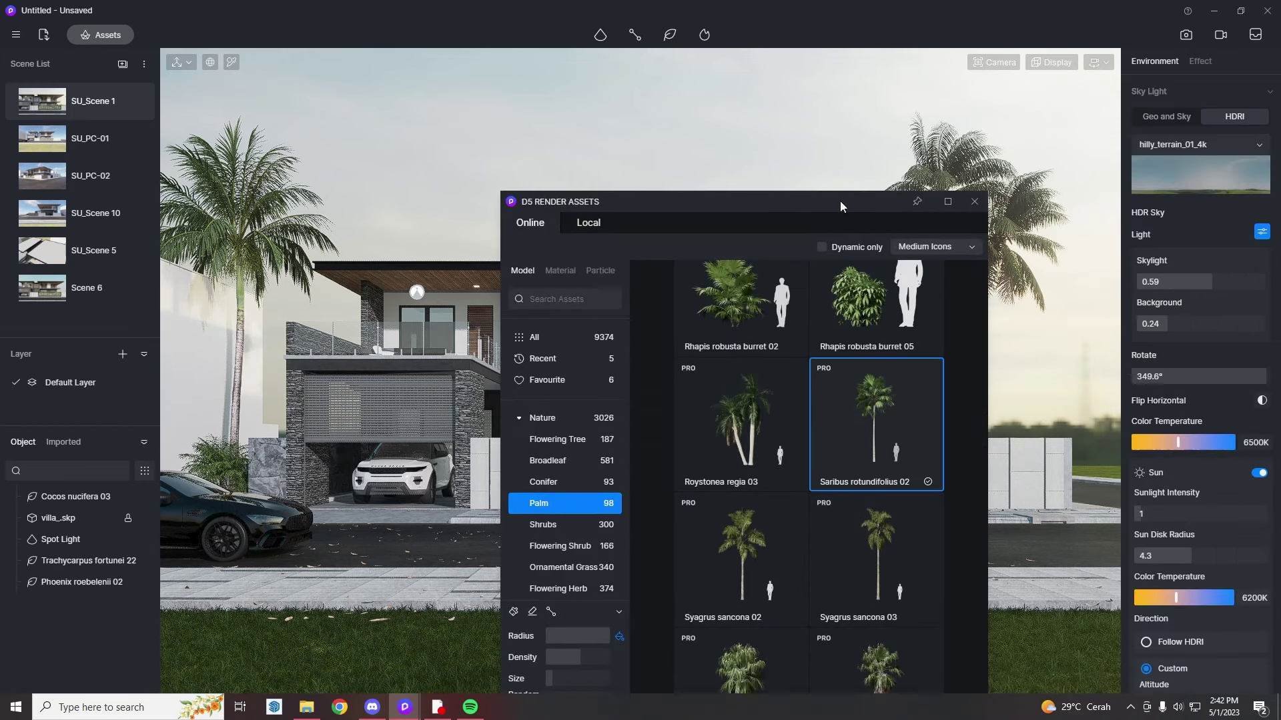
left_click_drag(839, 201, 811, 567)
left_click(268, 460)
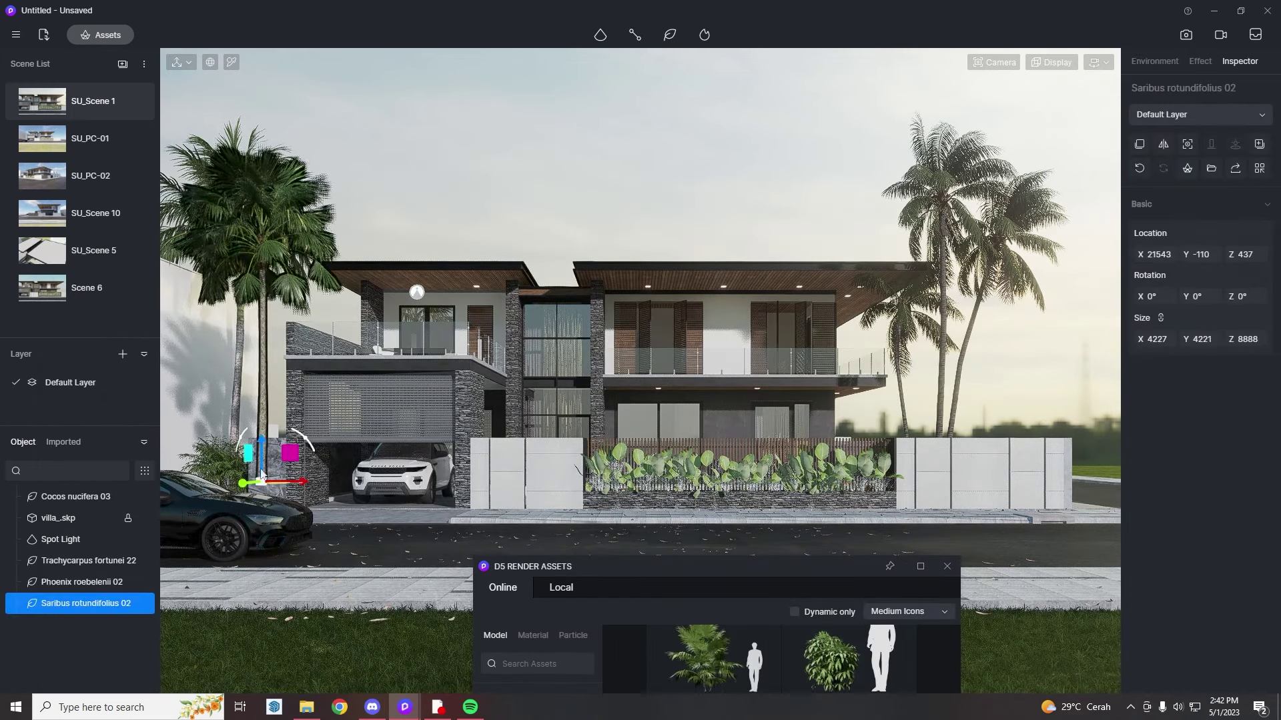
key("Escape")
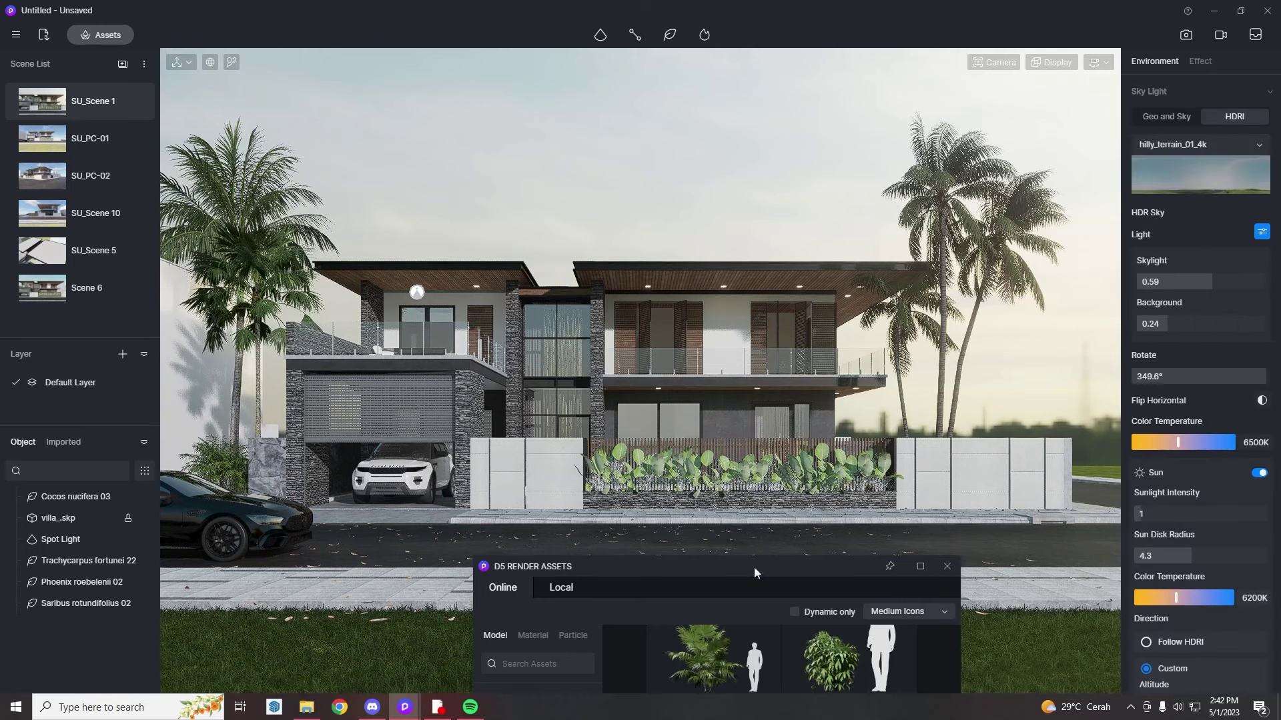
- Browse the Palm models in the asset library for another tree
left_click(754, 566)
scroll(851, 510, "down", 1)
scroll(807, 402, "down", 5)
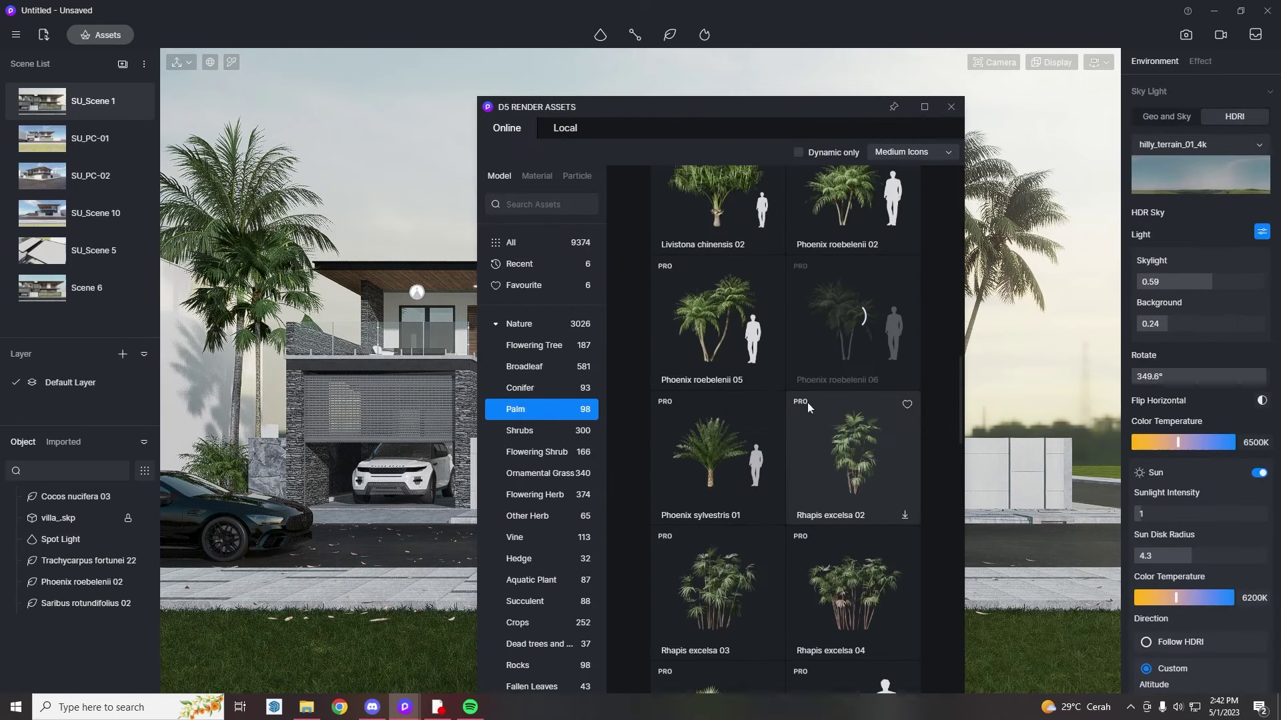
left_click(437, 707)
left_click(821, 565)
left_click(820, 615)
scroll(822, 646, "down", 1)
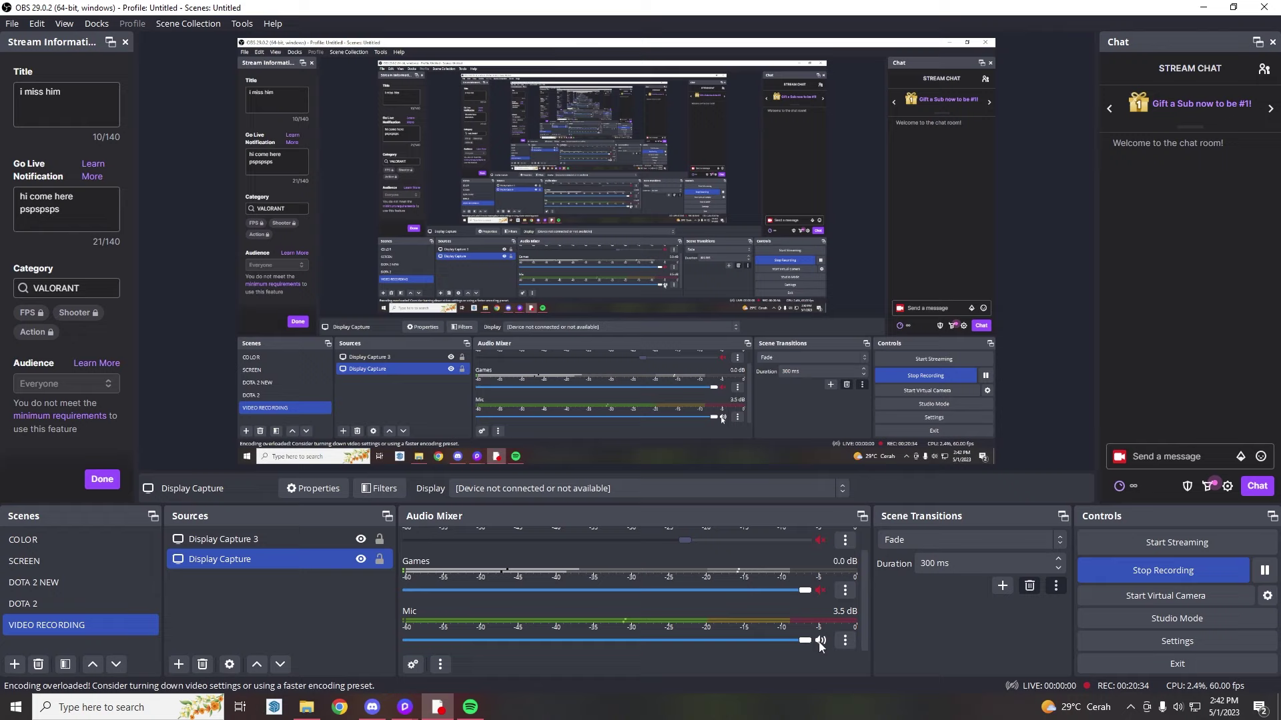
left_click(404, 707)
- Clear the asset library from the view and move the Trachycarpus fortunei 22 palm farther back beside the garage
scroll(817, 475, "down", 6)
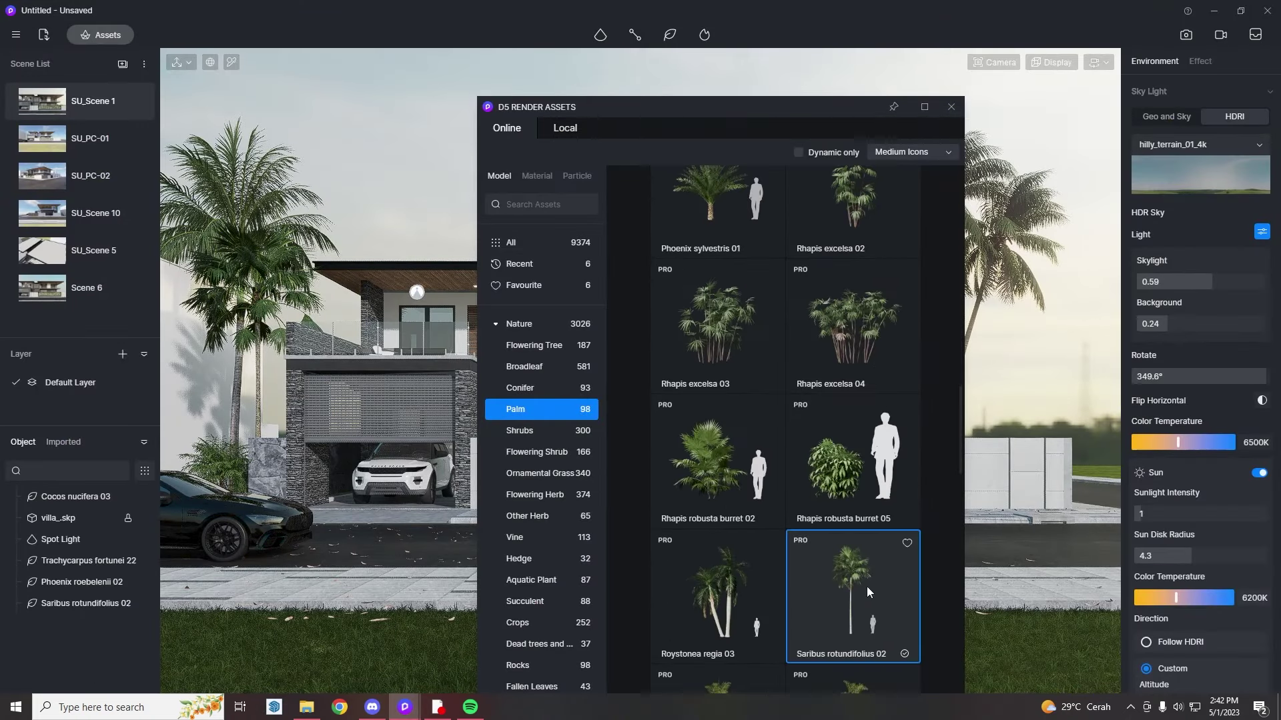
scroll(841, 627, "down", 6)
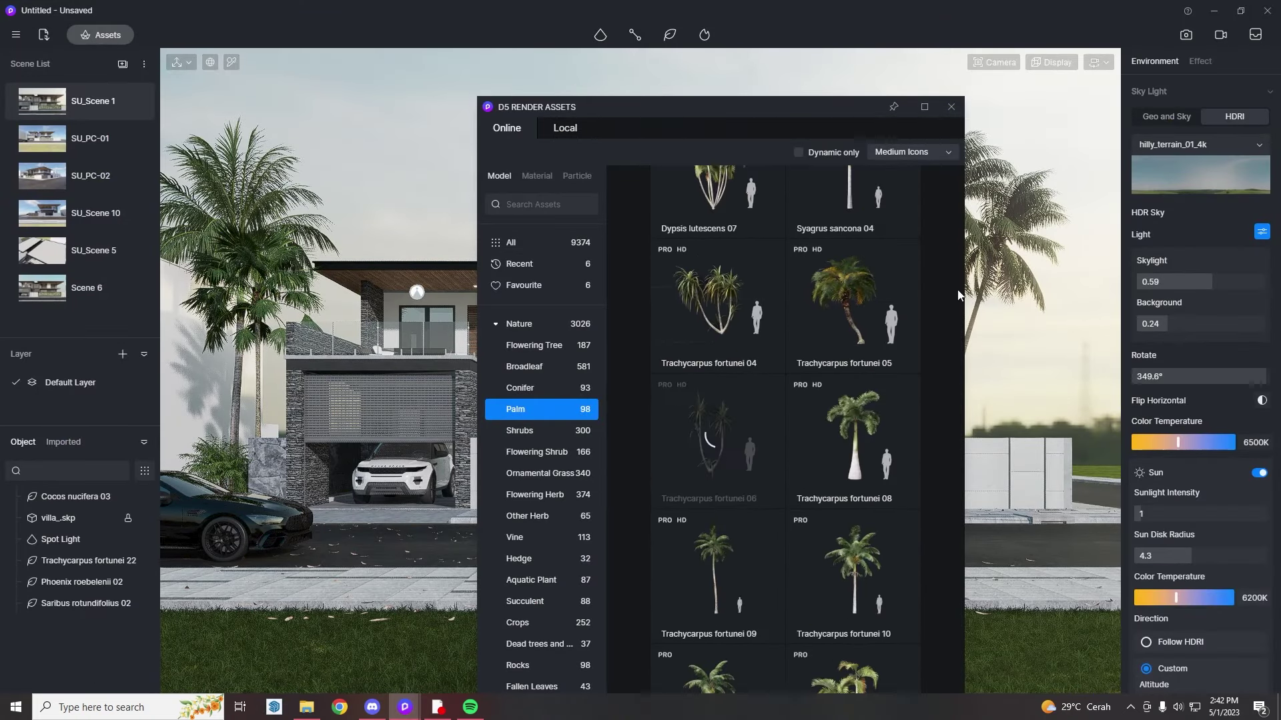
left_click_drag(830, 128, 700, 644)
left_click(83, 560)
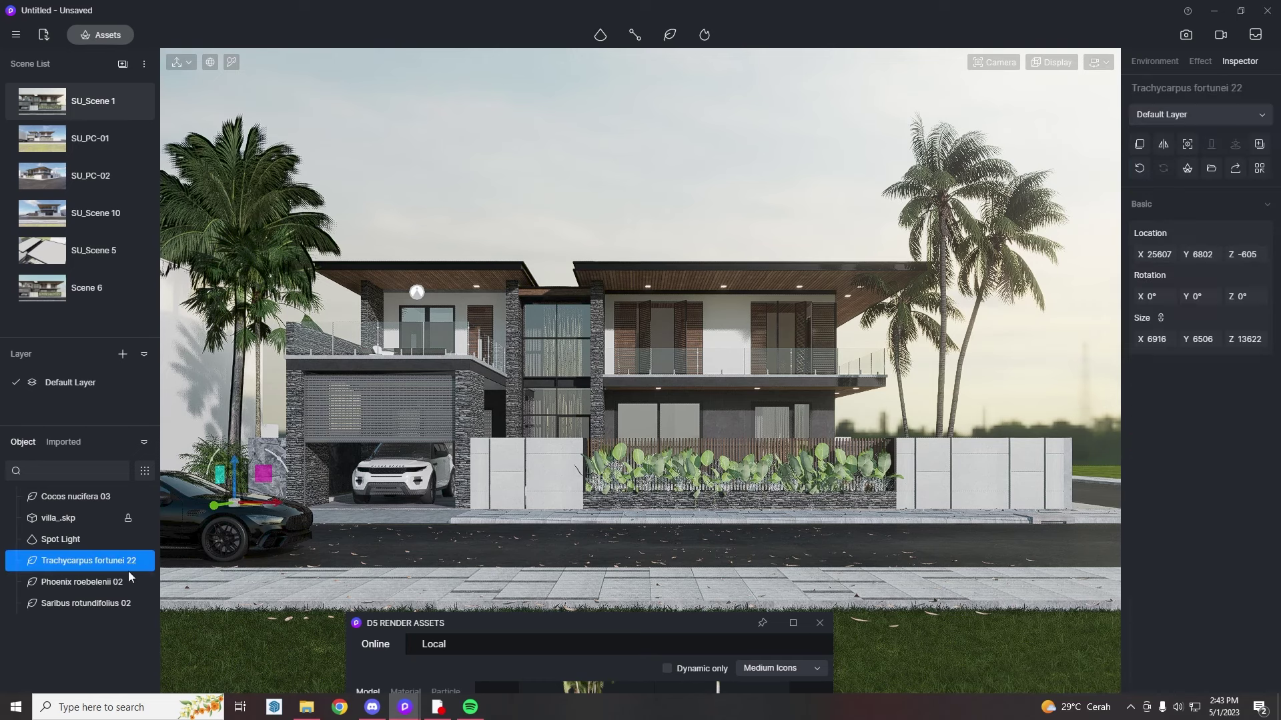
left_click(144, 561)
key("ctrl+z")
left_click_drag(199, 507, 285, 495)
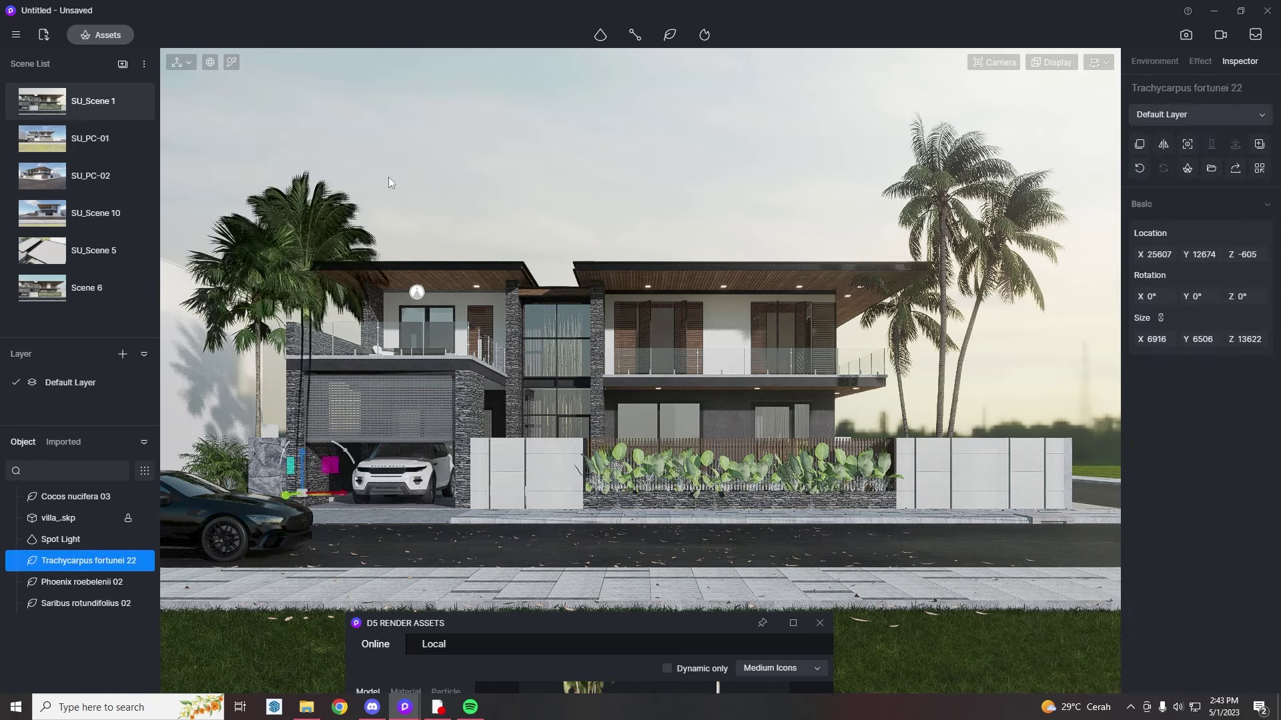
left_click(388, 177)
left_click(309, 231)
left_click(372, 707)
right_click(709, 119)
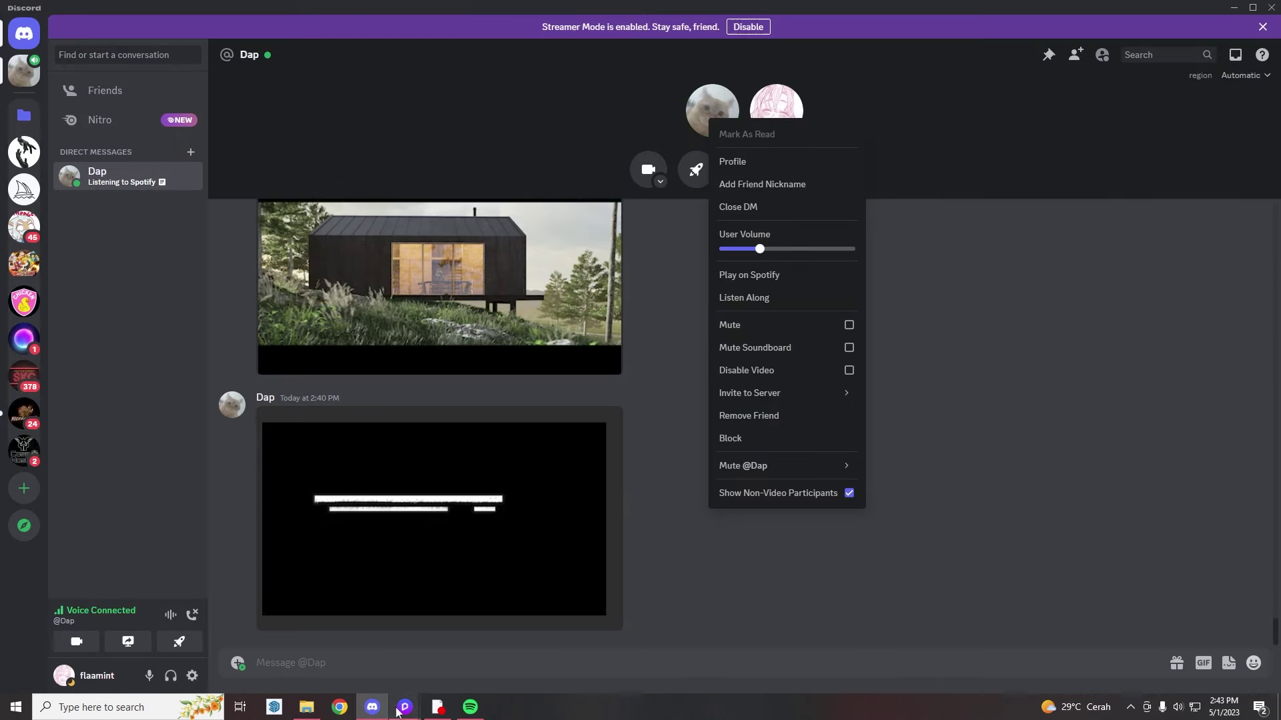
left_click(404, 707)
- Browse the Palm models in the asset library and download Syagrus sancona 02
left_click(269, 510)
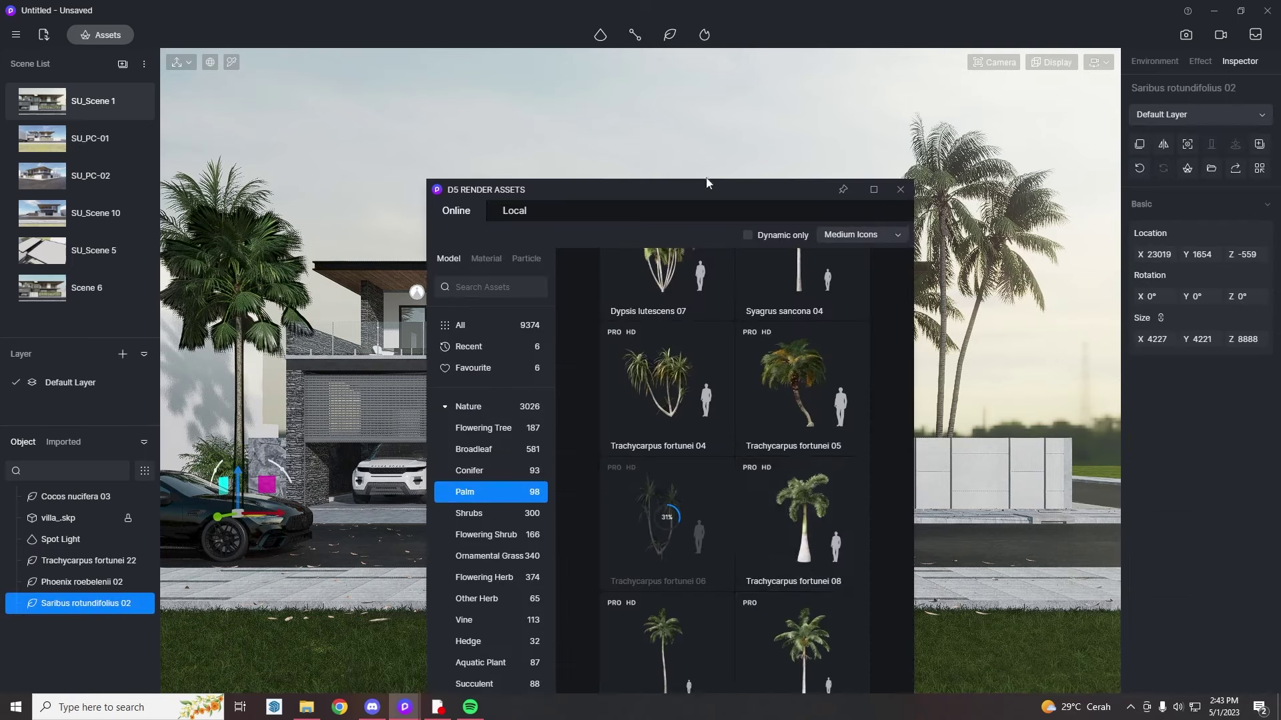
scroll(857, 571, "down", 6)
left_click_drag(748, 194, 766, 348)
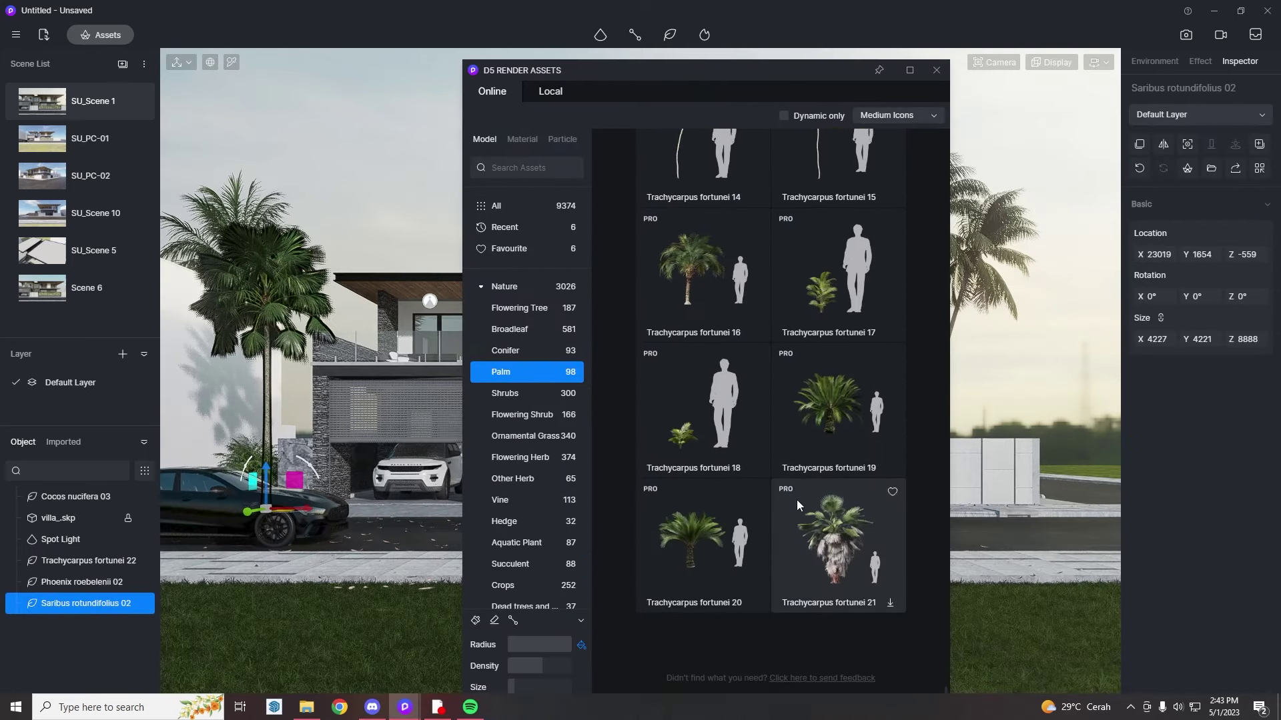
scroll(797, 499, "down", 3)
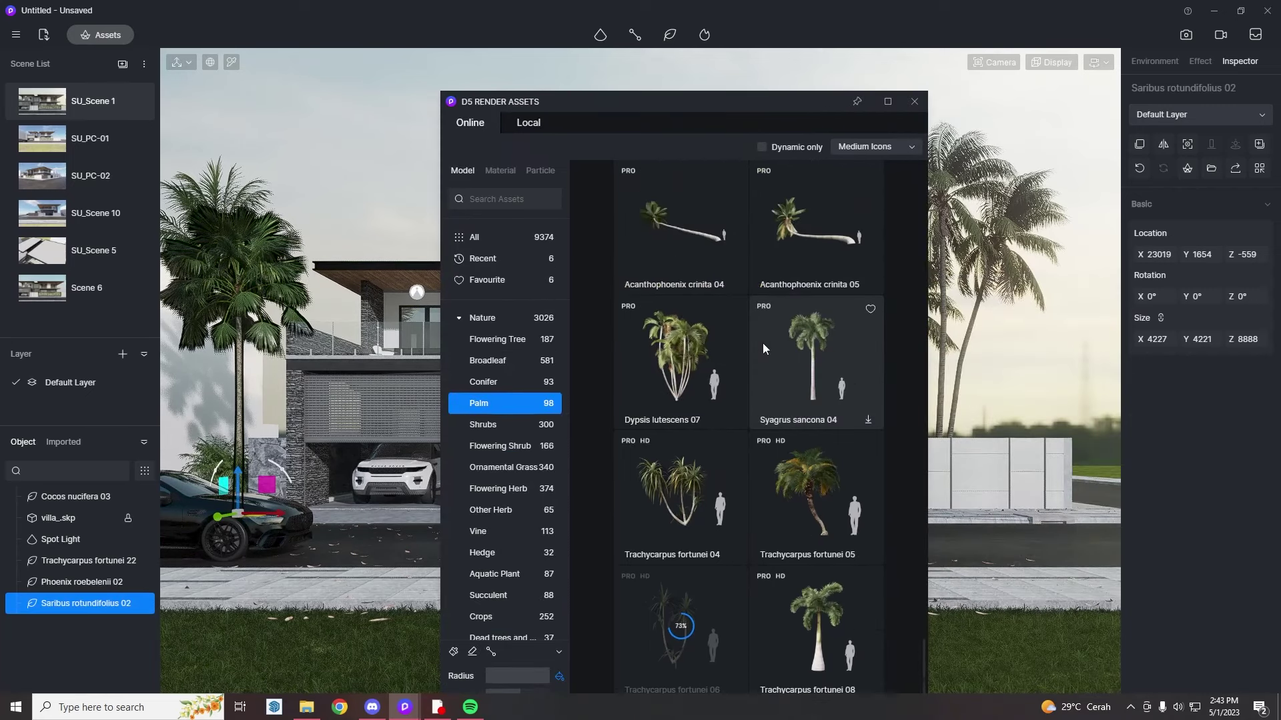
scroll(763, 343, "down", 5)
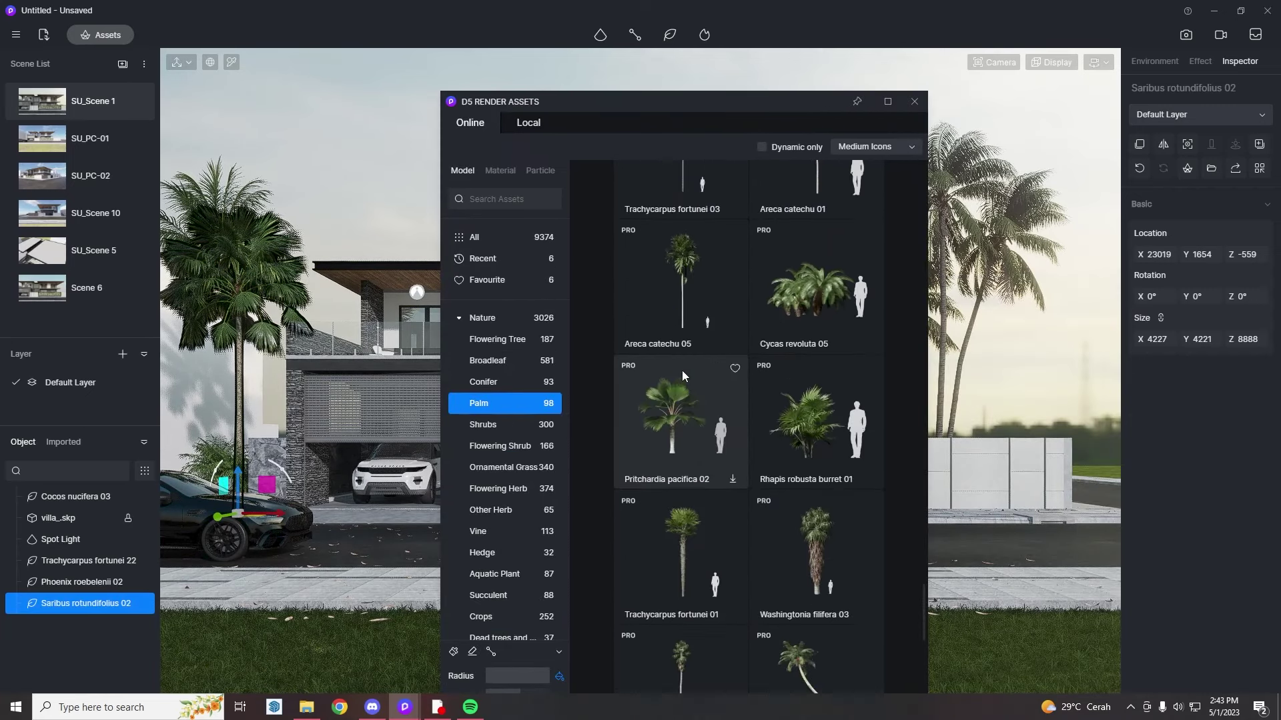
scroll(695, 427, "up", 4)
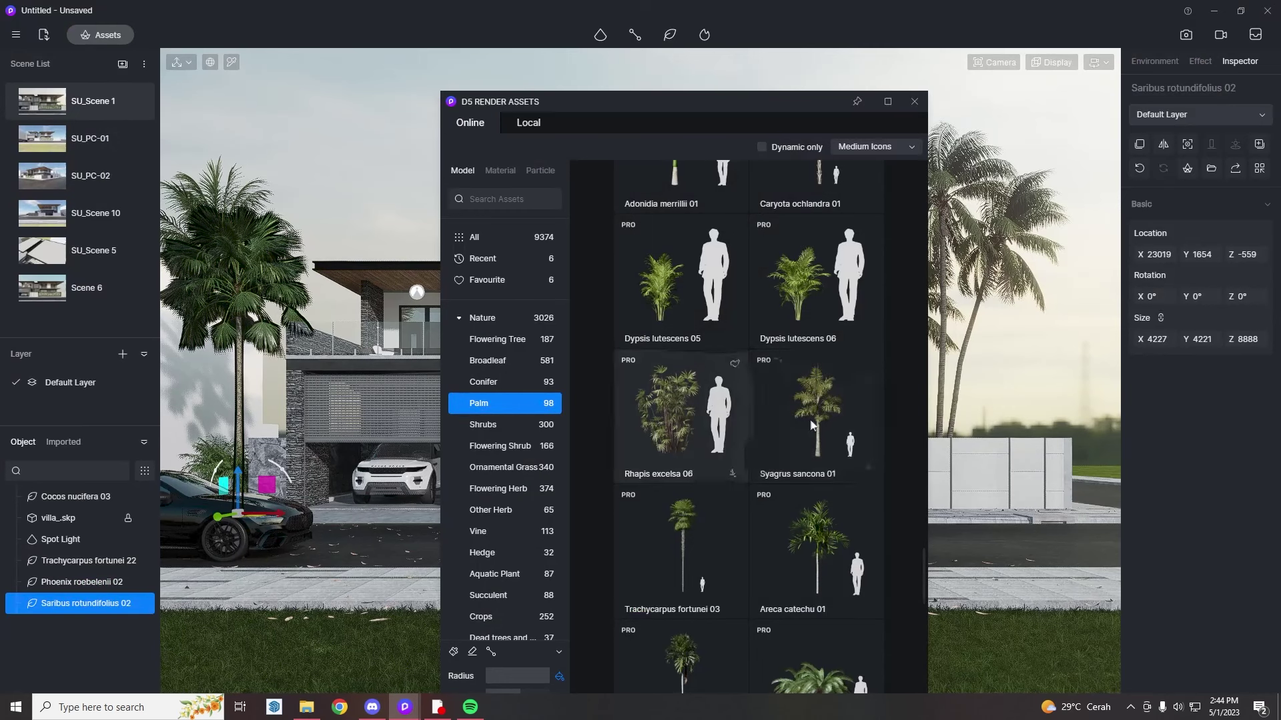
scroll(804, 360, "up", 5)
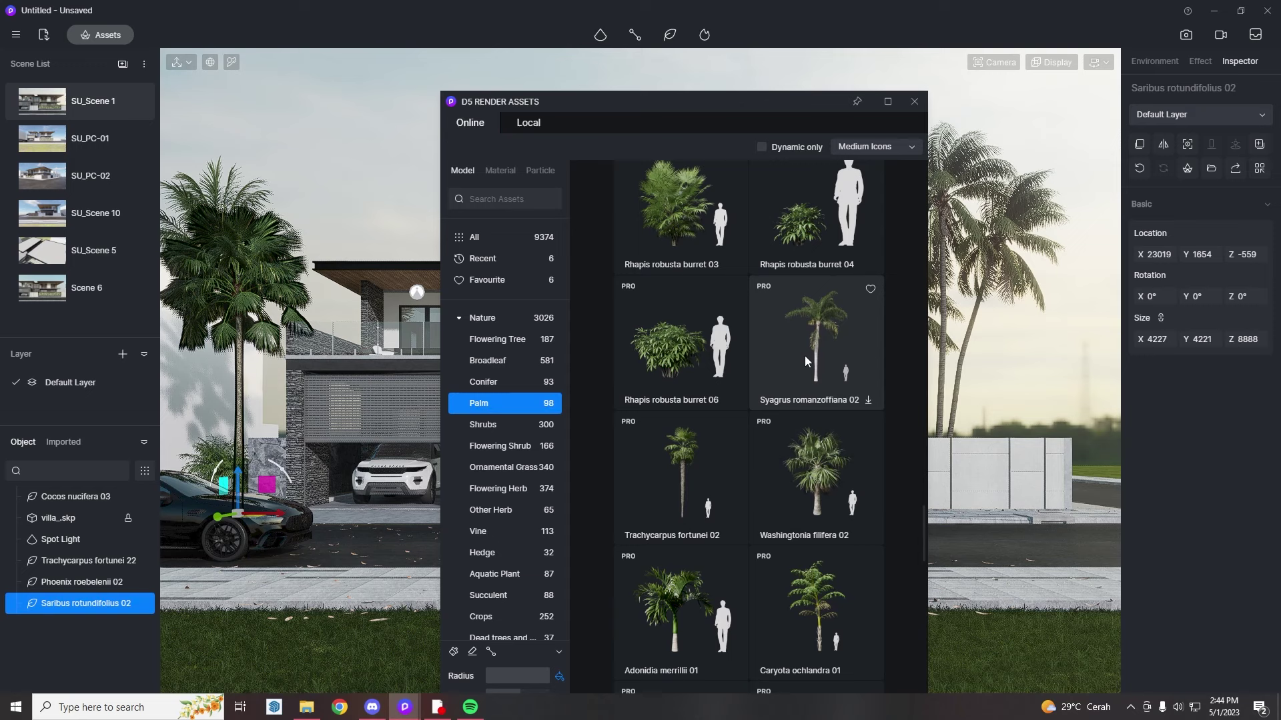
scroll(805, 361, "up", 10)
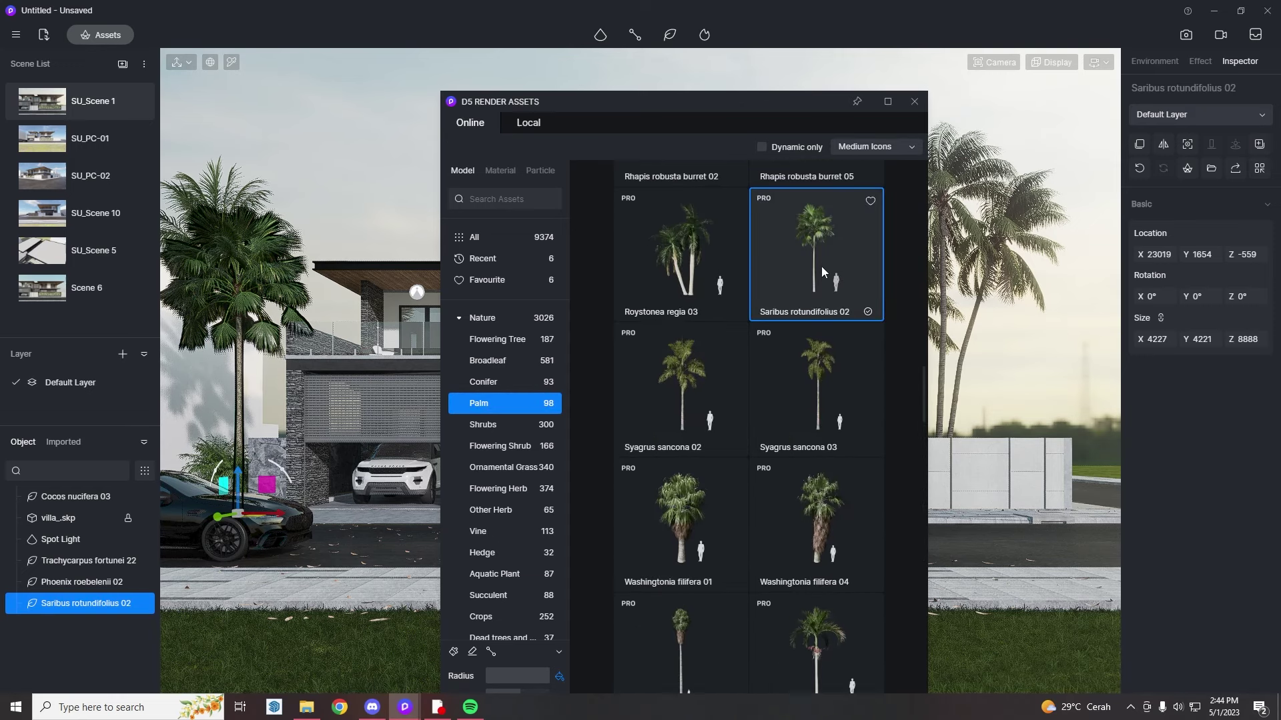
scroll(776, 454, "up", 2)
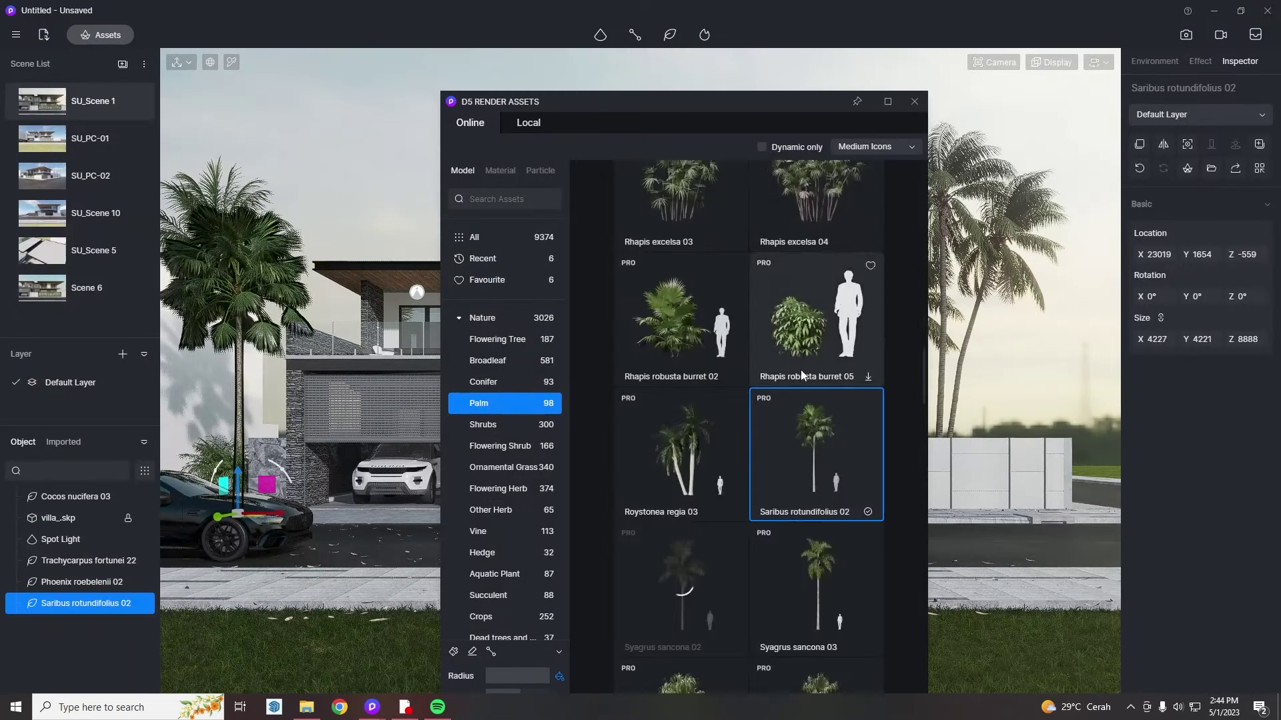
- Replace the Saribus rotundifolius 02 palm beside the garage with a Cocos nucifera 01 and lower it behind the black car
scroll(800, 370, "up", 4)
scroll(801, 368, "up", 5)
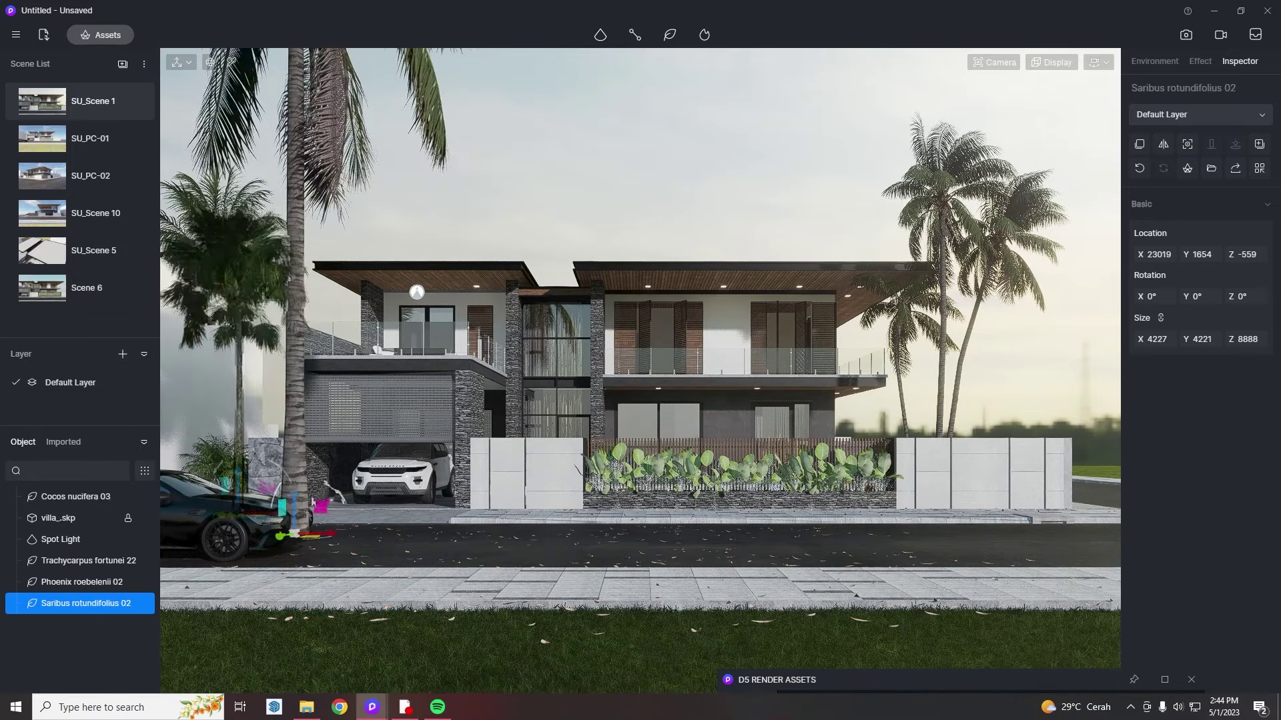
key("Delete")
left_click_drag(265, 470, 267, 526)
key("Escape")
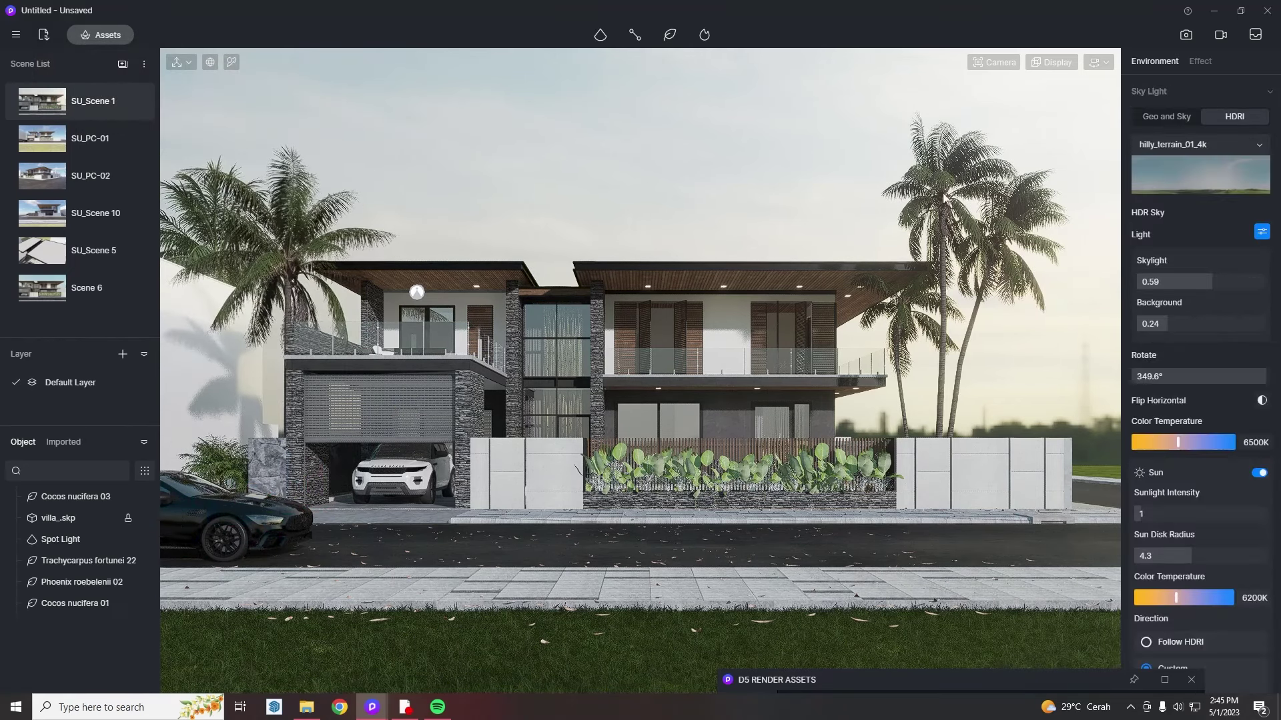
- Move the Cocos nucifera 01 palm from beside the garage to the Cocos nucifera 03 group at the opposite end of the house
left_click_drag(872, 670, 809, 564)
left_click(289, 300)
left_click_drag(287, 505, 894, 467)
left_click(855, 171)
left_click(896, 325)
key("Escape")
- Place a Syagrus sancona 02 palm beyond the far end of the white boundary wall
left_click_drag(960, 564, 788, 192)
scroll(847, 534, "down", 6)
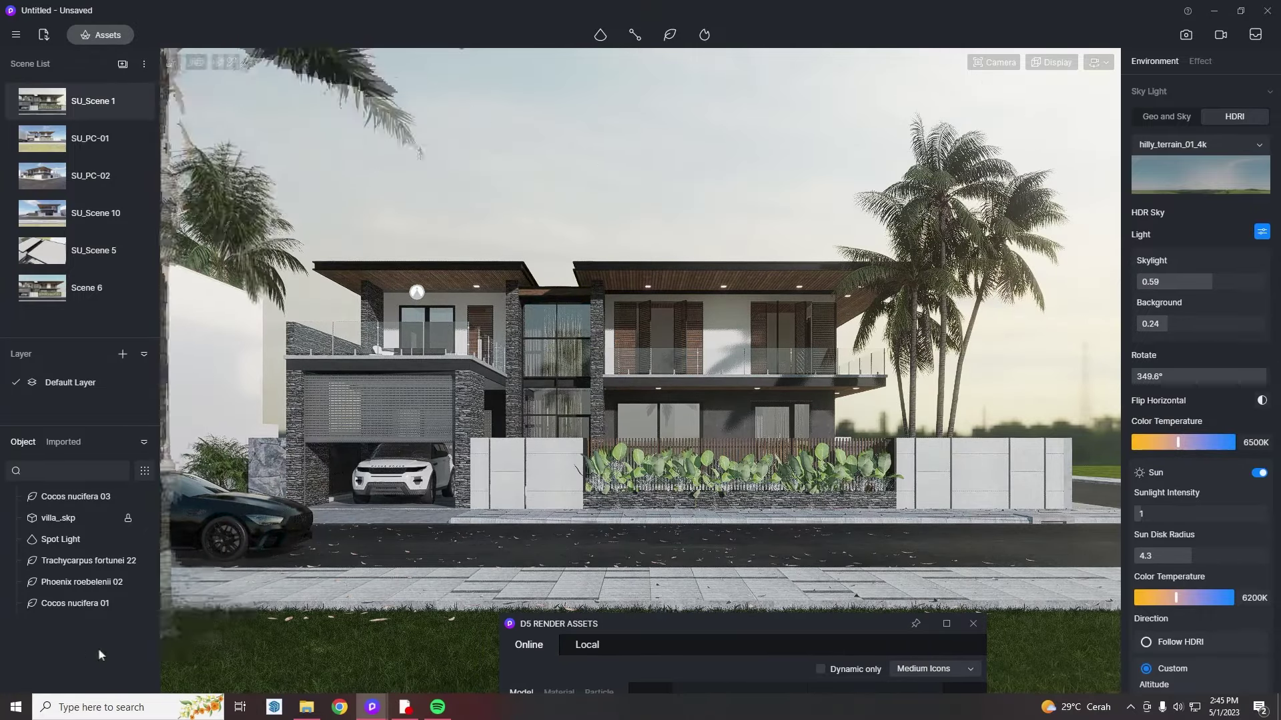
left_click(1087, 470)
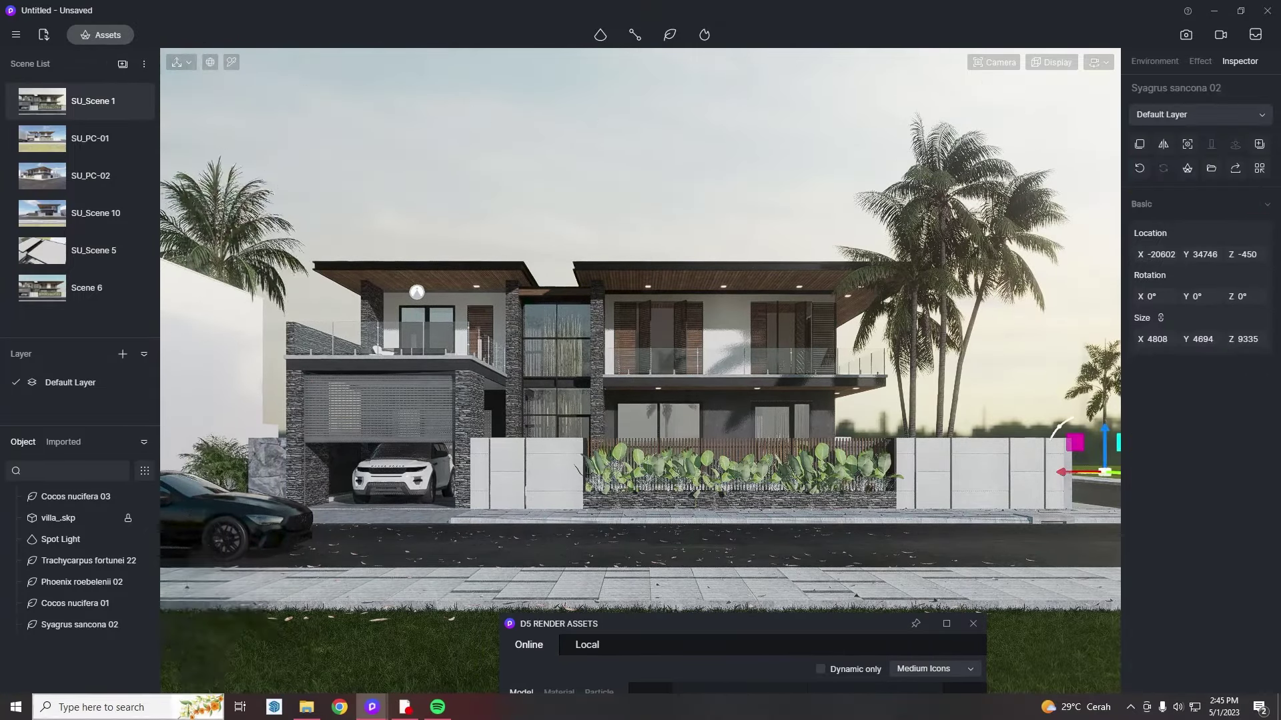
- Place a second Syagrus sancona 02 on the foreground lawn and shift it out of view to about X 15965, Y -18786
left_click(175, 657)
key("Escape")
left_click(181, 647)
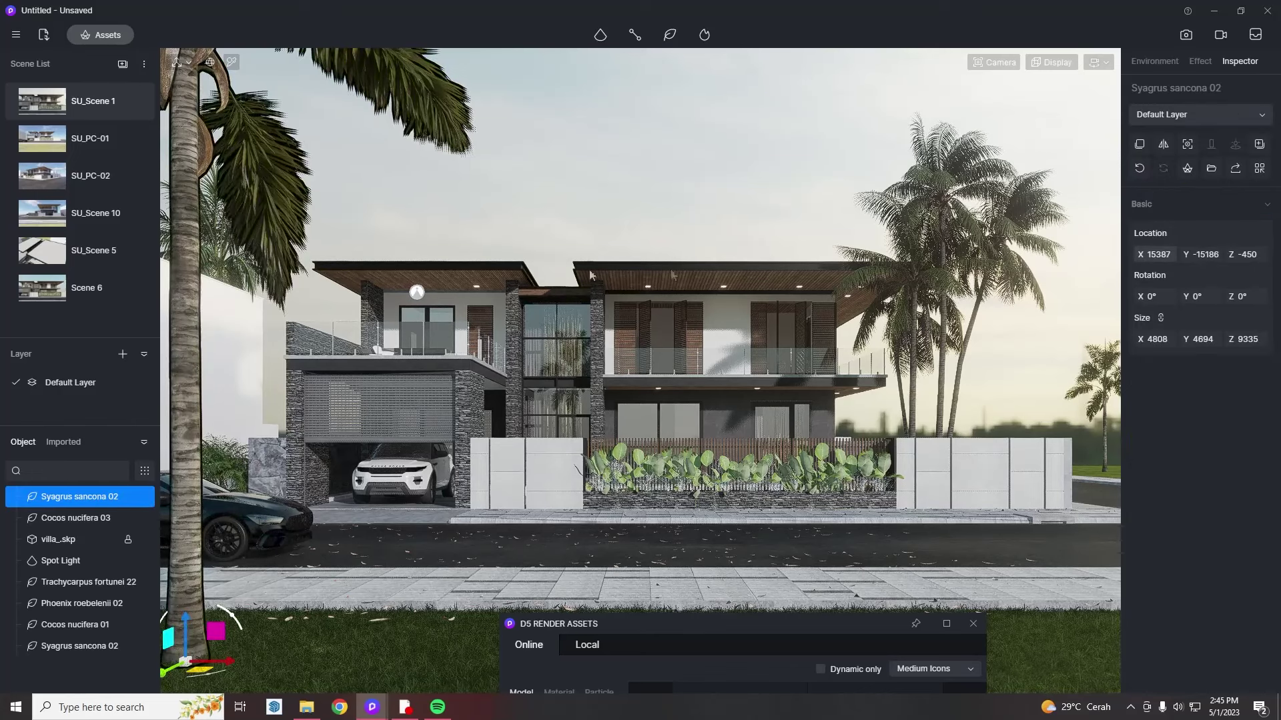
mouse_move(1152, 254)
left_mouse_down()
mouse_move(1178, 255)
mouse_move(1134, 256)
left_mouse_up()
- Place a Trachycarpus fortunei 06 behind the front wall, between the garage and the planter
left_click_drag(757, 631, 722, 152)
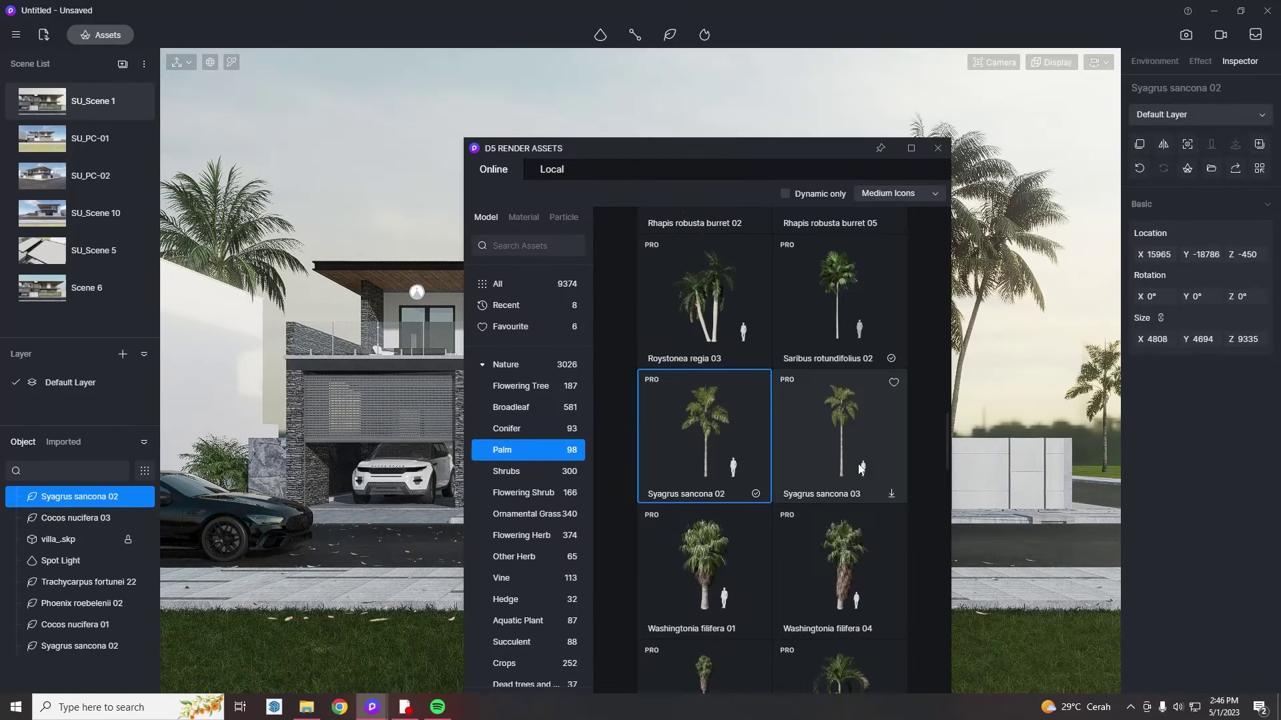
scroll(859, 507, "down", 5)
scroll(791, 538, "down", 5)
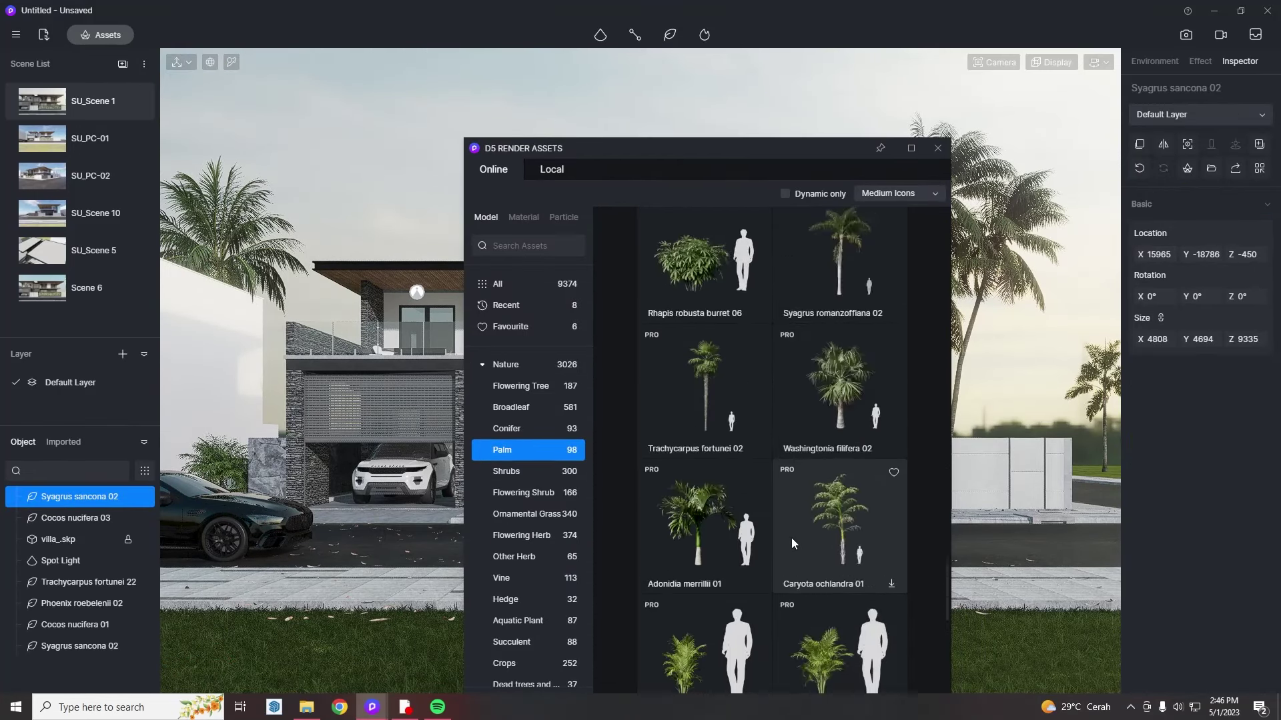
scroll(712, 467, "down", 5)
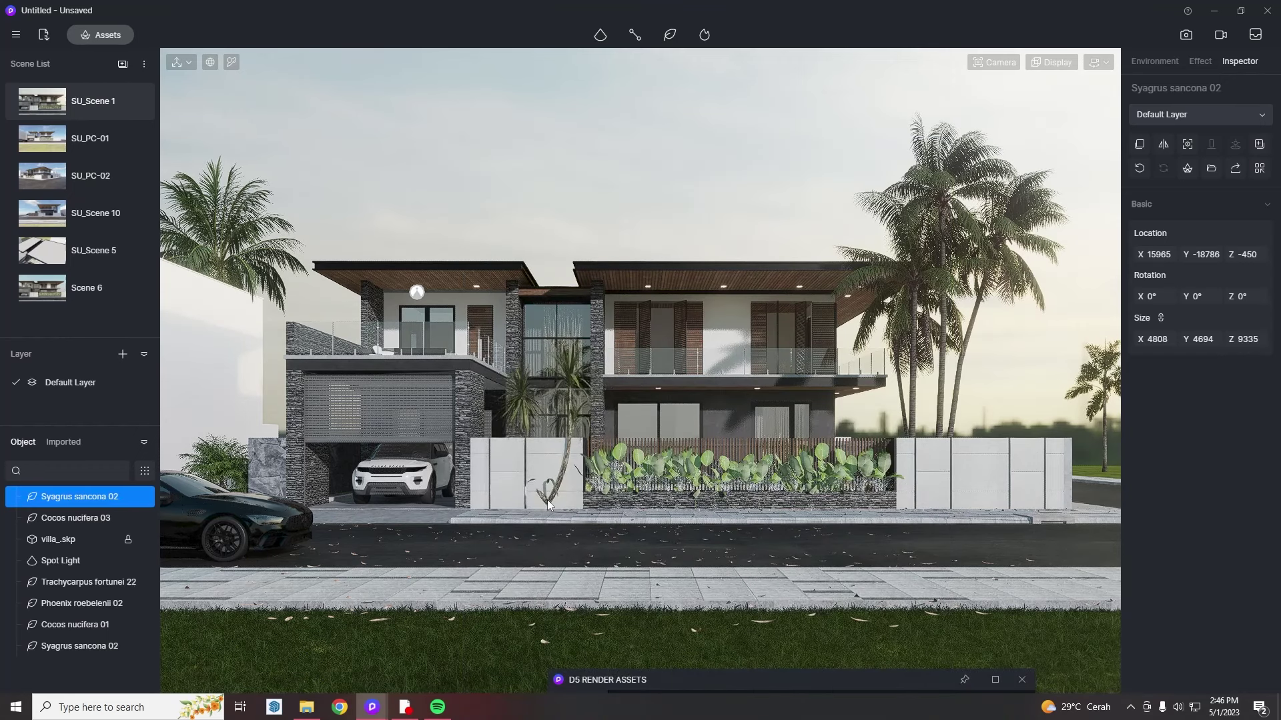
left_click(547, 499)
key("Delete")
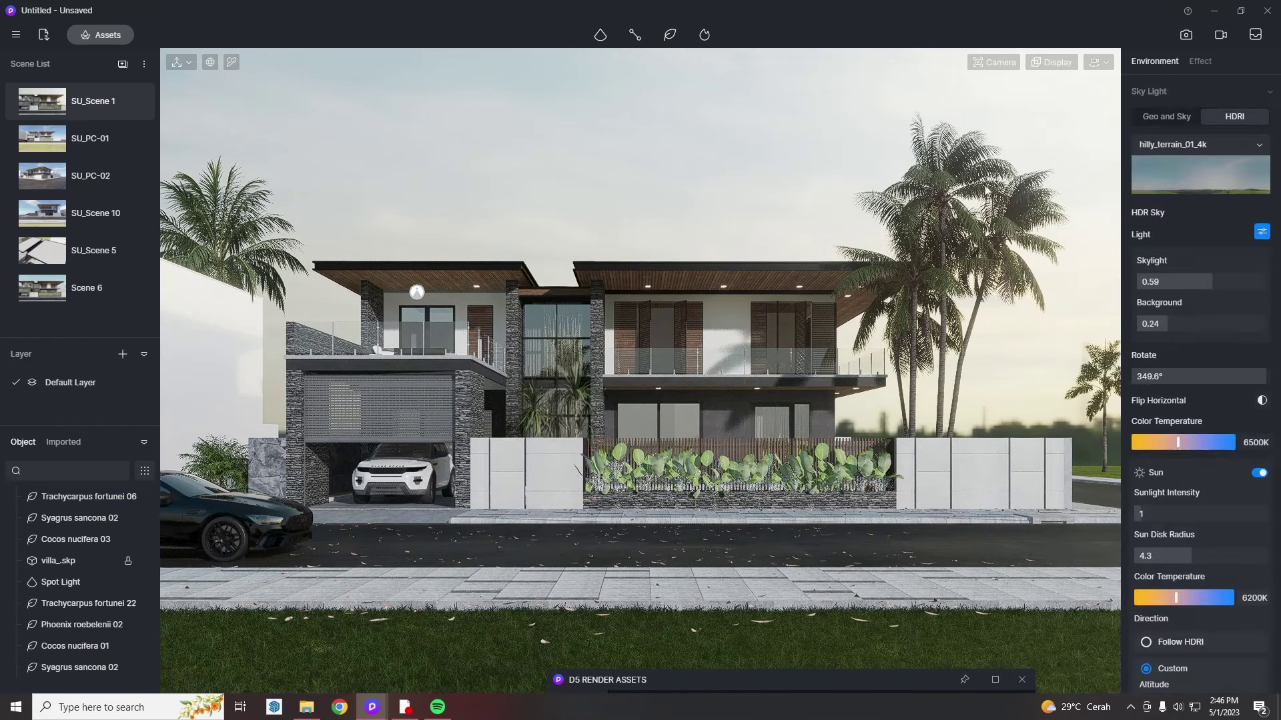
- Try to shift a palm in the group beside the planter's far end and undo the move
mouse_move(759, 500)
scroll(755, 511, "down", 5)
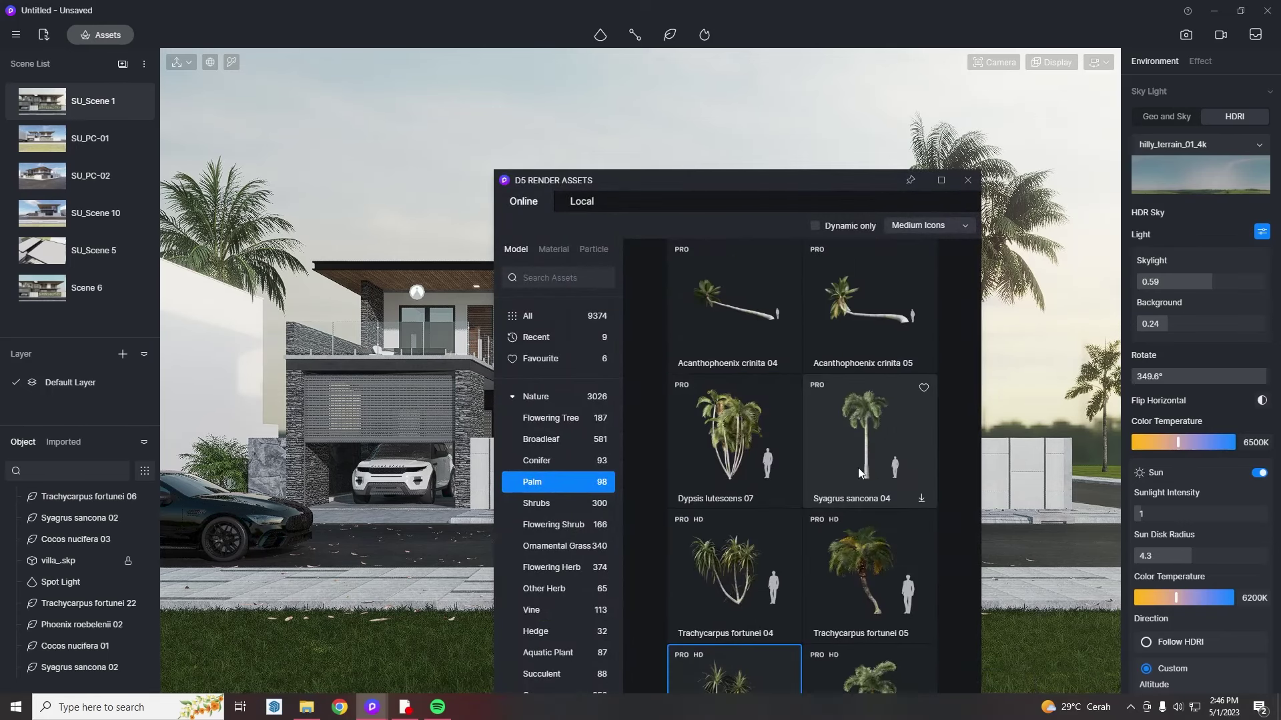
left_click(910, 422)
left_click_drag(922, 494, 879, 504)
key("ctrl+z")
- Scale the Cocos nucifera 03 group beside the planter to about 5713 × 5440 × 10539 and position it near X 2430, Y 5083, Z -320
left_click(939, 415)
left_click(827, 422)
left_click(926, 411)
left_click(1058, 359)
key("ctrl+z")
left_click(956, 389)
left_click(1068, 400)
key("ctrl+z")
left_click(946, 434)
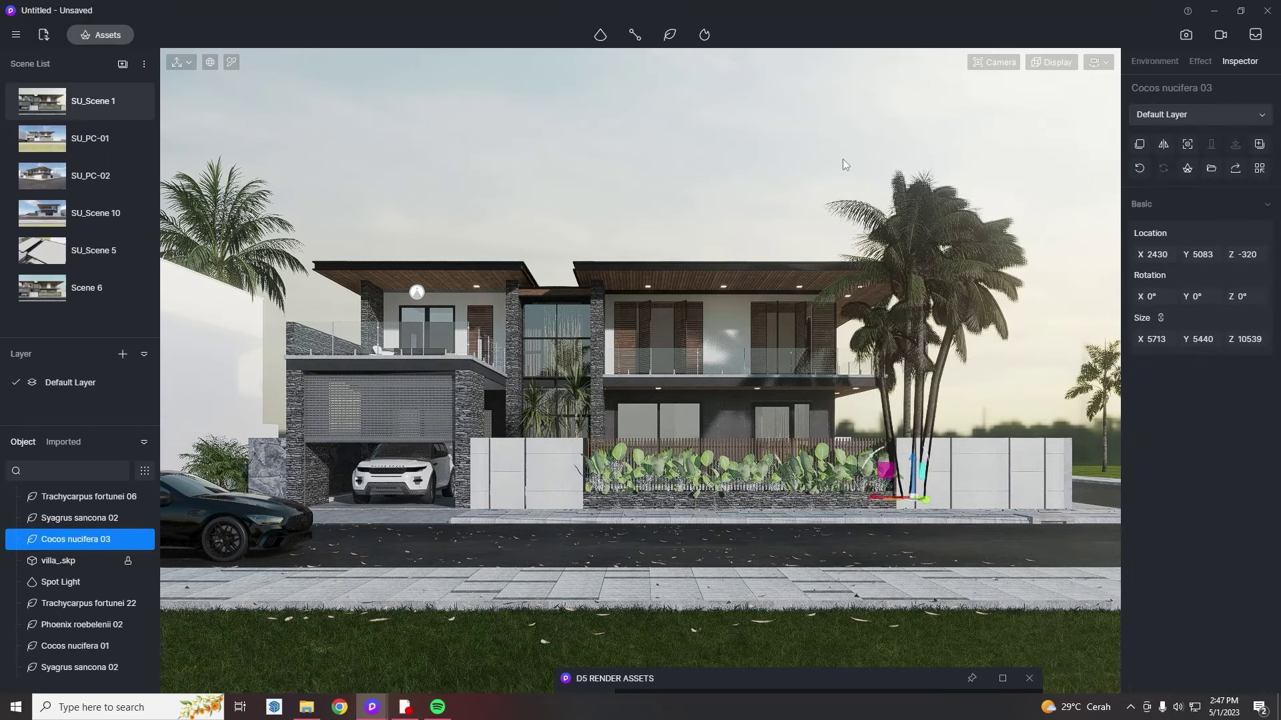
left_click(842, 158)
left_click(899, 291)
key("Escape")
- Place another Cocos nucifera 03 palm group beside the garage, behind the black car
left_click(794, 679)
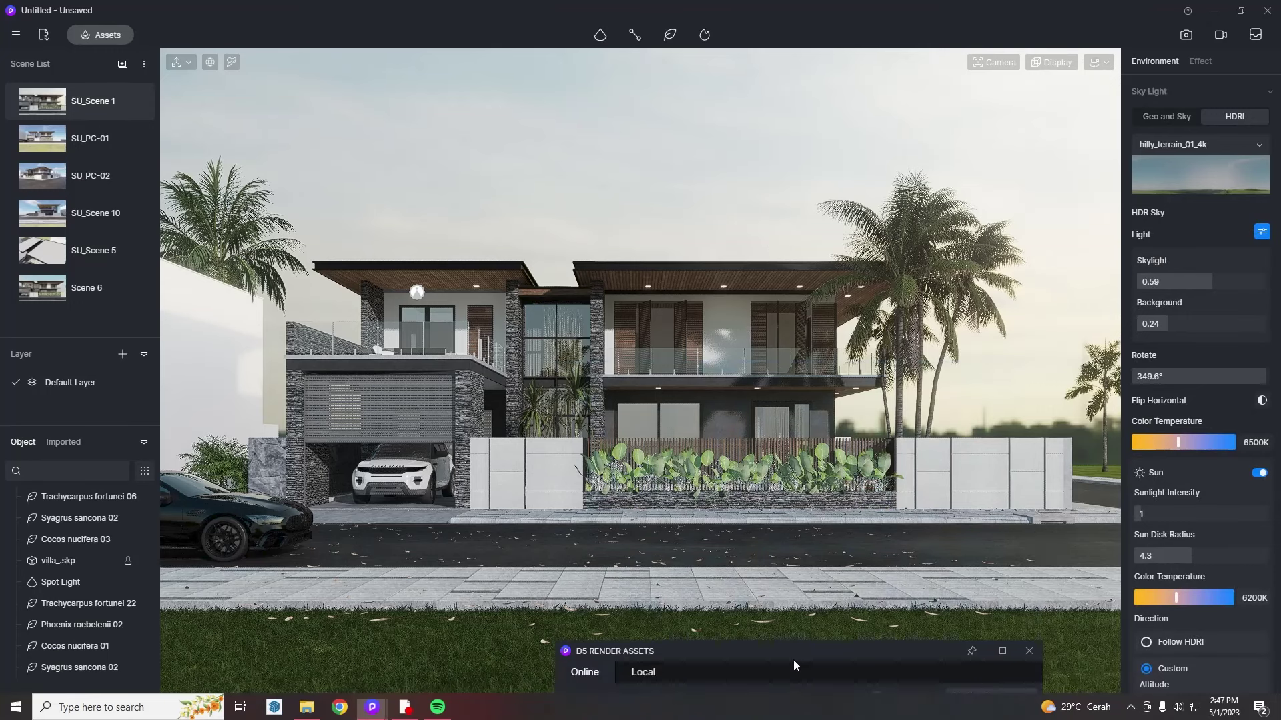
scroll(912, 418, "up", 10)
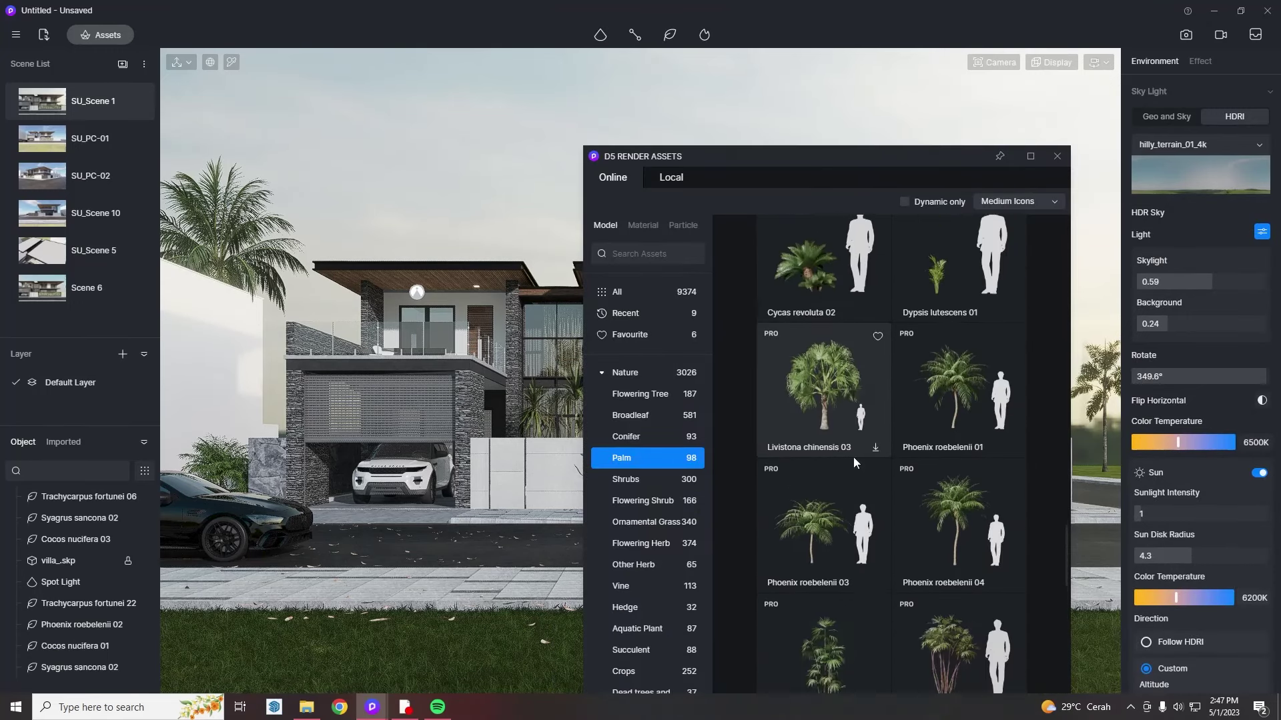
left_click(938, 532)
left_click(230, 504)
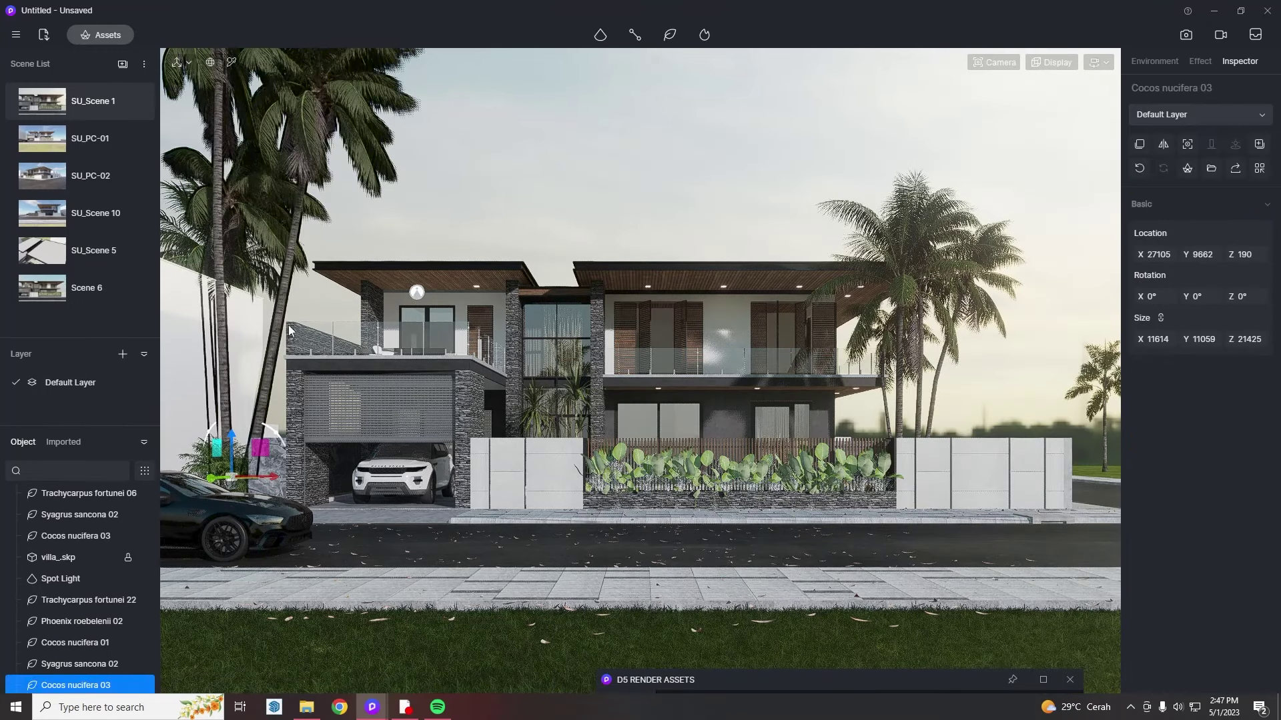
- Scale the garage-side Cocos nucifera 03 to about 7928 × 7549 × 14625 and move it to Y 14239, Z -962
left_click_drag(1157, 335, 2, 400)
left_click(367, 121)
left_click(270, 213)
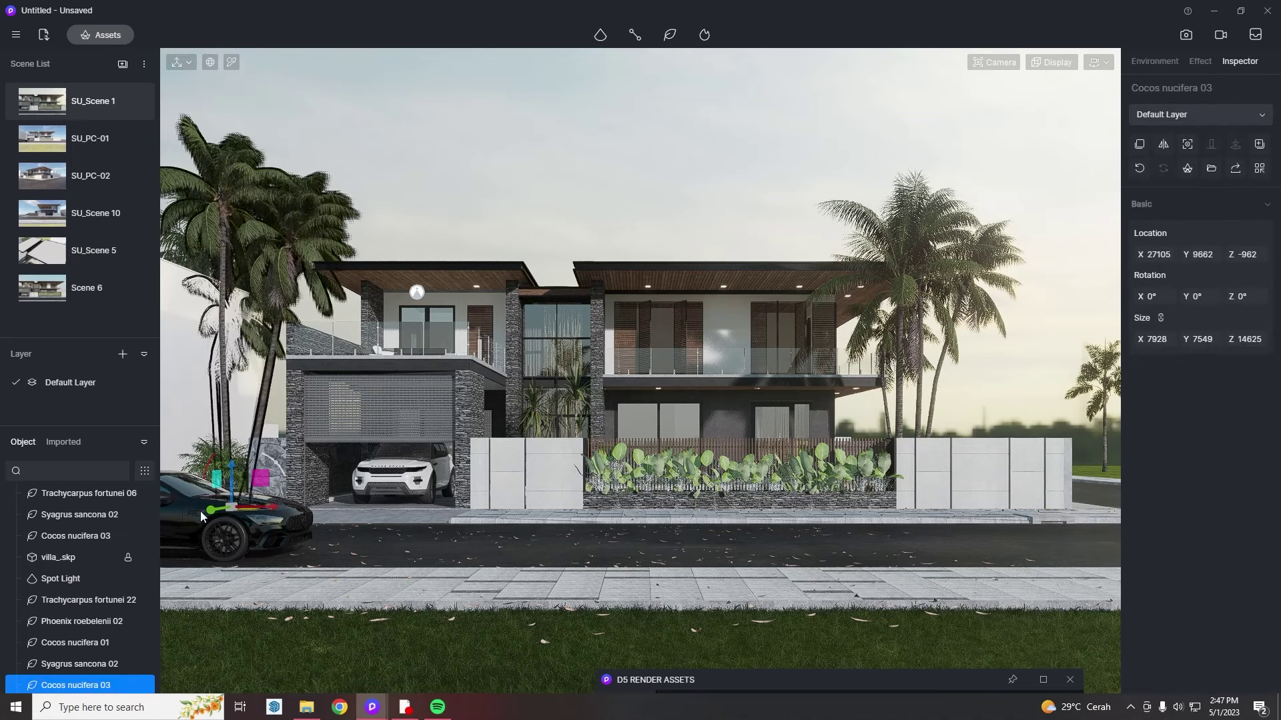
left_click_drag(210, 510, 264, 502)
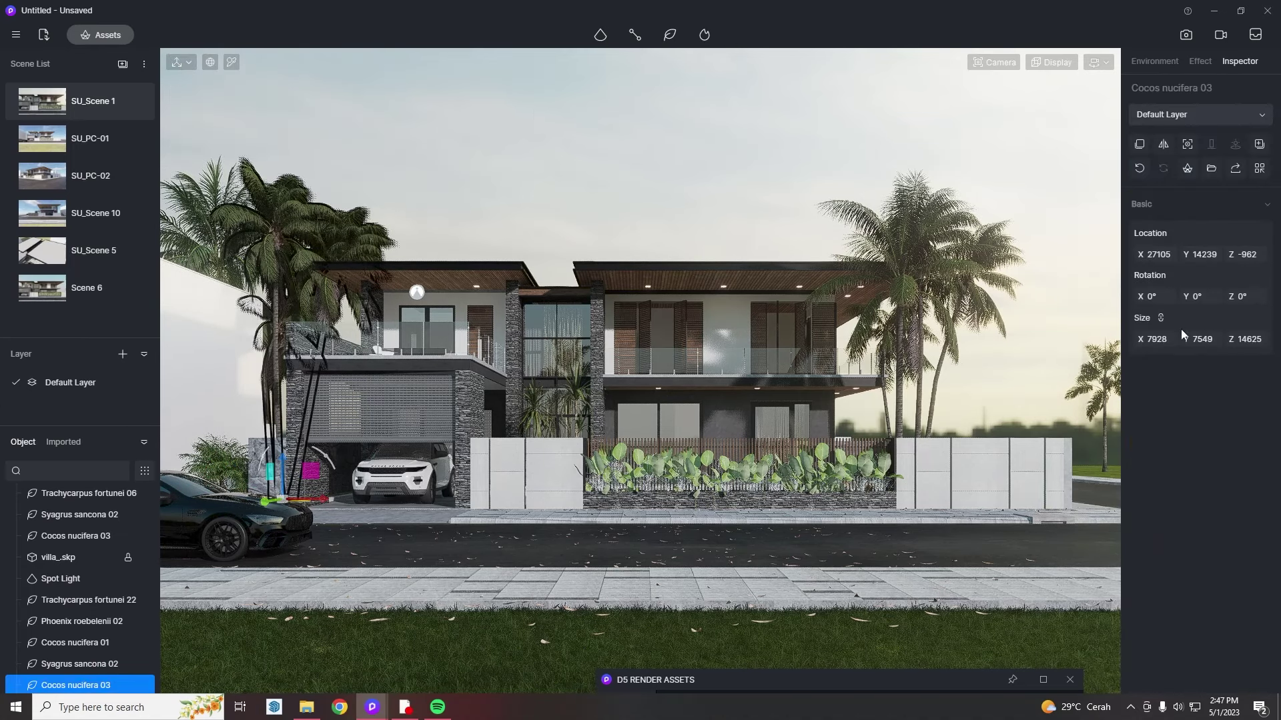
left_click(408, 108)
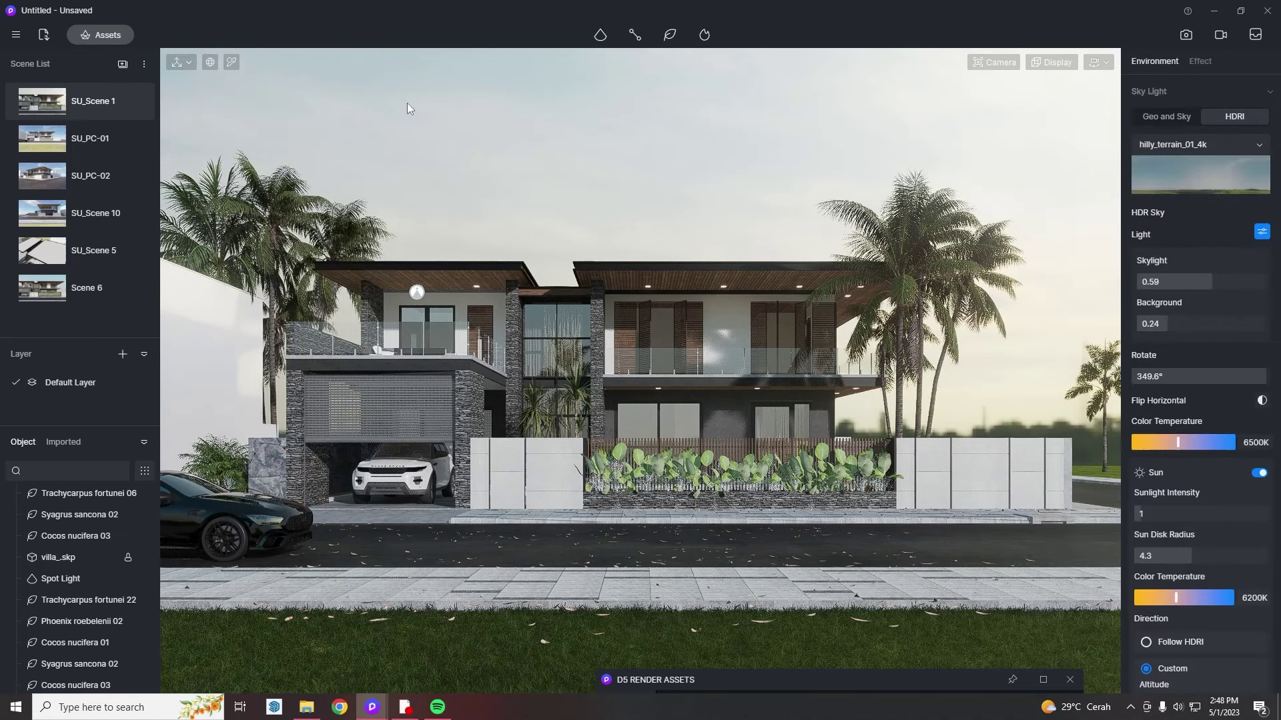
- Place another Trachycarpus fortunei 06 at the far end of the planter, at about X 3786, Y 3854, Z -270
left_click(690, 685)
scroll(812, 349, "down", 10)
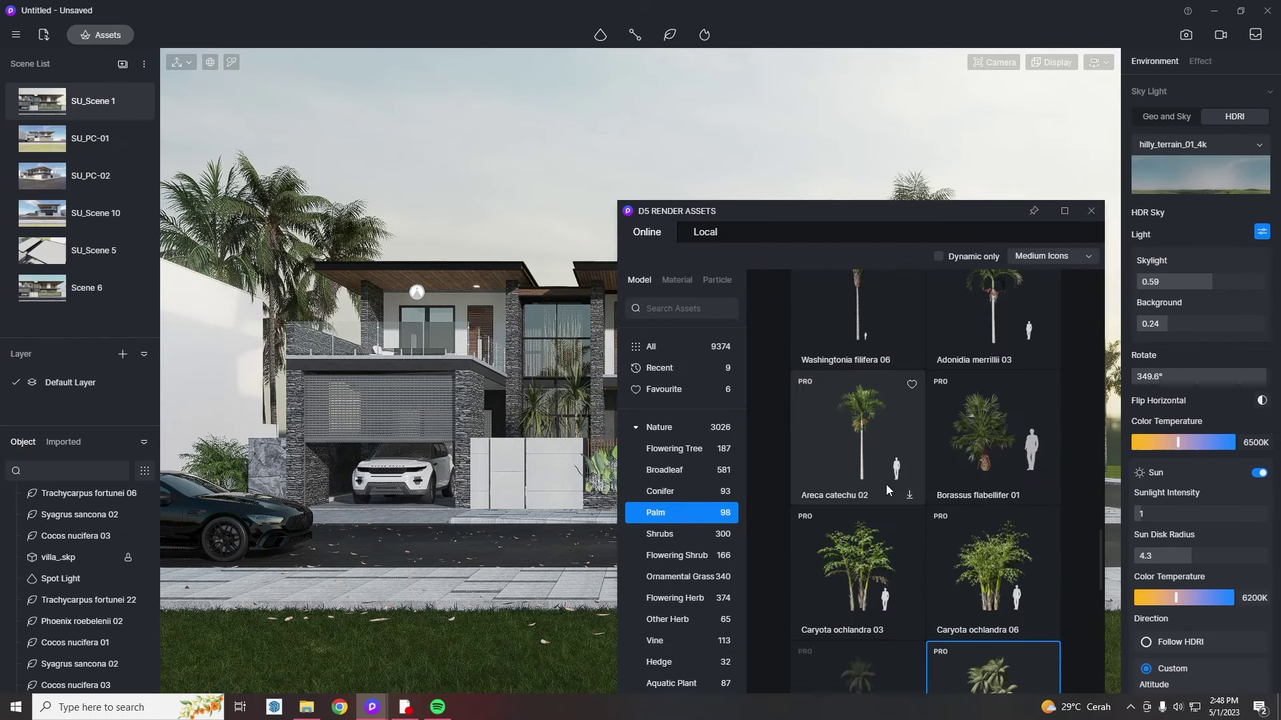
scroll(875, 566, "down", 5)
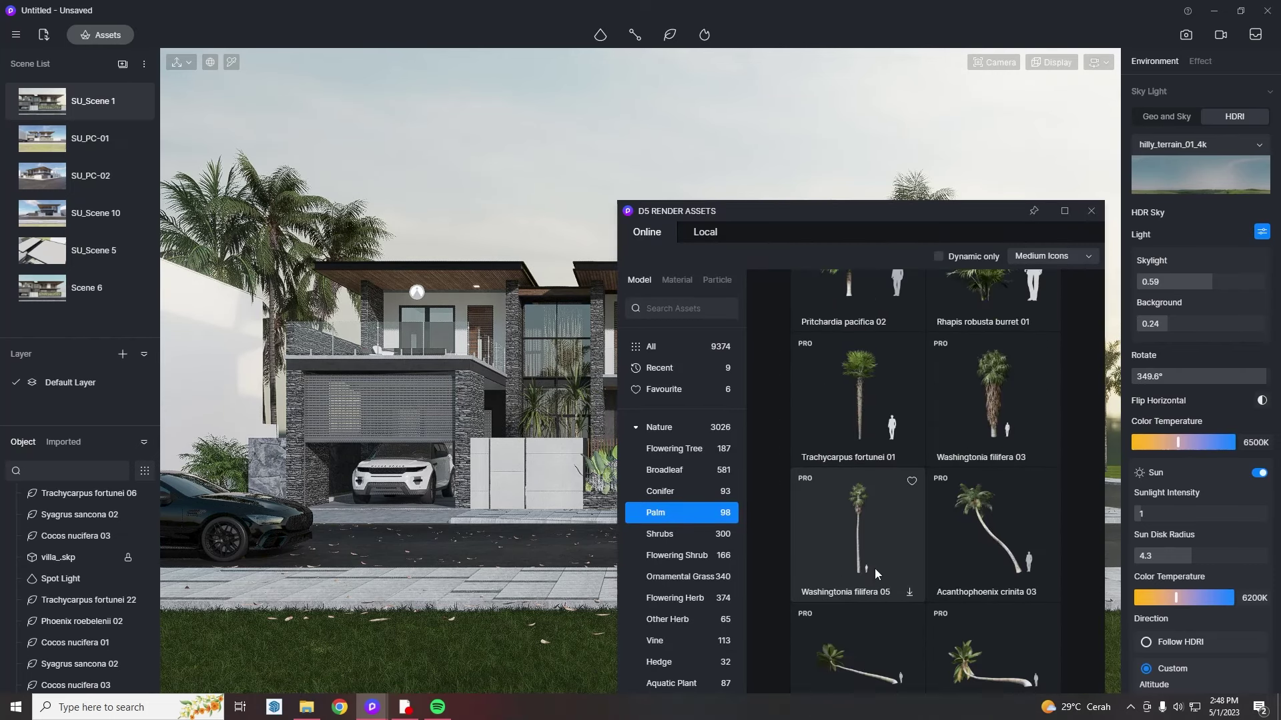
left_click(946, 215)
left_click(890, 503)
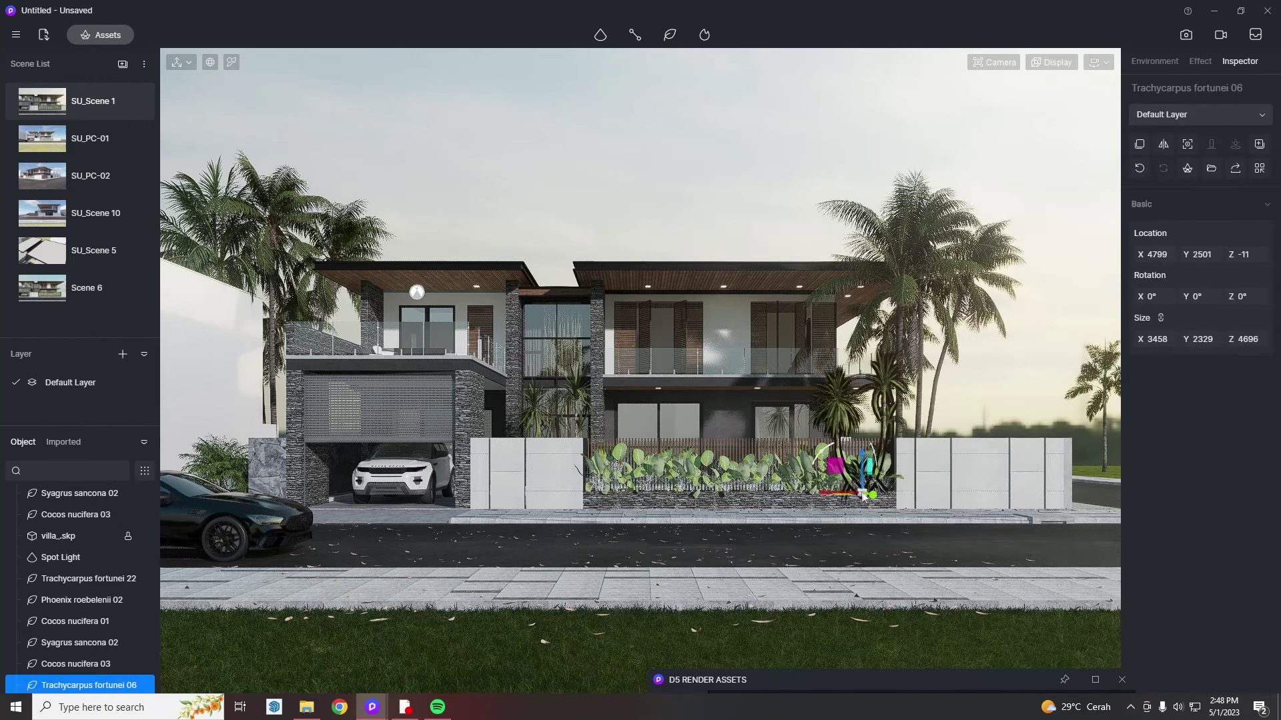
left_click_drag(885, 483, 885, 491)
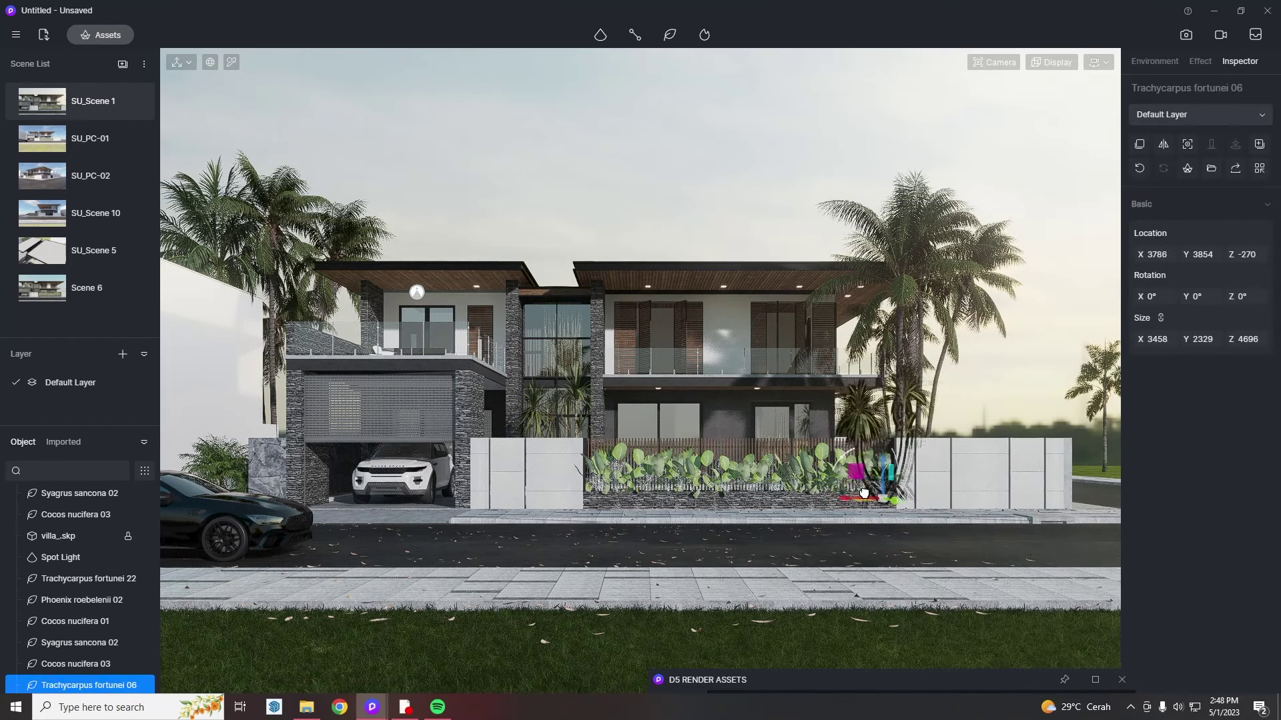
left_click(843, 142)
- Choose the Cinnamomum camphora bush from the Nature models and place it beside the garage, behind the black car
left_click(831, 676)
left_click(614, 435)
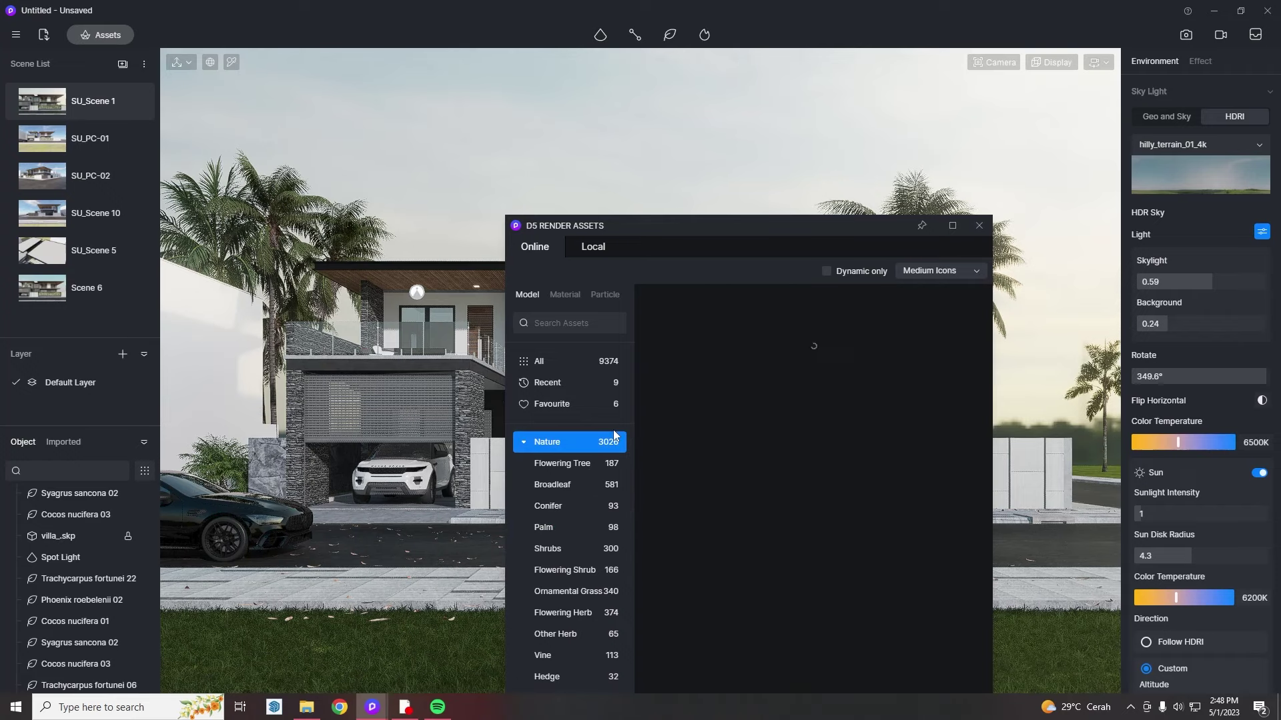
scroll(752, 594, "down", 15)
scroll(747, 605, "up", 1)
left_click_drag(669, 229, 1091, 464)
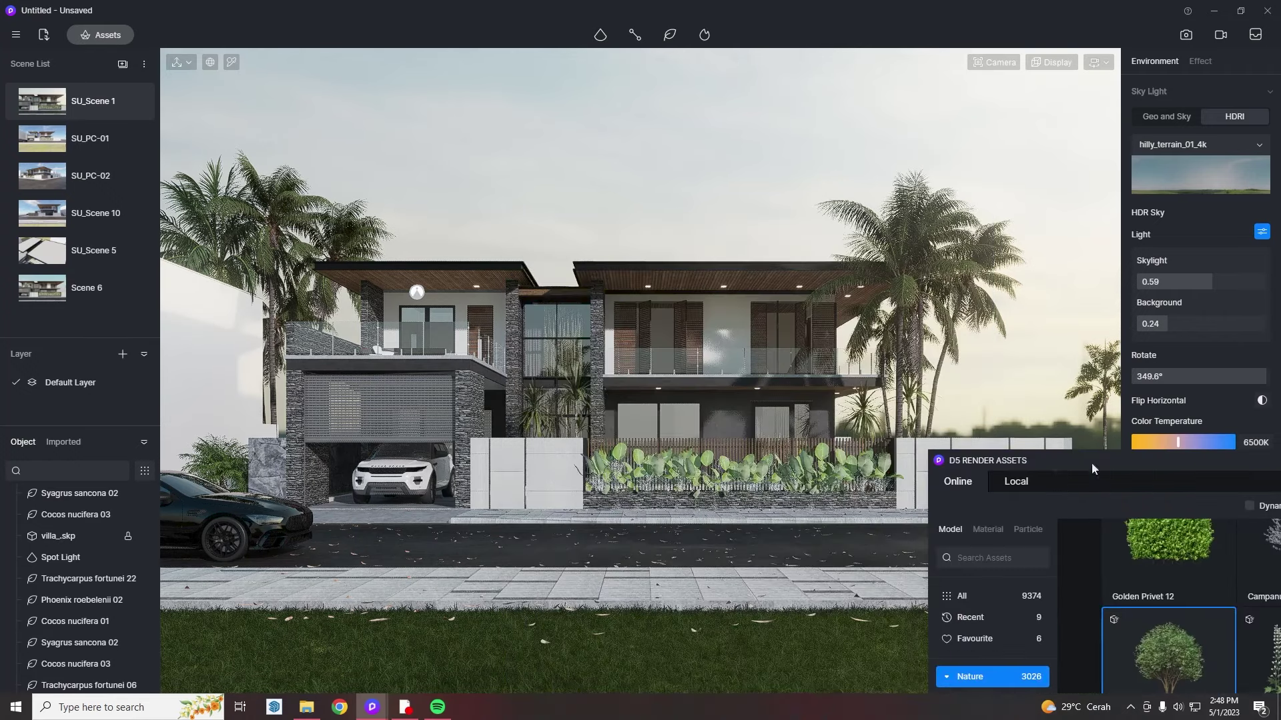
left_click(242, 460)
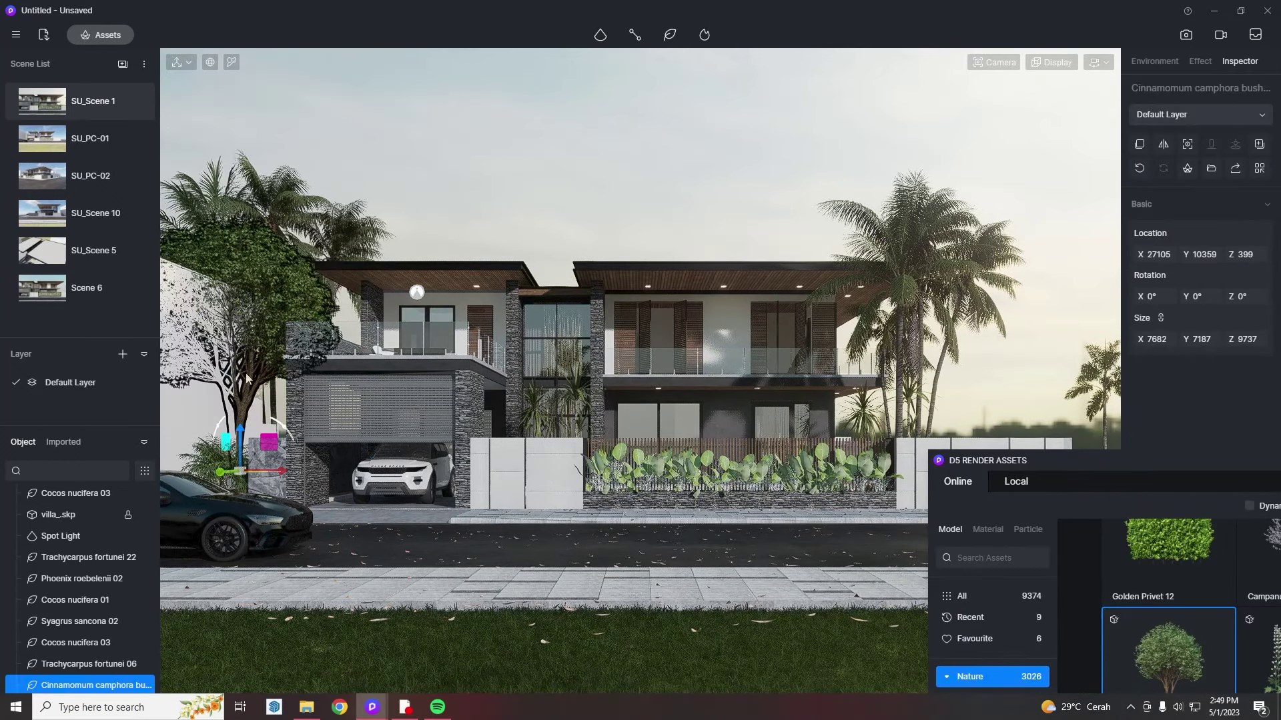
- Scale the Cinnamomum camphora bush to about 7103 × 6648 × 9007 and move it to X 24882, Z -1302
left_click(465, 162)
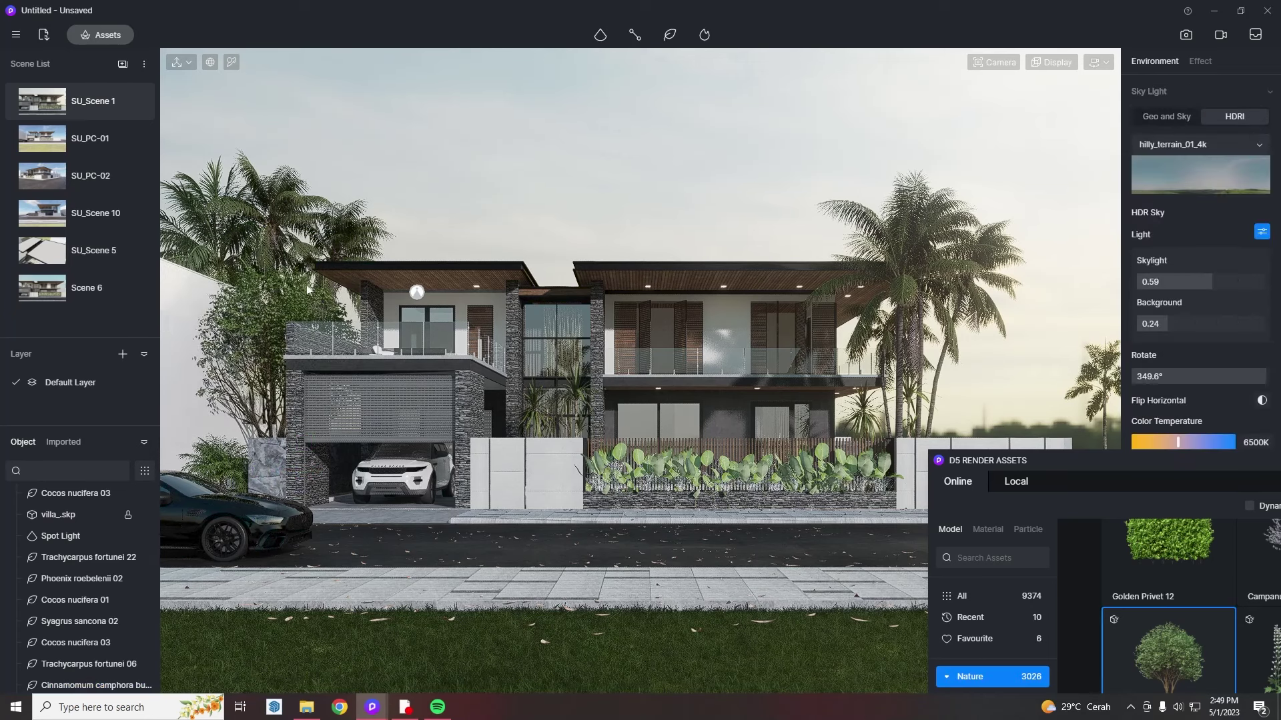
left_click(307, 290)
left_click(466, 167)
left_click(293, 300)
left_click_drag(316, 514, 334, 514)
left_click(667, 201)
left_click(293, 300)
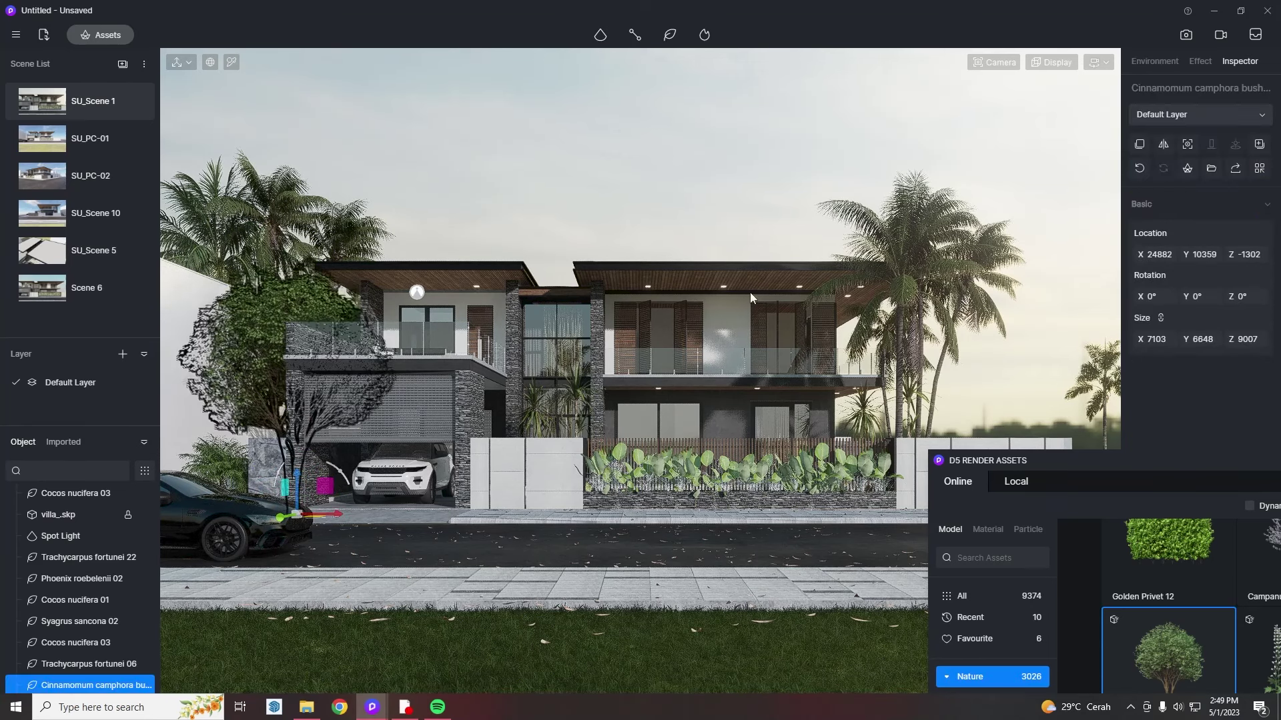
- Shrink the Cinnamomum camphora bush to about 6780 × 6343 × 8594 and move it closer to the garage, at X 24307
left_click_drag(750, 293, 724, 286)
left_click(667, 200)
left_click(293, 321)
left_click_drag(336, 515, 351, 514)
left_click(467, 166)
left_click(293, 334)
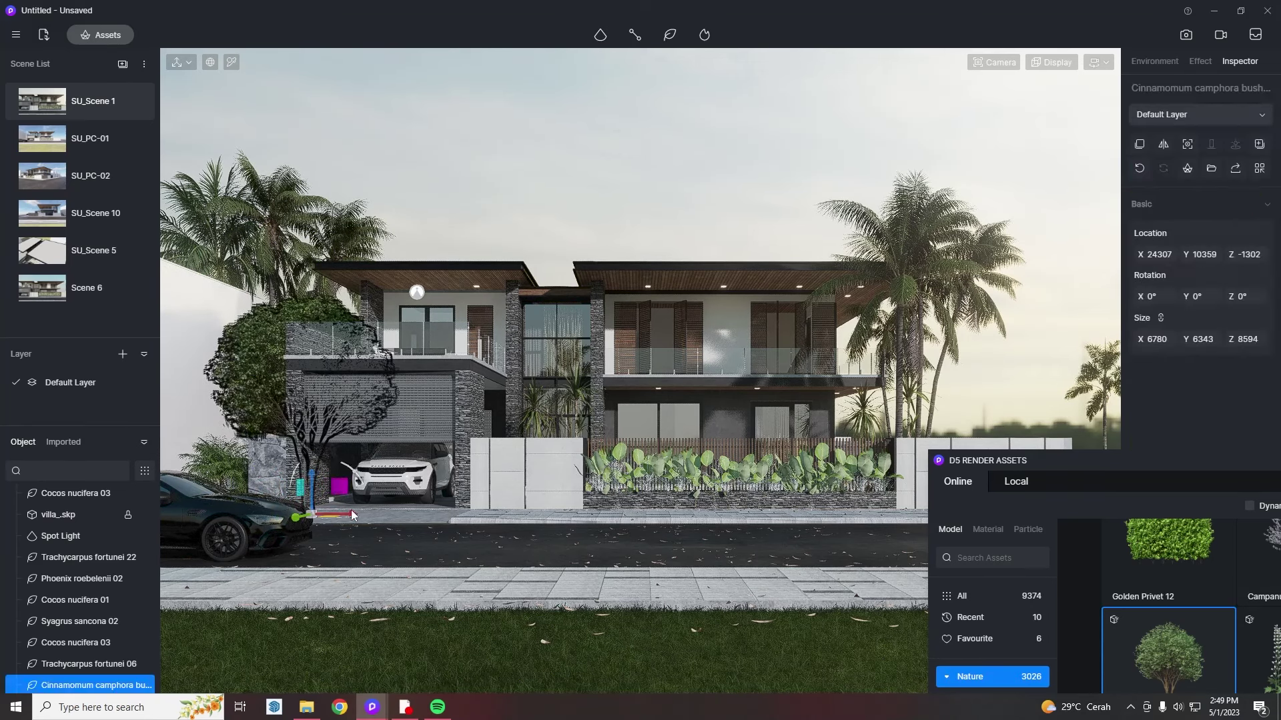
- Place an Osmanthus fragrans 13 shrub beside the garage entrance and set its X size to 5000
left_click(467, 200)
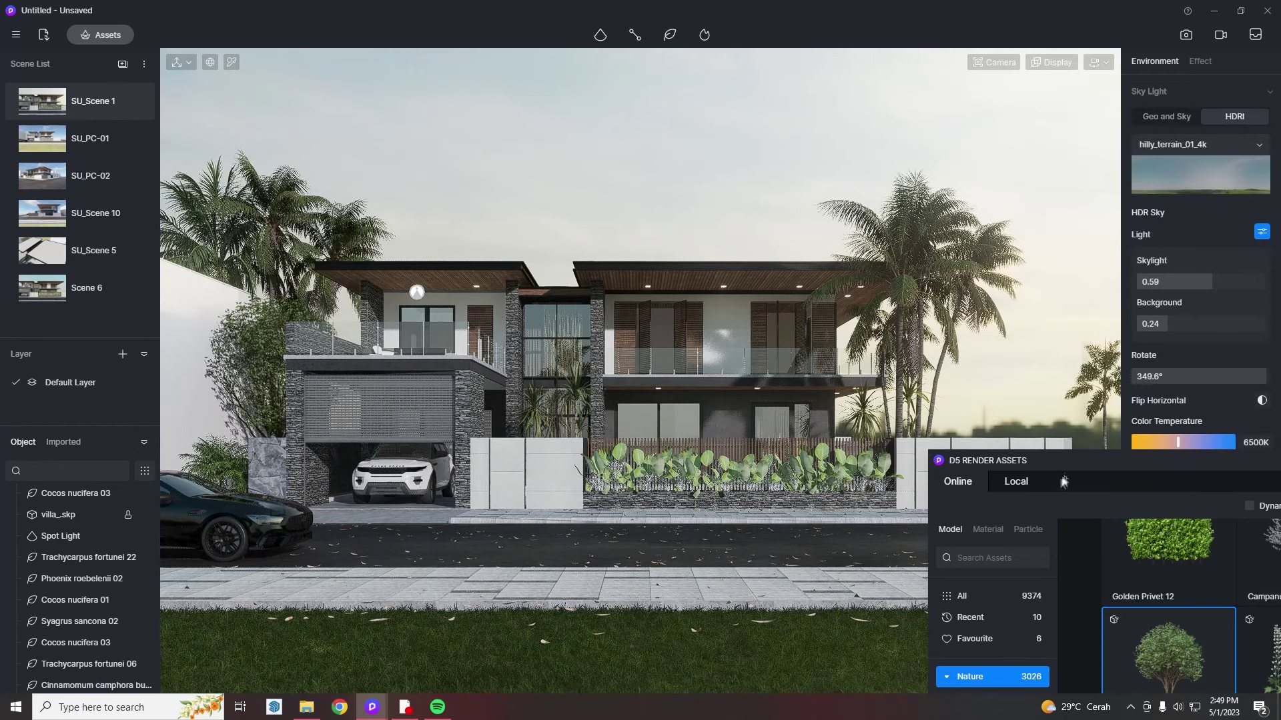
left_click_drag(1144, 459, 935, 546)
scroll(795, 488, "down", 5)
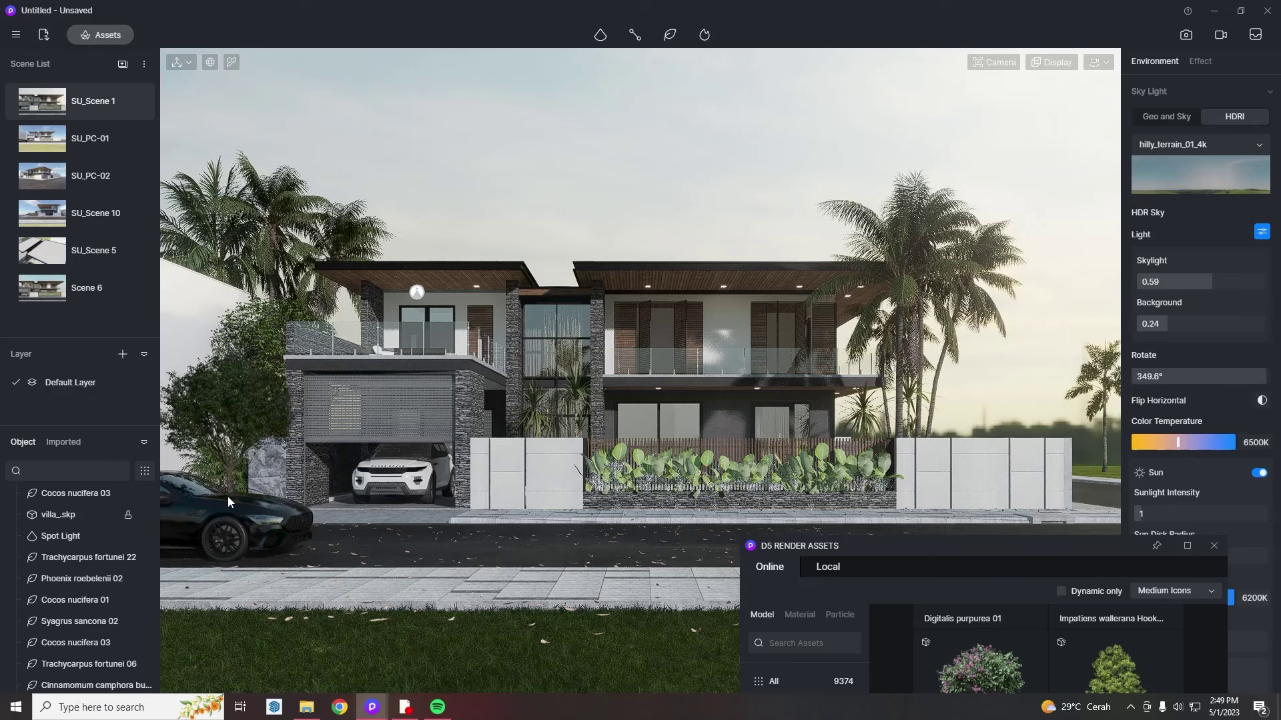
left_click(327, 514)
left_click(1172, 337)
type("5")
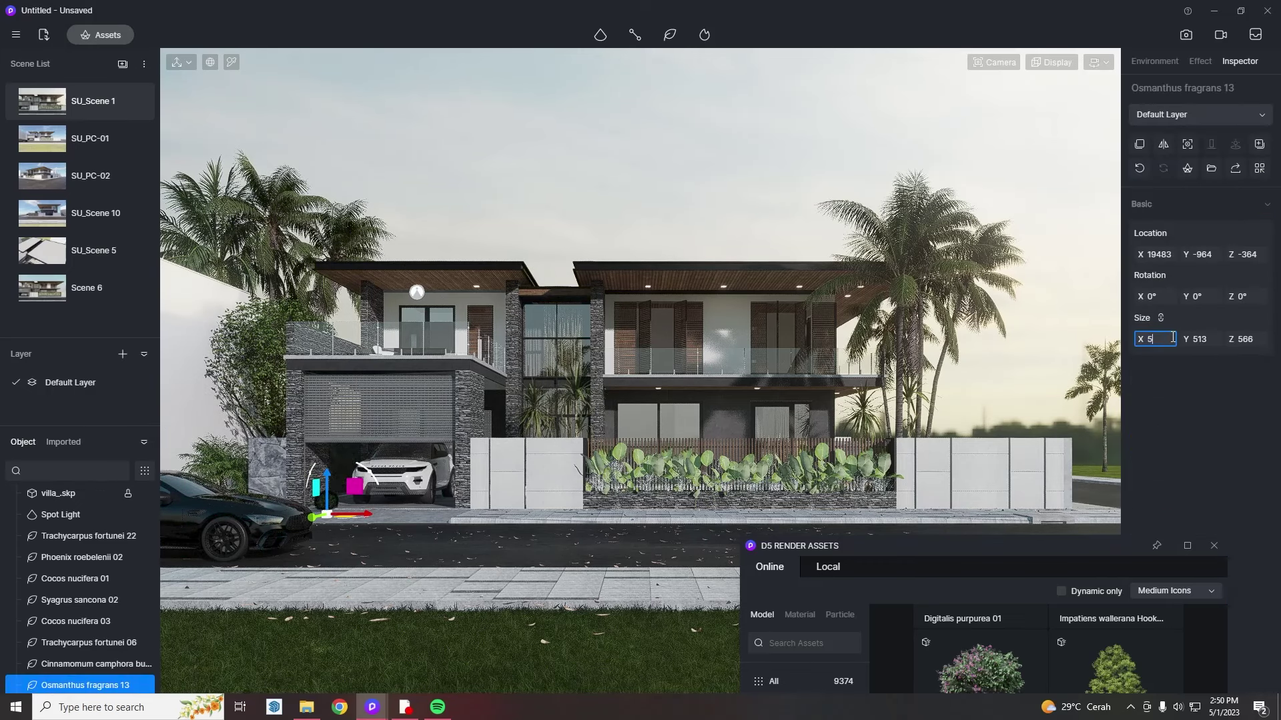
type("000")
key("Return")
- Move the Osmanthus fragrans 13 behind the black car and add a copy of the Phoenix roebelenii 02 palm next to it
left_click_drag(342, 515, 168, 513)
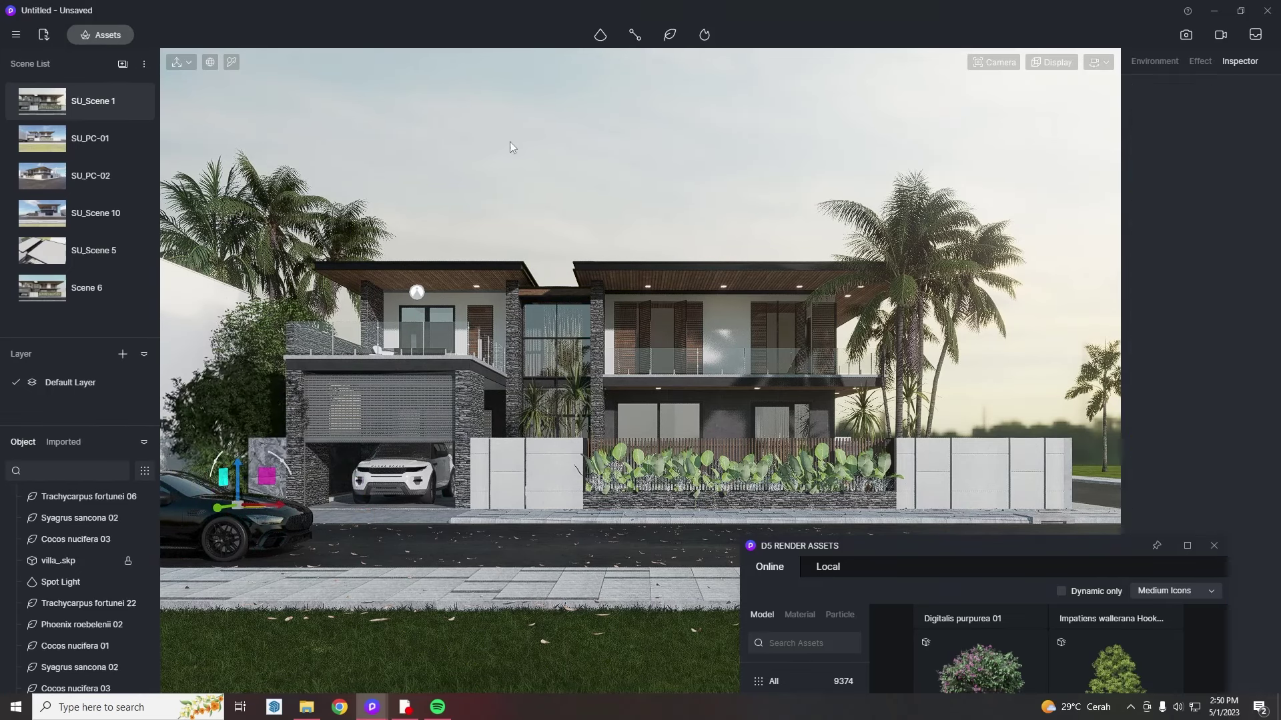
left_click(271, 489)
left_click_drag(1280, 289, 1280, 284)
left_click(734, 244)
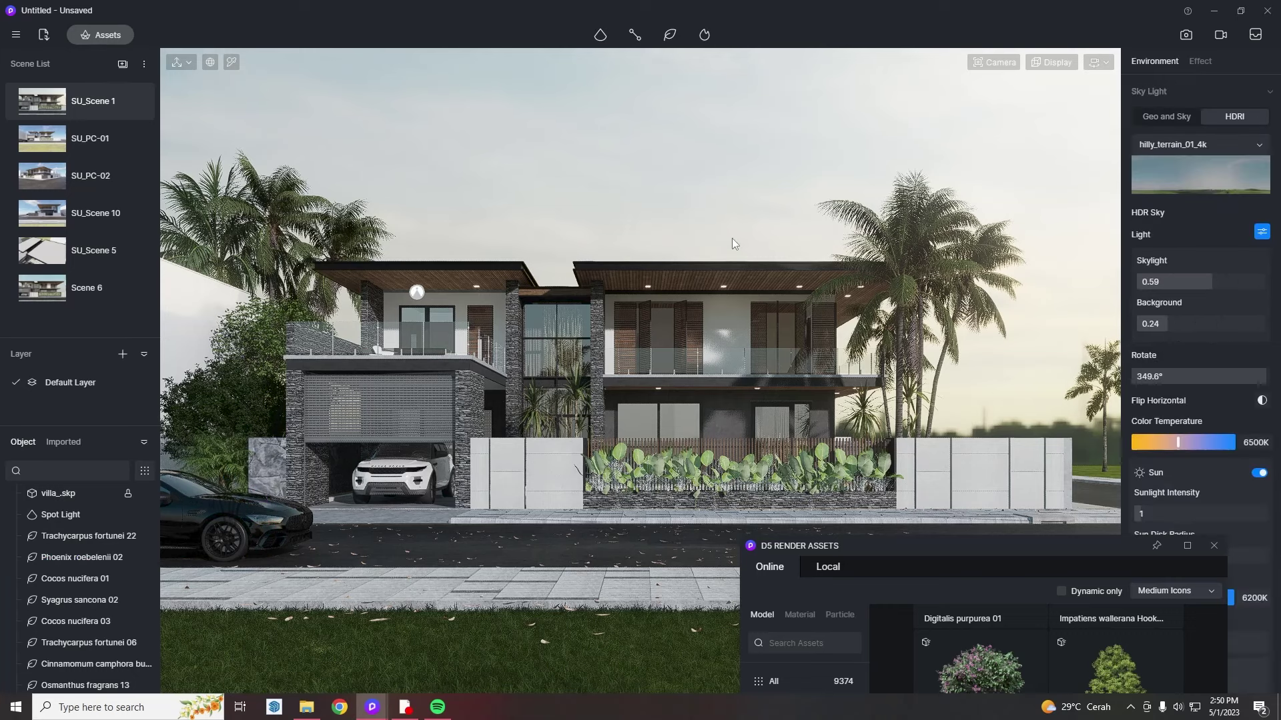
left_click(218, 460)
left_click_drag(161, 549, 274, 482)
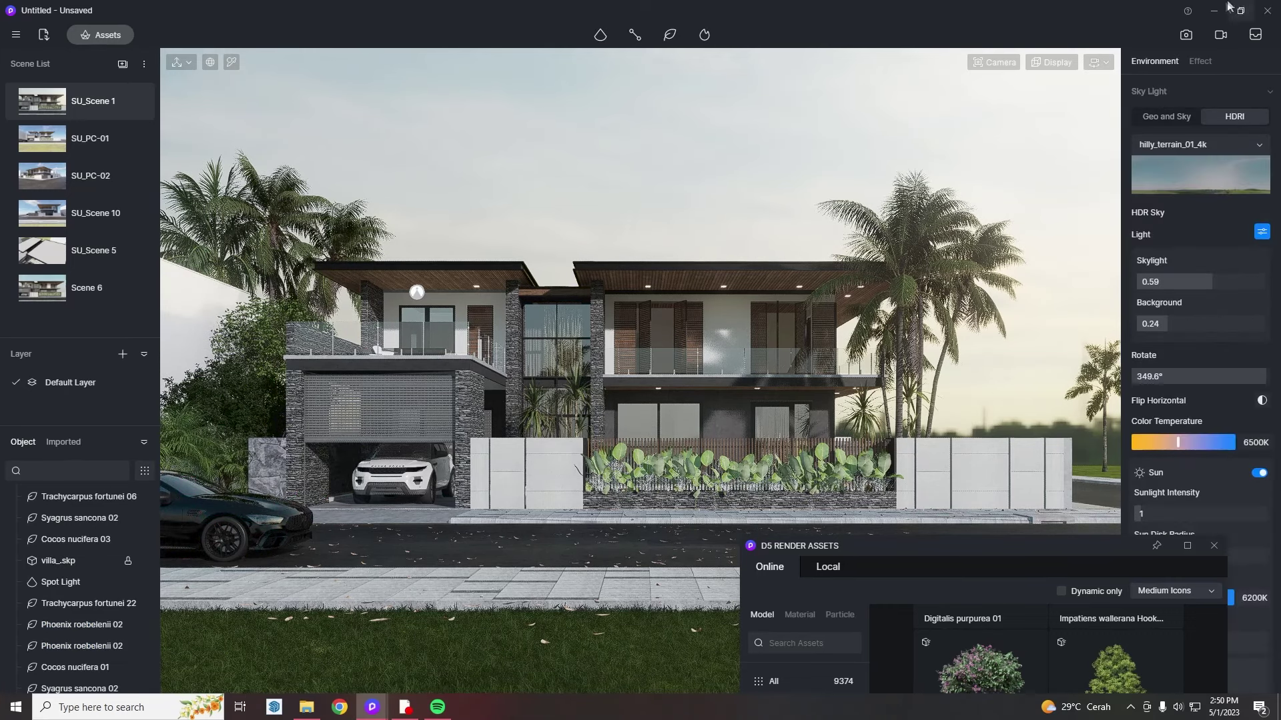
- Give the neighbouring white boundary wall beside the garage a beige base colour map
left_click(392, 411)
left_click(1236, 188)
left_click(1145, 212)
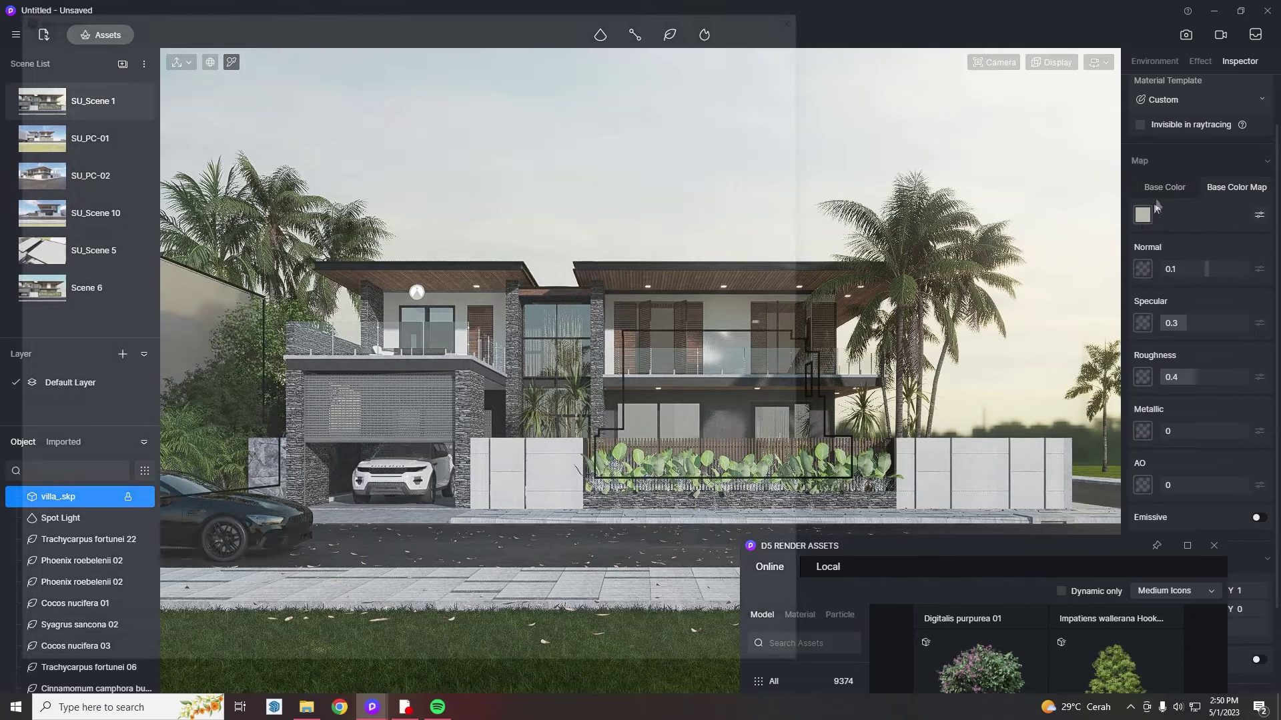
left_click(808, 10)
left_click(1161, 191)
- Place a Magnolia grandiflora 03 behind the planter at the house's far corner, at about X 994, Y 17058, Z -11
left_click_drag(1024, 544, 909, 647)
left_click(1037, 317)
left_click(870, 499)
key("Escape")
left_click_drag(830, 499, 987, 499)
left_click_drag(910, 454, 856, 457)
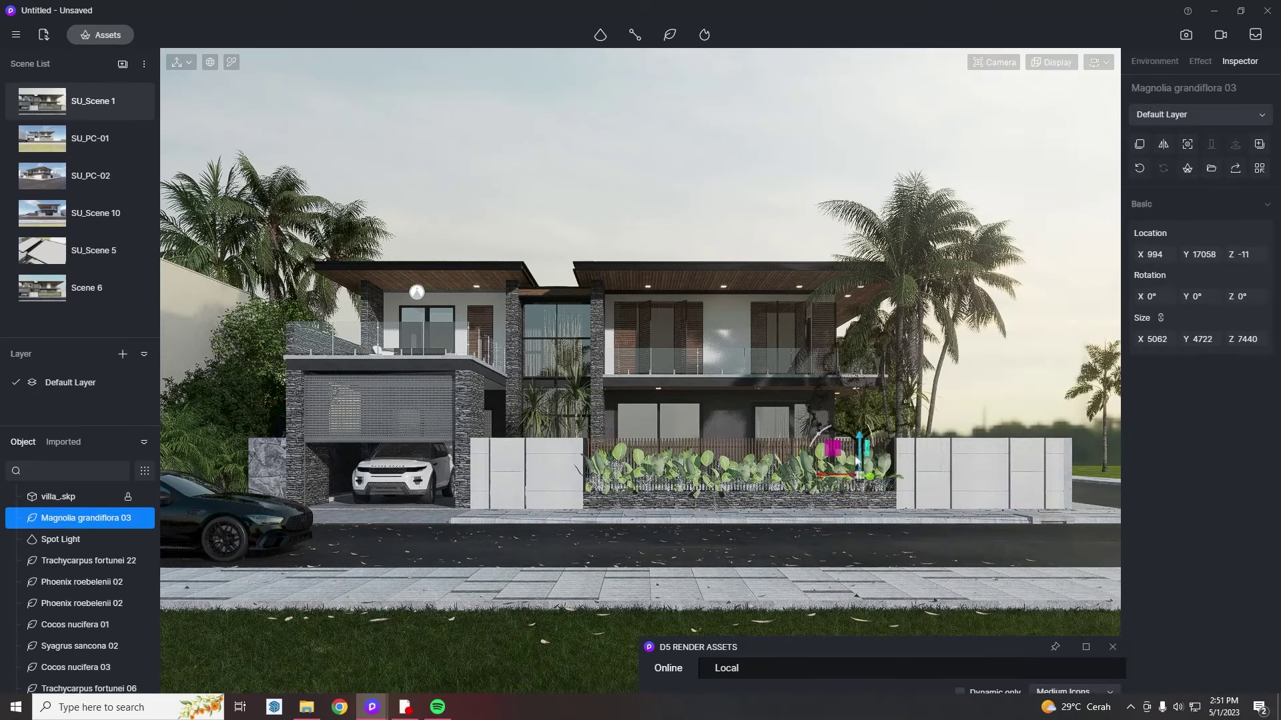
key("Escape")
- Place another Osmanthus fragrans 13, sized 3906 × 4009 × 4421, near the coconut palms and shift it towards the house
left_click_drag(880, 646, 942, 595)
left_click(247, 400)
left_click(1187, 168)
left_click(1077, 687)
left_click(914, 482)
key("Escape")
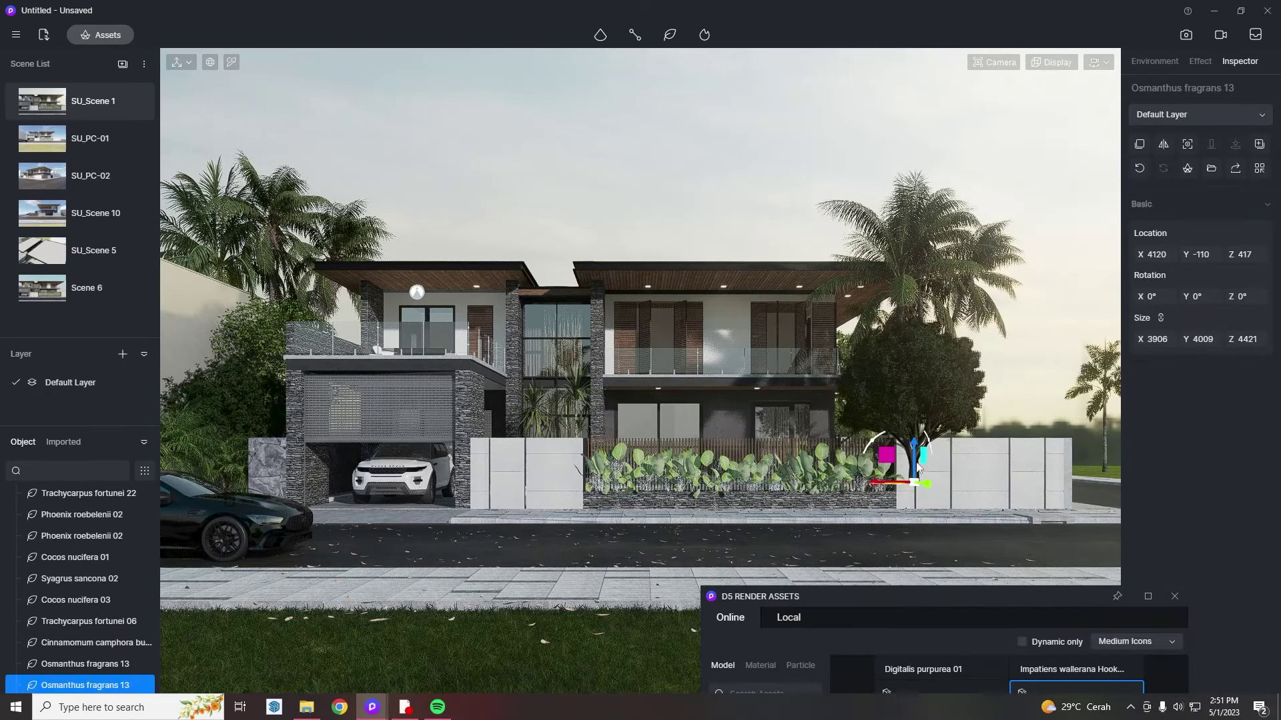
left_click_drag(927, 517, 803, 465)
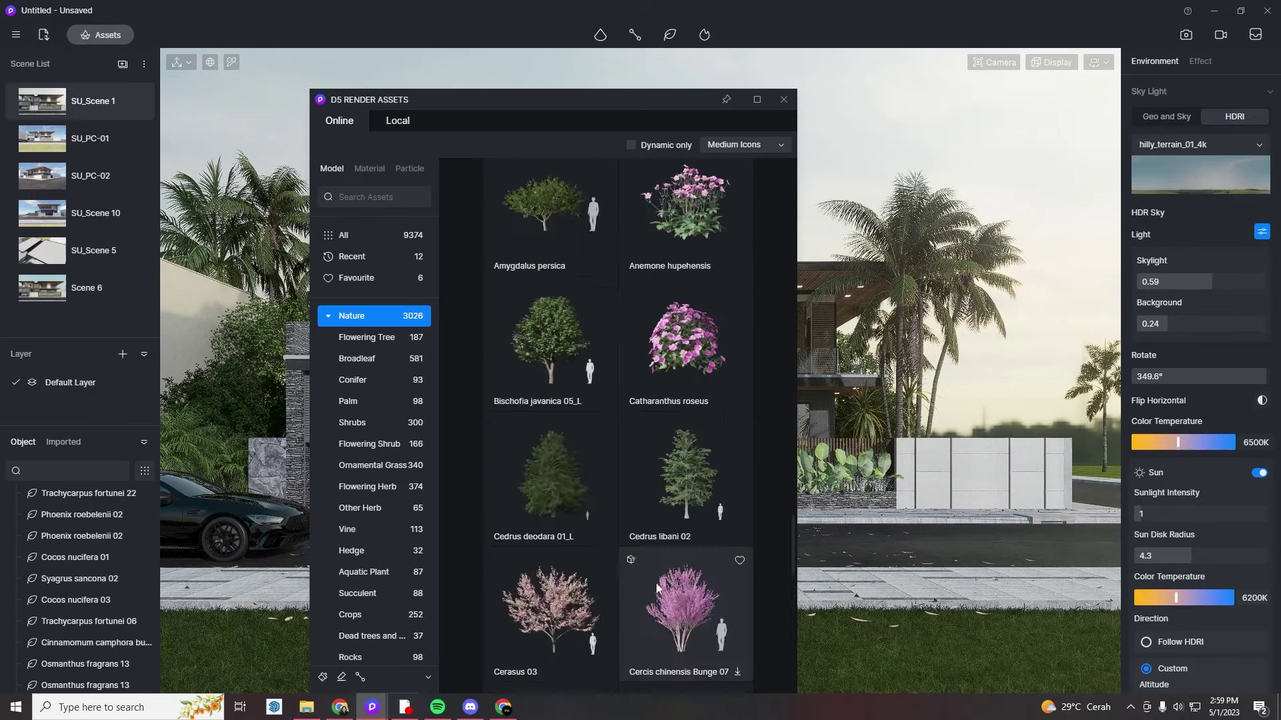
- Place a second Cinnamomum camphora bush behind the black car, rotated 285° about Z, at Y 7148, Z -1366
scroll(641, 516, "down", 5)
scroll(608, 457, "down", 10)
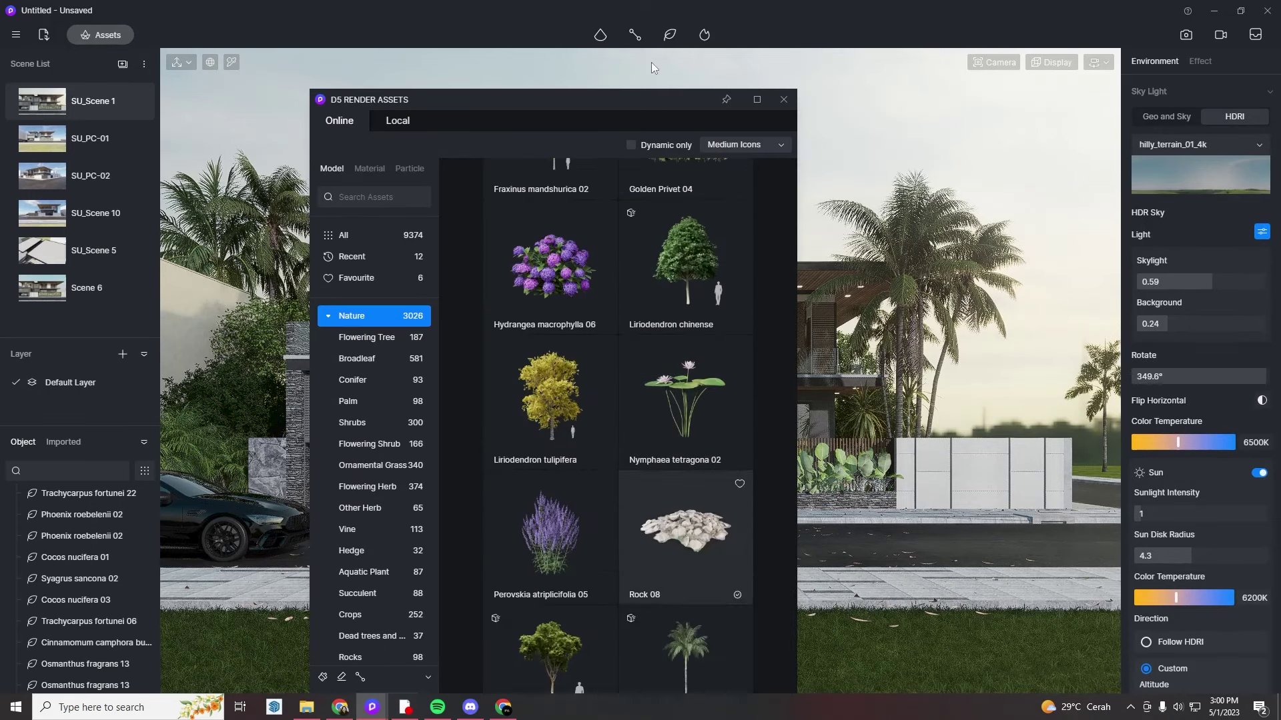
left_click_drag(587, 99, 541, 10)
left_click(467, 686)
left_click(737, 9)
left_click(194, 489)
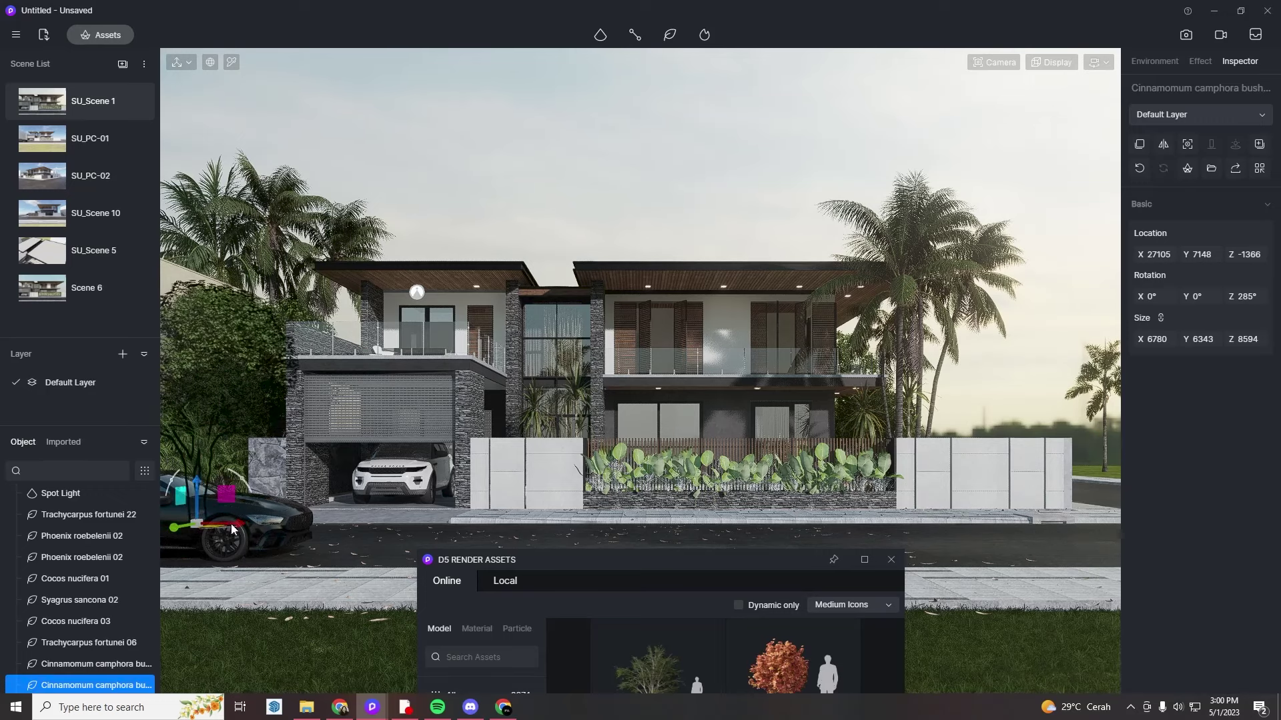
left_click(494, 67)
- Add another copy of the Phoenix roebelenii 02 palm behind the black car
left_click_drag(731, 562, 769, 121)
scroll(851, 550, "down", 13)
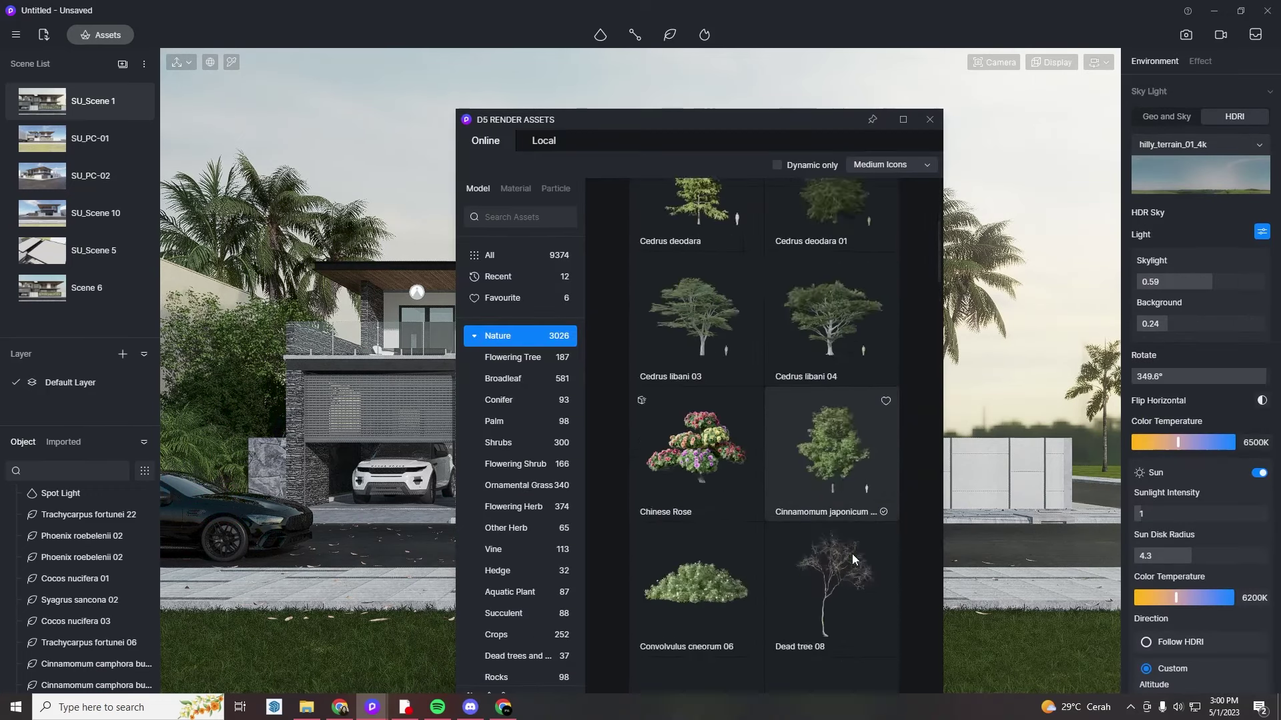
scroll(827, 527, "down", 10)
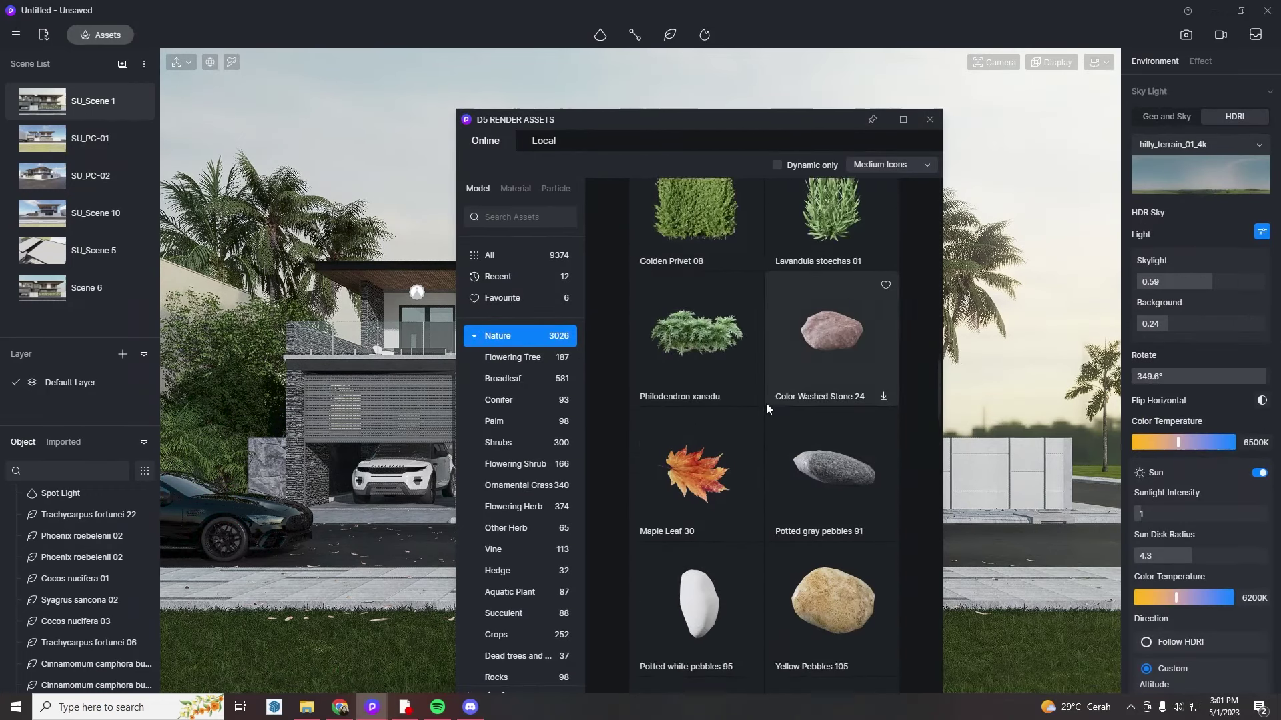
left_click(192, 451)
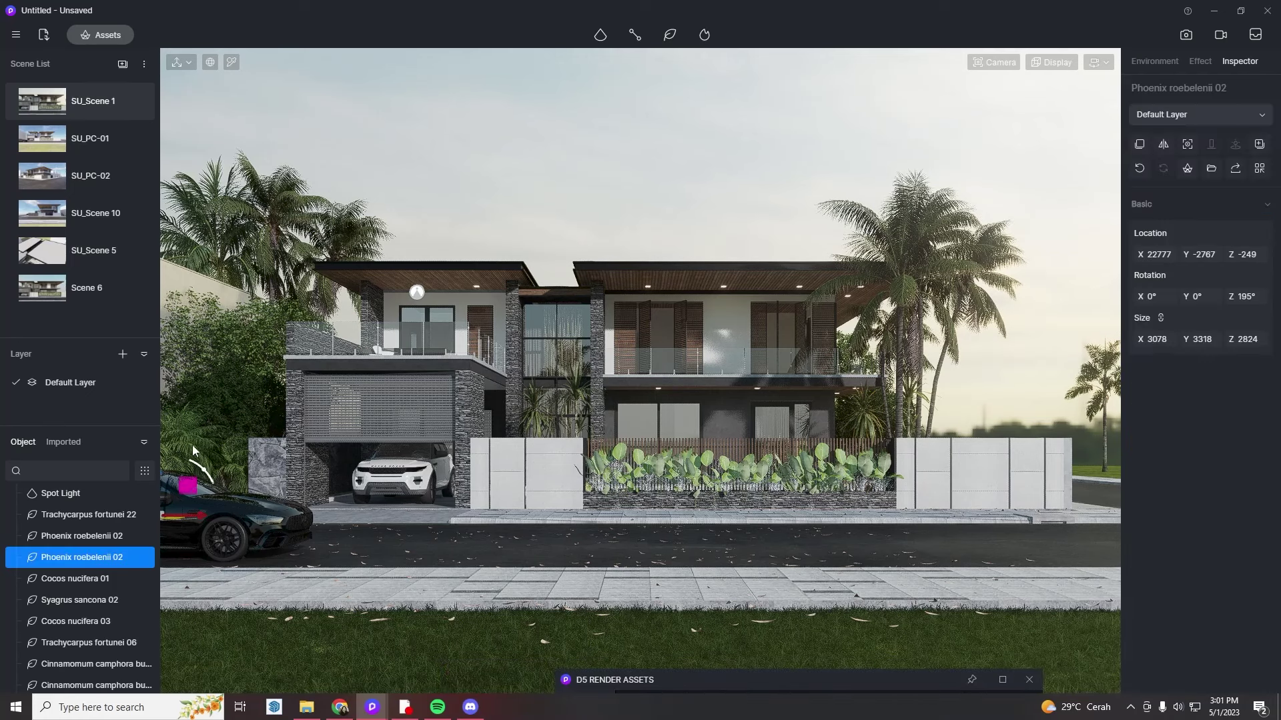
left_click(818, 678)
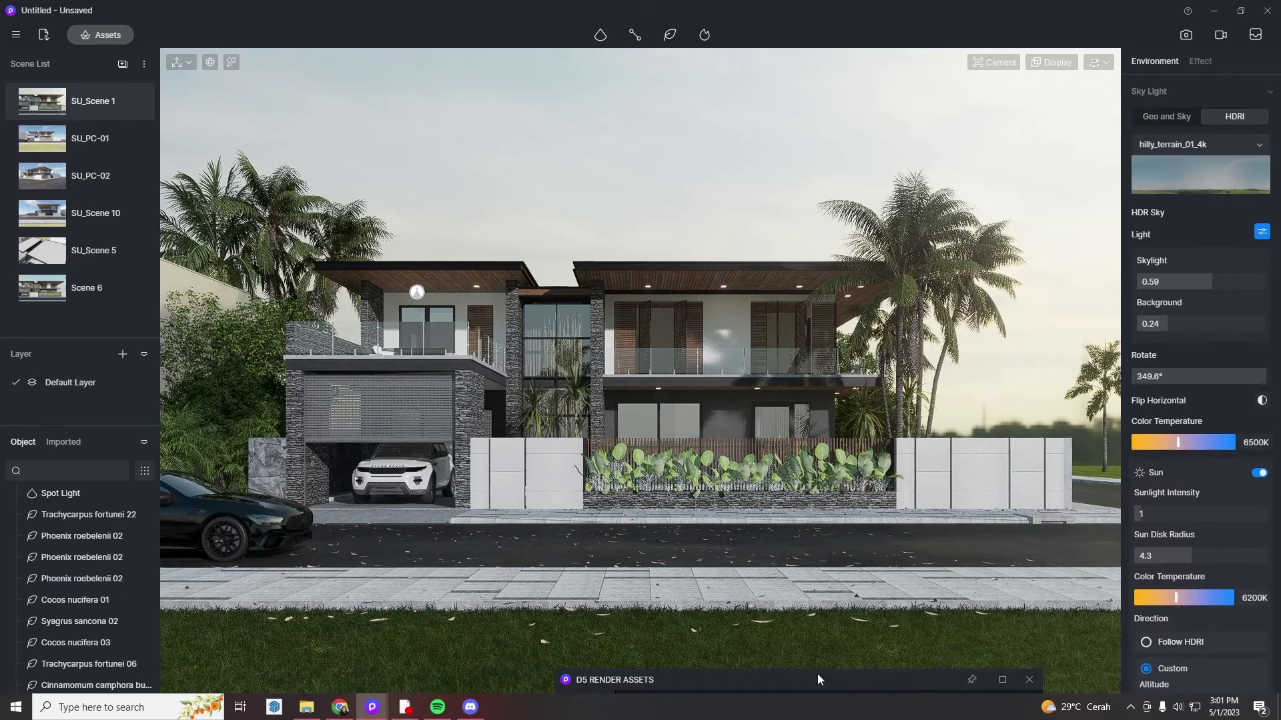
- Add a third Osmanthus fragrans 13 by the front wall next to the palms, at about X 2546, Y 1991, Z -320, and push it behind the wall
scroll(966, 550, "down", 10)
scroll(966, 550, "down", 10)
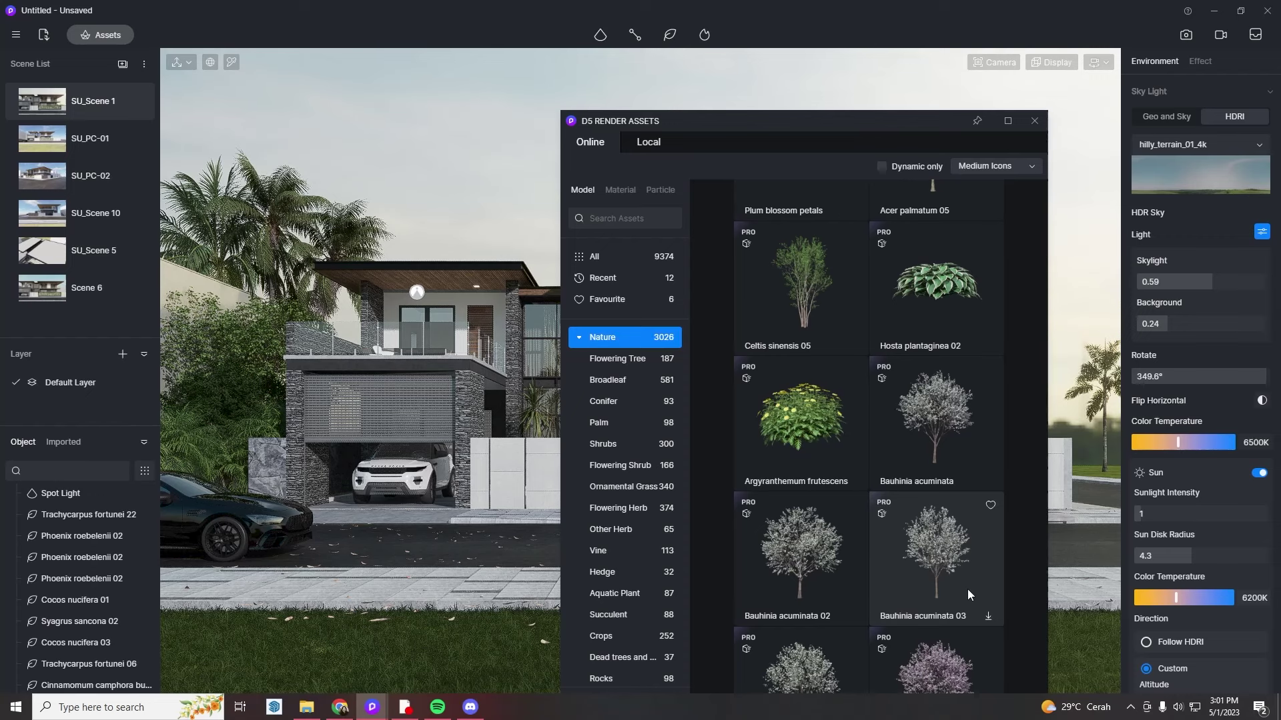
left_click_drag(821, 120, 781, 649)
left_click(893, 442)
left_click(943, 503)
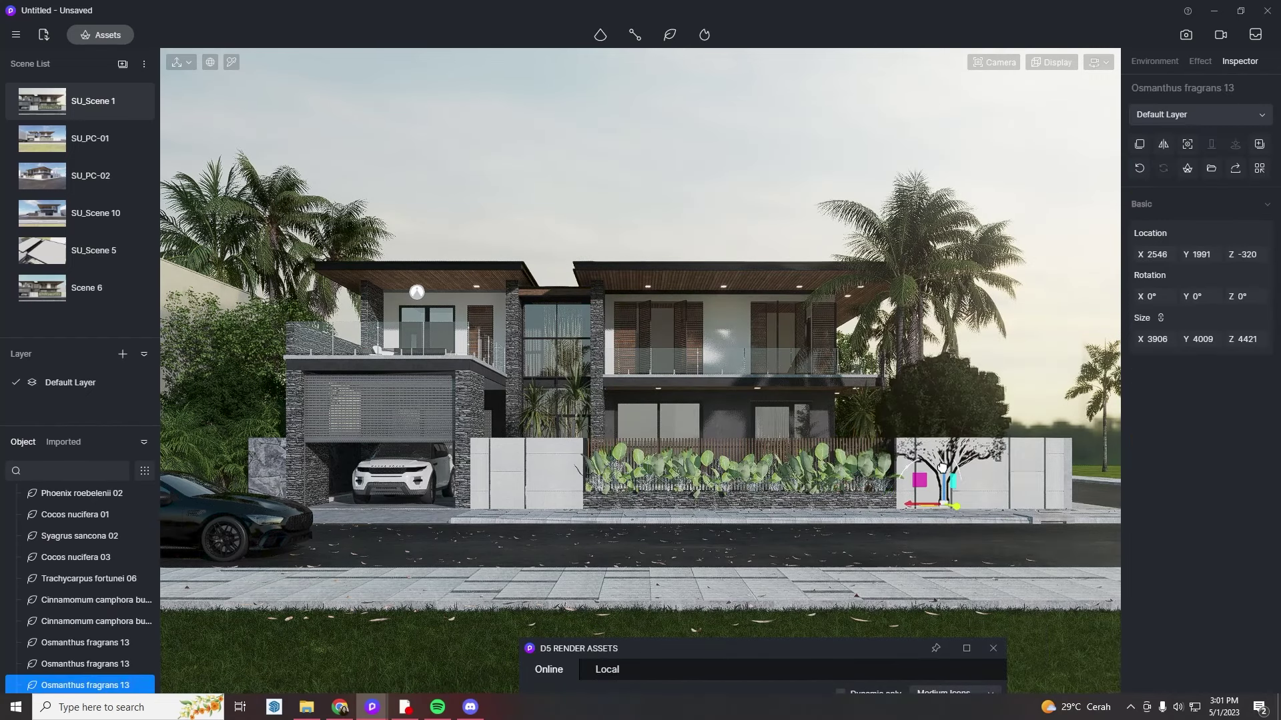
left_click(895, 399)
mouse_move(860, 496)
left_mouse_down()
mouse_move(898, 496)
mouse_move(833, 495)
mouse_move(880, 495)
left_mouse_up()
left_click(975, 396)
left_click(1069, 272)
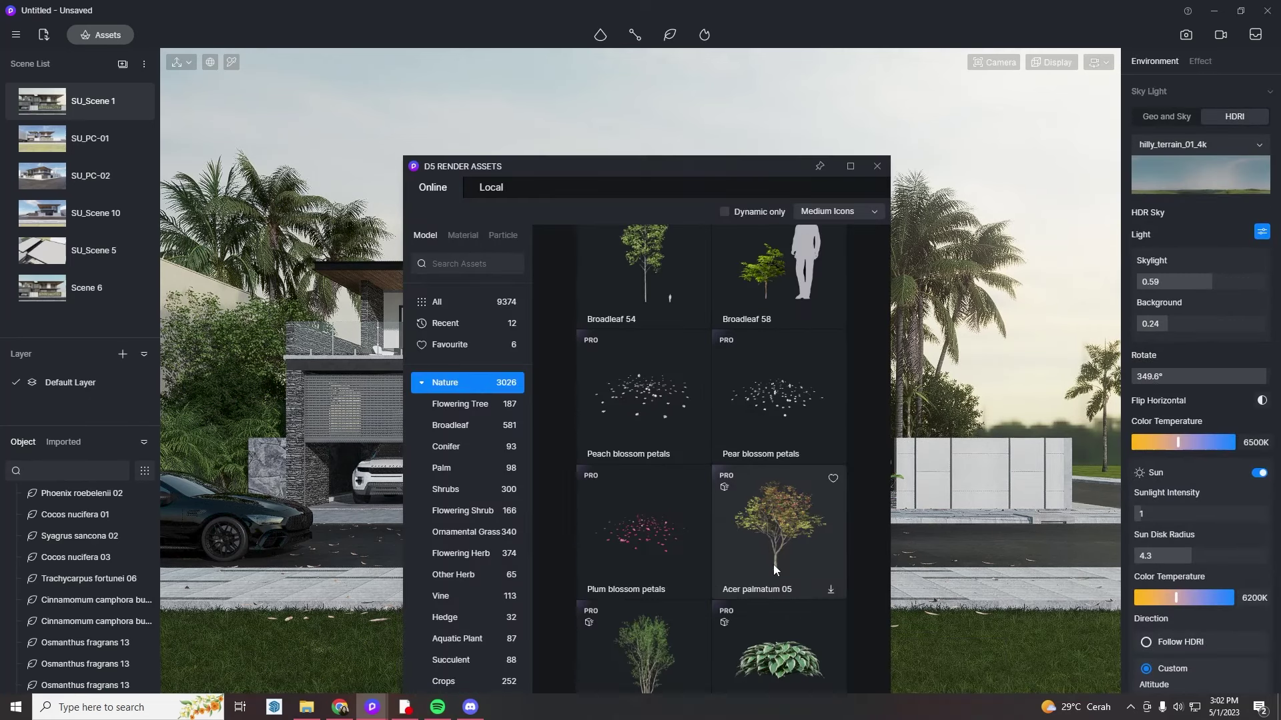
- Try a Broadleaf 42 tree on the foreground lawn, at about X 7308, Y -14745, and remove it
scroll(706, 519, "down", 15)
scroll(736, 507, "down", 15)
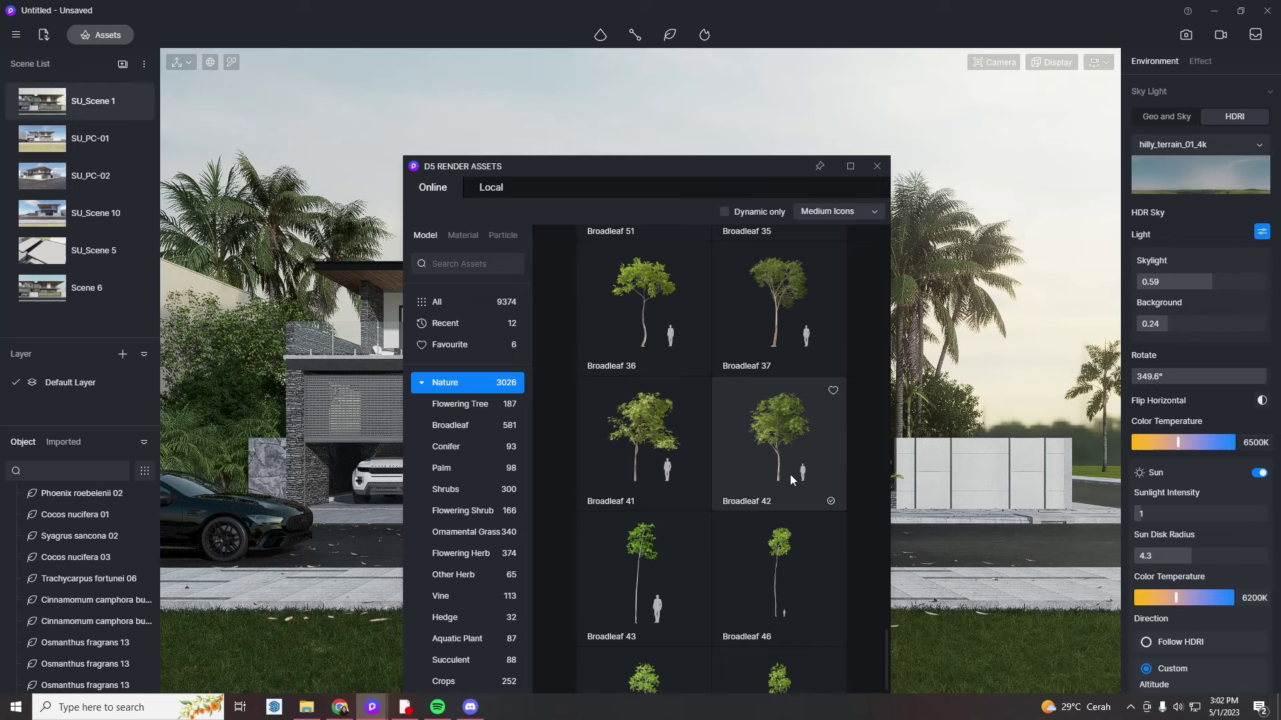
left_click(794, 468)
left_click(1097, 647)
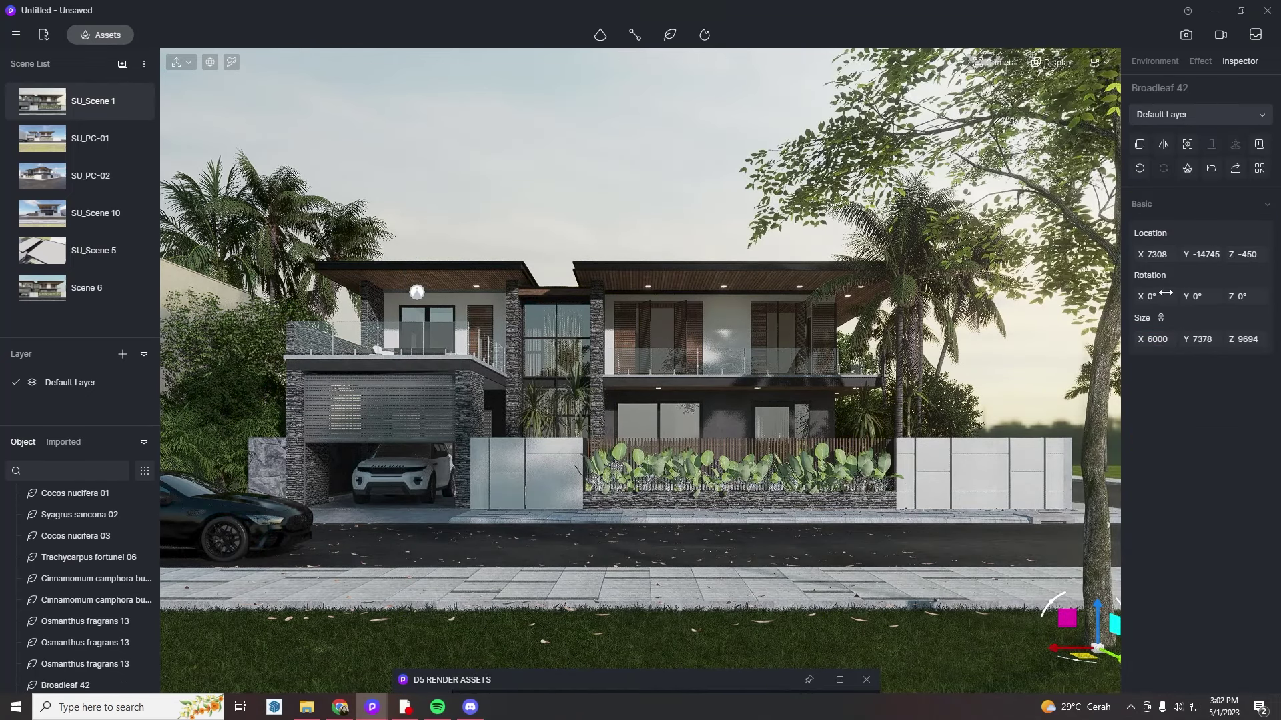
right_click(778, 402)
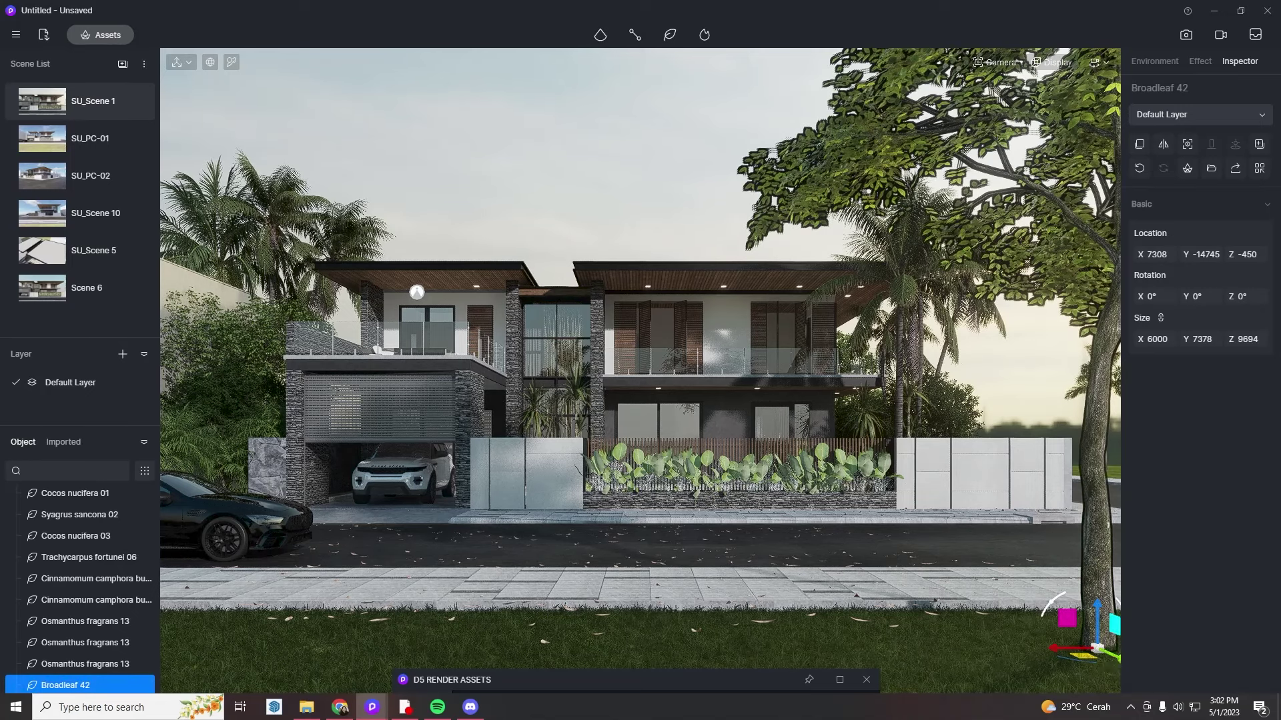
left_click_drag(1082, 656, 1032, 483)
left_click(1006, 404)
left_click(1005, 407)
key("Escape")
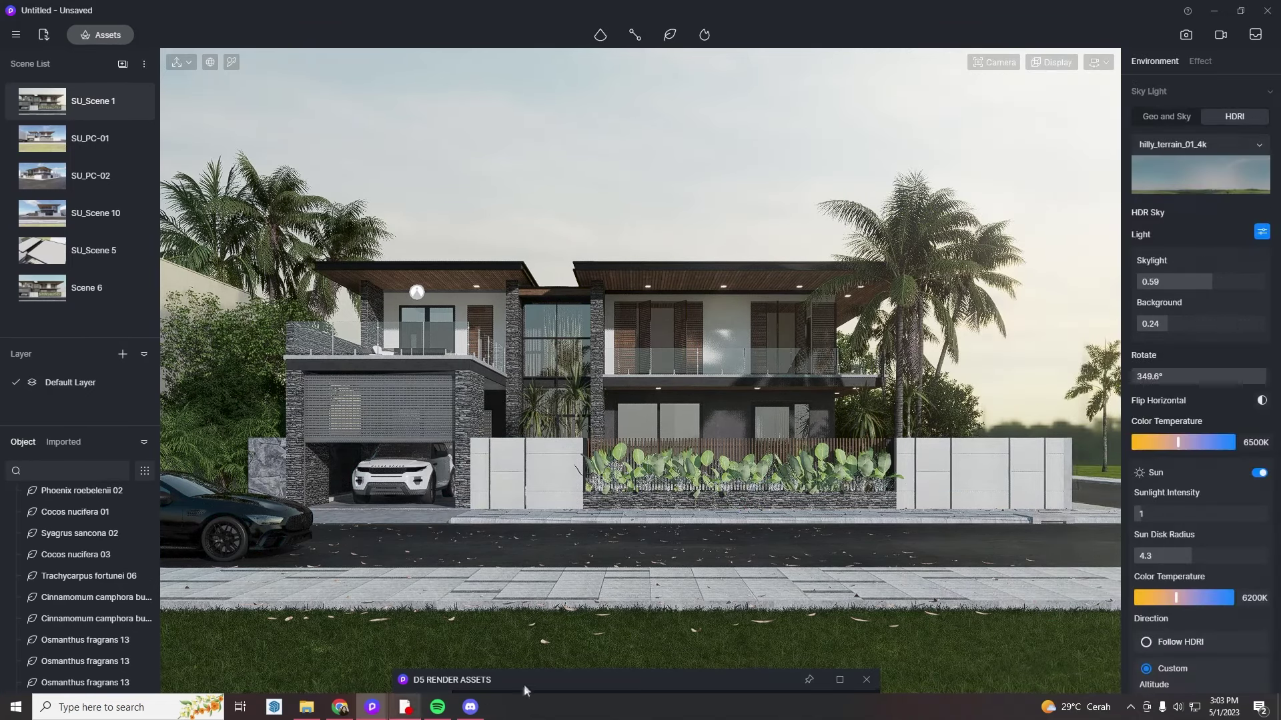
- Choose Broadleaf 40 from the Nature models and place it on the foreground lawn at about X 7615, Y -14591
left_click(523, 682)
scroll(587, 480, "down", 1)
scroll(587, 493, "up", 9)
left_click(552, 328)
left_click_drag(555, 162, 554, 466)
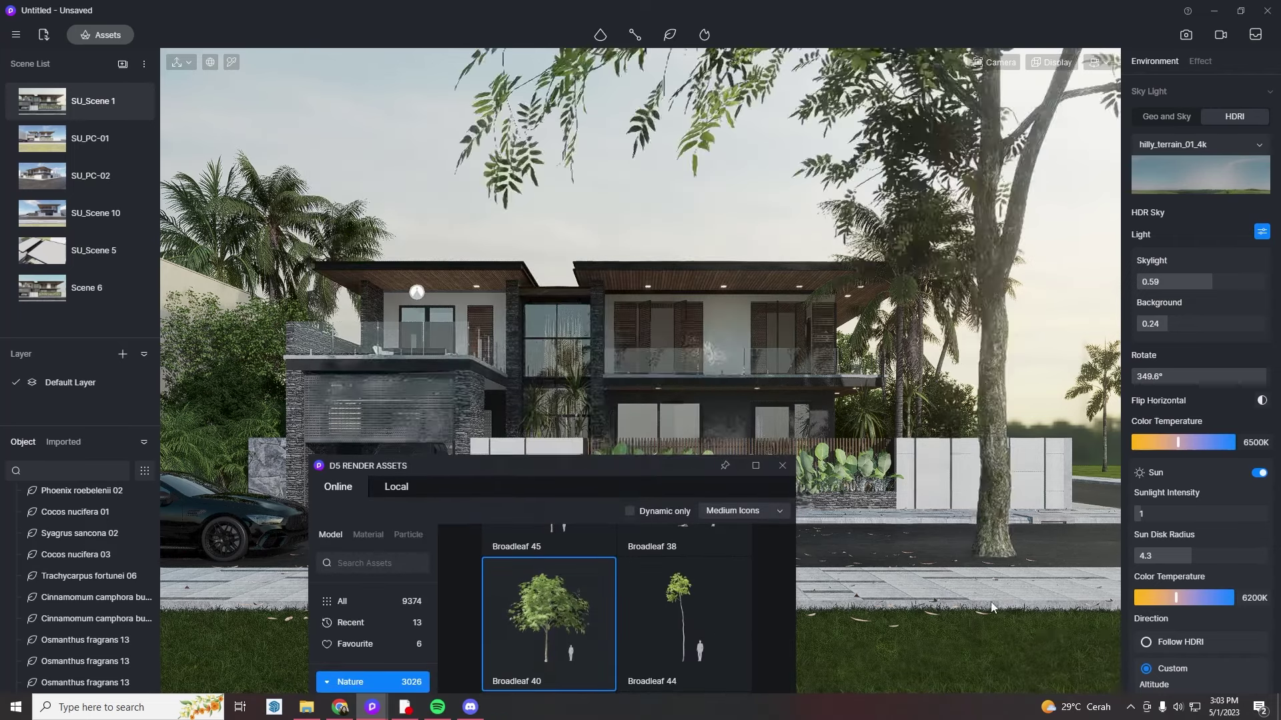
left_click(1055, 644)
- Scale the Broadleaf 40 tree to 15000 × 14761 × 16400
left_click_drag(1172, 340, 1158, 340)
type("10")
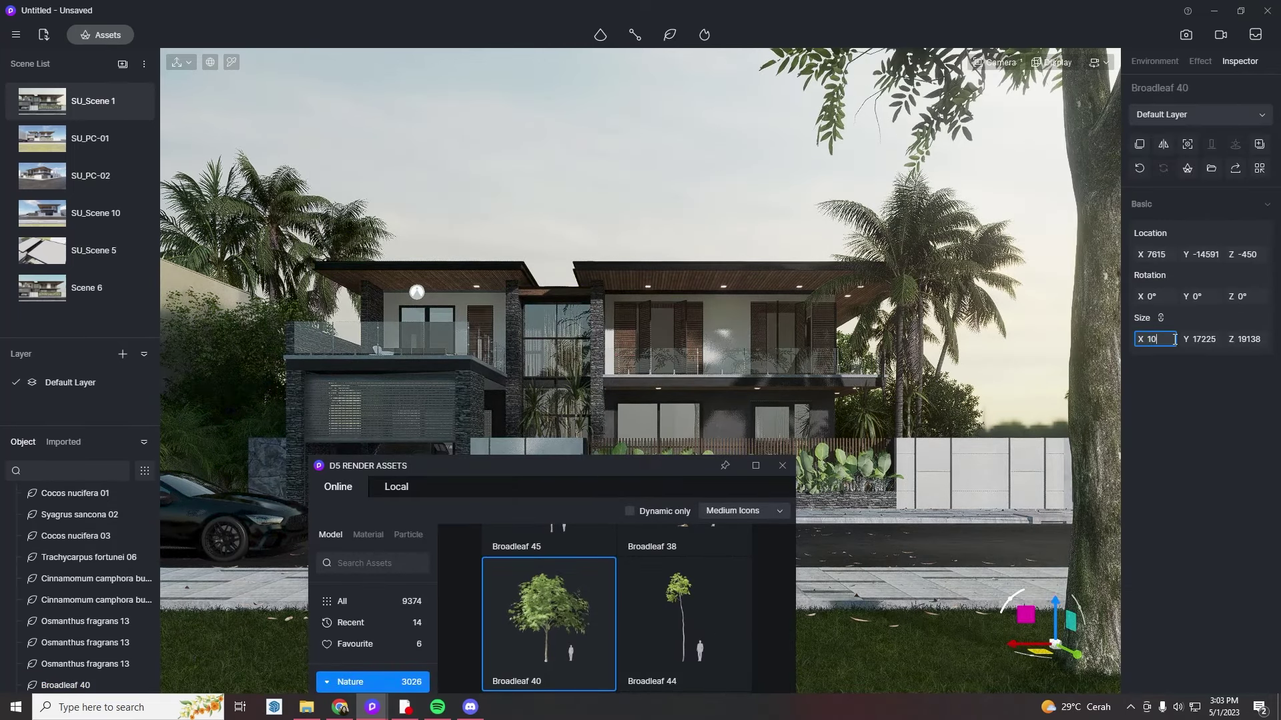
type("000")
key("Return")
key("Return")
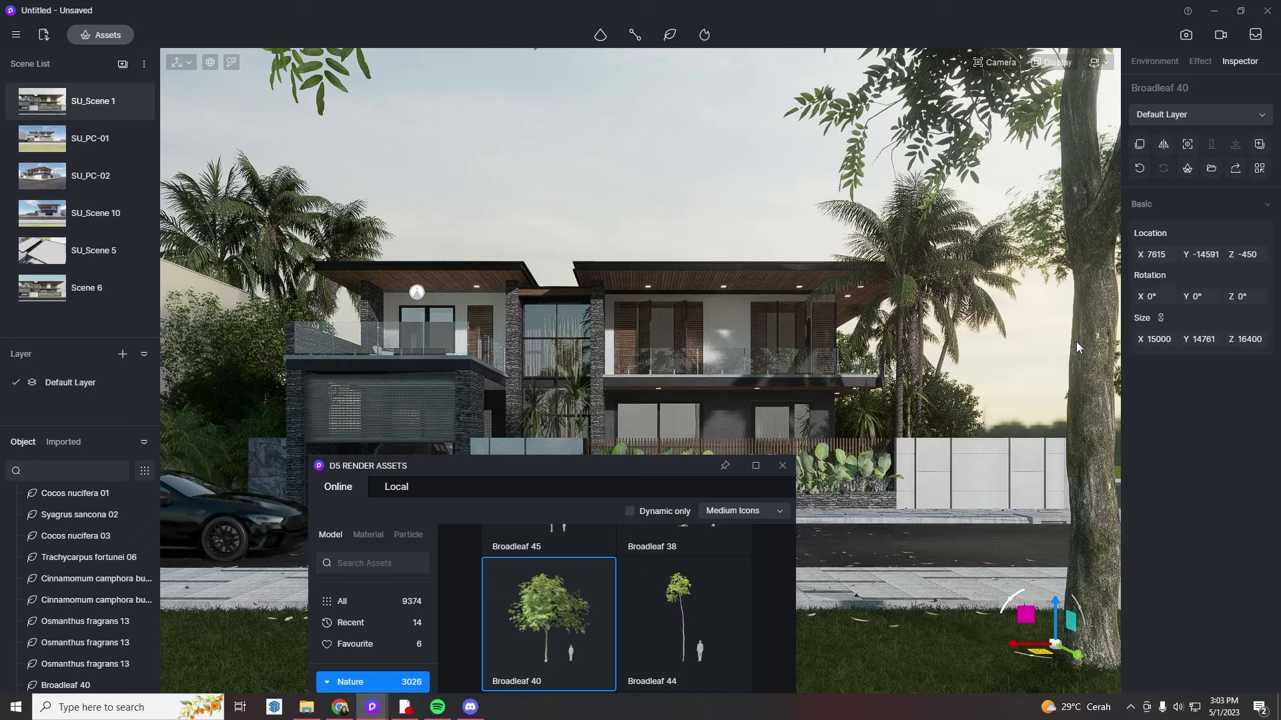
- Try moving the Broadleaf 40 tree out towards the view's edge, at about X 6555, Y -14895
left_click_drag(673, 466, 719, 680)
left_click_drag(1076, 655, 1128, 647)
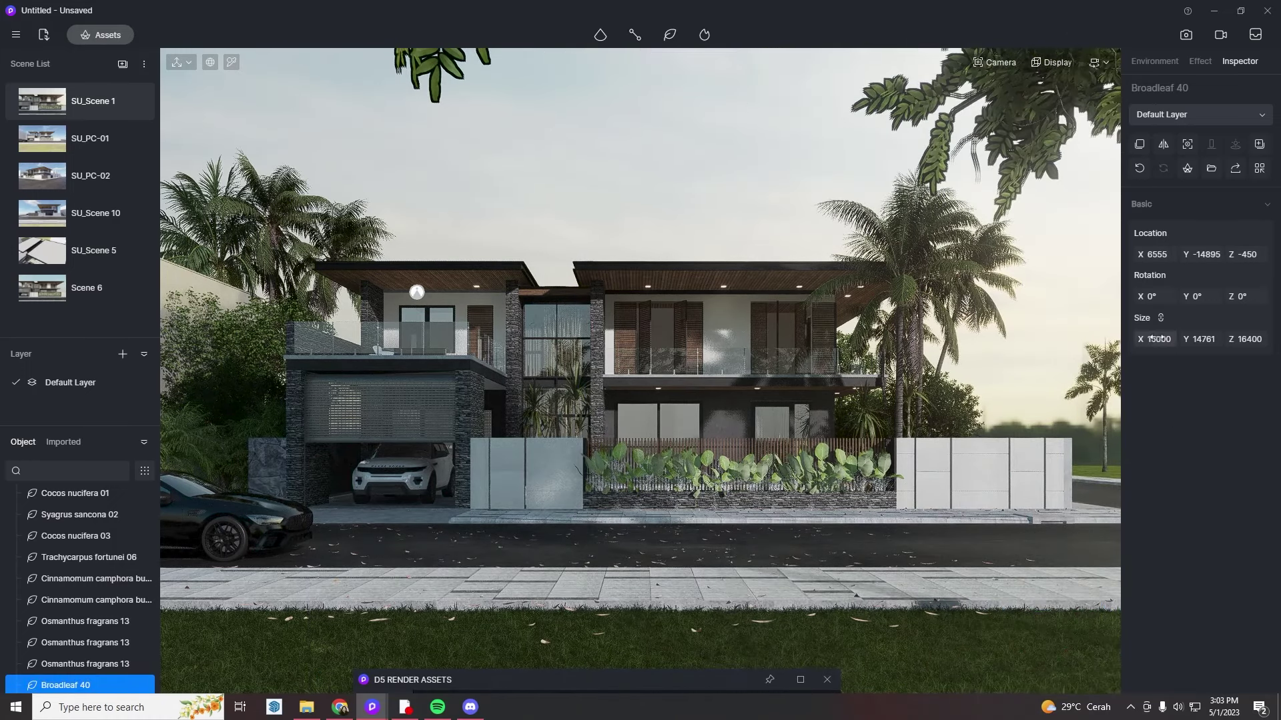
left_click_drag(1159, 339, 1128, 338)
left_click_drag(1169, 253, 191, 389)
- Browse the Nature models for another tree to fill the area around the Magnolia grandiflora 03
scroll(474, 489, "down", 8)
left_click_drag(526, 677, 528, 92)
left_click(856, 340)
left_click(1187, 168)
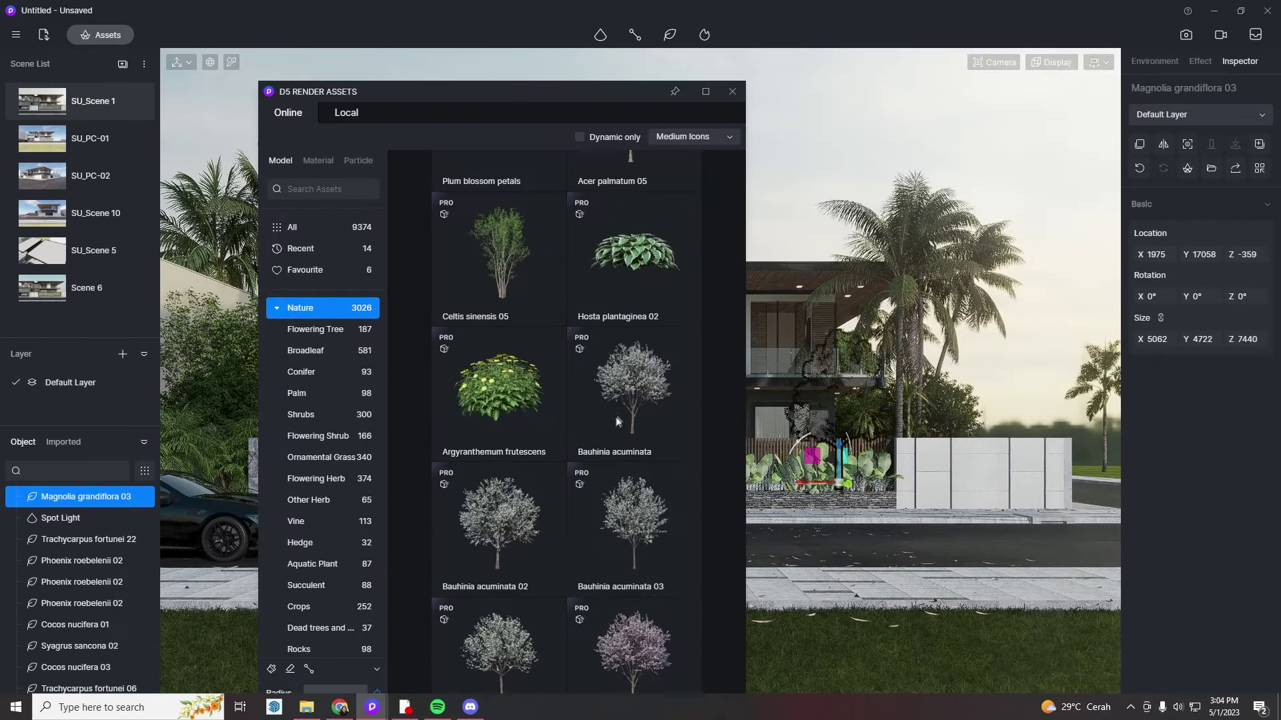
scroll(657, 509, "up", 5)
left_click_drag(639, 93, 722, 516)
- Duplicate the Cocos nucifera 03 palm and place the copy far behind the front wall, at about Y 36008, Z -66
left_click(905, 347)
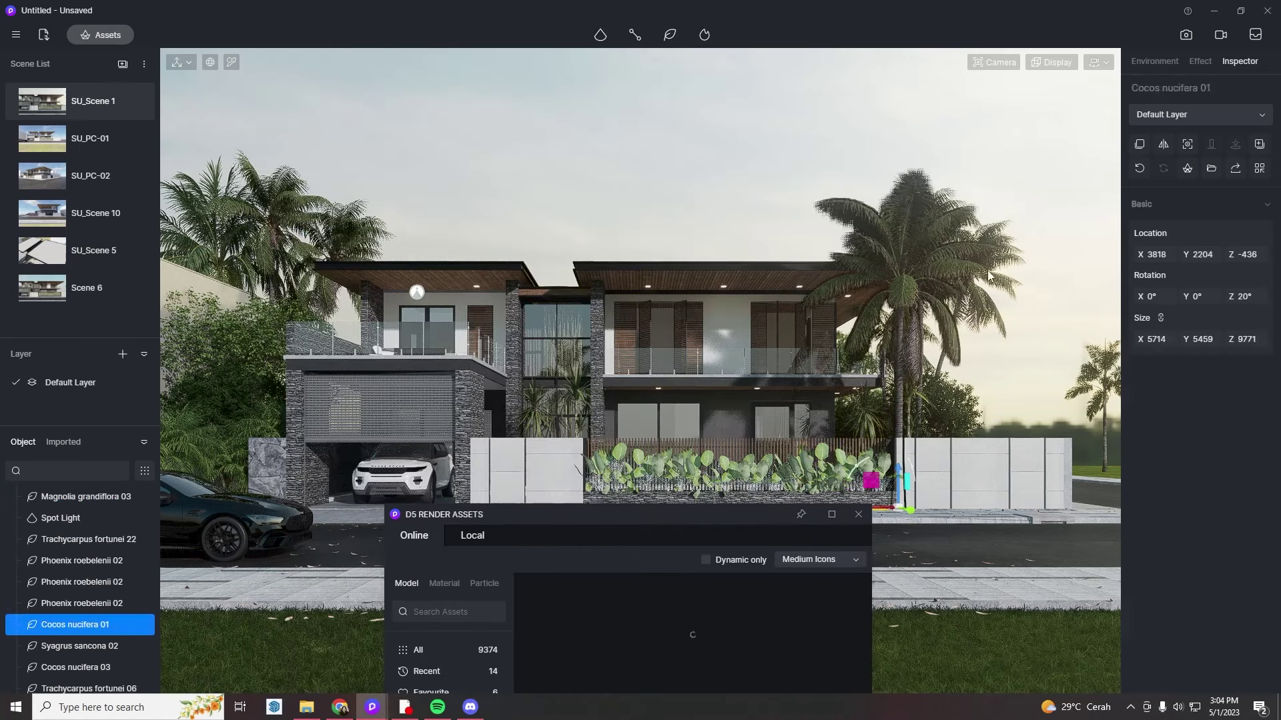
left_click(934, 394)
left_click(934, 333)
left_click_drag(890, 479, 791, 376, "alt")
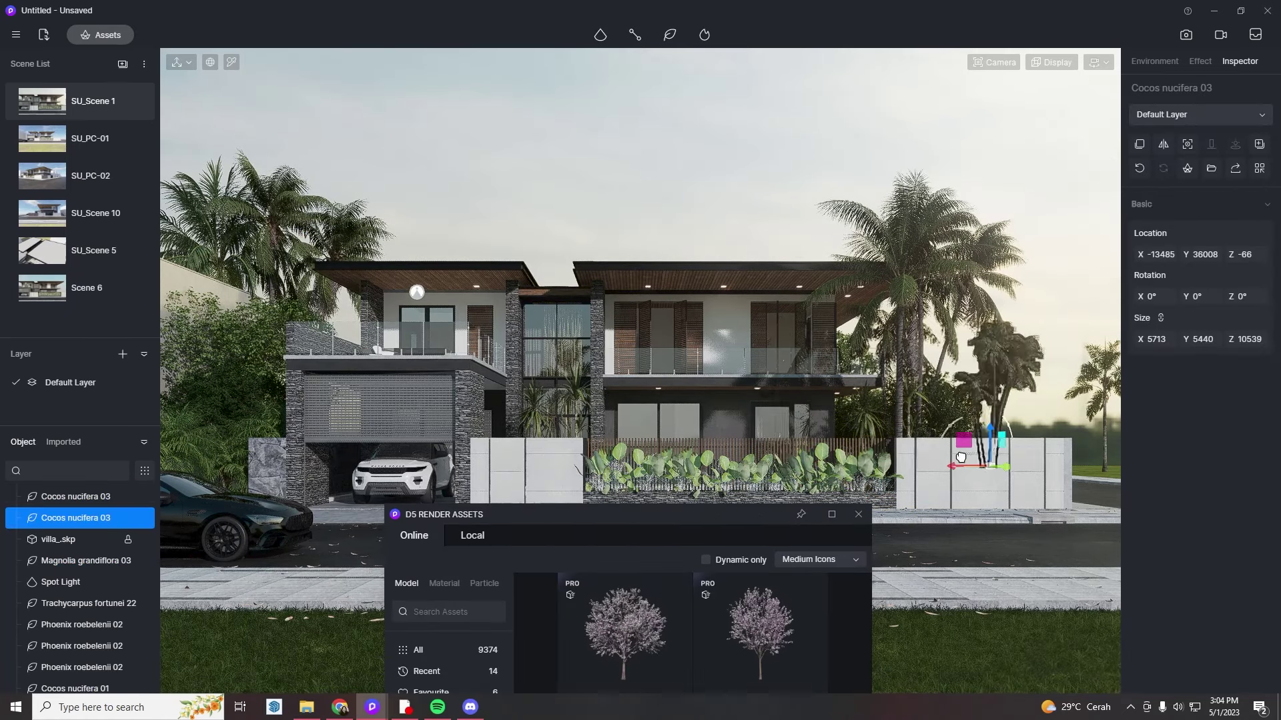
left_click_drag(960, 458, 941, 457)
left_click(1031, 147)
- Duplicate the Cinnamomum camphora bush and place the copy behind the far front wall, at about X -6299, Y 18639, Z -2066
left_click_drag(671, 515, 649, 120)
scroll(756, 519, "down", 12)
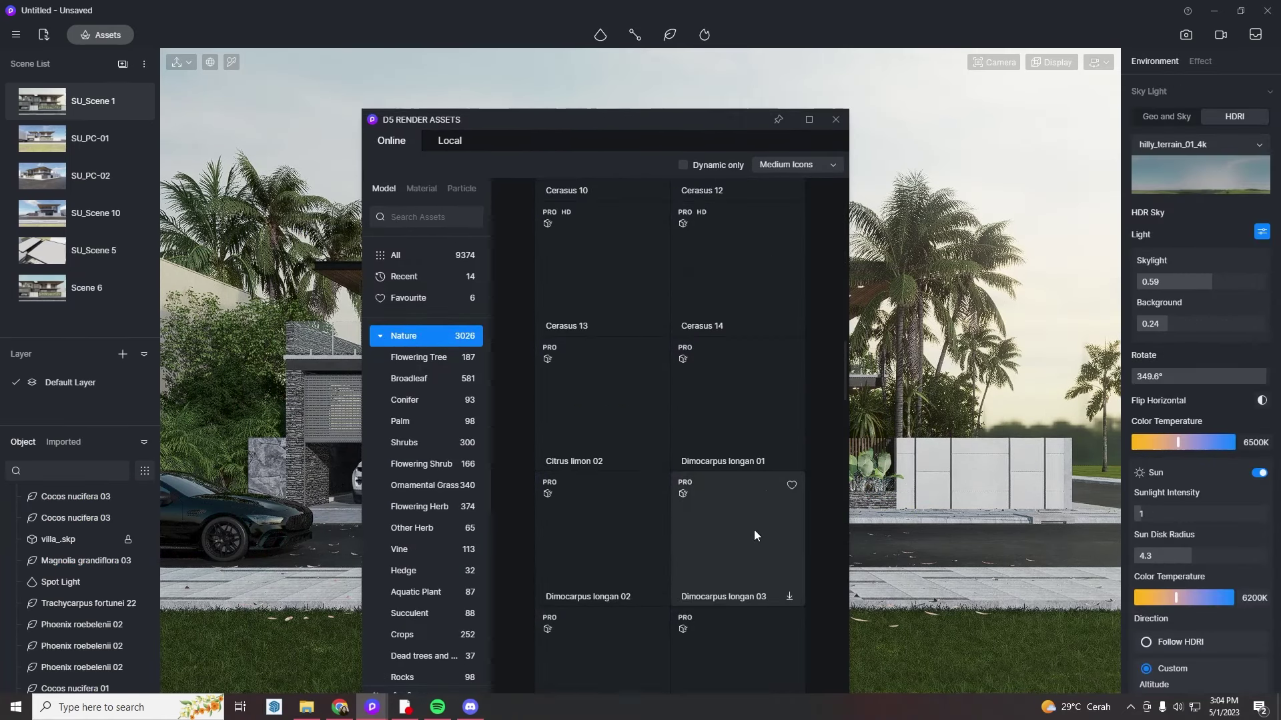
scroll(754, 530, "down", 12)
scroll(711, 598, "up", 12)
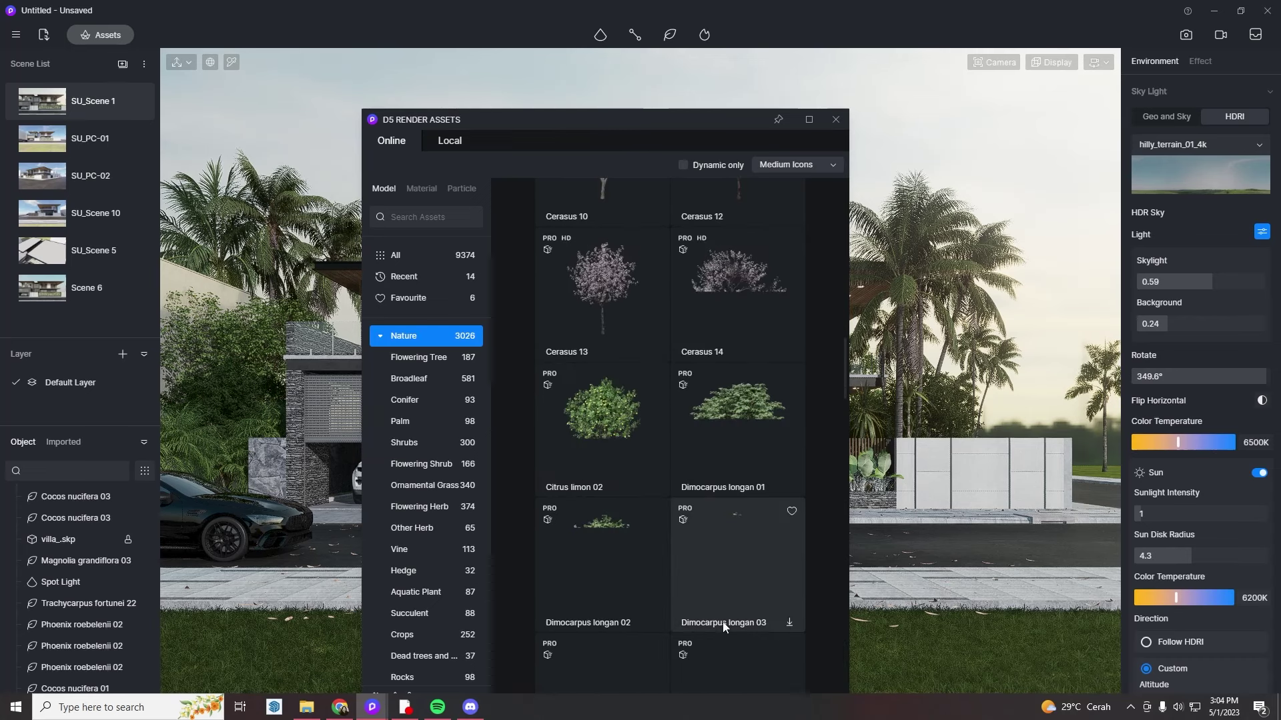
left_click(642, 422)
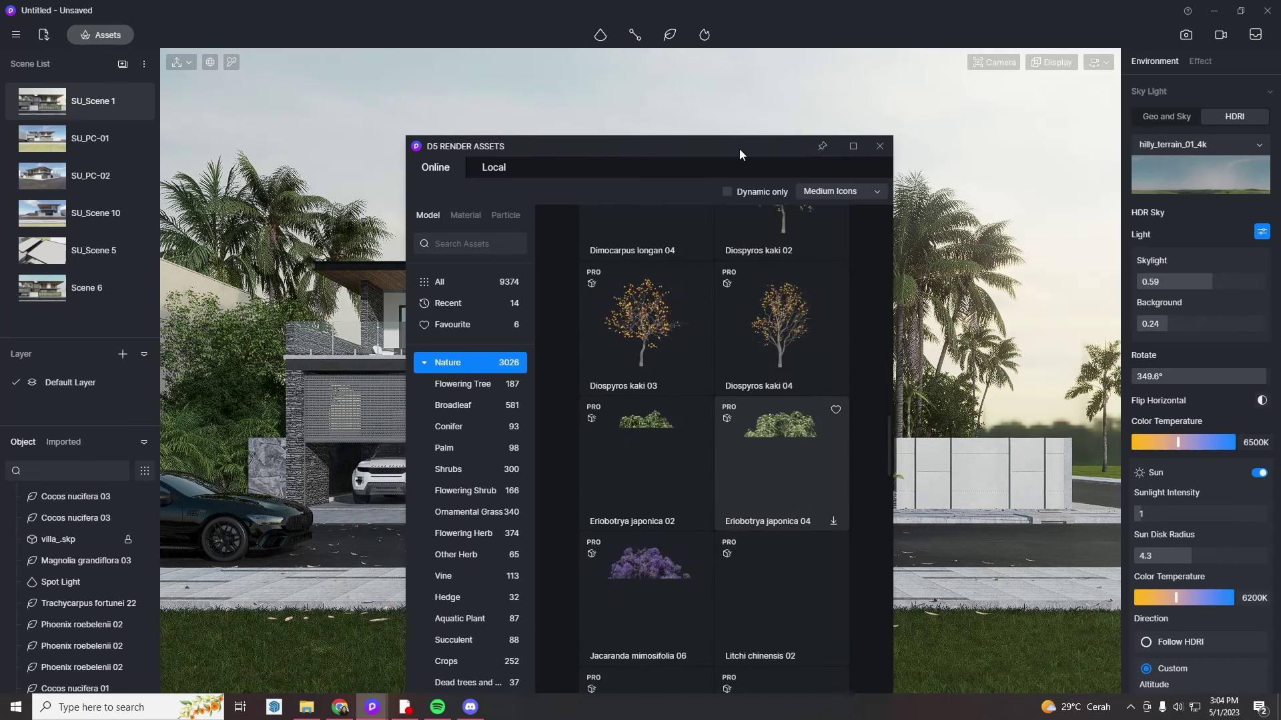
left_click_drag(739, 149, 776, 683)
left_click(220, 340)
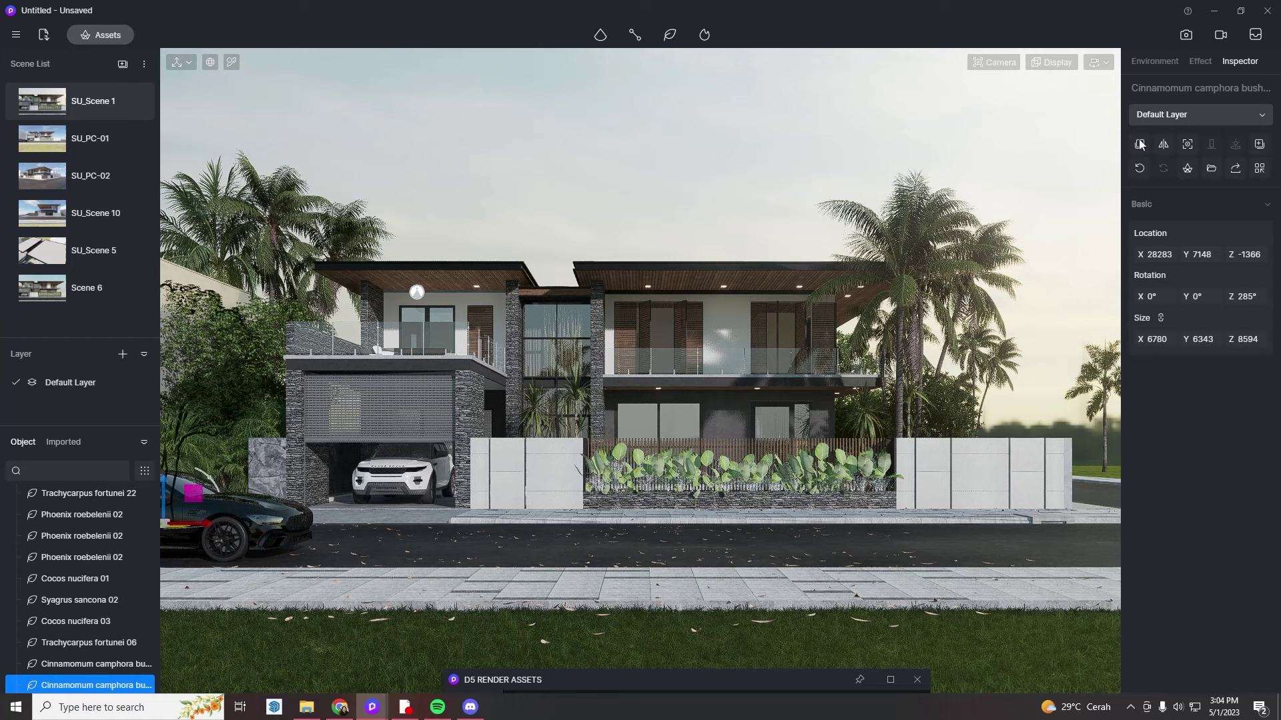
left_click(1139, 142)
left_click_drag(1001, 461, 1005, 501)
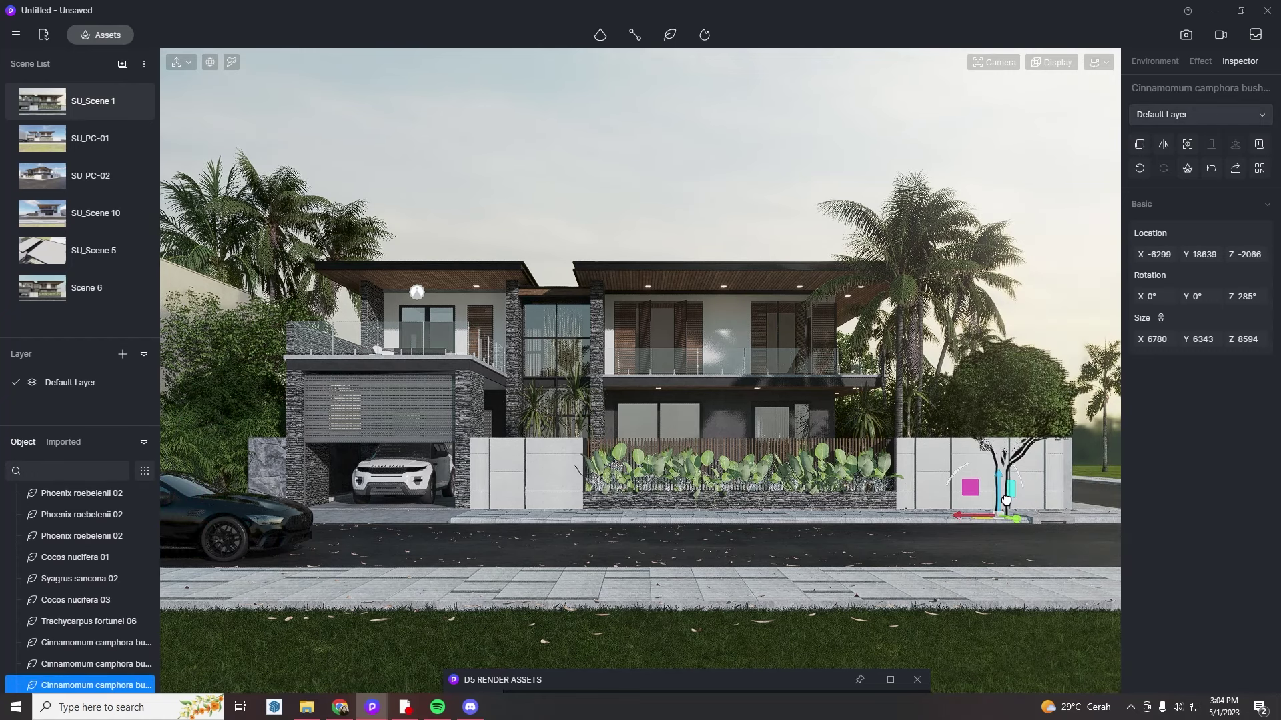
- Lower the Cinnamomum camphora bush behind the far front wall to Z -2396 and shrink it to about 5086 × 4758 × 6447
left_click_drag(1034, 257, 1044, 237)
left_click(1044, 238)
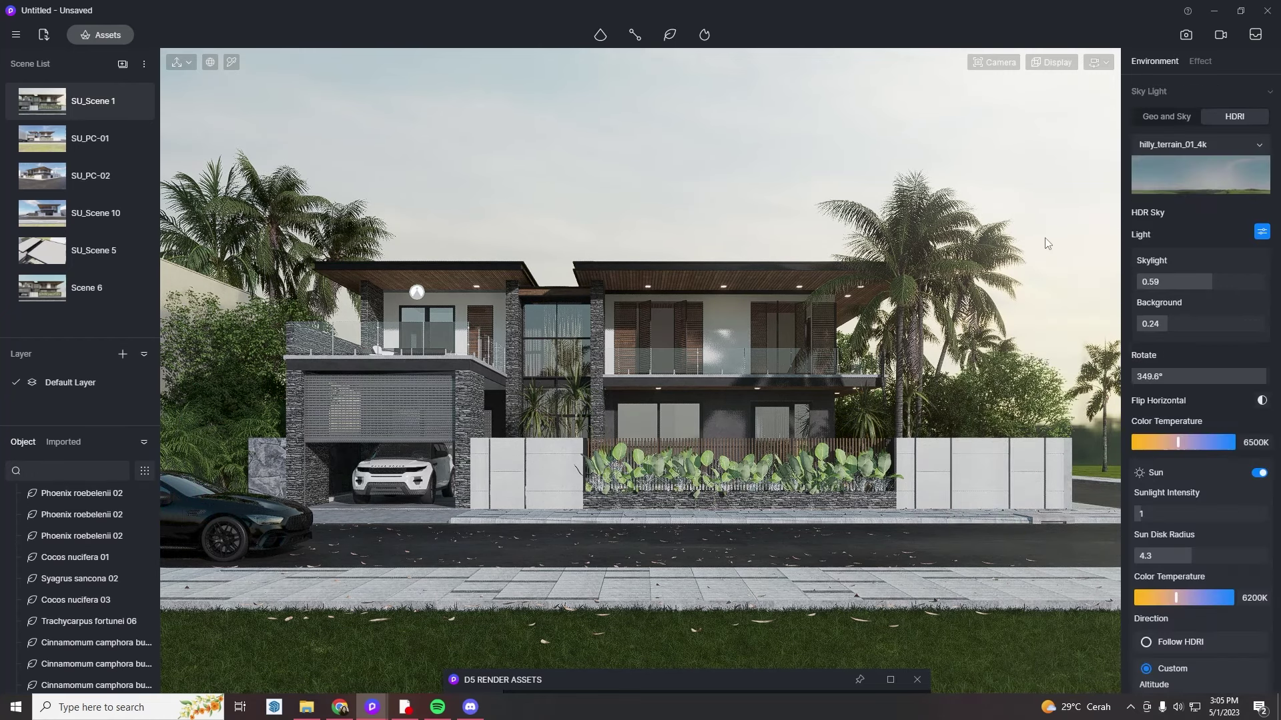
left_click(1039, 404)
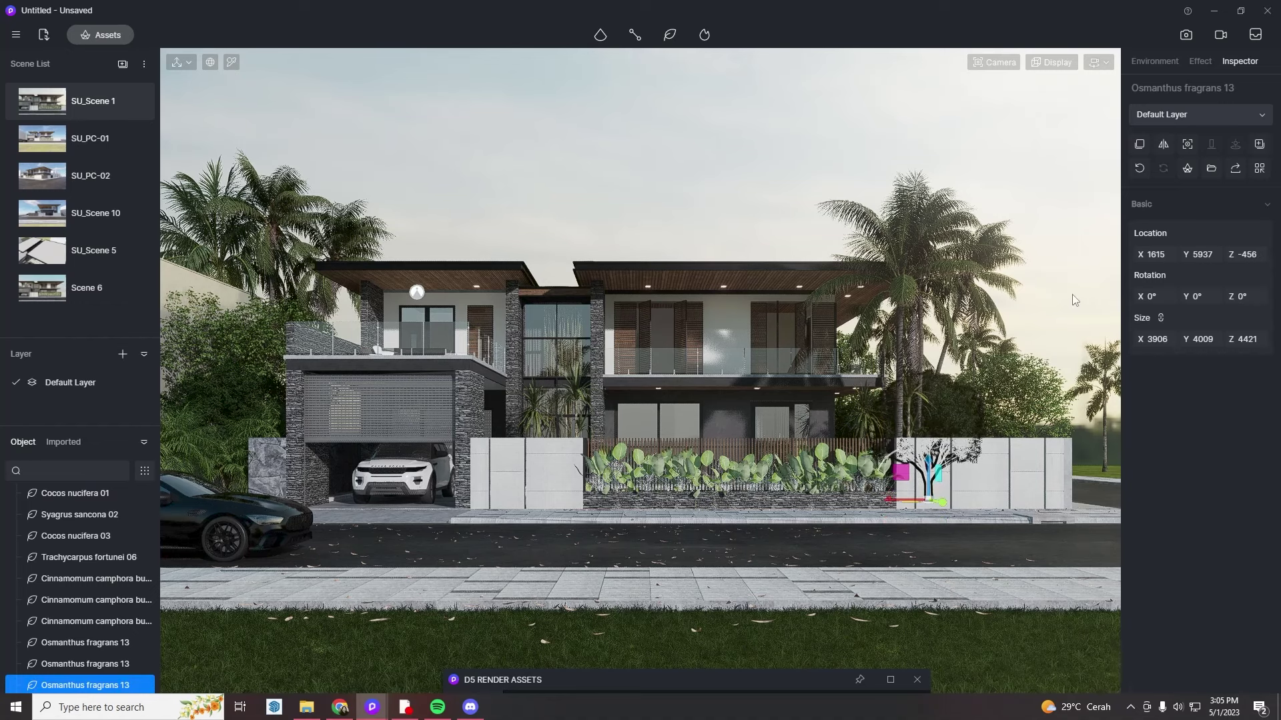
left_click(956, 403)
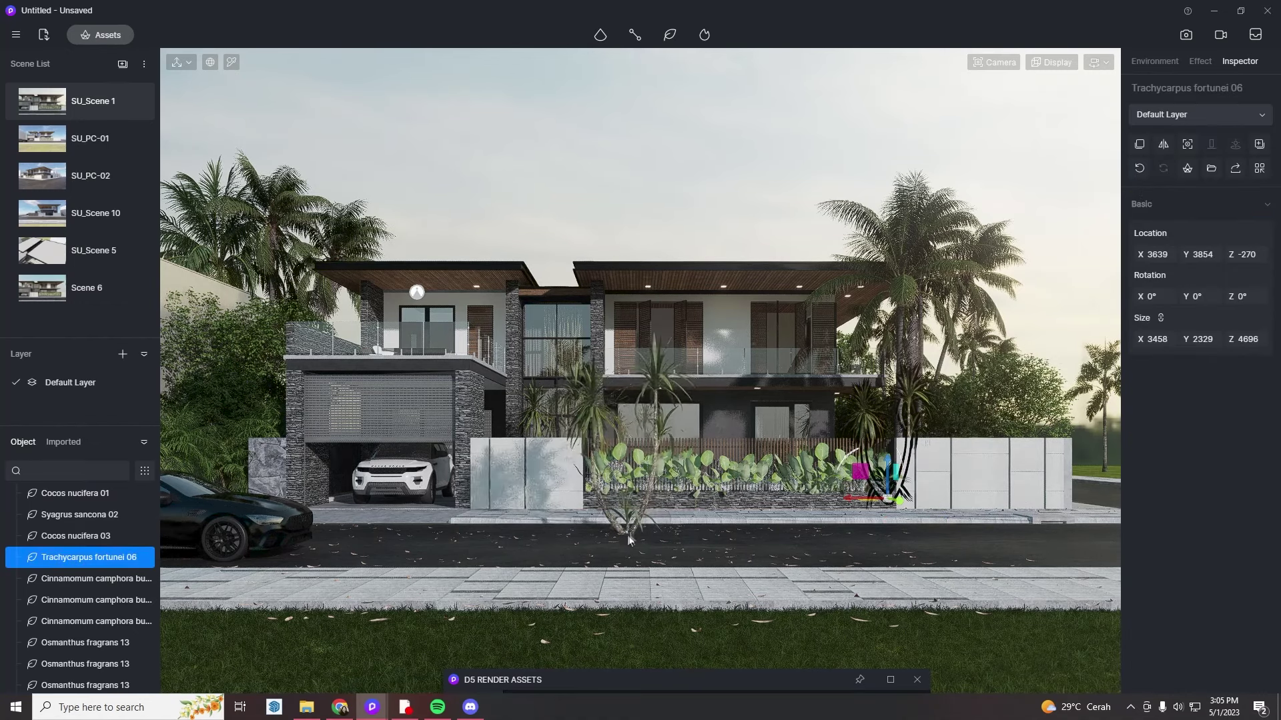
key("Escape")
left_click(990, 397)
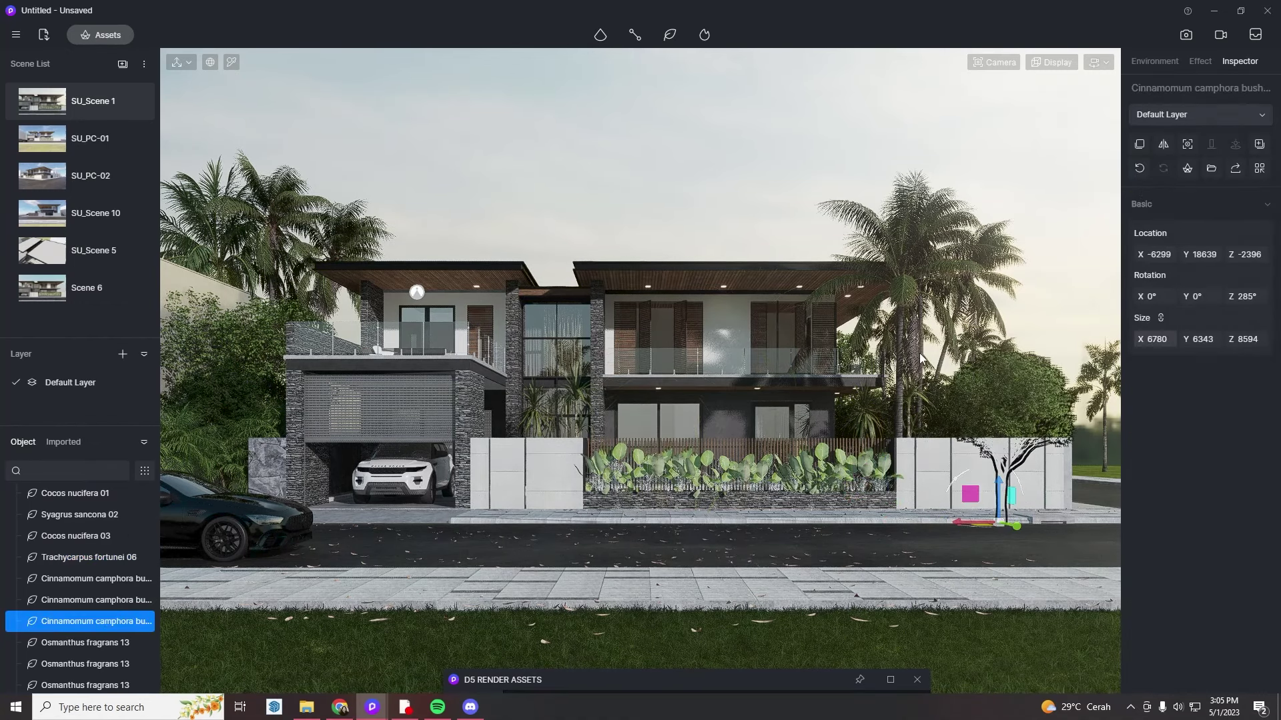
left_click(774, 148)
- Browse further pages of the Nature models for another tree or shrub to fill the surroundings
left_click(721, 665)
scroll(745, 486, "down", 4)
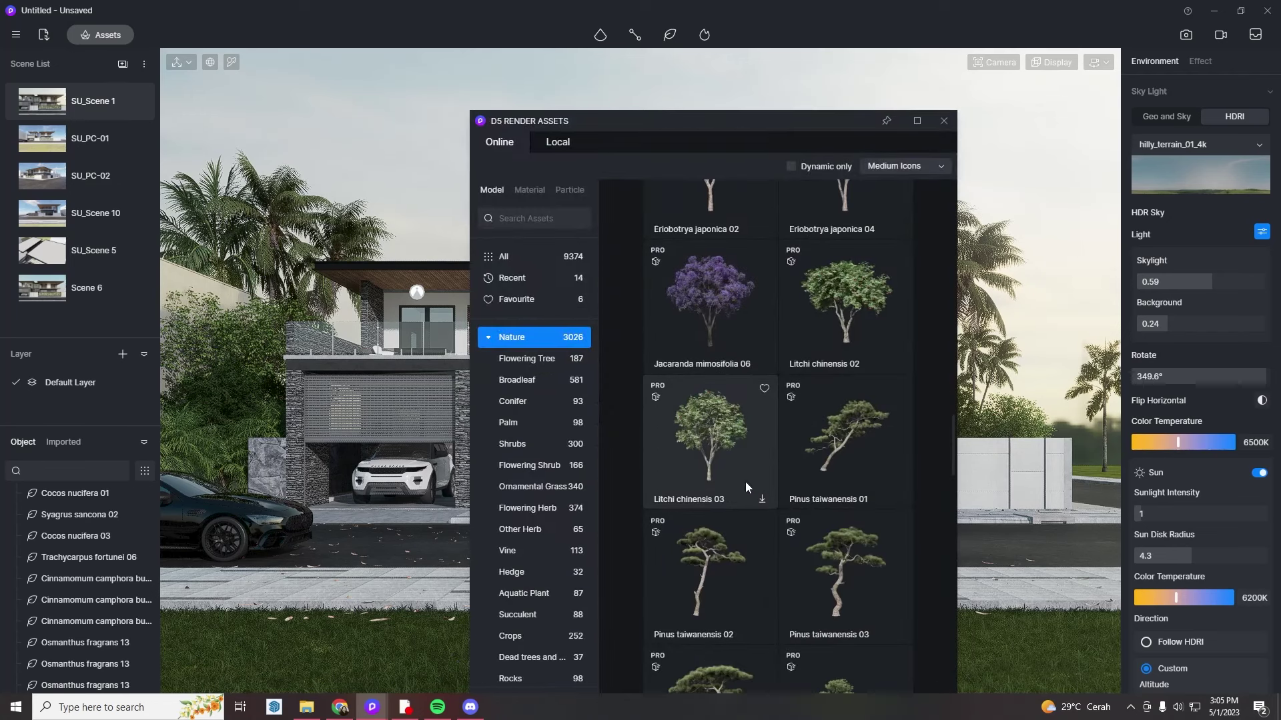
scroll(737, 603, "down", 5)
scroll(825, 516, "down", 15)
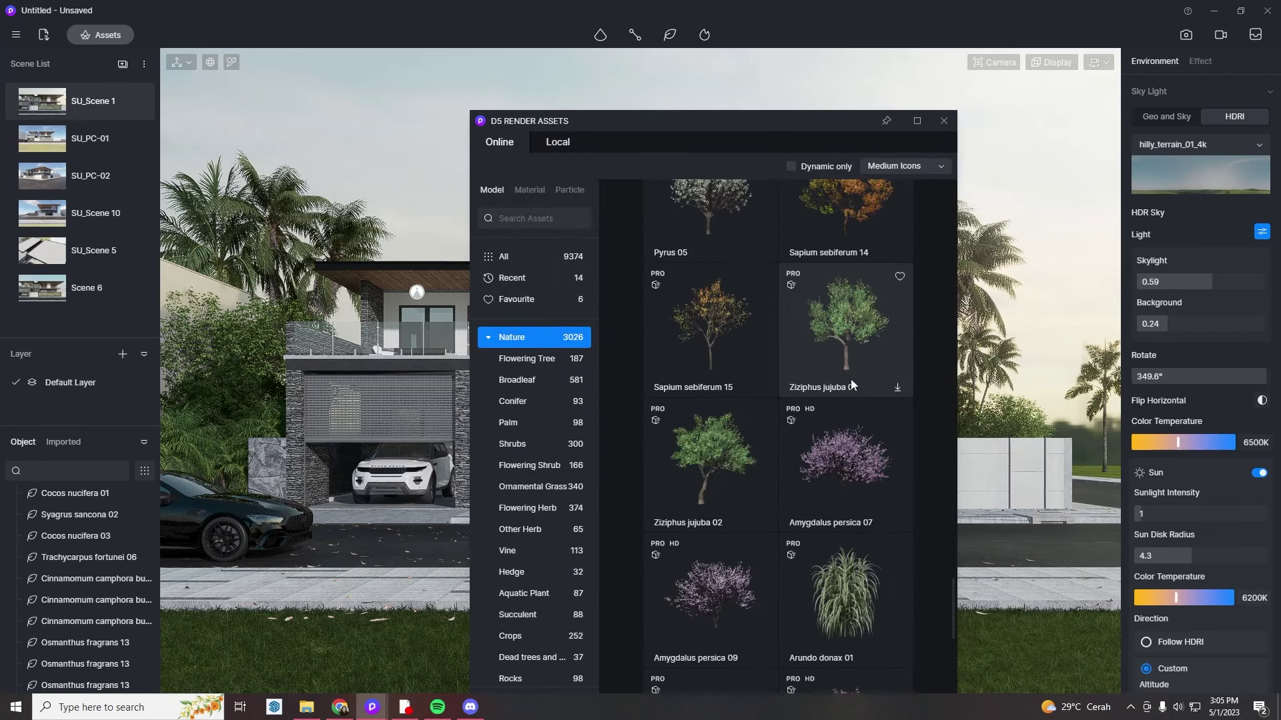
scroll(824, 494, "down", 12)
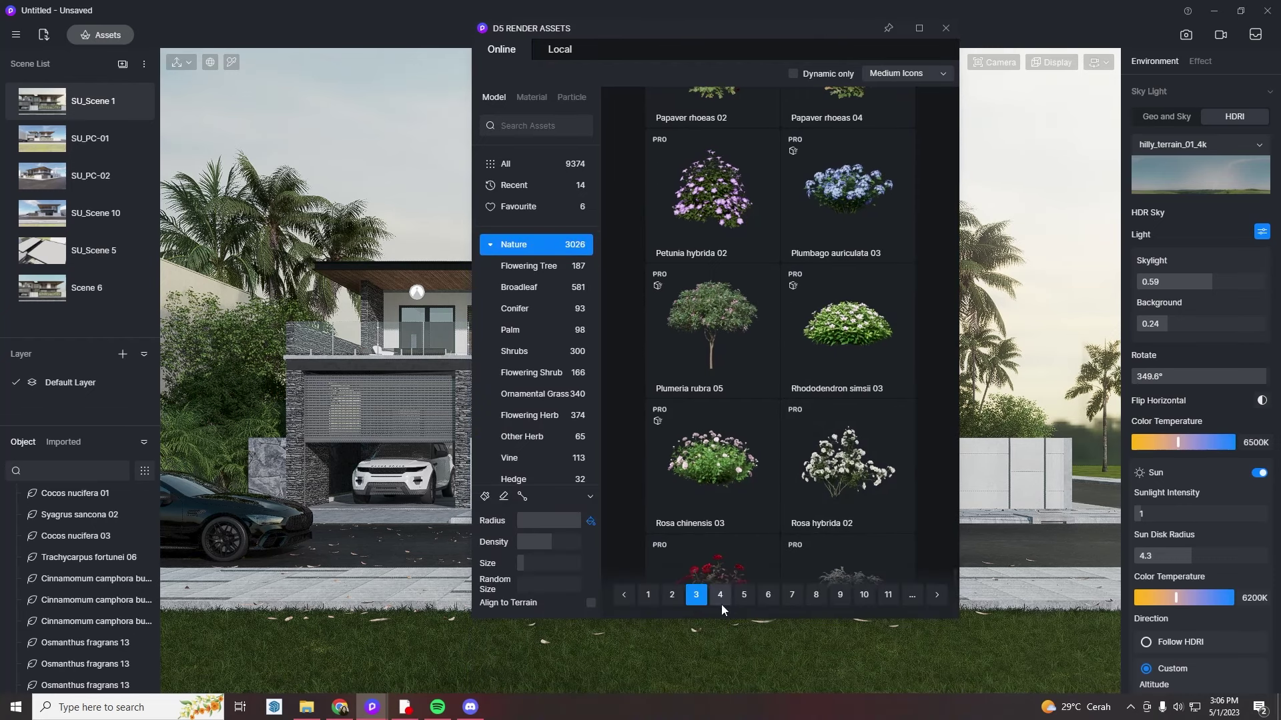
scroll(722, 600, "down", 2)
left_click(726, 594)
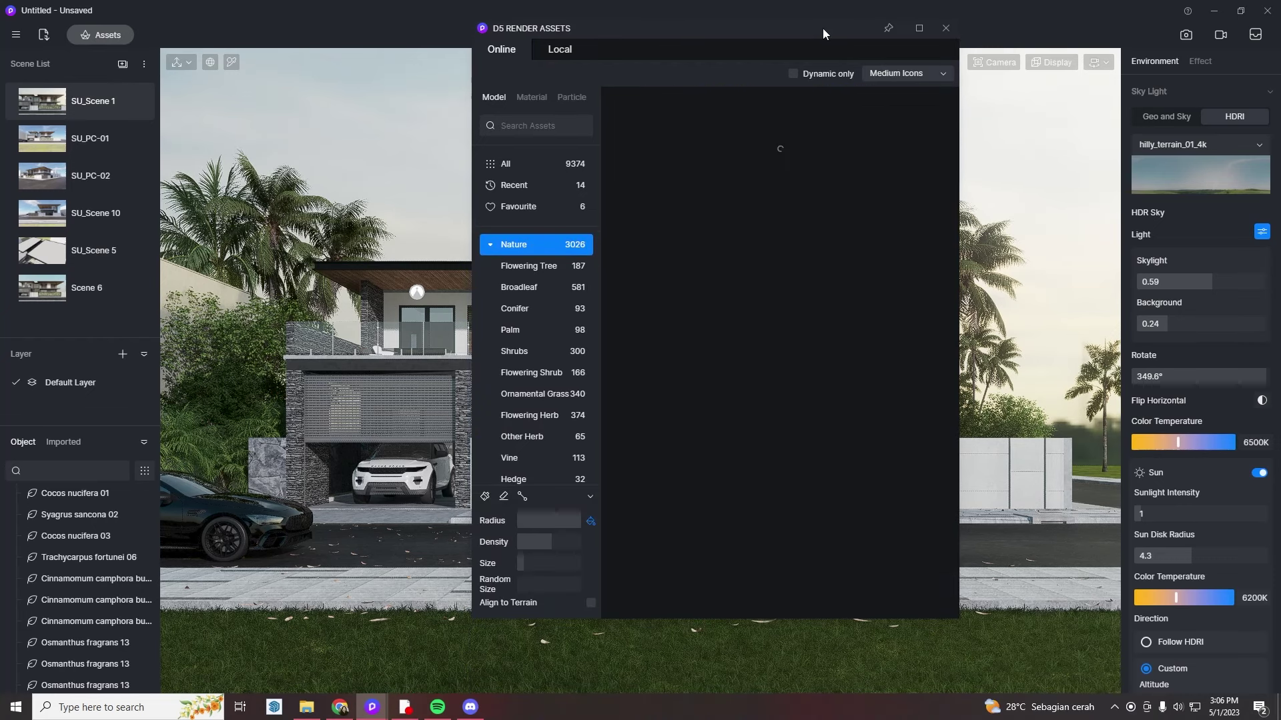
left_click_drag(823, 28, 875, 696)
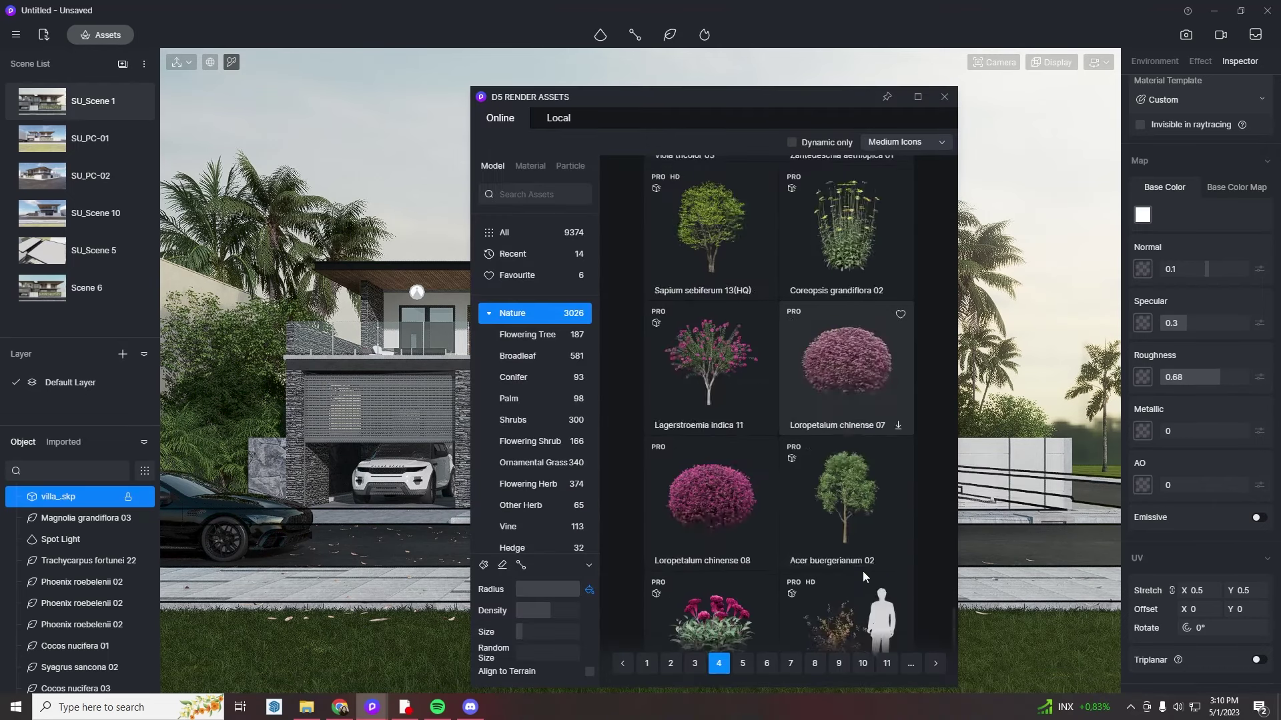
scroll(863, 573, "down", 7)
left_click(744, 664)
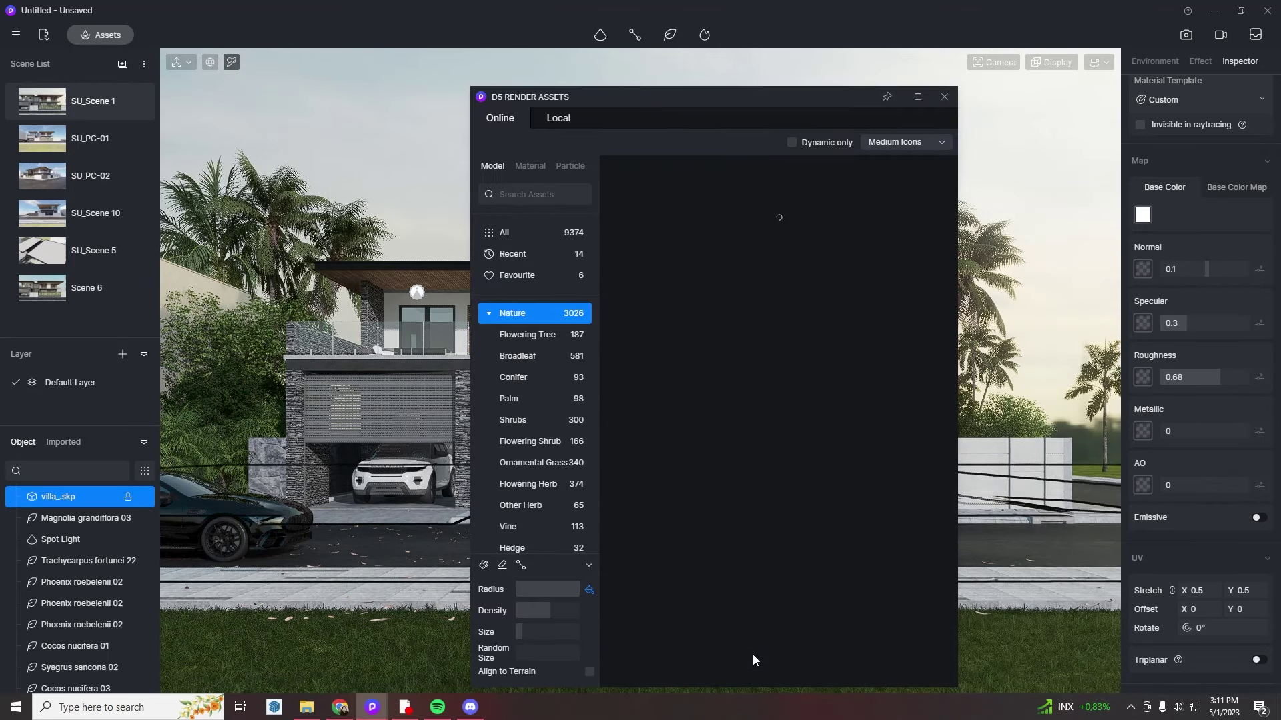
left_click_drag(833, 102, 842, 687)
- Rearrange the Cocos nucifera palms near the planter's far end so their trunks and crowns spread out behind the front wall
left_click(900, 400)
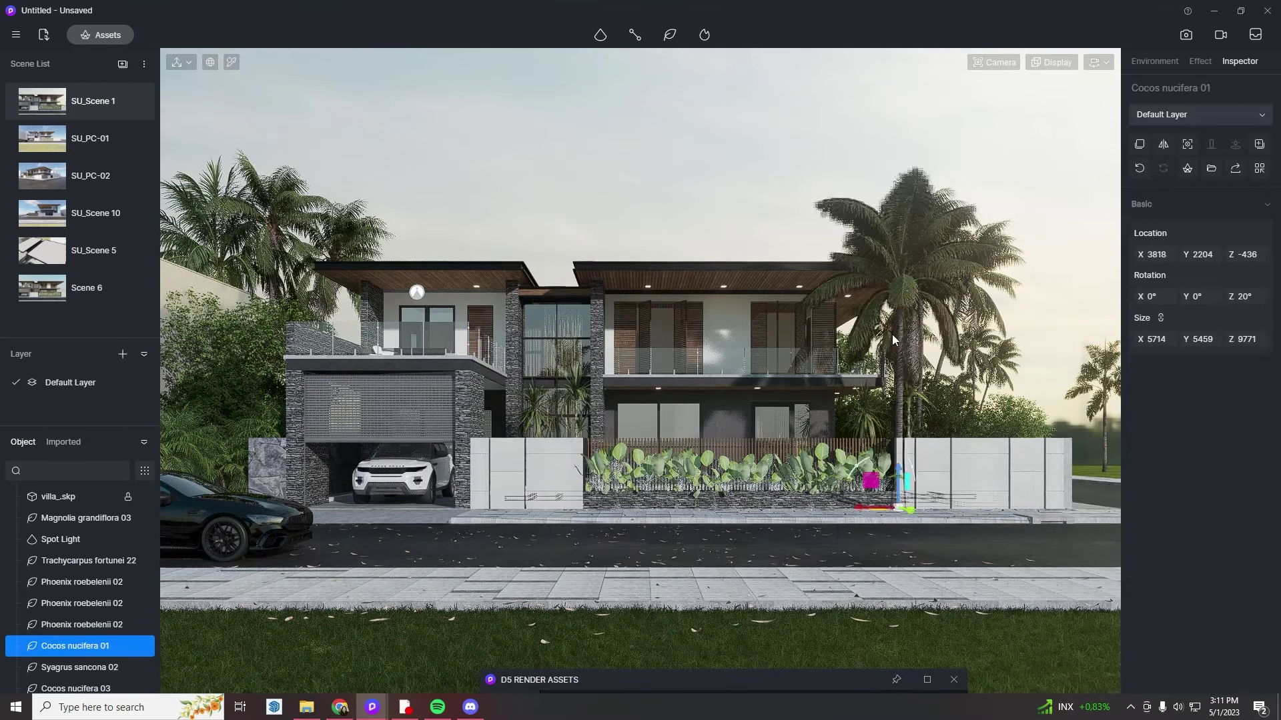
left_click_drag(873, 515, 845, 516)
left_click(787, 105)
left_click(1005, 250)
left_click_drag(929, 495, 905, 516)
left_click(890, 380)
left_click(851, 174)
left_click(879, 271)
key("ctrl+z")
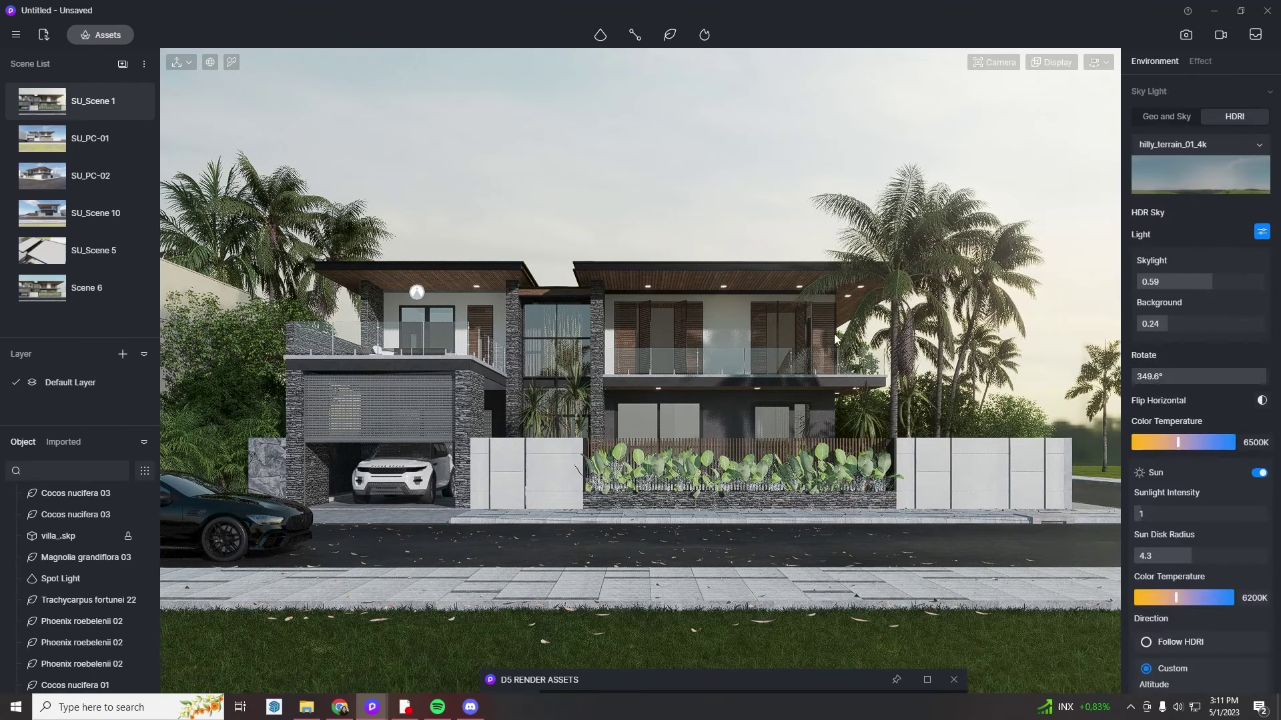
- Darken the front wall panels' base colour to a grey with value 57 and adjust their roughness and specular
left_click(834, 333)
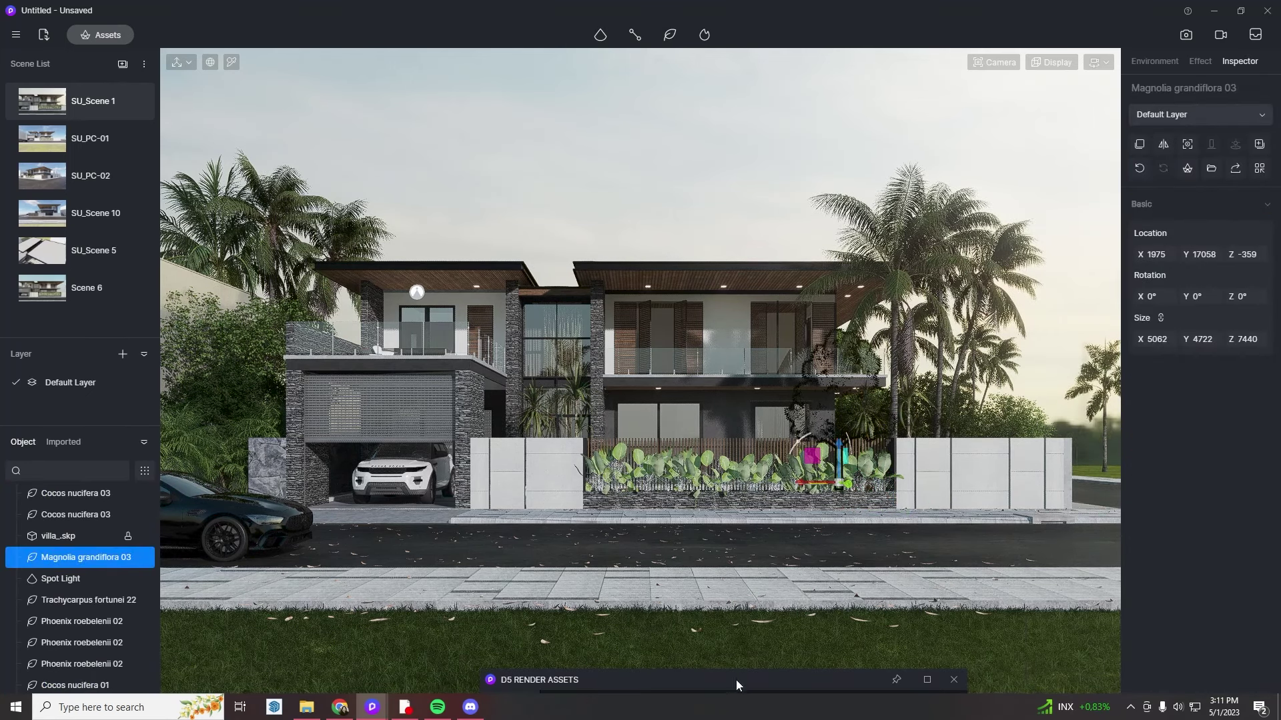
left_click(987, 475)
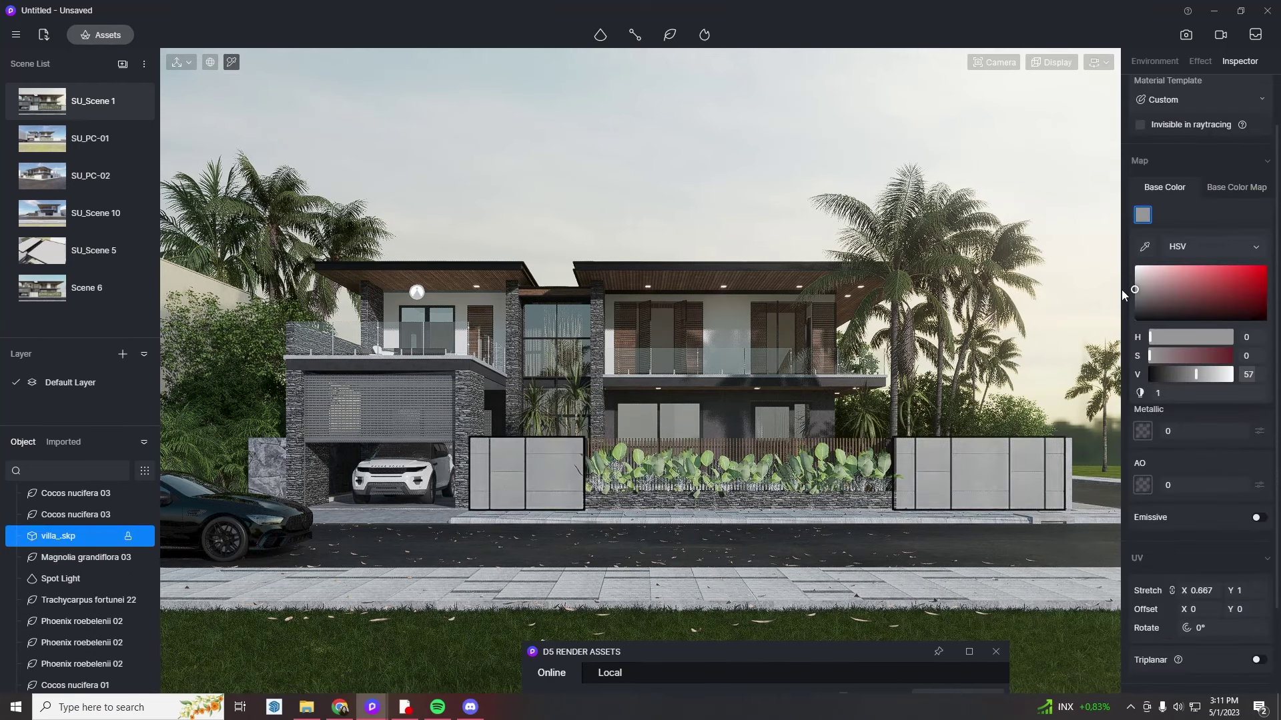
left_click_drag(1169, 378, 1183, 378)
left_click_drag(1186, 324, 1194, 323)
scroll(1194, 323, "down", 2)
left_click(1089, 246)
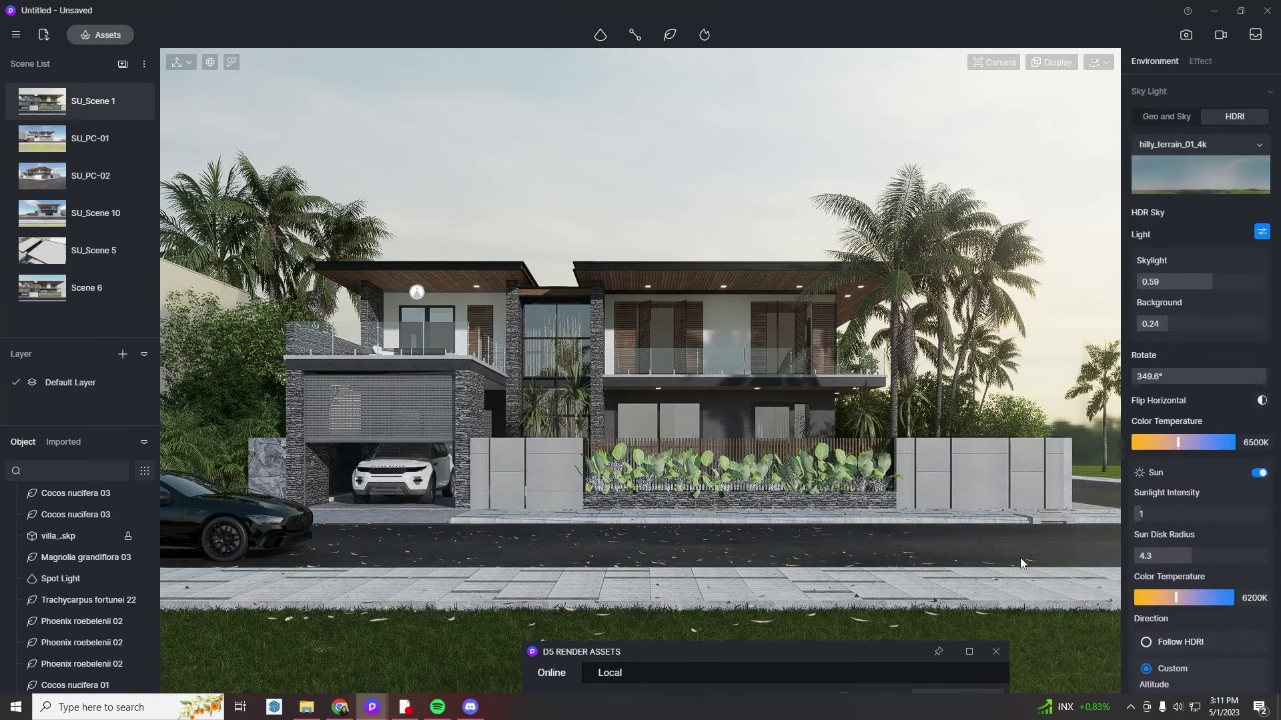
- Place an Aglaia odorata Lour 01 bush at each end of the front planter, one of them at about X 4495, Y -110, Z -332
left_click_drag(890, 652, 888, 169)
scroll(916, 363, "down", 10)
scroll(879, 437, "down", 20)
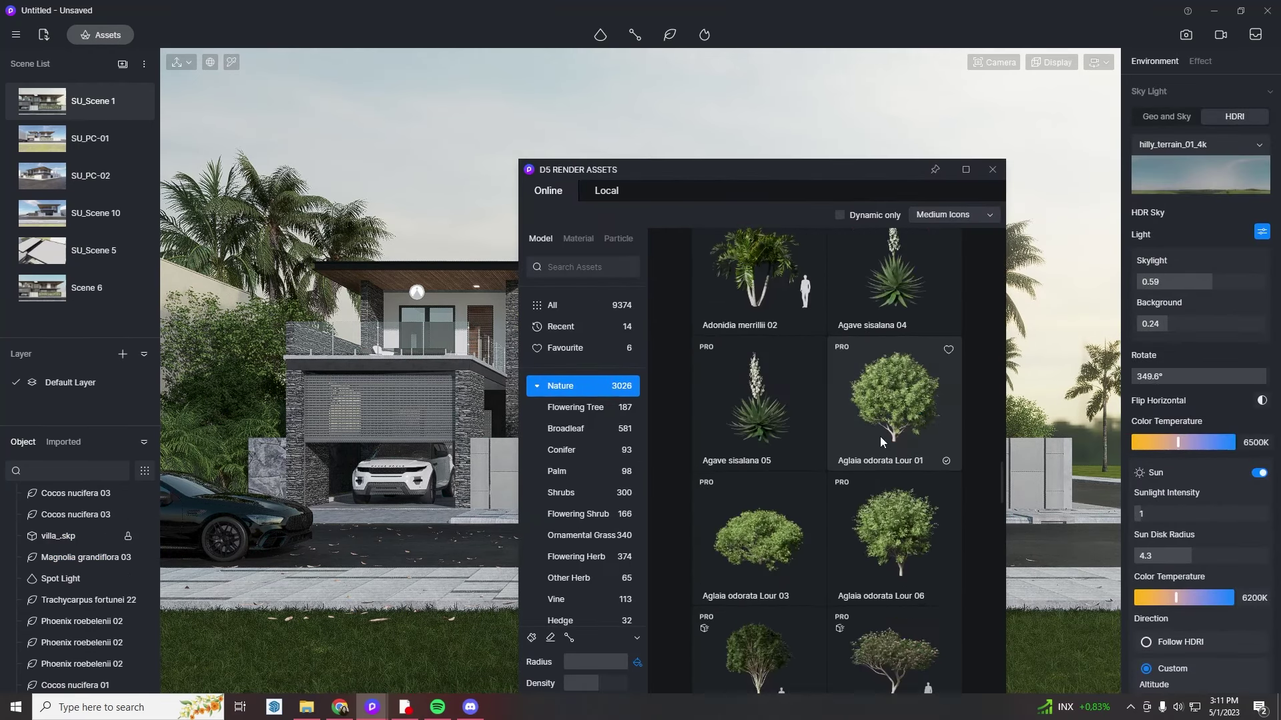
scroll(879, 437, "up", 3)
left_click(886, 357)
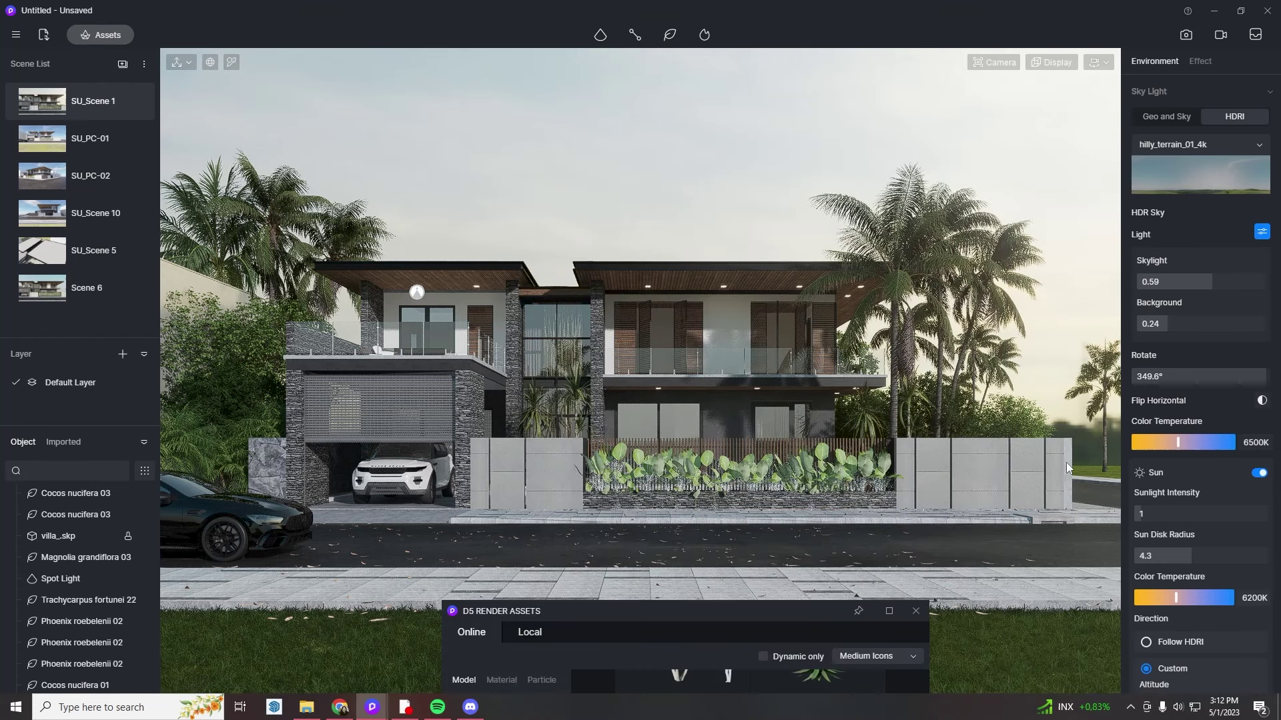
mouse_move(875, 379)
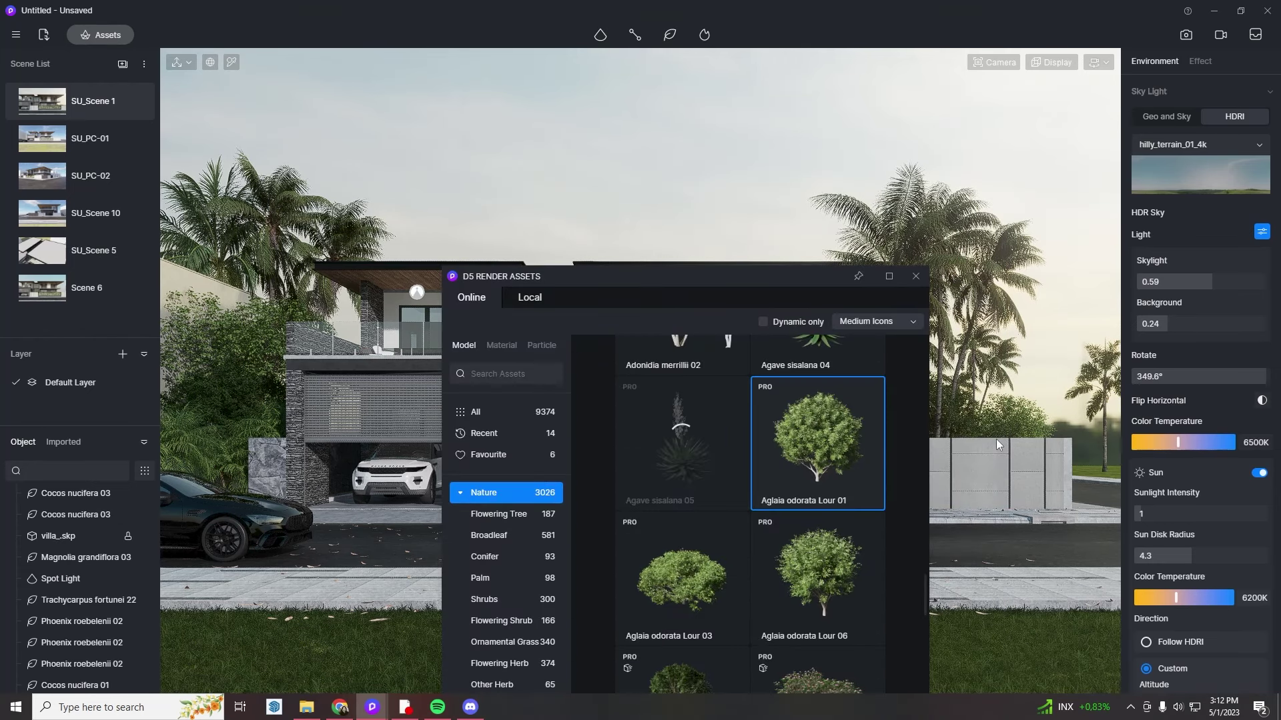
scroll(755, 435, "up", 10)
scroll(755, 435, "down", 8)
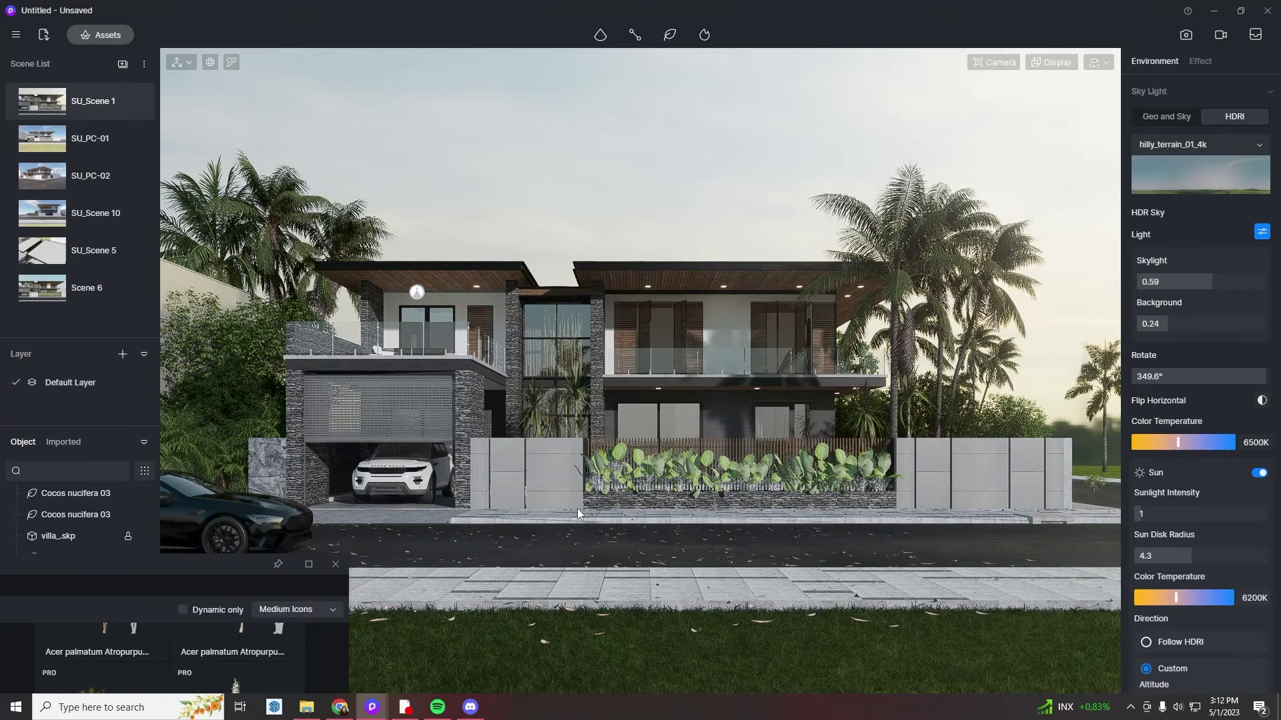
left_click(585, 513)
left_click(899, 510)
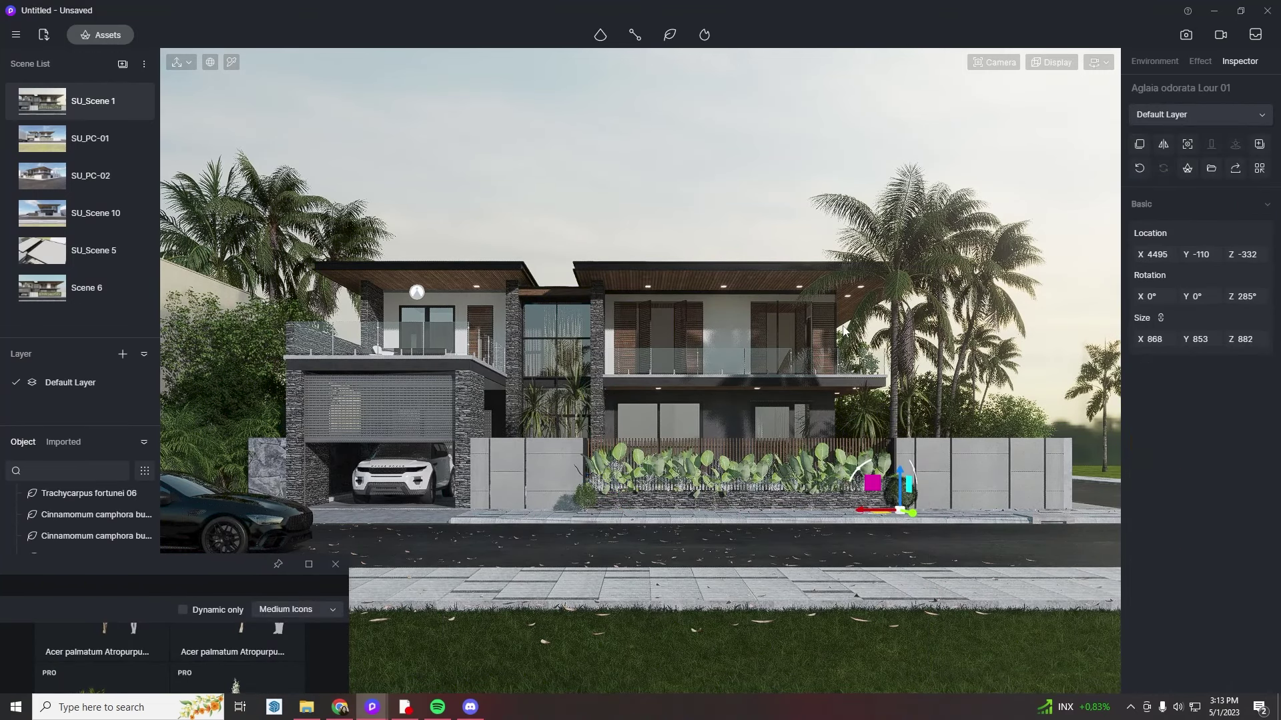
right_click(736, 441)
- Find the Berberis thunbergii 01 shrub among the Nature models and pick it for placement
scroll(774, 486, "down", 12)
scroll(774, 485, "up", 4)
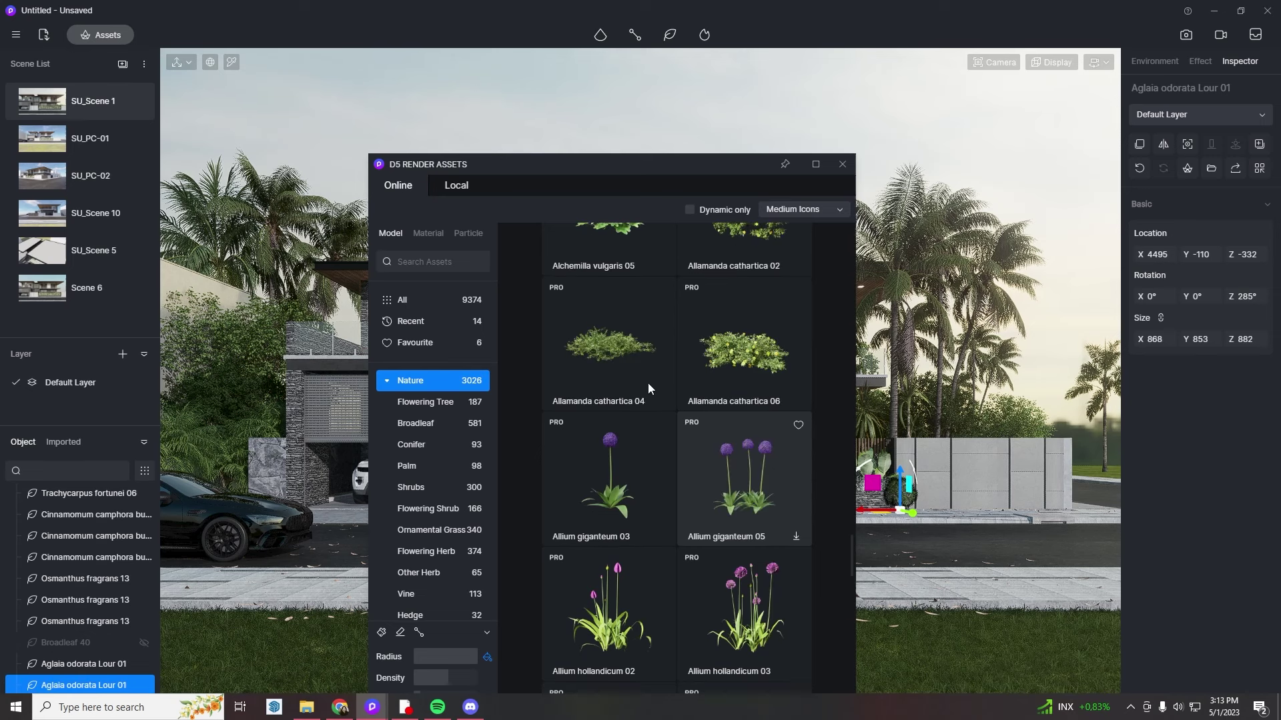
scroll(647, 383, "down", 10)
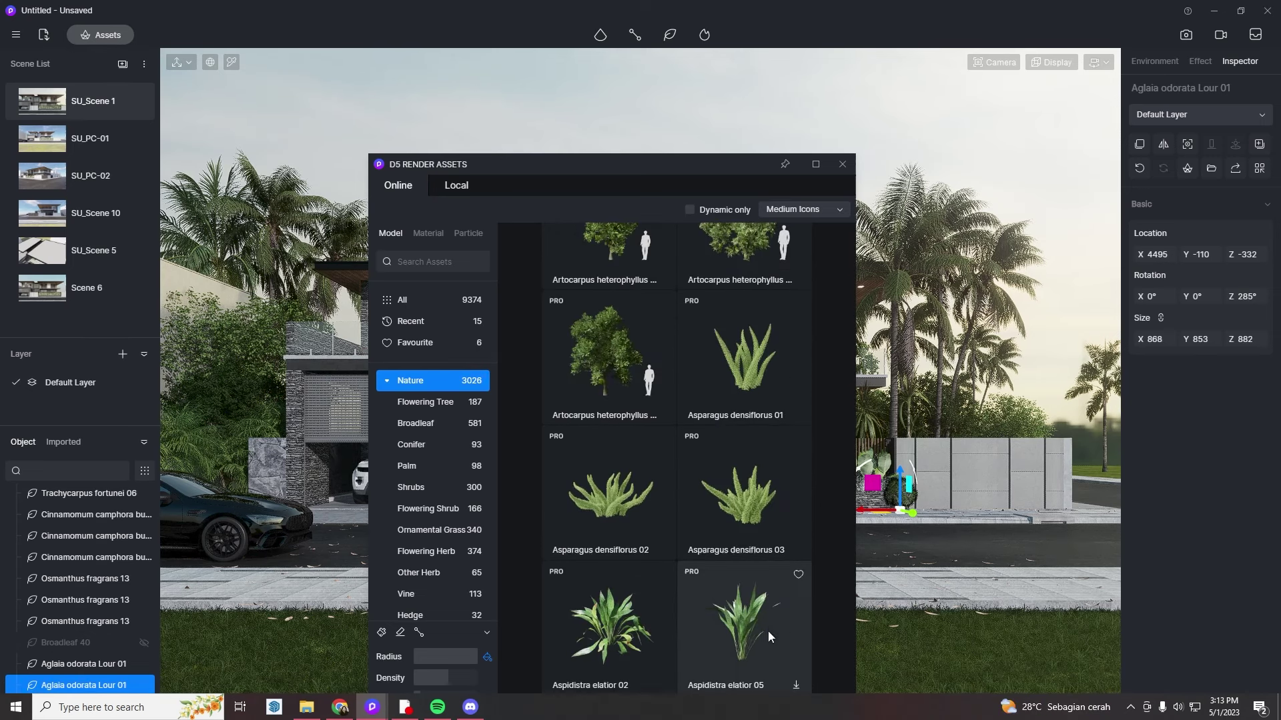
left_click_drag(680, 164, 706, 18)
left_click(694, 585)
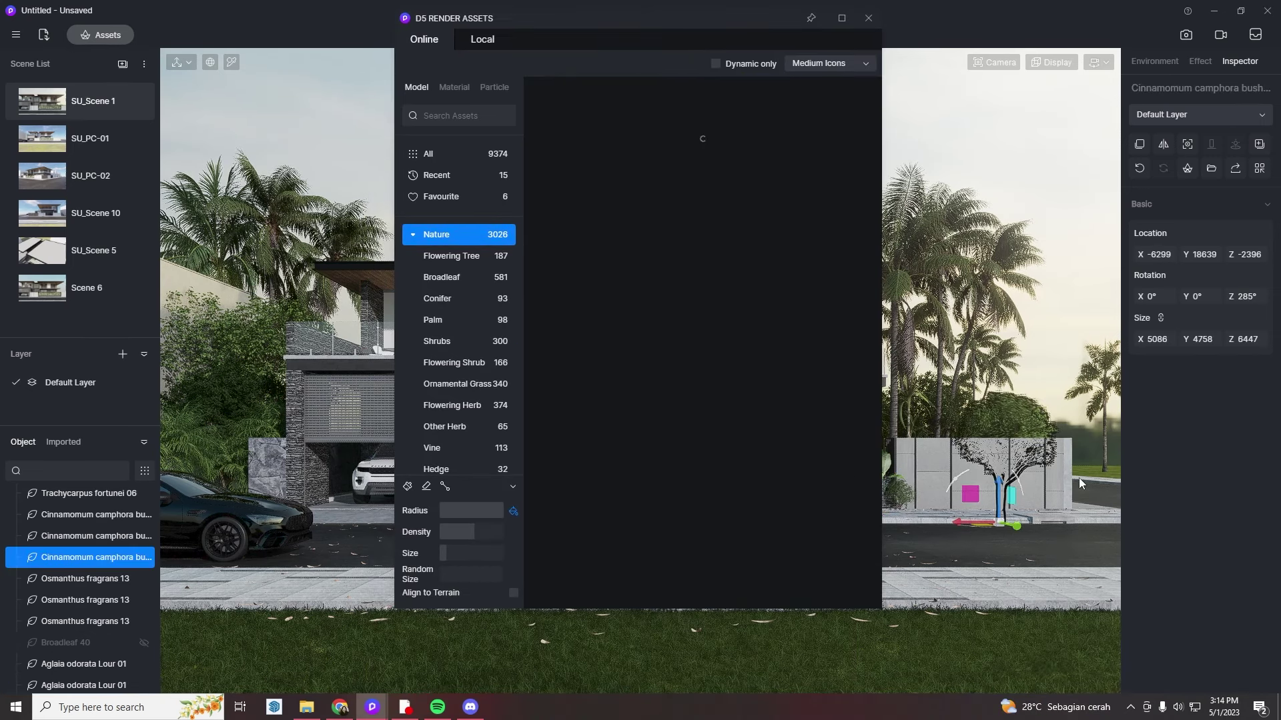
scroll(760, 440, "down", 12)
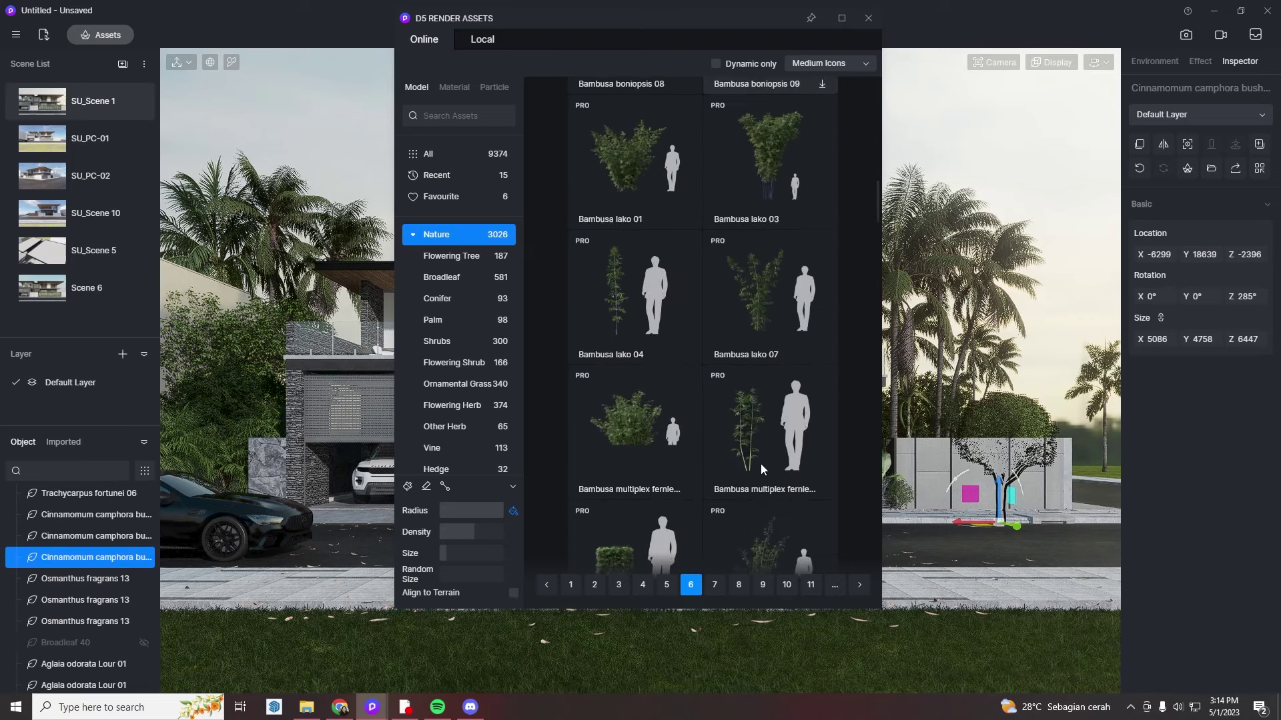
scroll(761, 463, "down", 10)
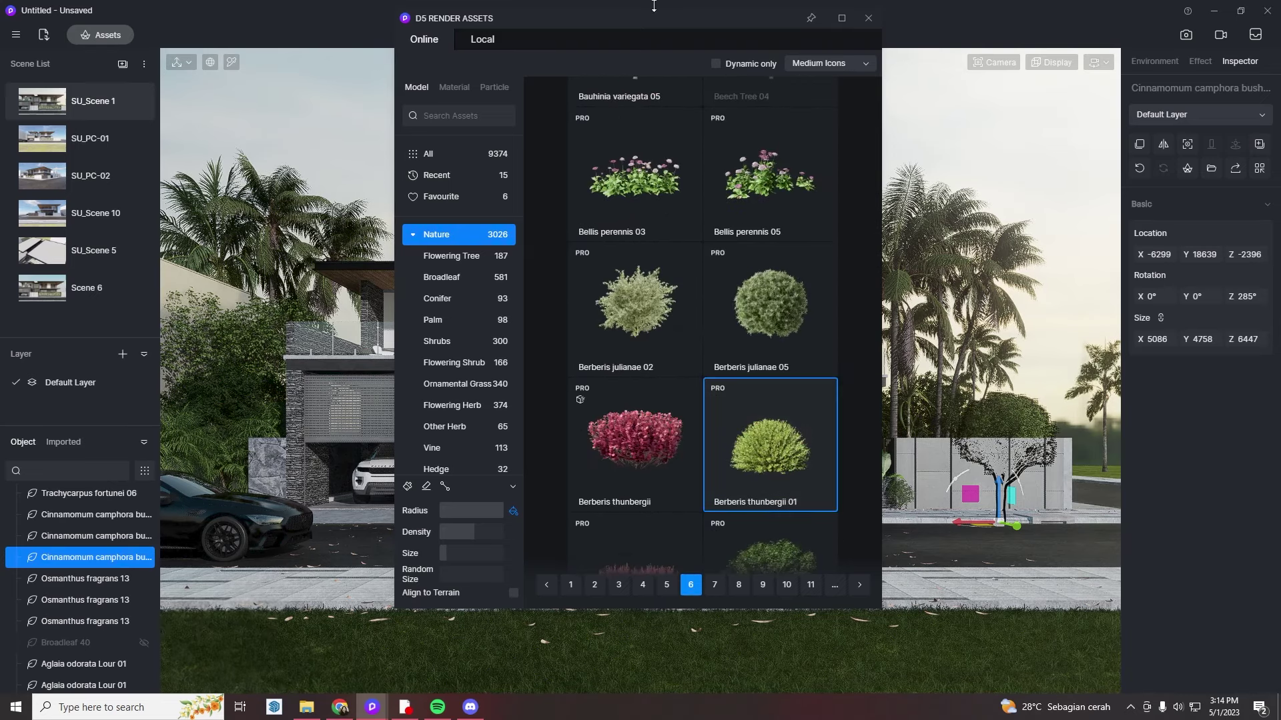
- Place Berberis thunbergii 01 shrubs at the near lawn's edge, about X 6389, Y -13497, Z -450, and beside the garage entrance
left_click_drag(653, 5, 324, 42)
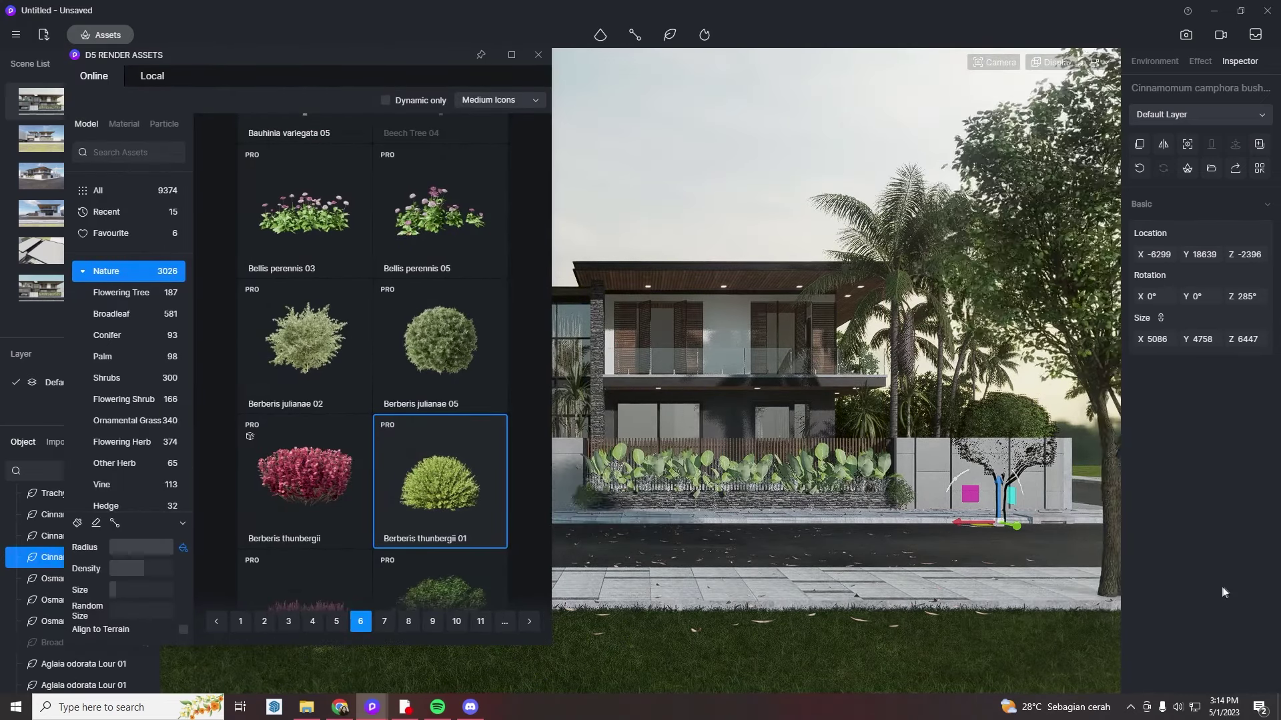
left_click(1118, 622)
scroll(468, 440, "down", 6)
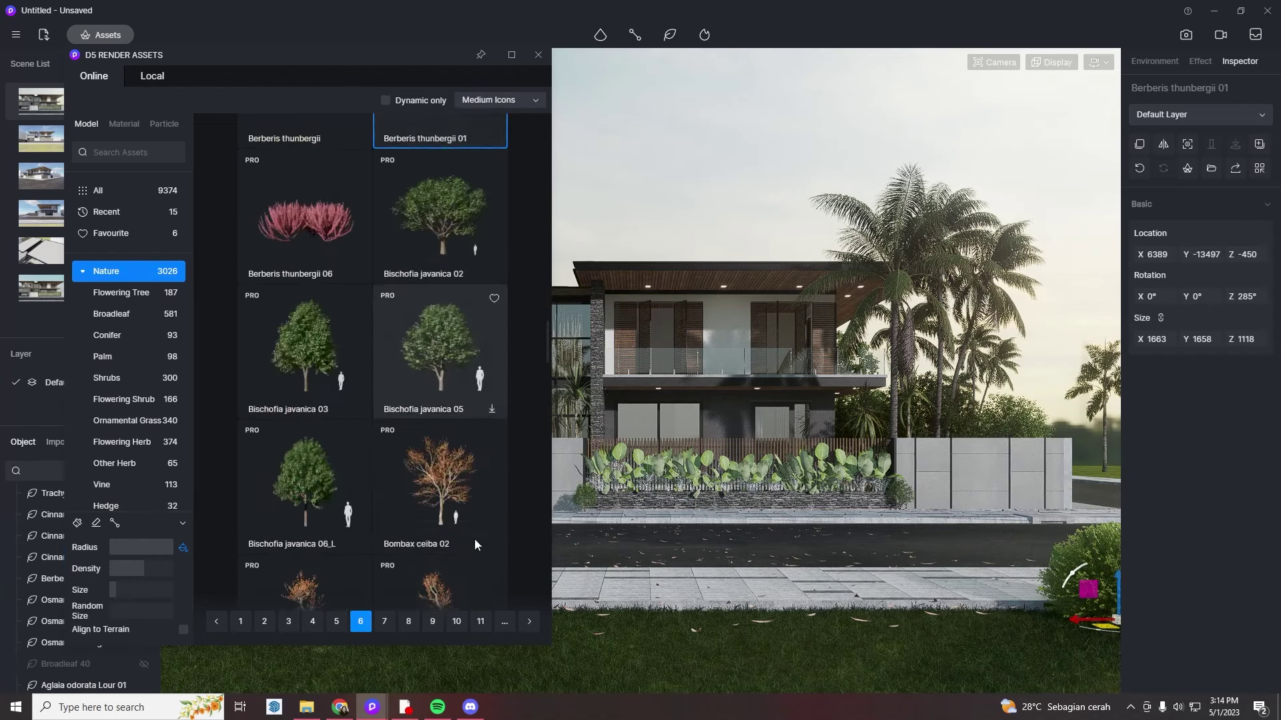
scroll(470, 542, "down", 12)
left_click_drag(361, 53, 796, 679)
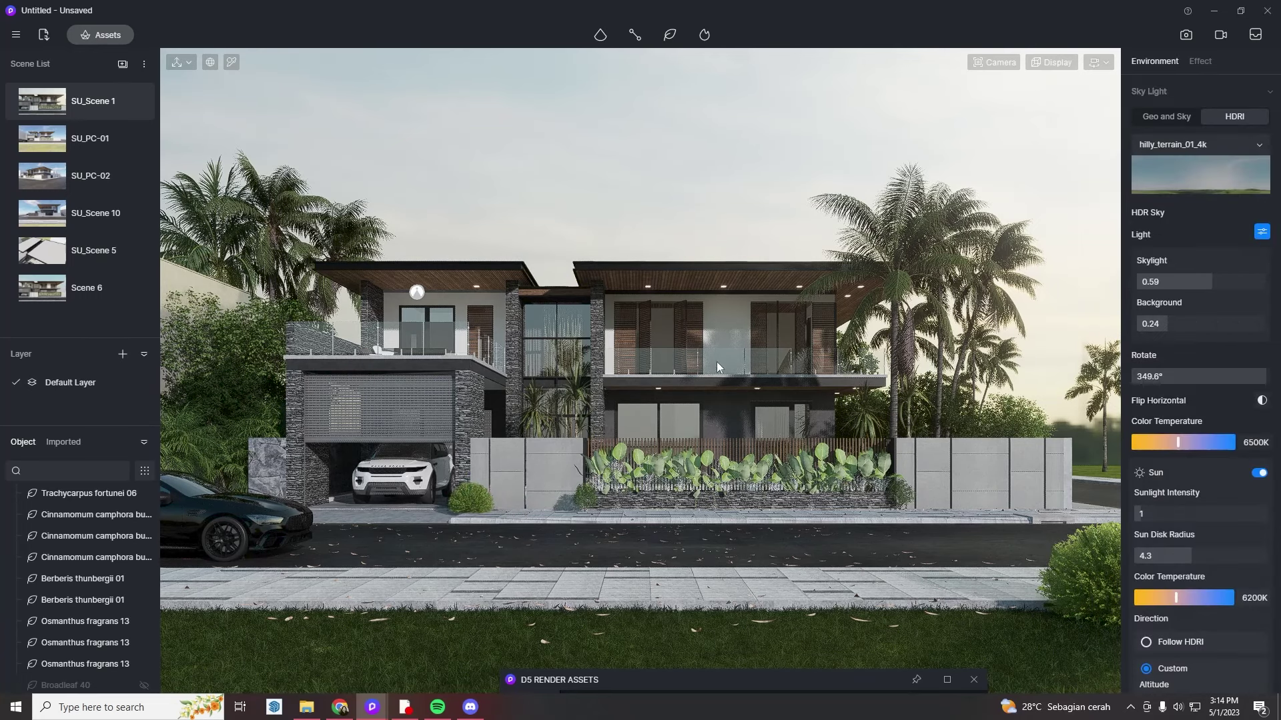
- Look through the Nature models for more greenery to add around the villa
left_click(586, 497)
left_click(827, 181)
left_click_drag(827, 679, 658, 429)
scroll(898, 569, "down", 20)
scroll(796, 533, "down", 10)
- Move a Cocos nucifera 03 palm into the foreground out of the camera's view, at about X 12146, Y -23394, Z -450
left_click(961, 333)
left_click_drag(1152, 255, 1215, 248)
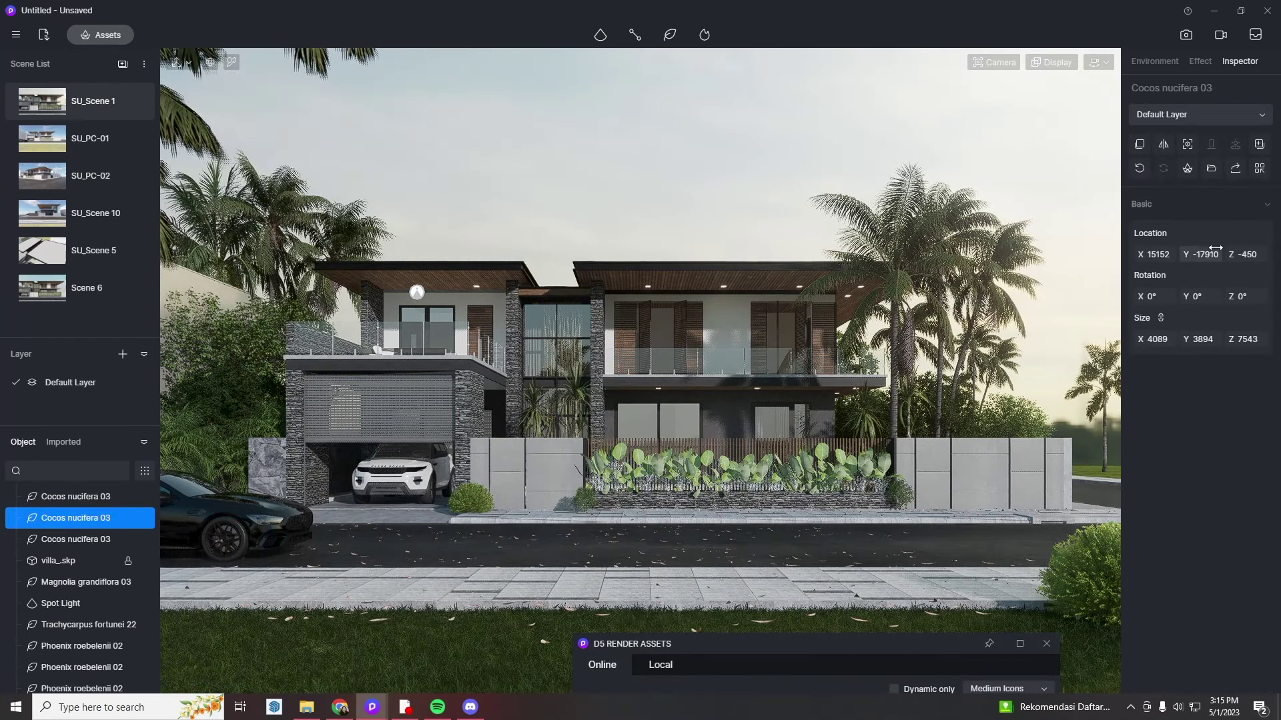
left_click_drag(633, 242, 3, 150)
left_click_drag(1155, 254, 801, 260)
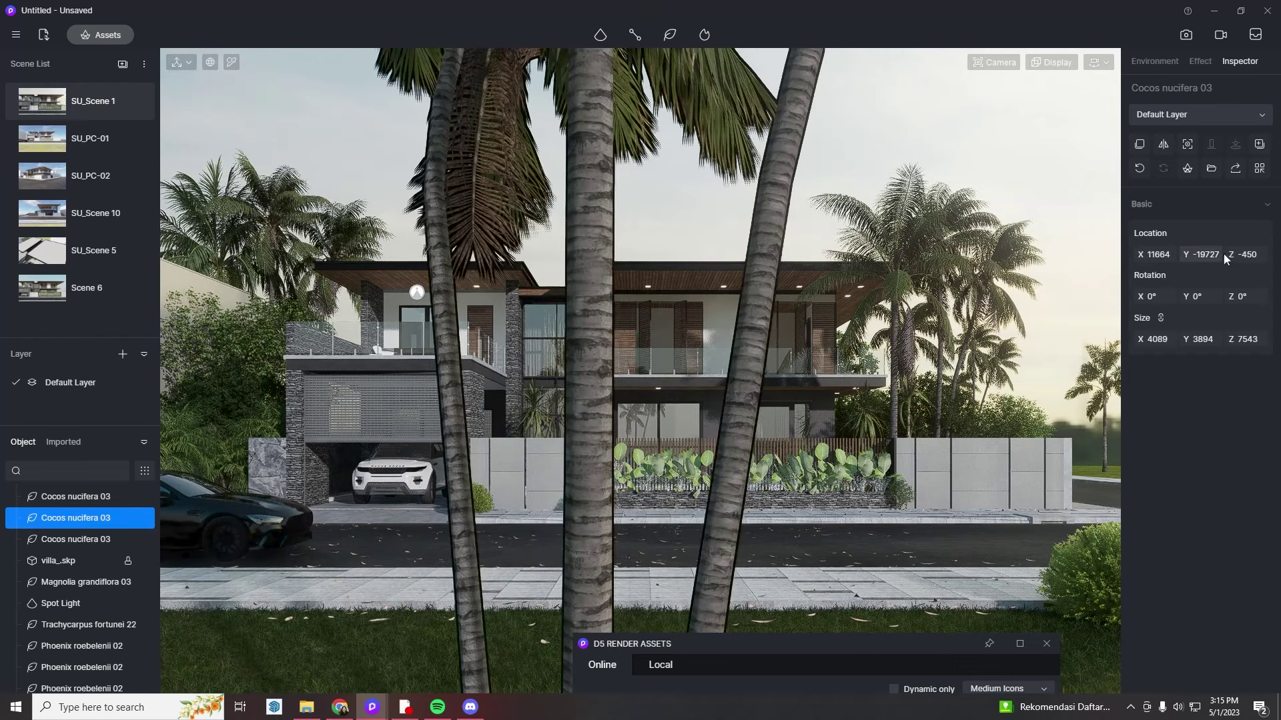
left_click_drag(1217, 254, 1008, 251)
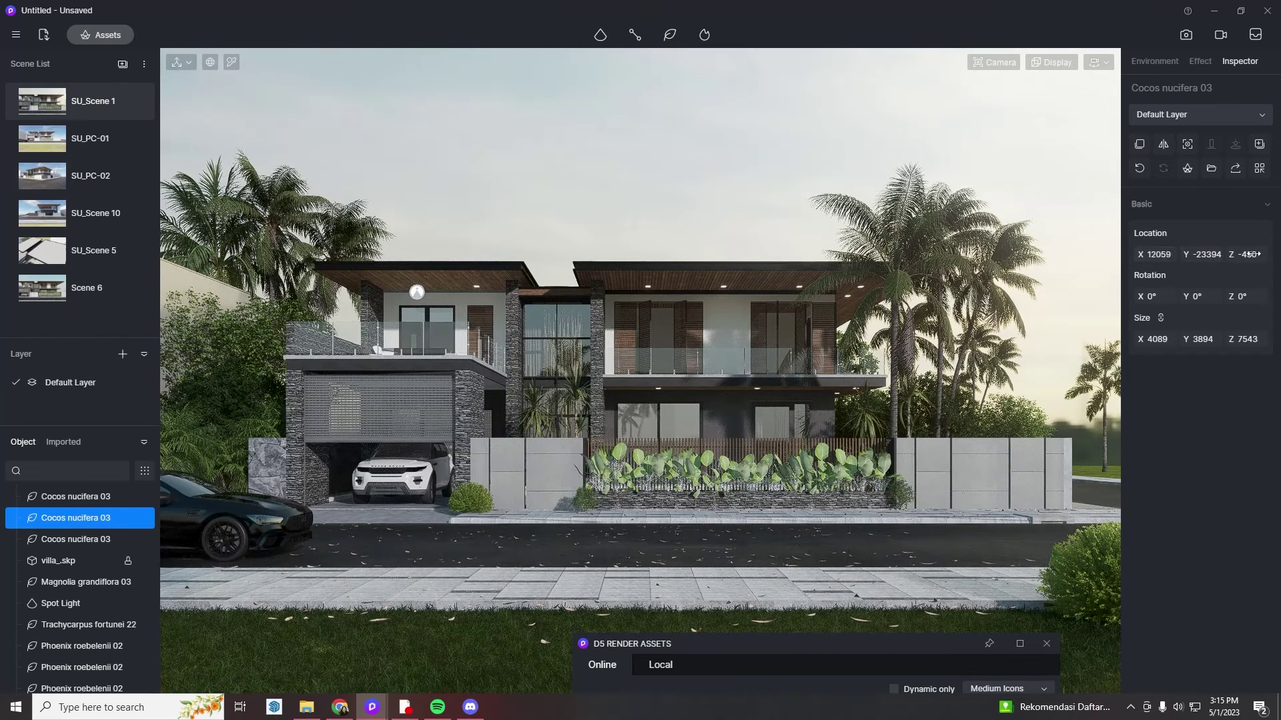
- Place a Chukrasia tabularis 04 tree behind the far front wall and lower it so only its crown rises above the wall
left_click_drag(903, 644, 865, 687)
scroll(826, 435, "down", 10)
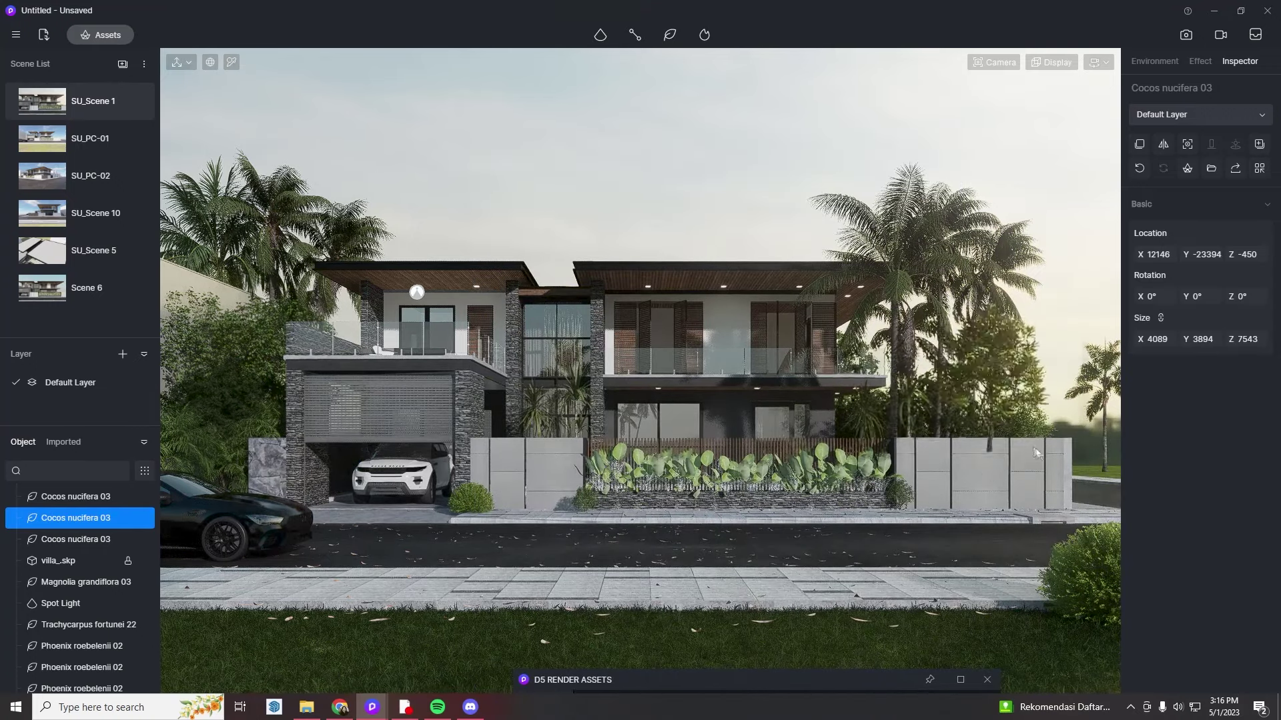
left_click(1035, 497)
left_click_drag(1004, 467, 1004, 486)
left_click(1056, 259)
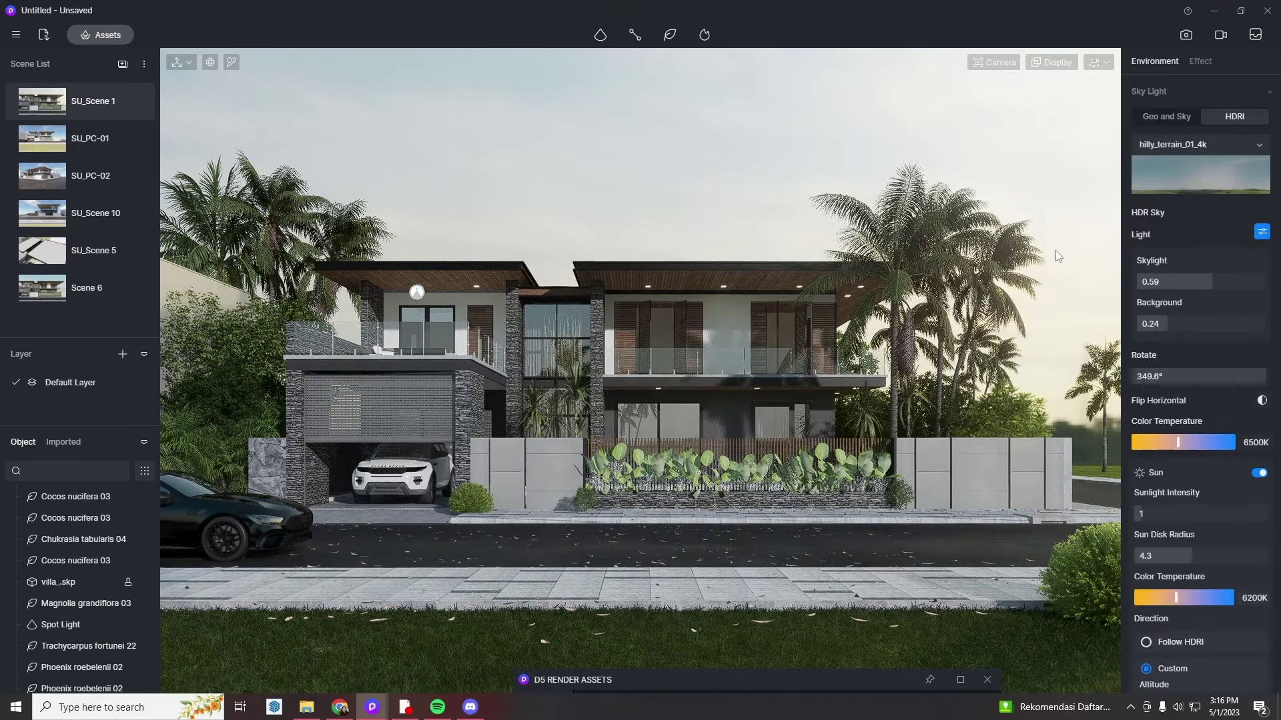
left_click(1029, 418)
left_click(958, 380)
left_click(1045, 631)
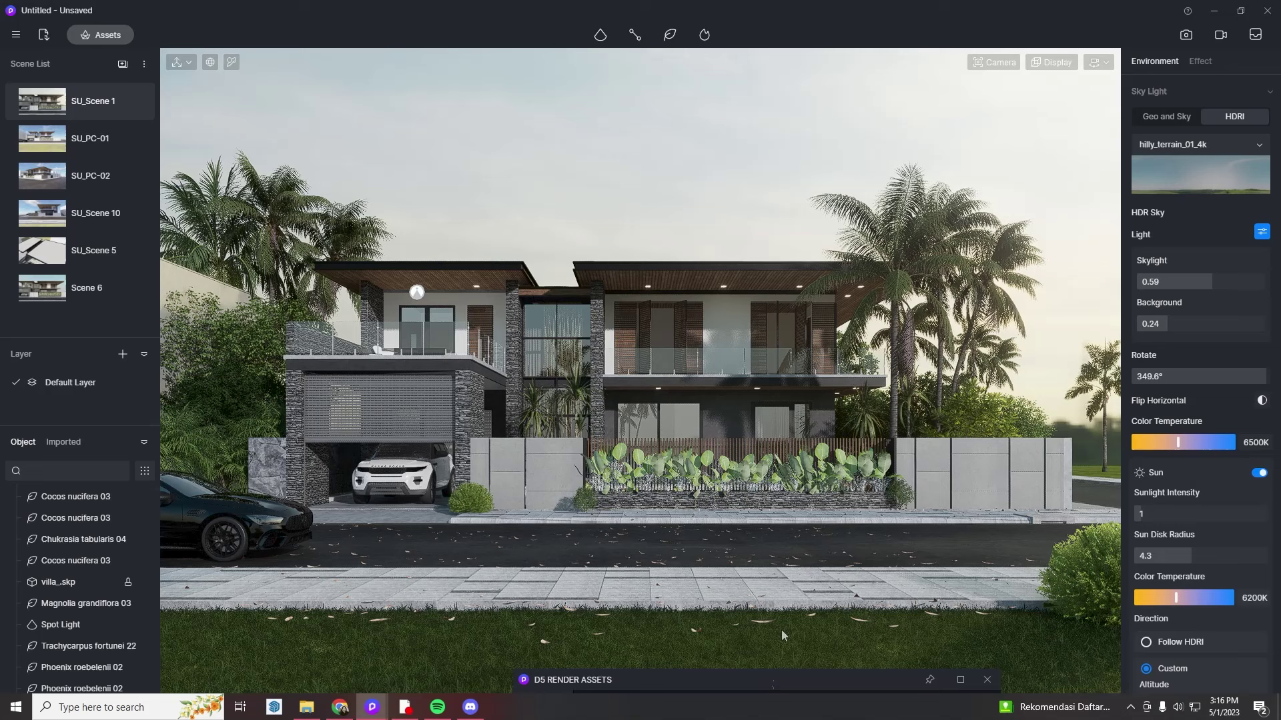
scroll(679, 590, "down", 10)
left_click_drag(774, 681, 717, 681)
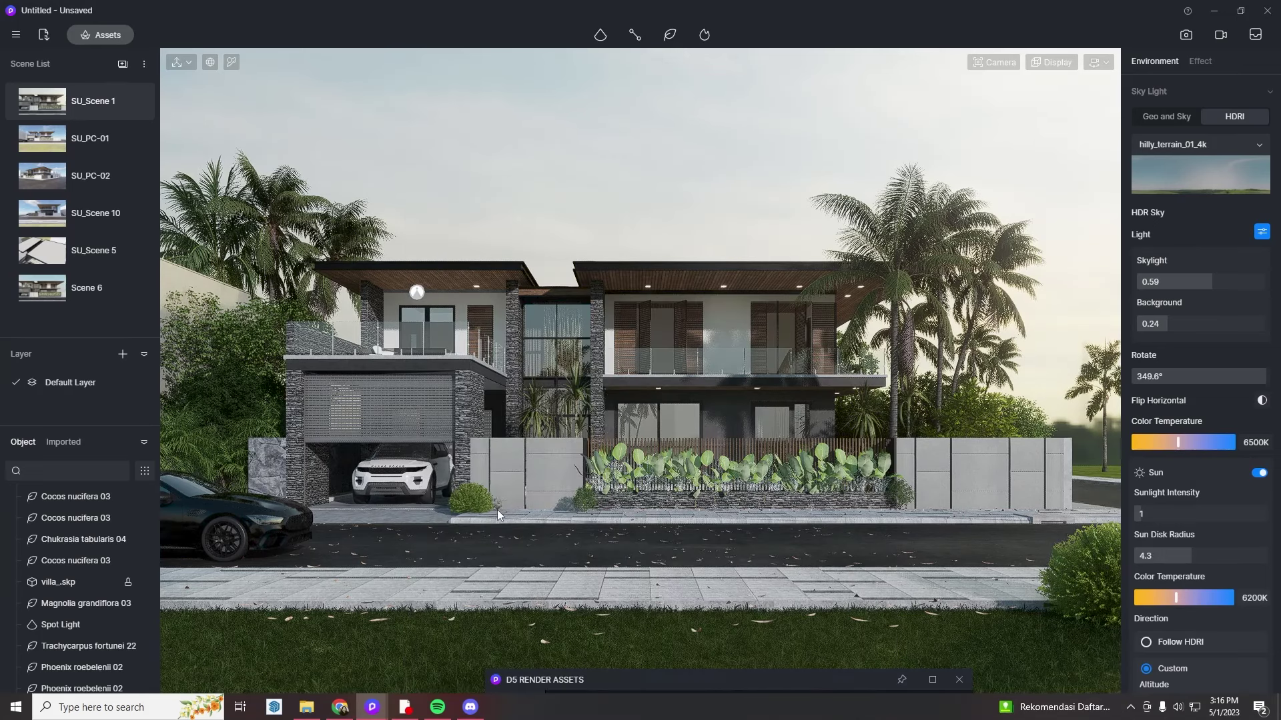
- Draw a linear vegetation path of Clusters06 plants along the foot of the front wall and set its number to 47
left_click_drag(816, 682, 726, 289)
scroll(757, 414, "down", 5)
scroll(757, 400, "up", 2)
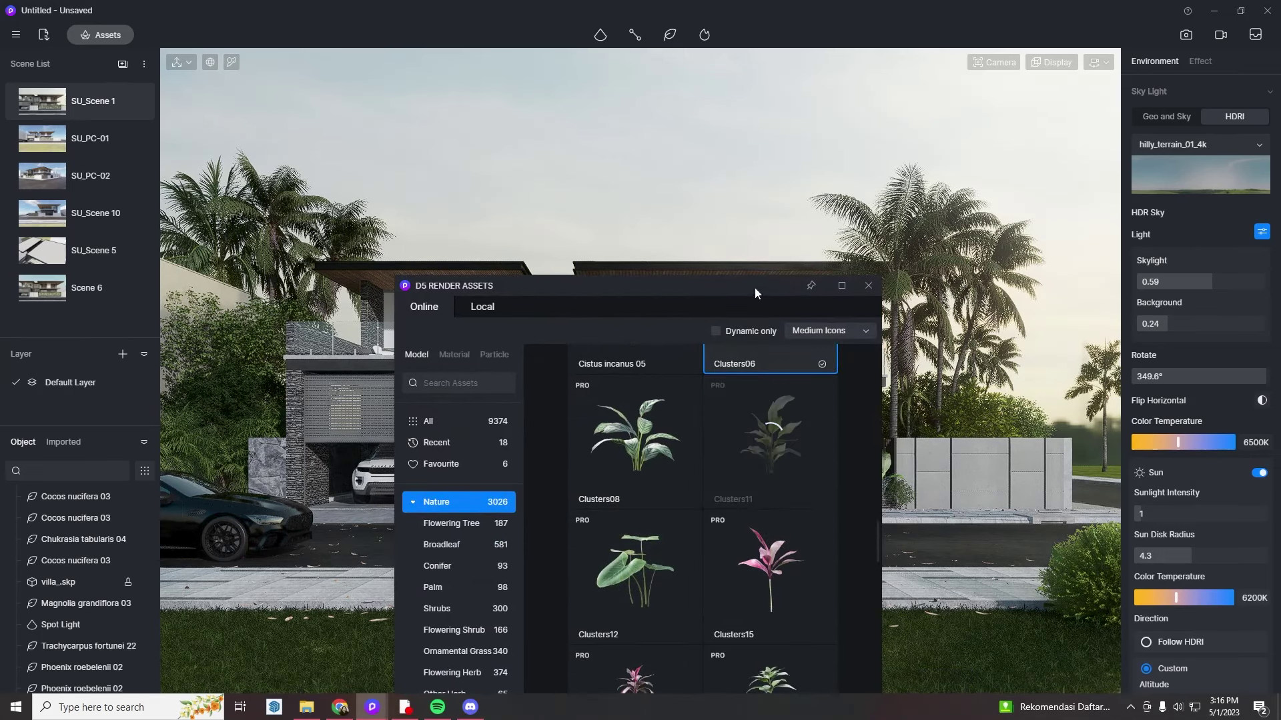
scroll(741, 515, "down", 7)
scroll(738, 517, "down", 3)
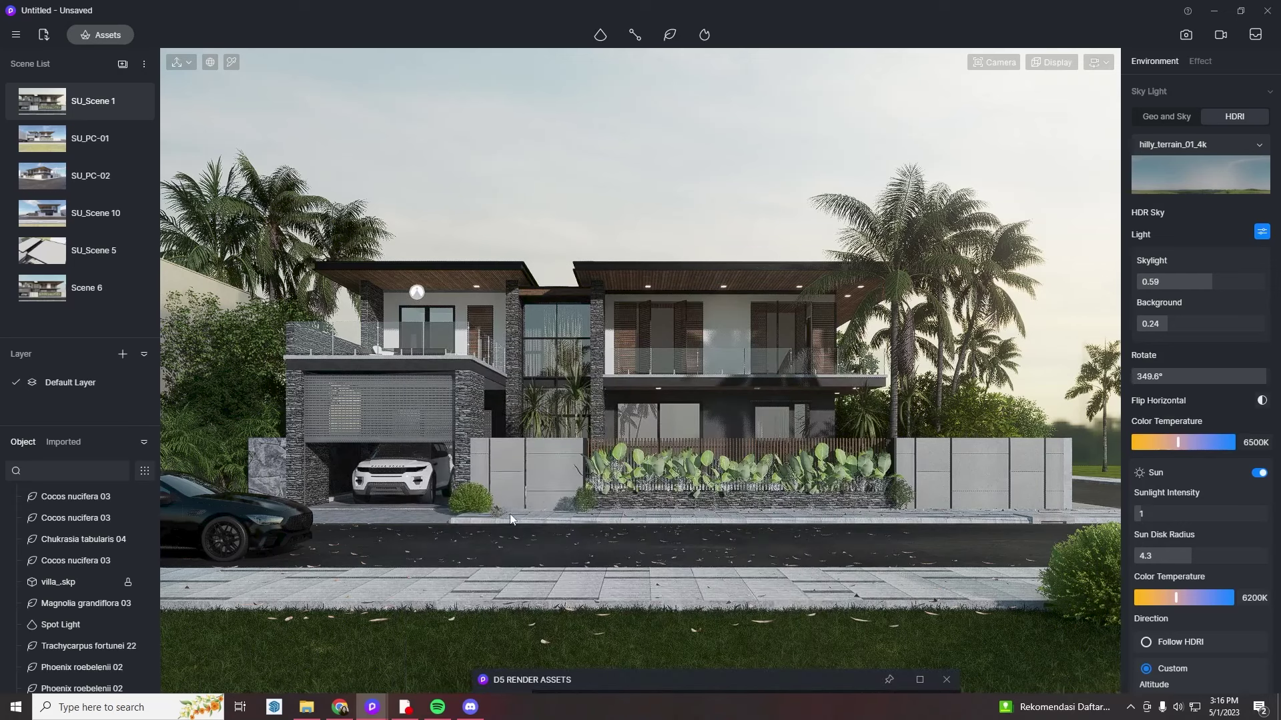
left_click(660, 106)
left_click(489, 505)
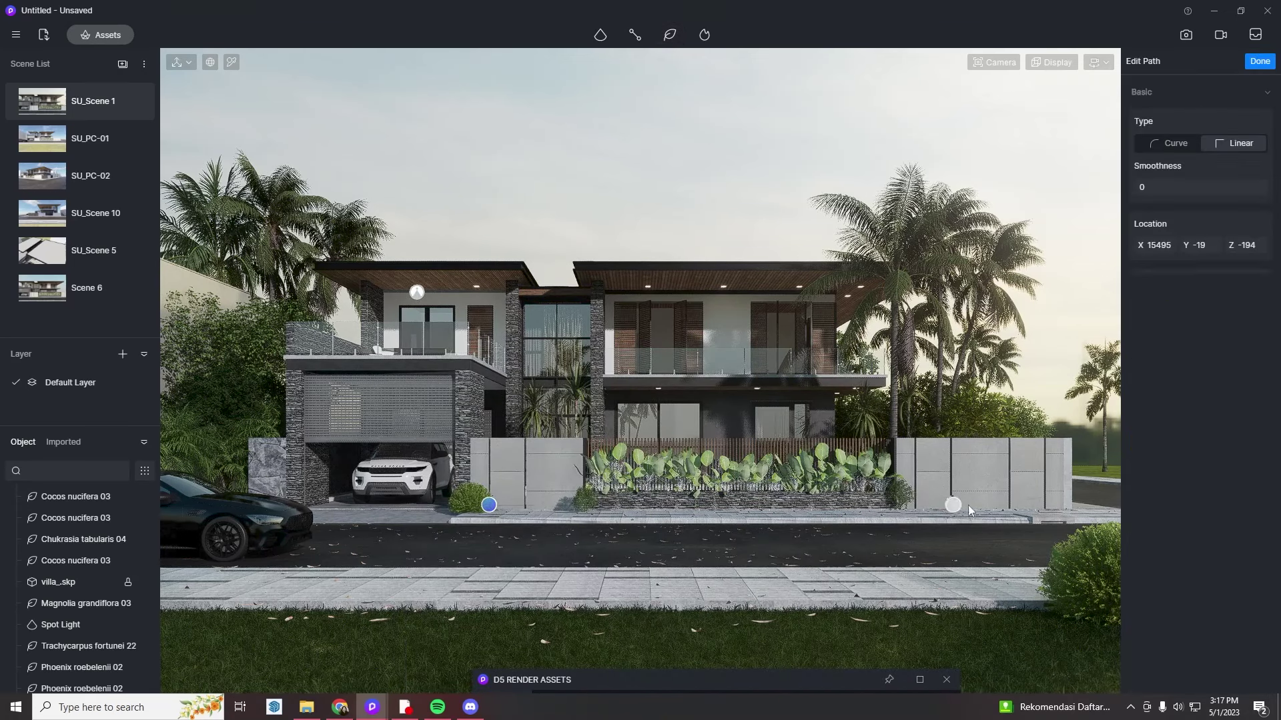
double_click(1074, 508)
left_click_drag(1206, 487, 1196, 488)
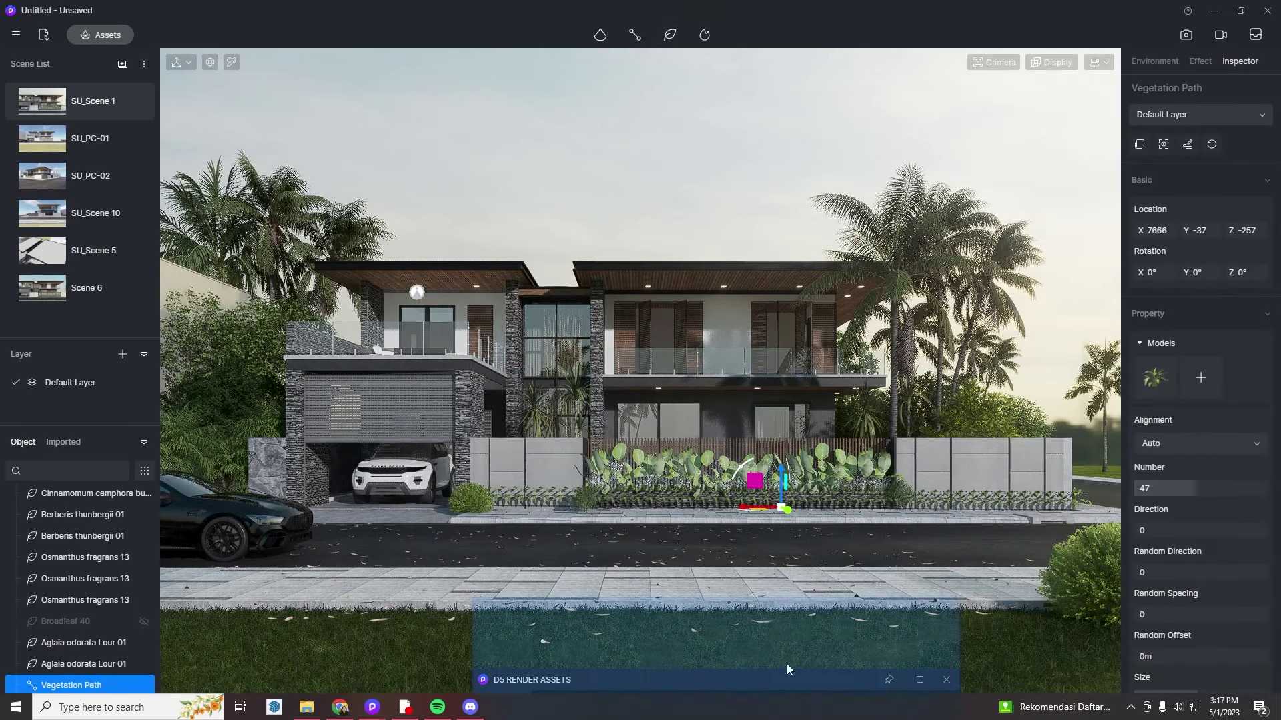
- Look through the Nature models for a different low plant for the path along the front wall
left_click_drag(787, 675, 879, 22)
scroll(1015, 507, "up", 10)
scroll(894, 447, "down", 1)
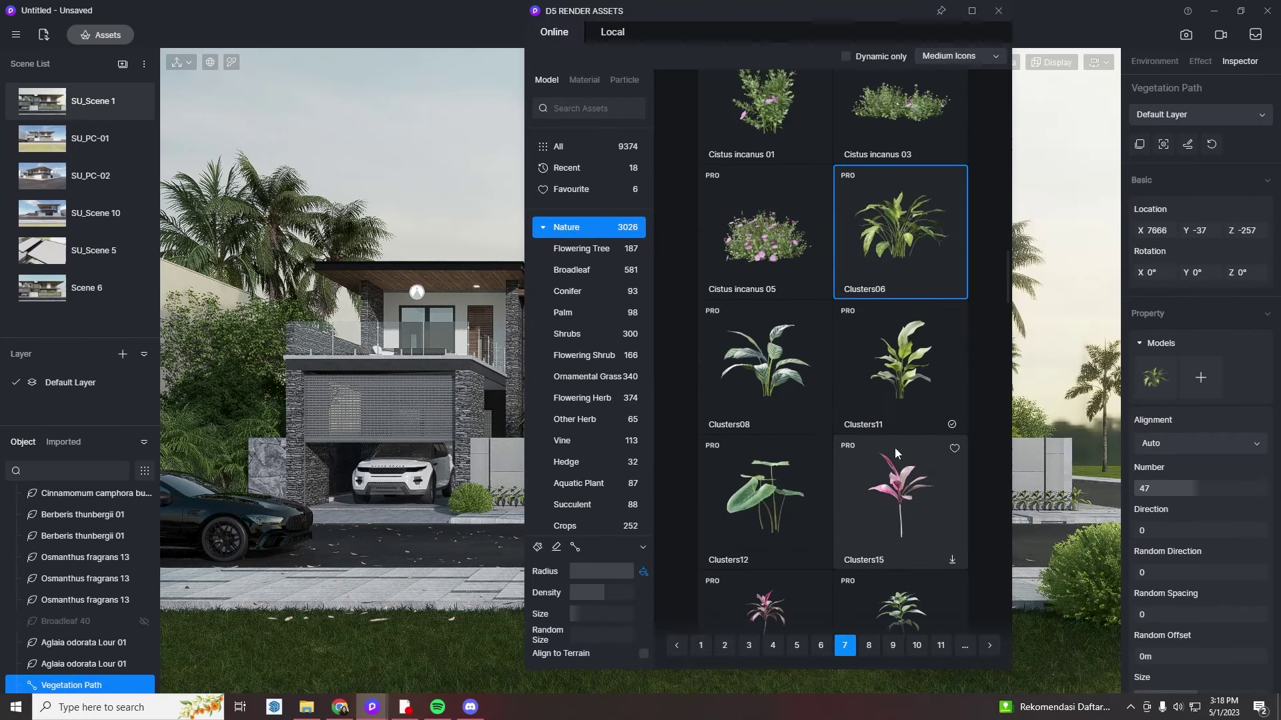
scroll(821, 399, "down", 4)
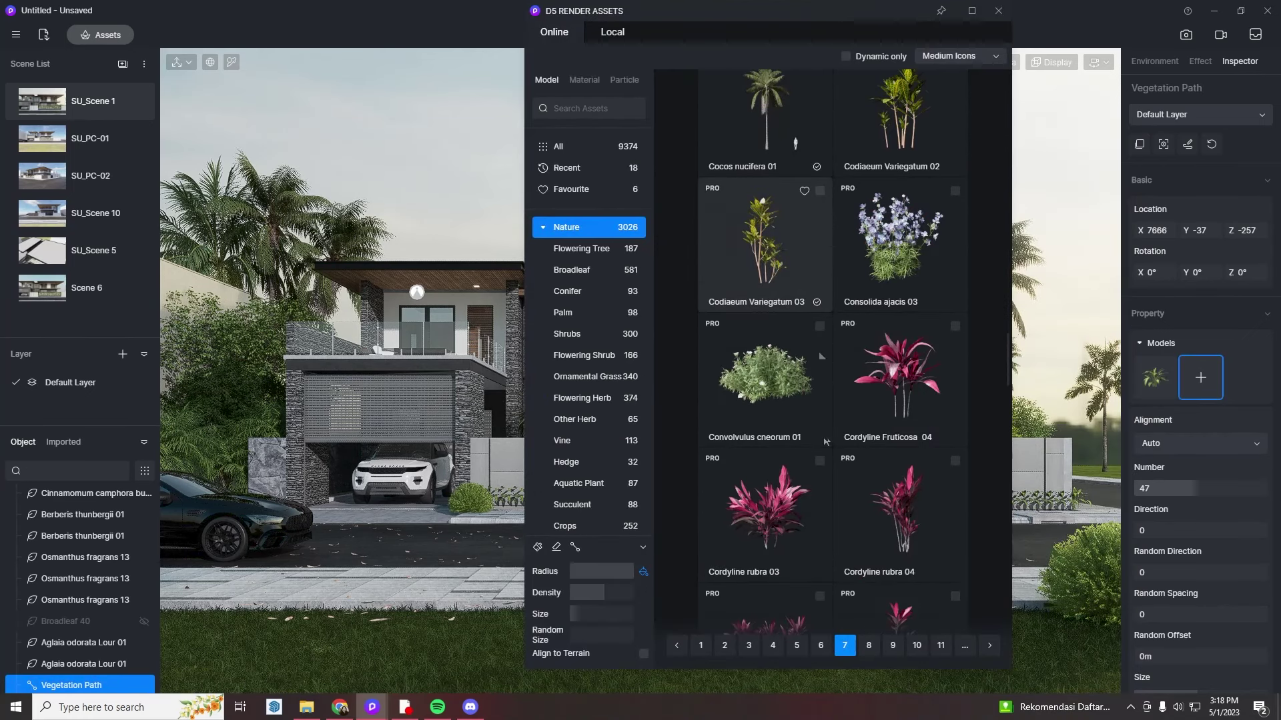
scroll(883, 358, "up", 3)
scroll(838, 277, "down", 4)
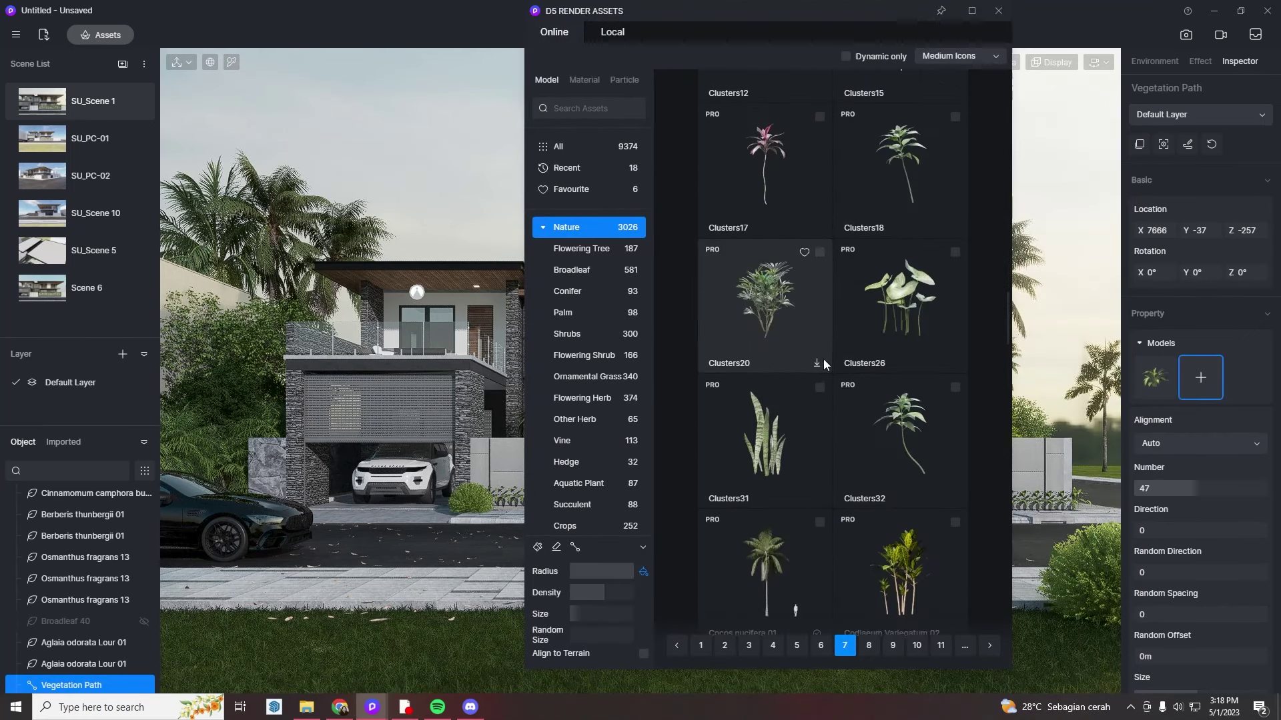
scroll(801, 438, "down", 1)
left_click_drag(801, 11, 935, 95)
scroll(951, 615, "down", 20)
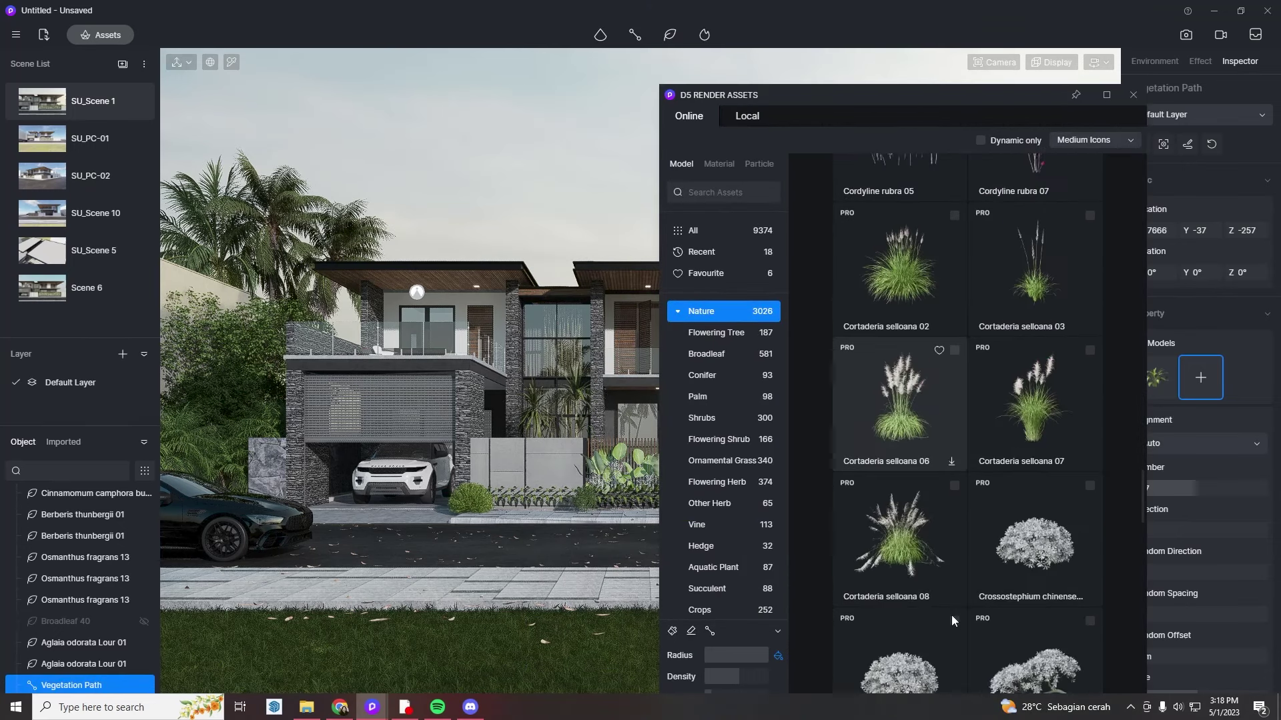
scroll(951, 615, "down", 12)
- Replace the Clusters06 path with a new linear vegetation path of Dianella ensifolia plants in front of the wall
left_click(941, 537)
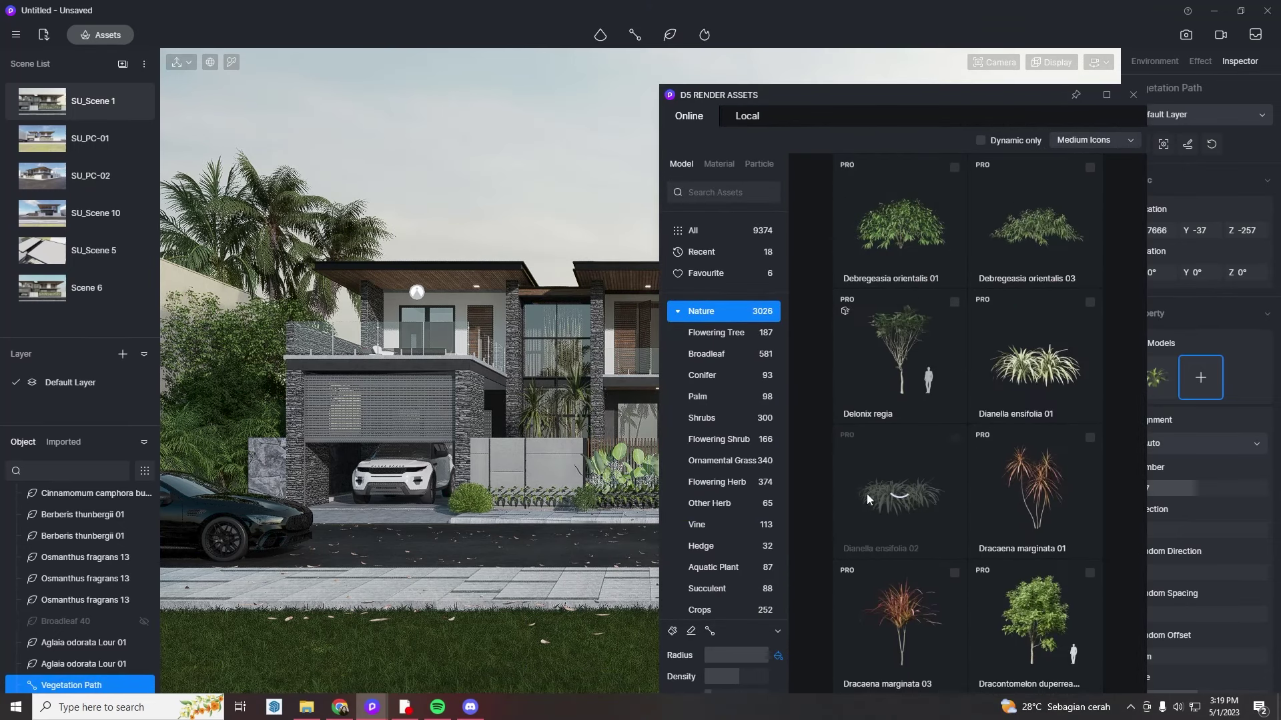
left_click(982, 270)
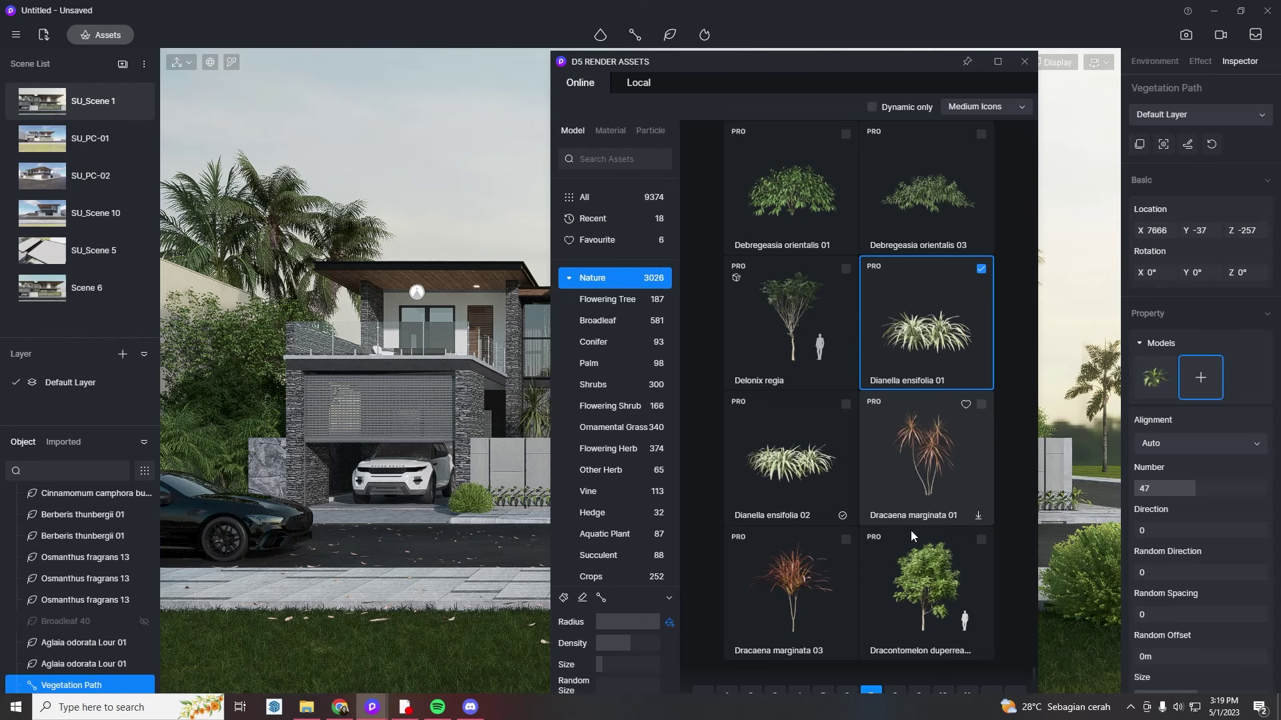
scroll(910, 531, "up", 1)
left_click(845, 335)
left_click(981, 335)
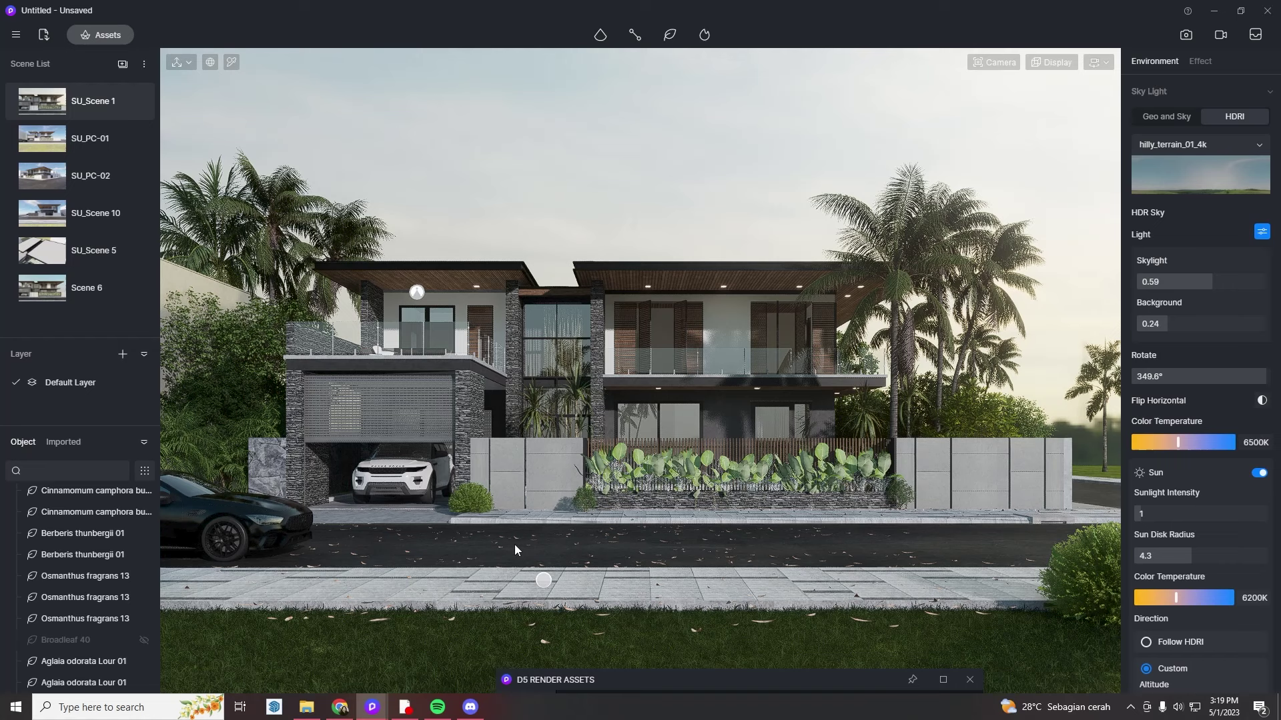
left_click(496, 546)
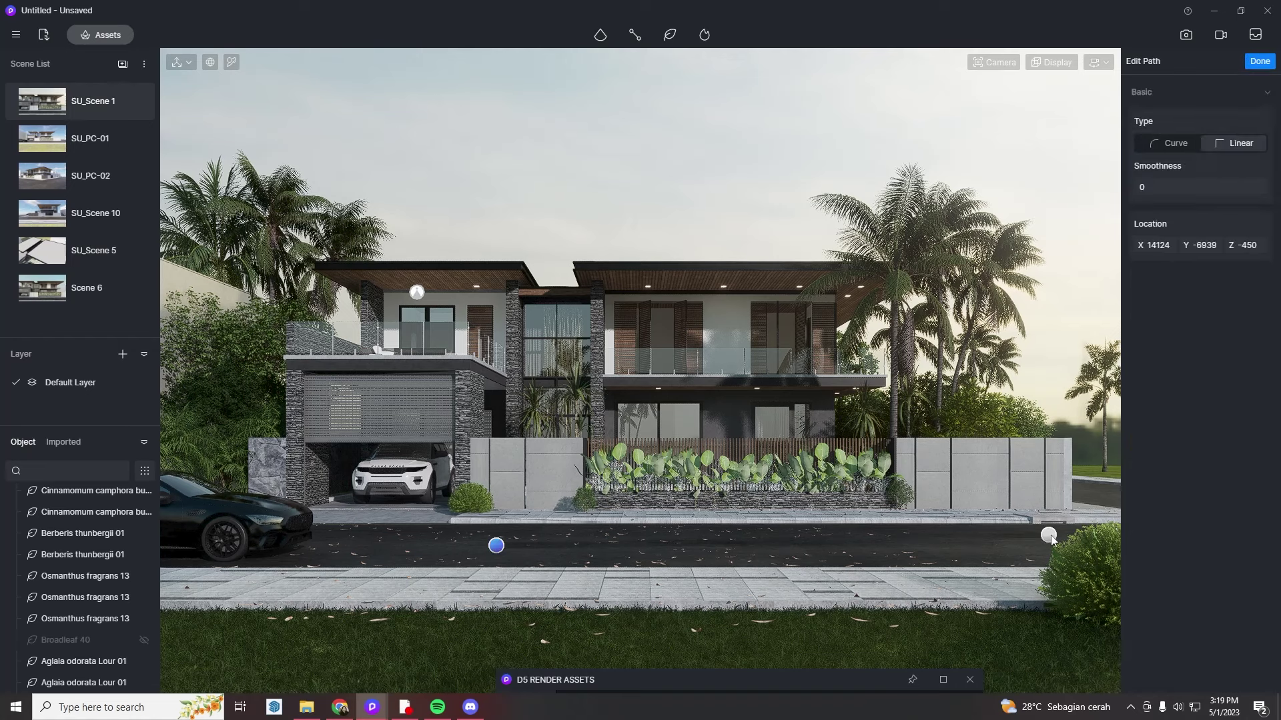
key("Return")
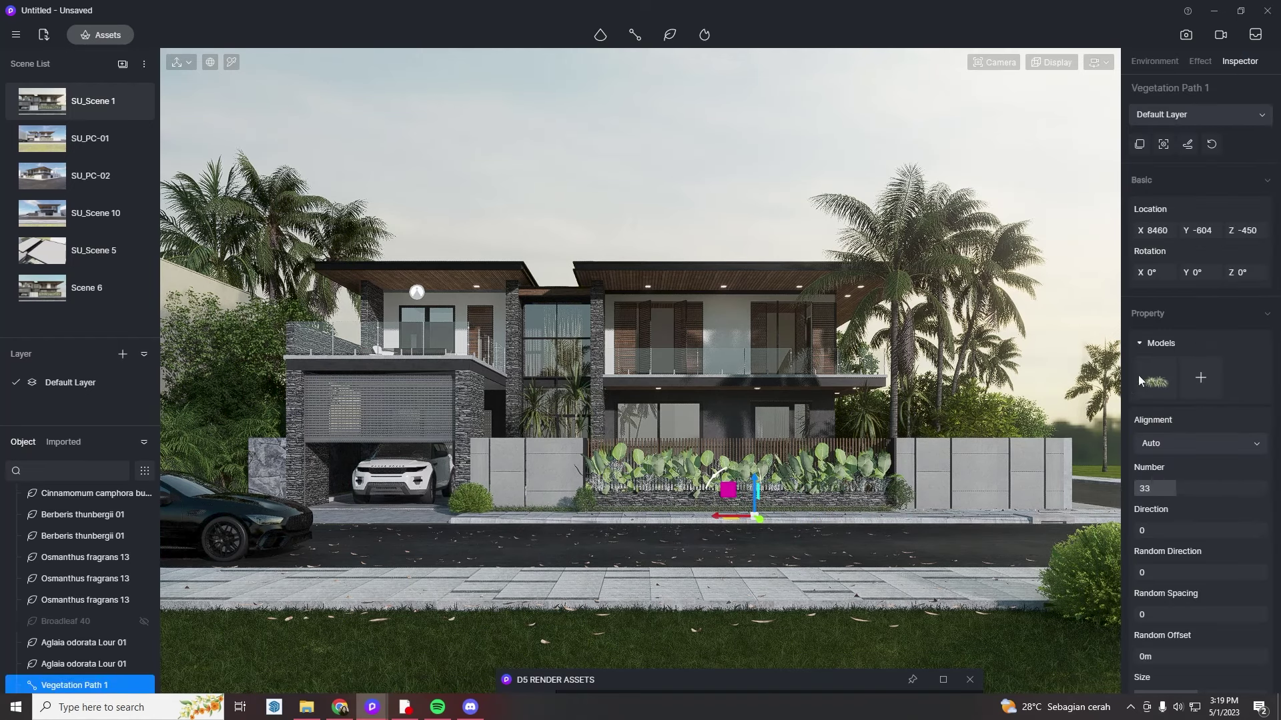
- Move the Dianella path's far end point to the outer corner of the front wall
left_click(886, 512)
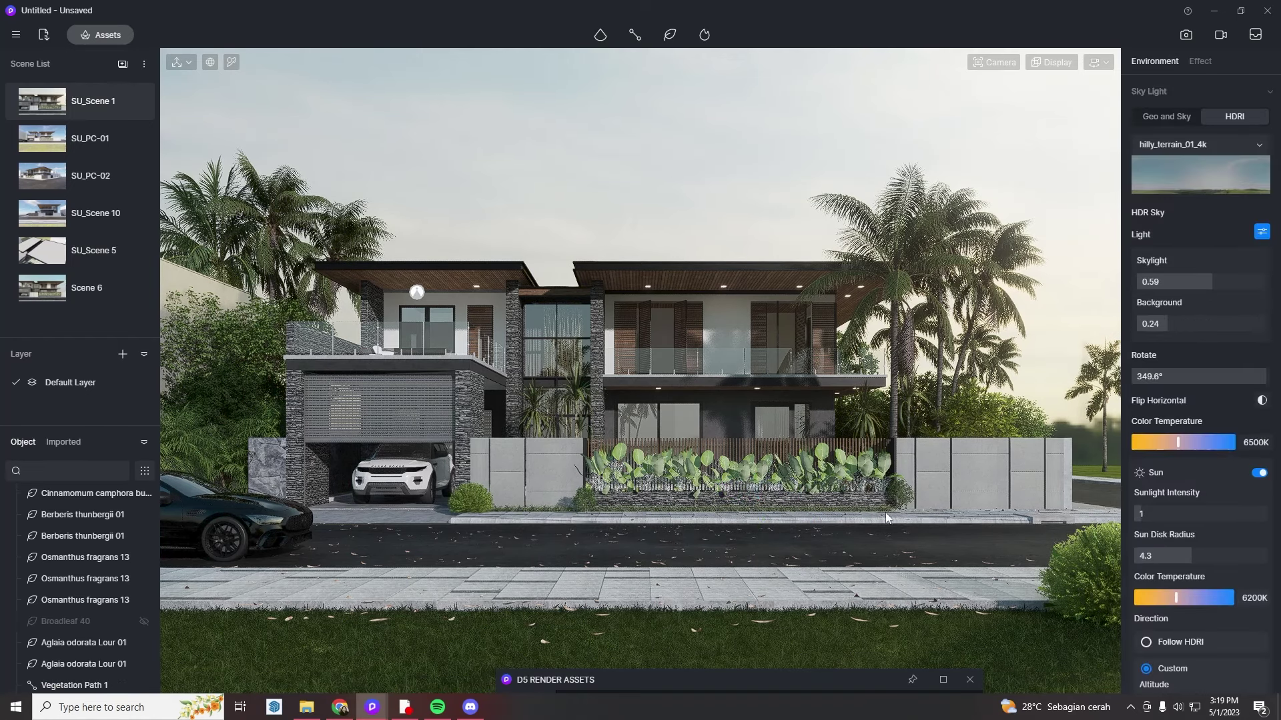
left_click(1071, 512)
key("w")
key("d")
key("s")
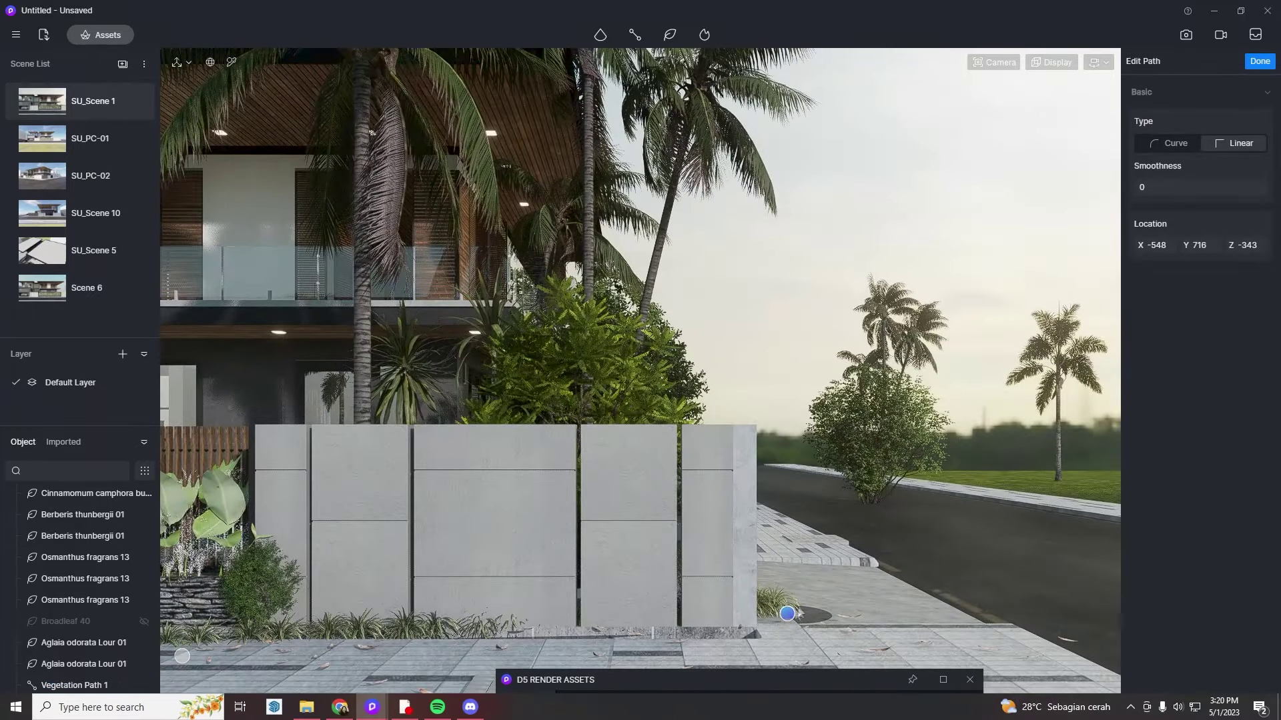
left_click_drag(744, 632, 752, 638)
key("Escape")
- Move the path's garage-side end point to about X 15365, Y -110, Z -401 and return to the saved front view
key("s")
key("a")
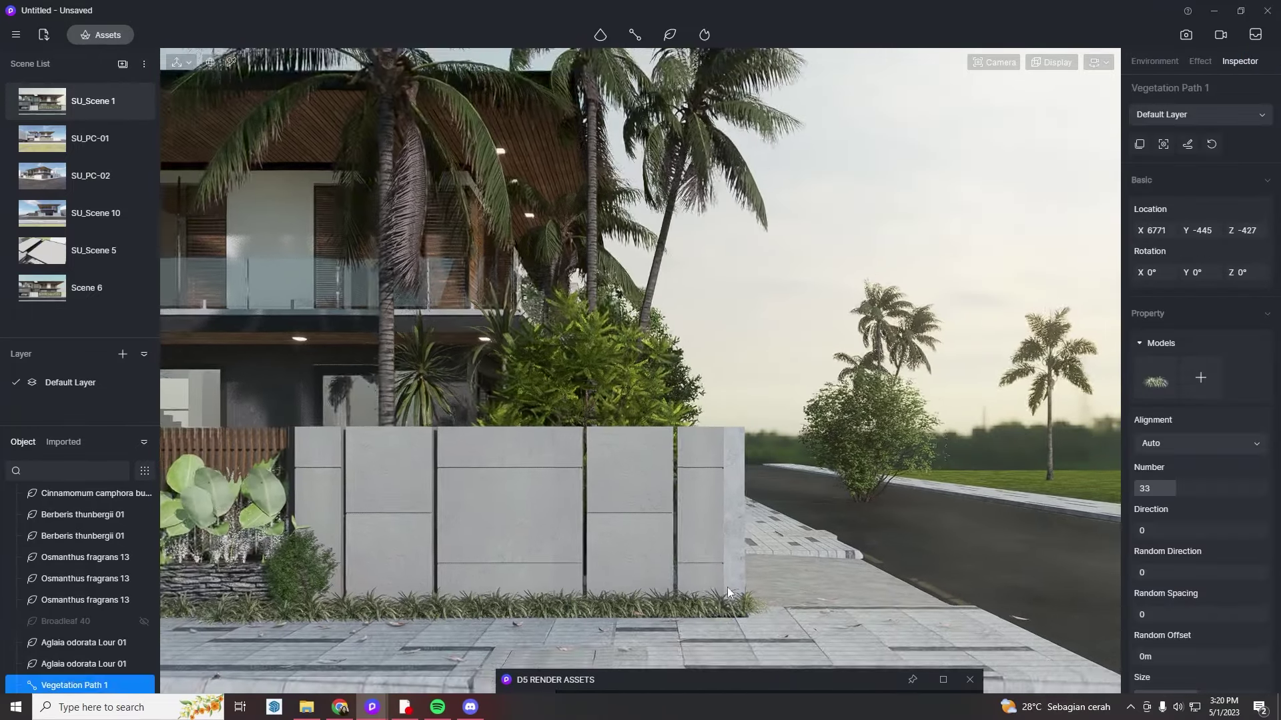
key("a")
double_click(522, 621)
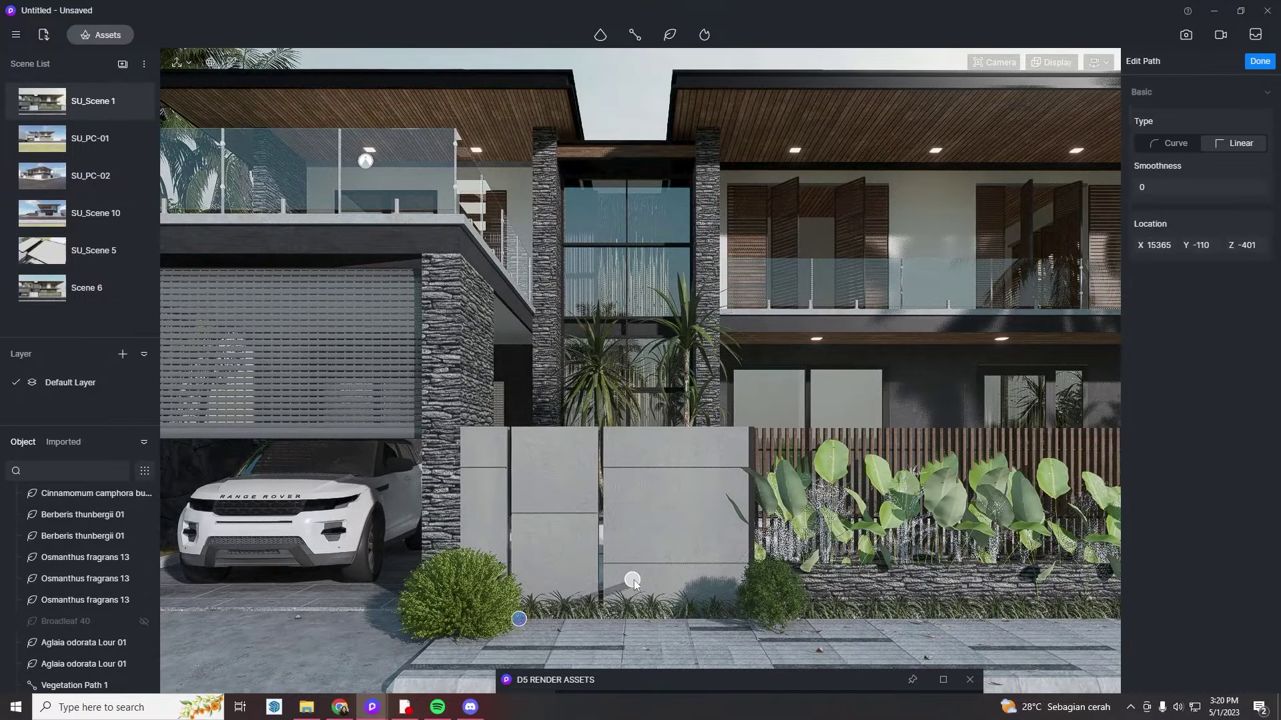
right_click(634, 585)
left_click(65, 285)
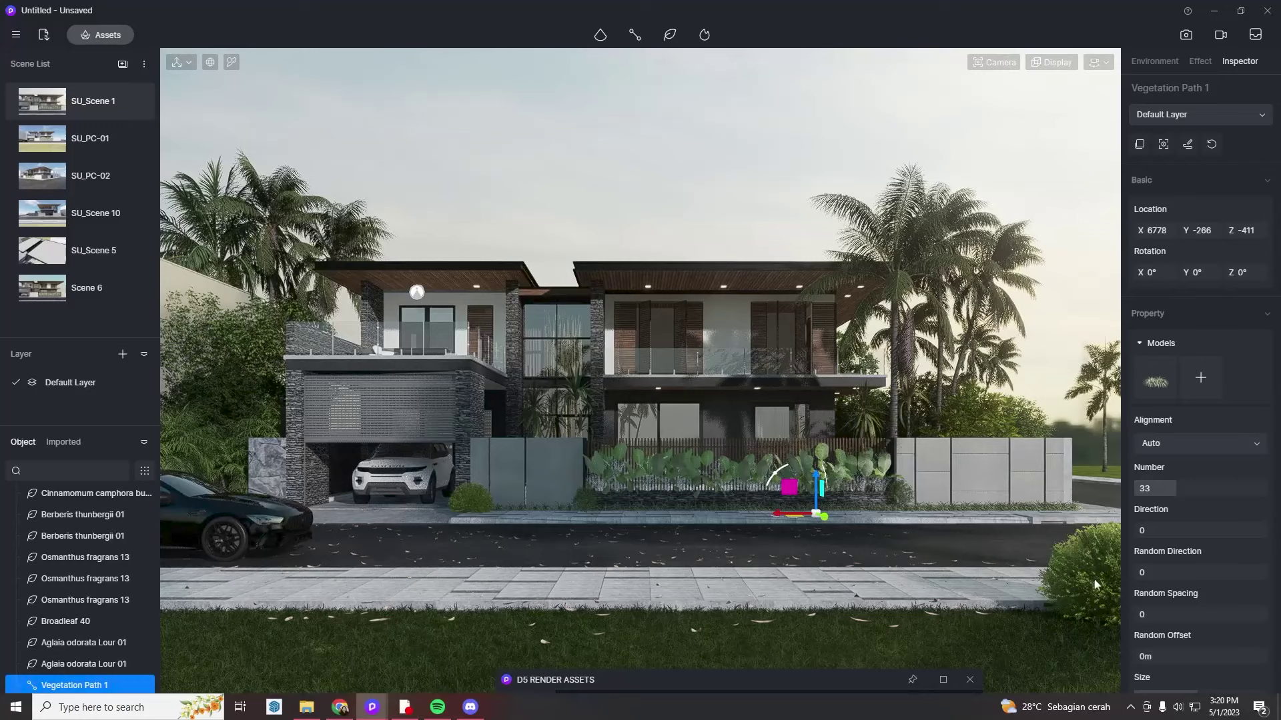
- Set the custom sun direction's azimuth to 205.4
left_click(1155, 60)
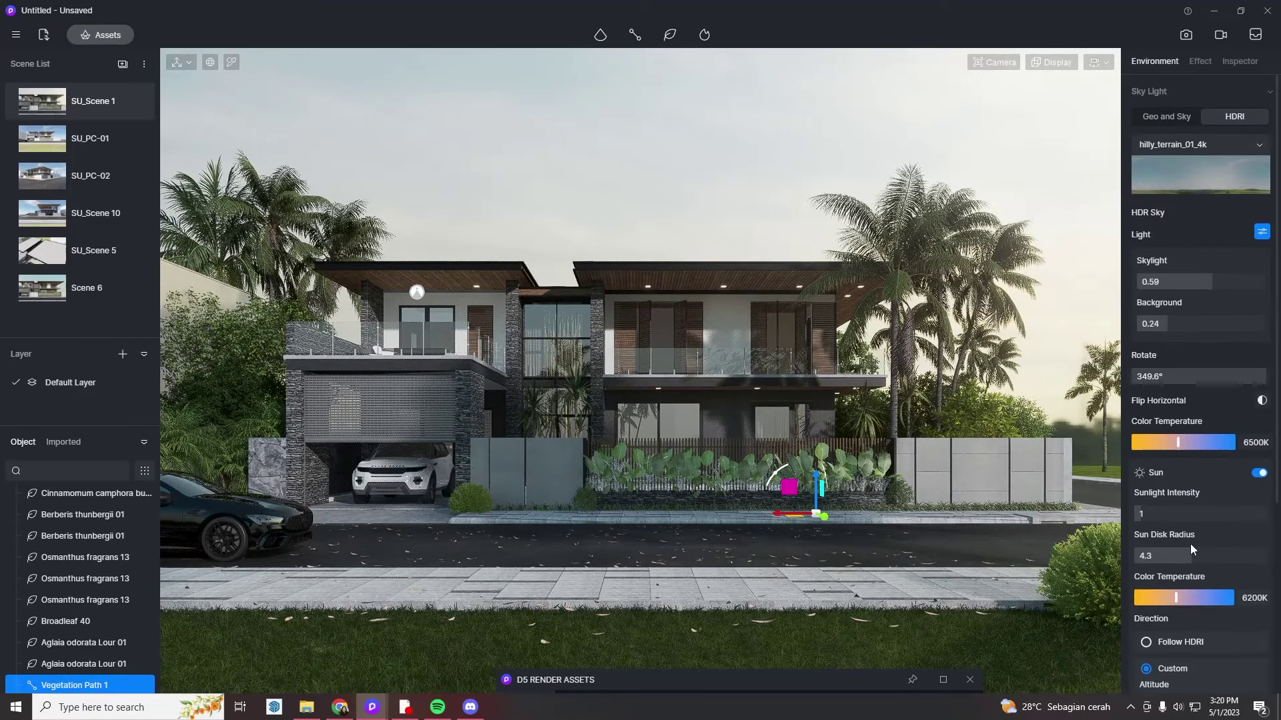
scroll(1193, 550, "down", 2)
left_click_drag(1208, 616, 1209, 613)
- Add Clusters06 beside the Dianella in the path's plant models, try Clusters11, and set the path's number to 19
left_click(921, 505)
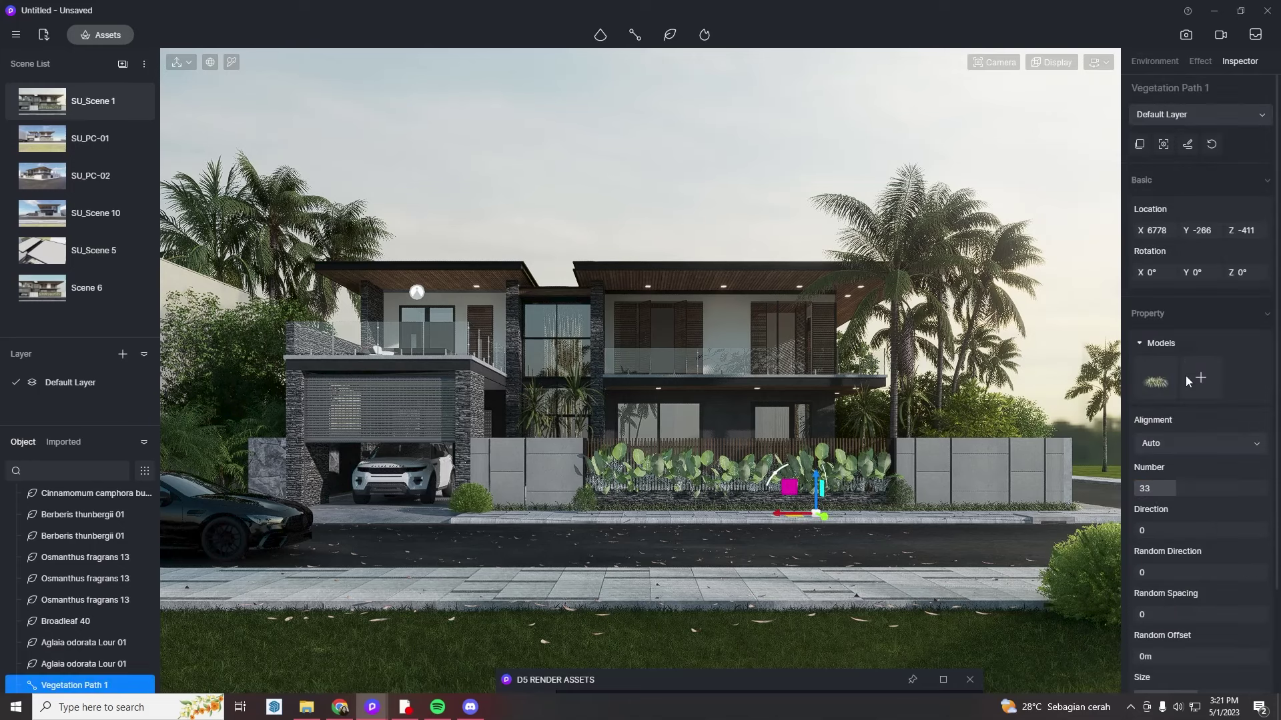
left_click(1187, 378)
left_click_drag(850, 685, 442, 130)
scroll(487, 410, "up", 20)
scroll(487, 410, "up", 10)
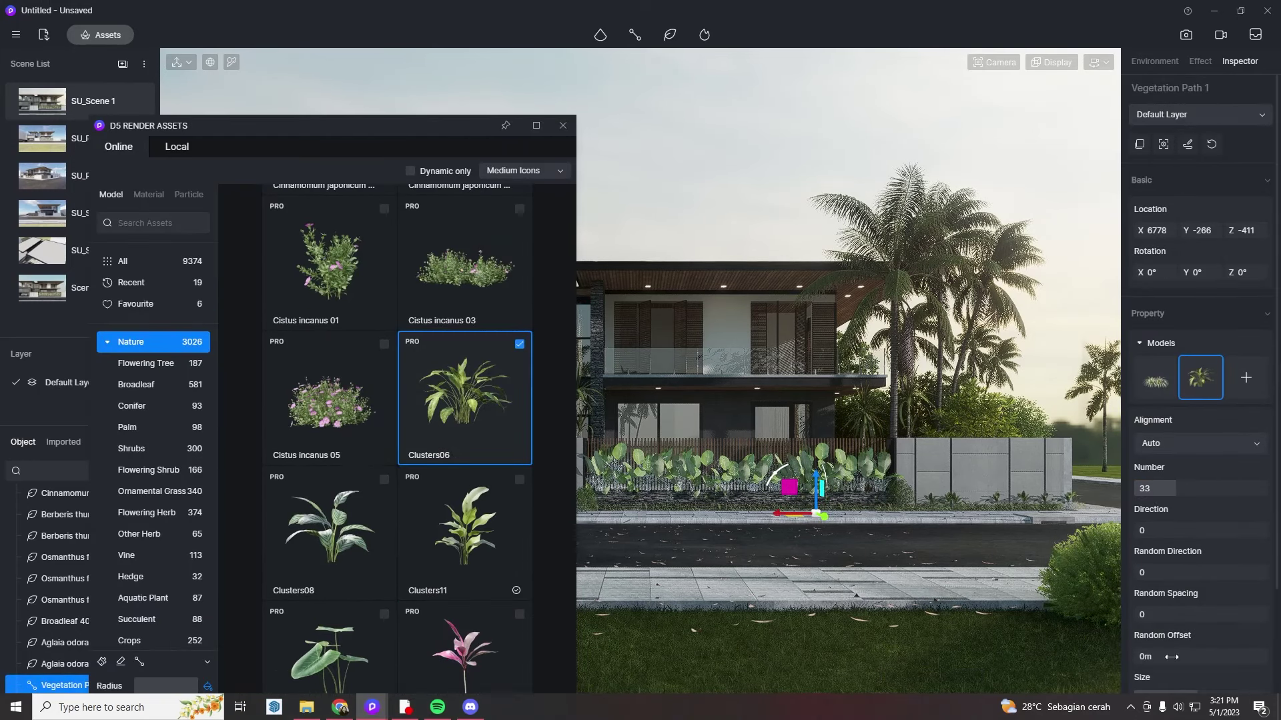
left_click(495, 560)
left_click_drag(1172, 487, 1159, 501)
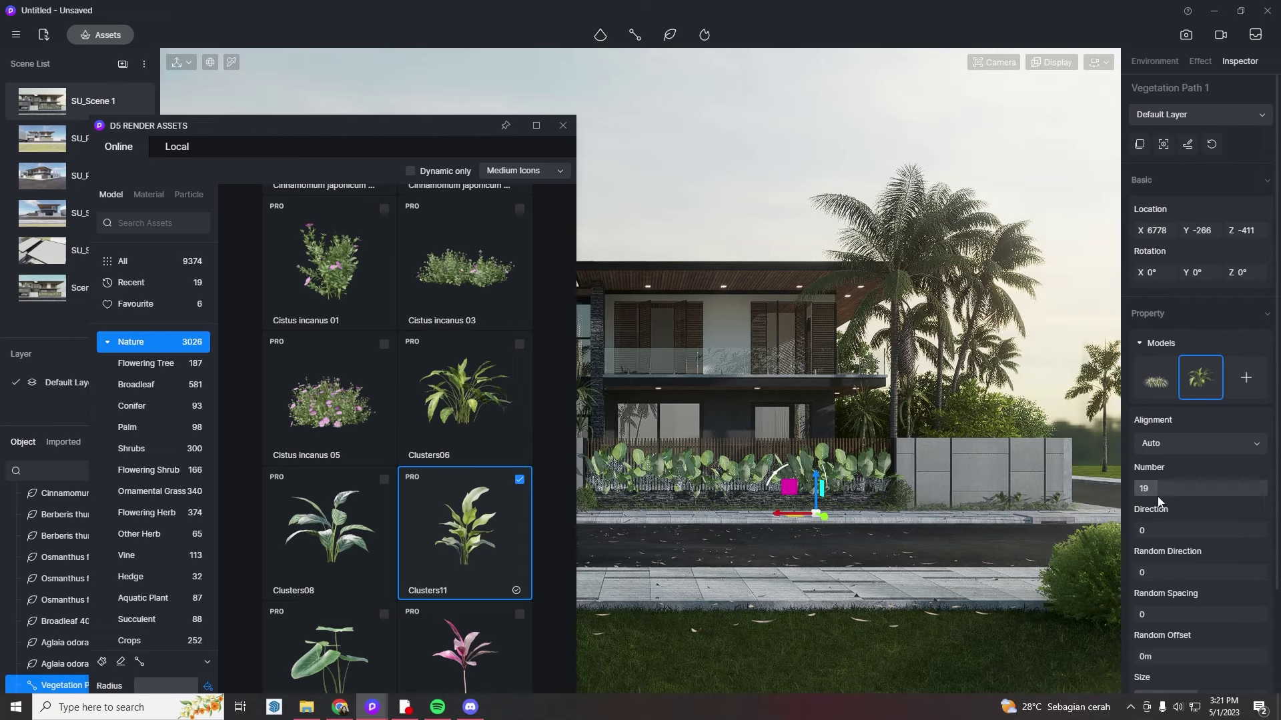
- Try Clusters11 alongside Clusters06 in the path's plant models and set the path's number to 38
scroll(506, 532, "down", 1)
left_click_drag(412, 131, 310, 168)
left_click(1248, 389)
left_click(654, 551)
left_click(308, 512)
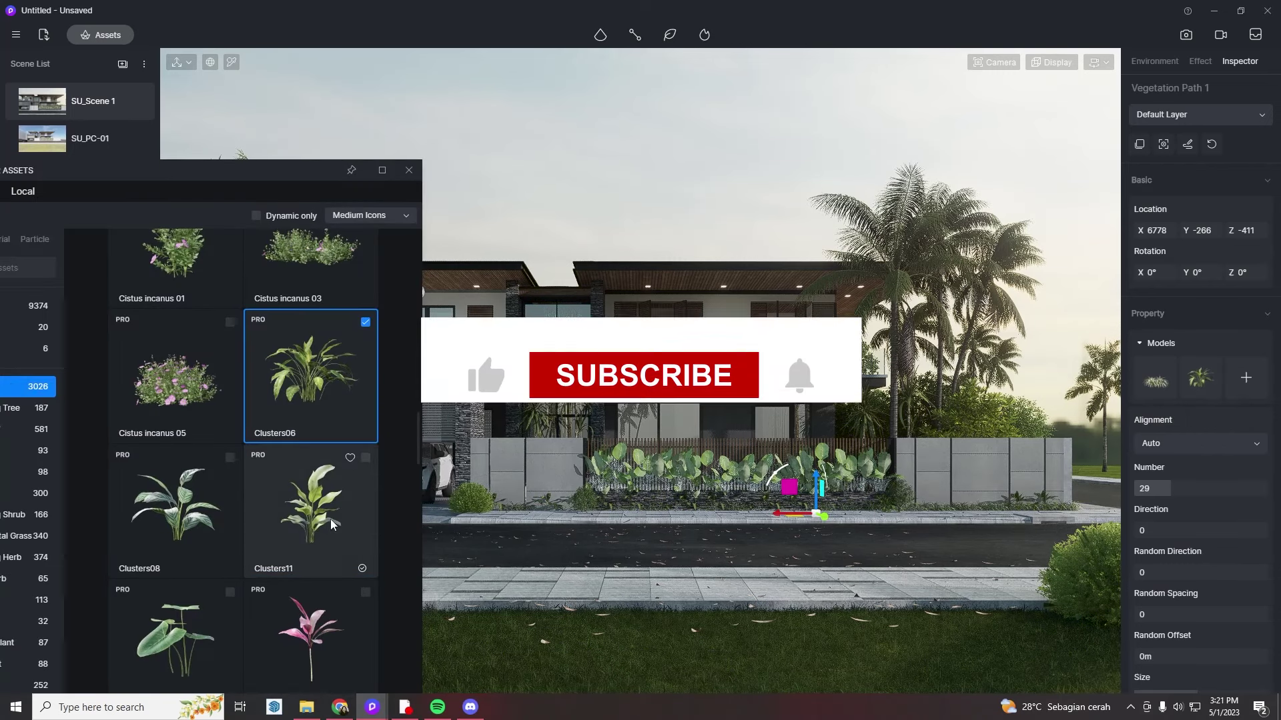
left_click_drag(1176, 487, 1197, 487)
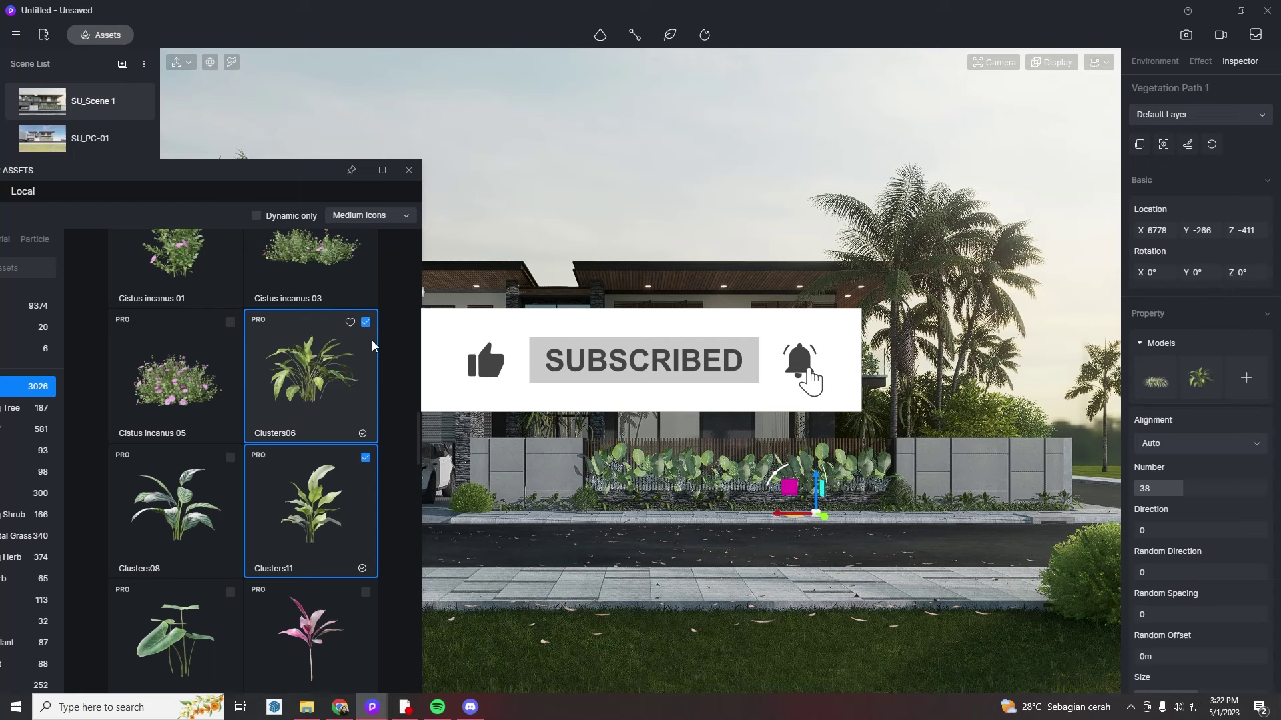
- Place Clusters11 plants beside the planter's far end and at the front wall's outer corner, about X 81, Y -110, Z -334
left_click(778, 492)
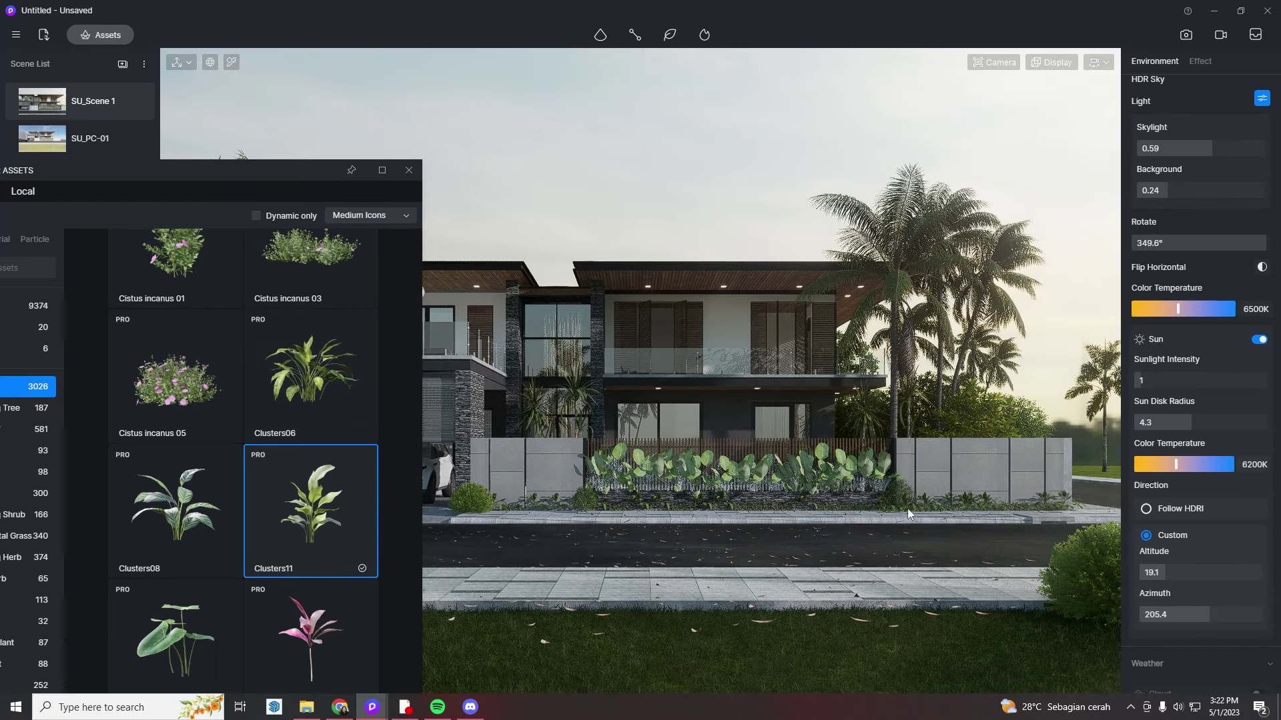
left_click(1055, 512)
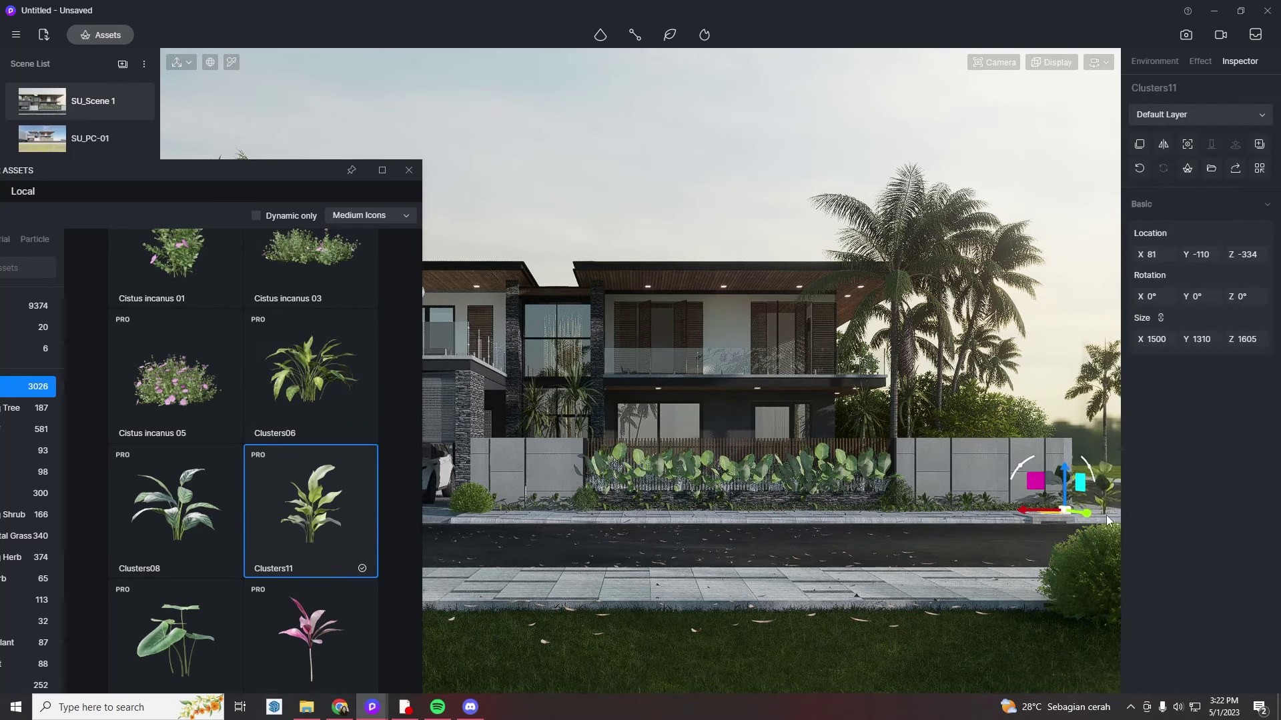
key("Escape")
left_click(1073, 507)
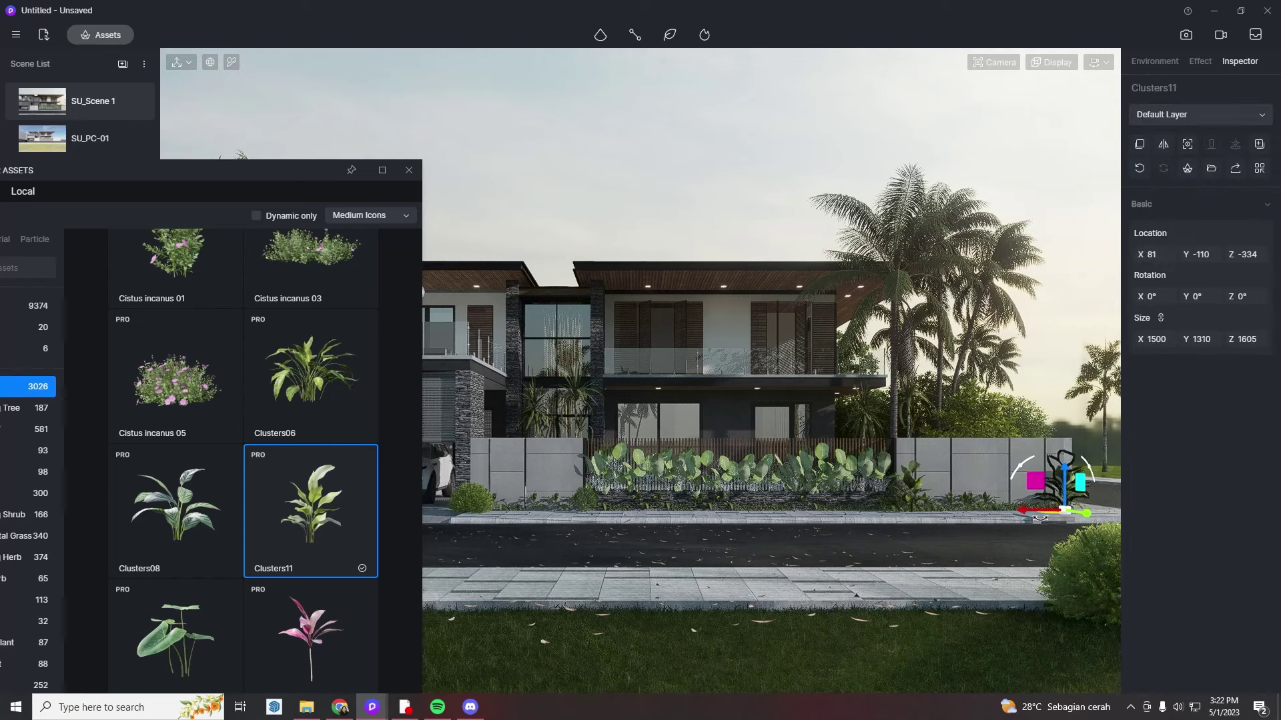
left_click_drag(1037, 517, 1027, 517)
left_click(747, 137)
- Replace the Berberis shrub beside the garage entrance with a Codiaeum Variegatum 03 at about X 15031, Y -677, Z -320
left_click_drag(278, 170, 1102, 115)
scroll(1067, 541, "up", 5)
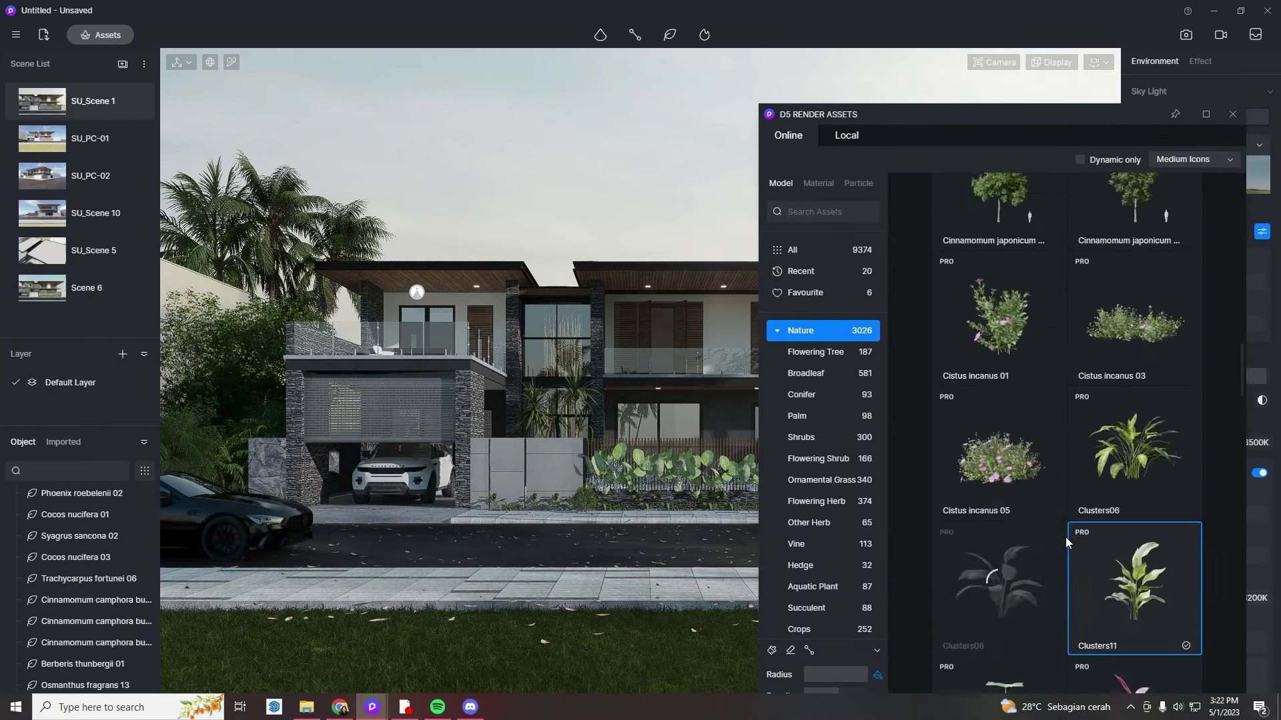
scroll(1034, 603, "down", 5)
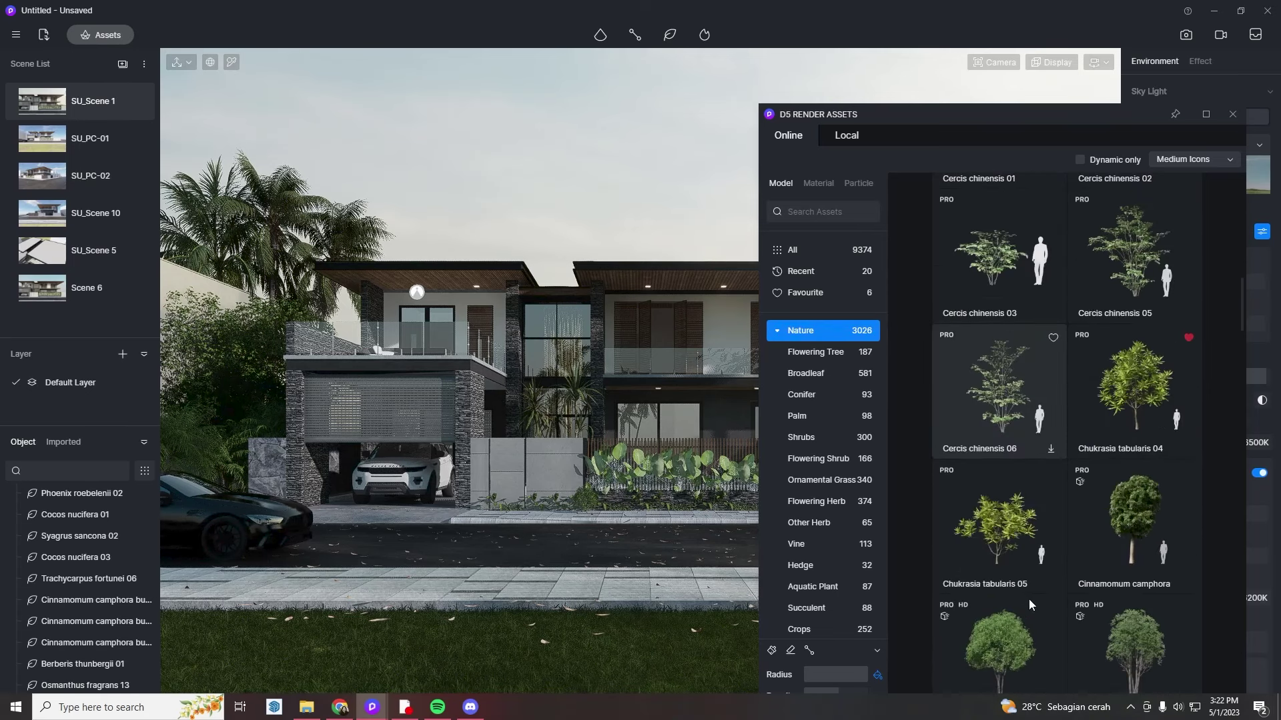
left_click(998, 477)
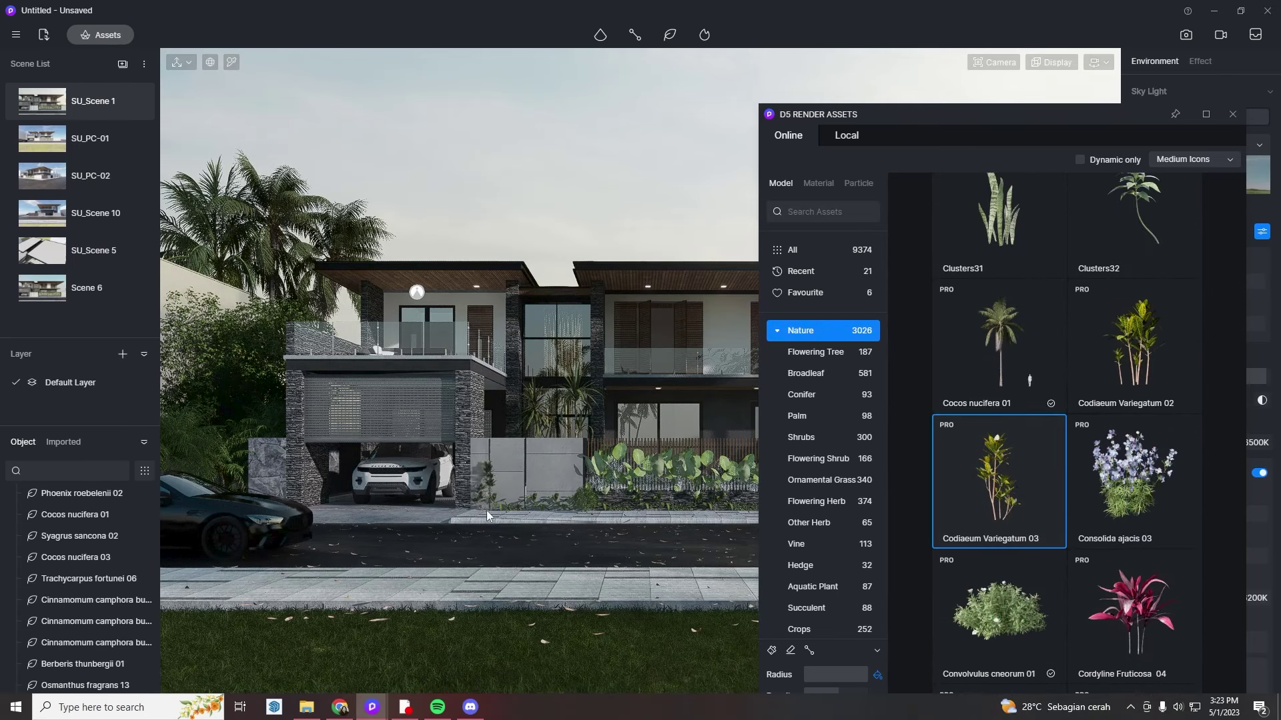
left_click(486, 510)
- Place Clusters11 plants beside the Codiaeum near the garage, about X 15195, Y -1513, Z -320, and at the planter's garage-side end
mouse_move(934, 667)
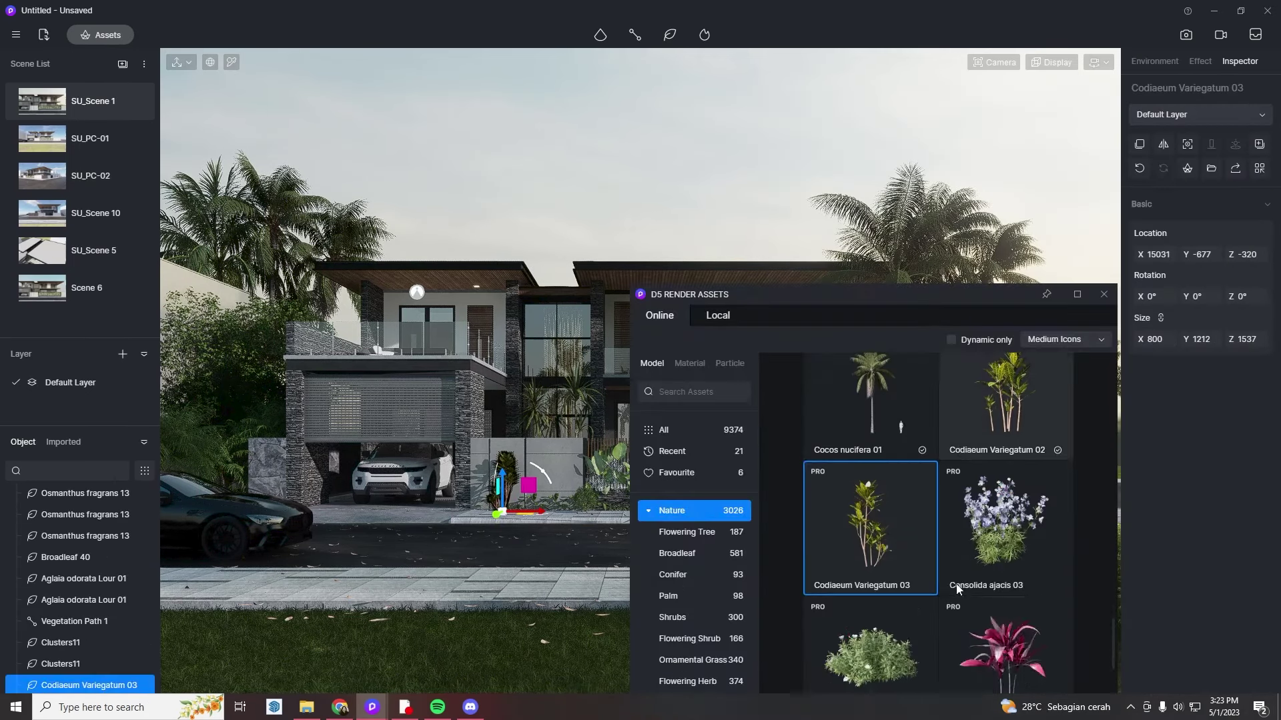
scroll(950, 592, "down", 10)
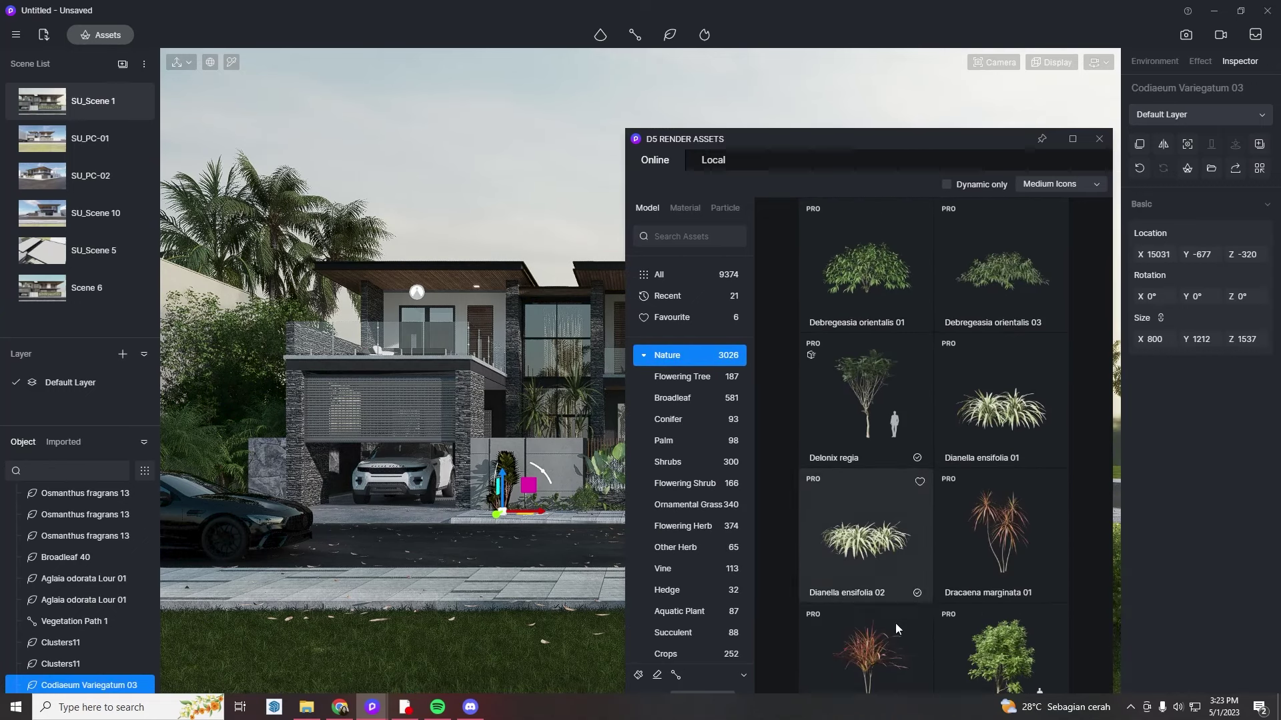
scroll(896, 608, "up", 10)
scroll(896, 608, "up", 15)
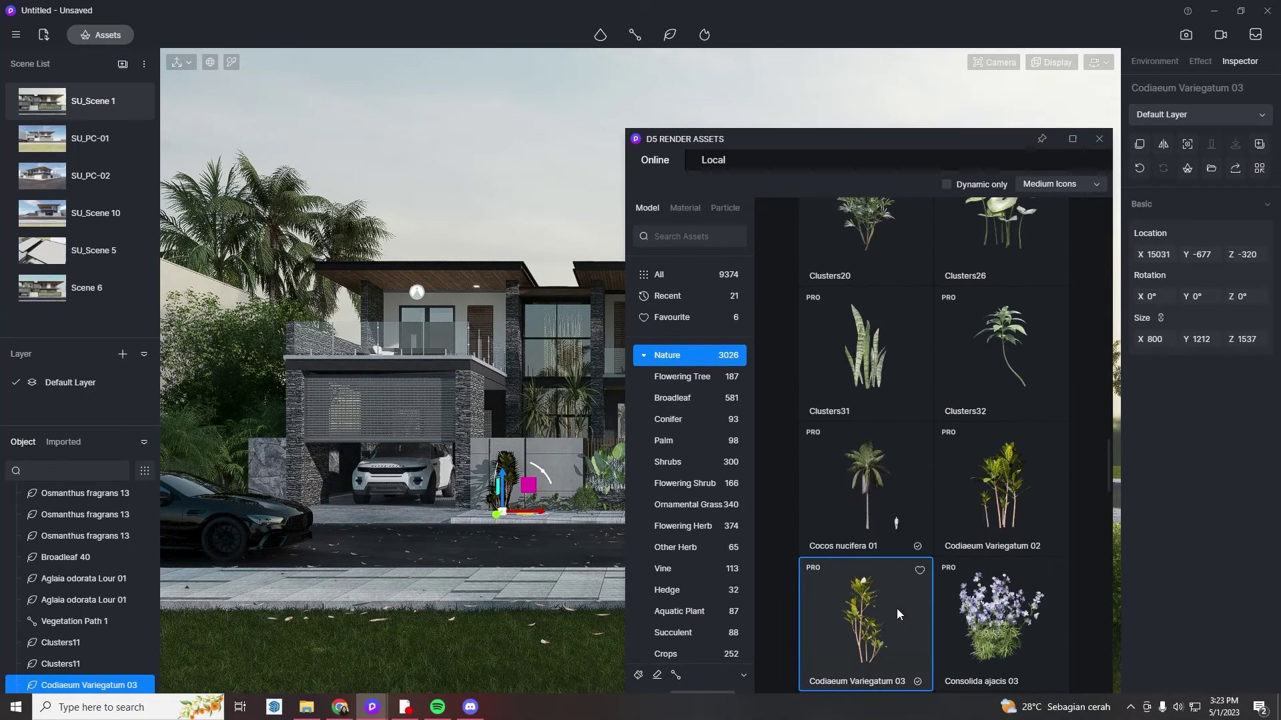
left_click(989, 354)
left_click_drag(860, 138, 825, 633)
left_click(492, 513)
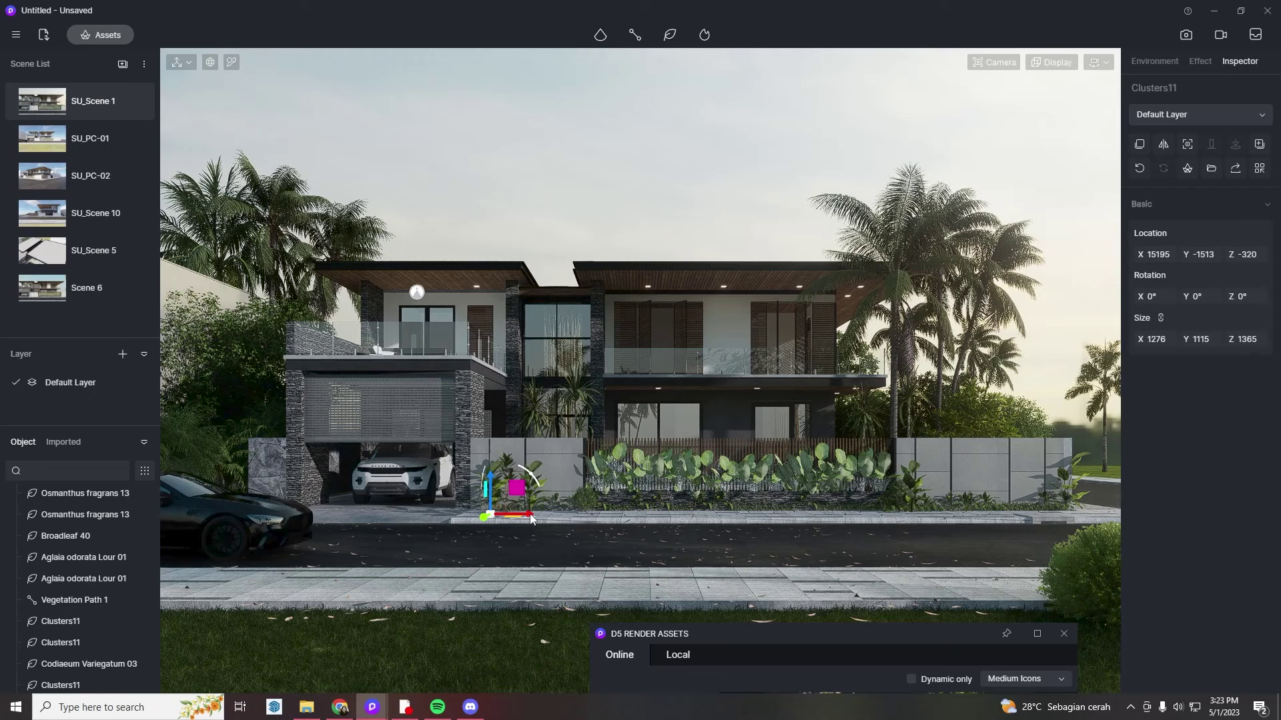
left_click(575, 512)
left_click(501, 492)
key("Escape")
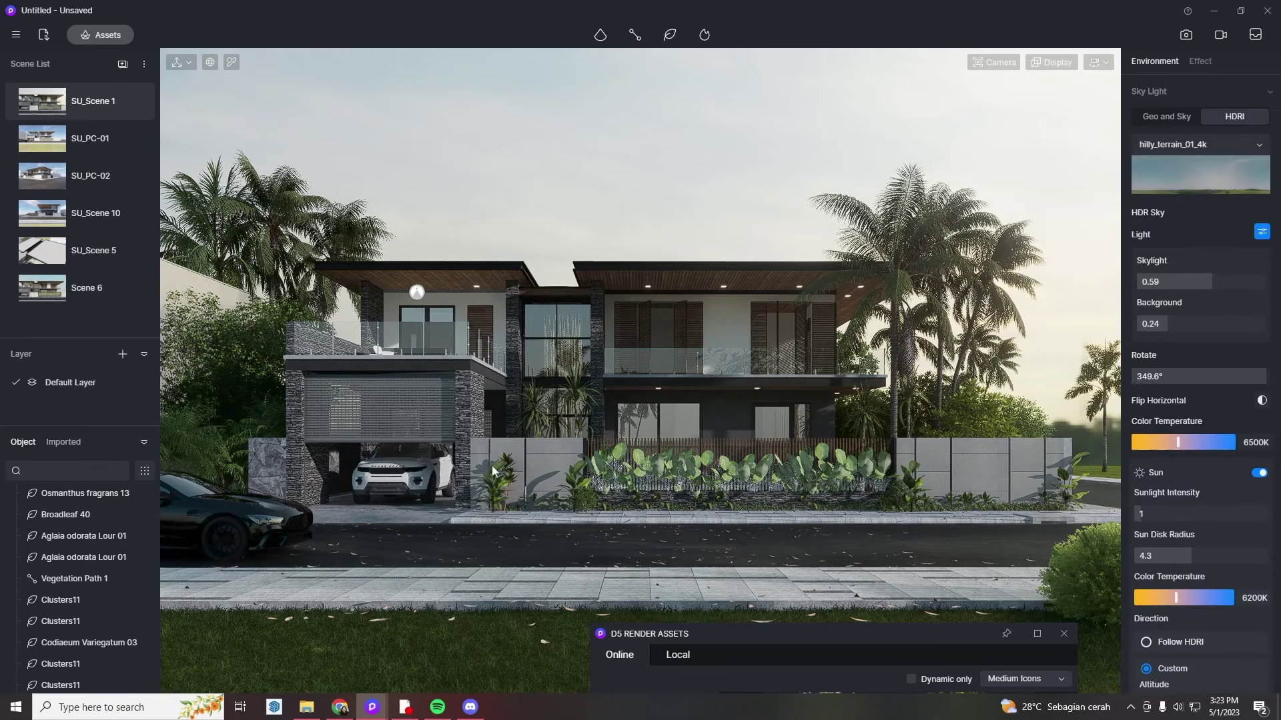
- Hide the Codiaeum Variegatum 03 near the garage and move the Clusters11 plant beside it towards the planter
left_click(152, 642)
left_click(501, 506)
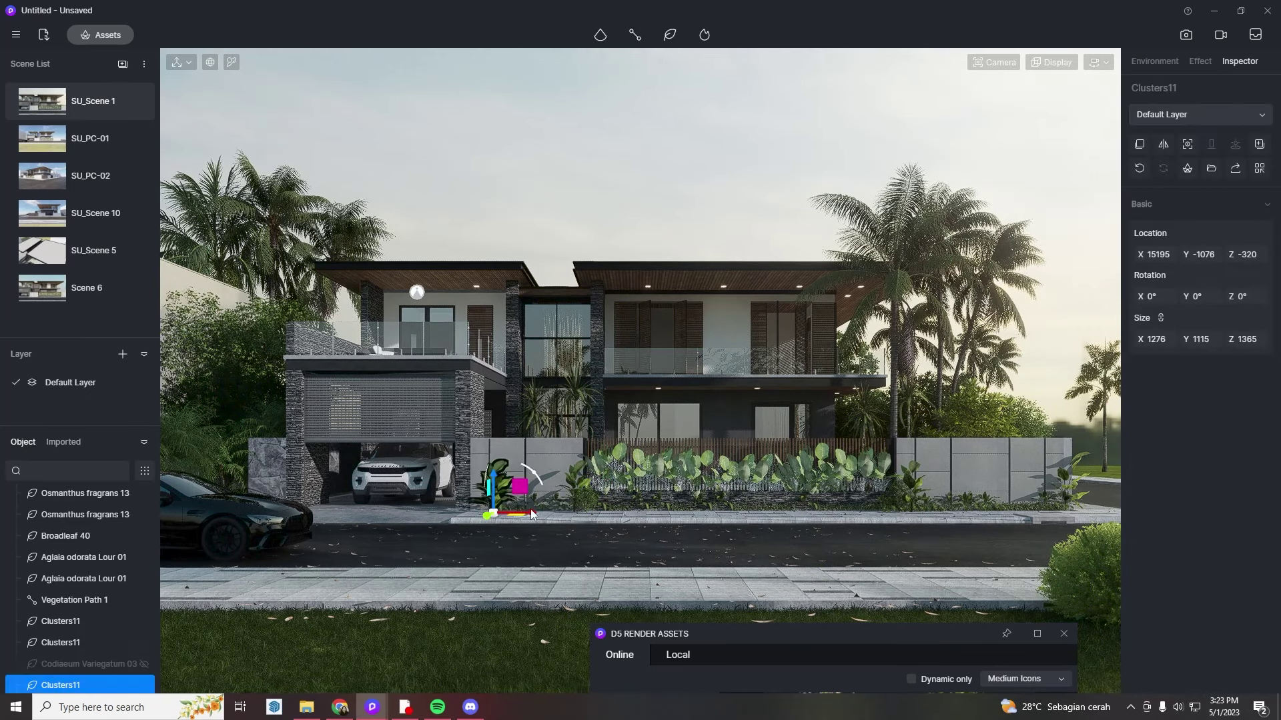
left_click(939, 370)
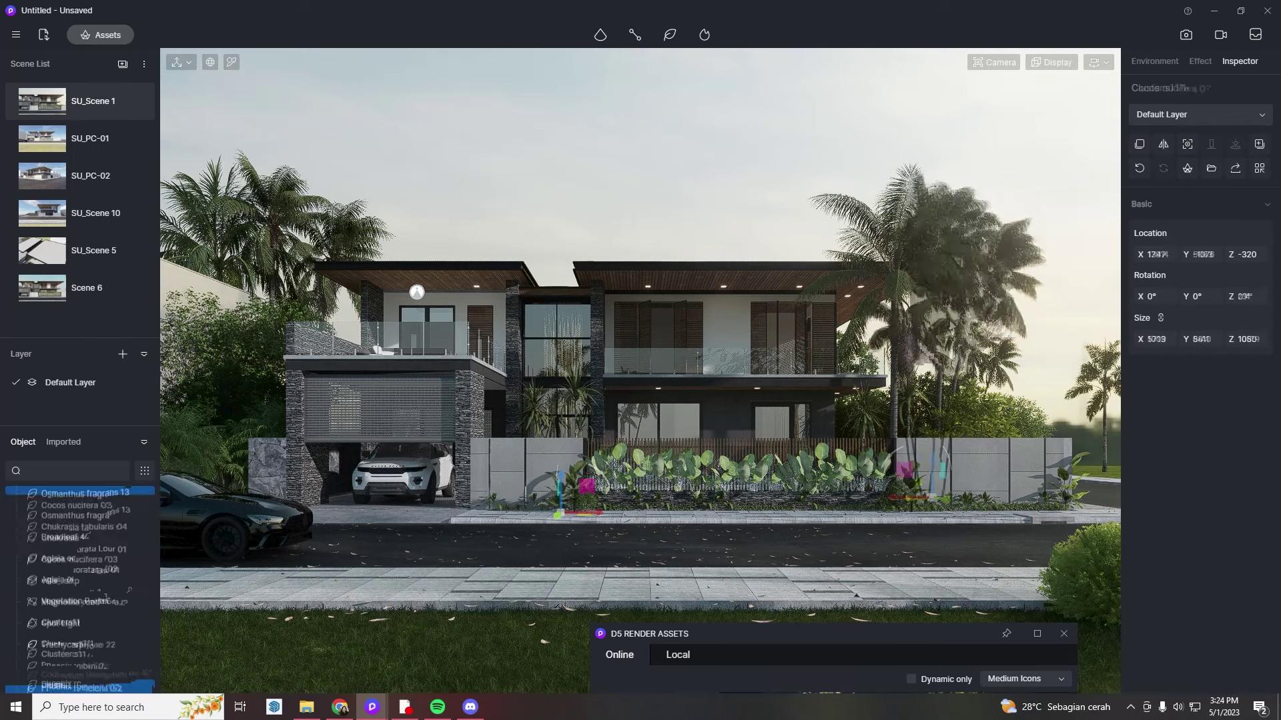
left_click_drag(788, 634, 672, 667)
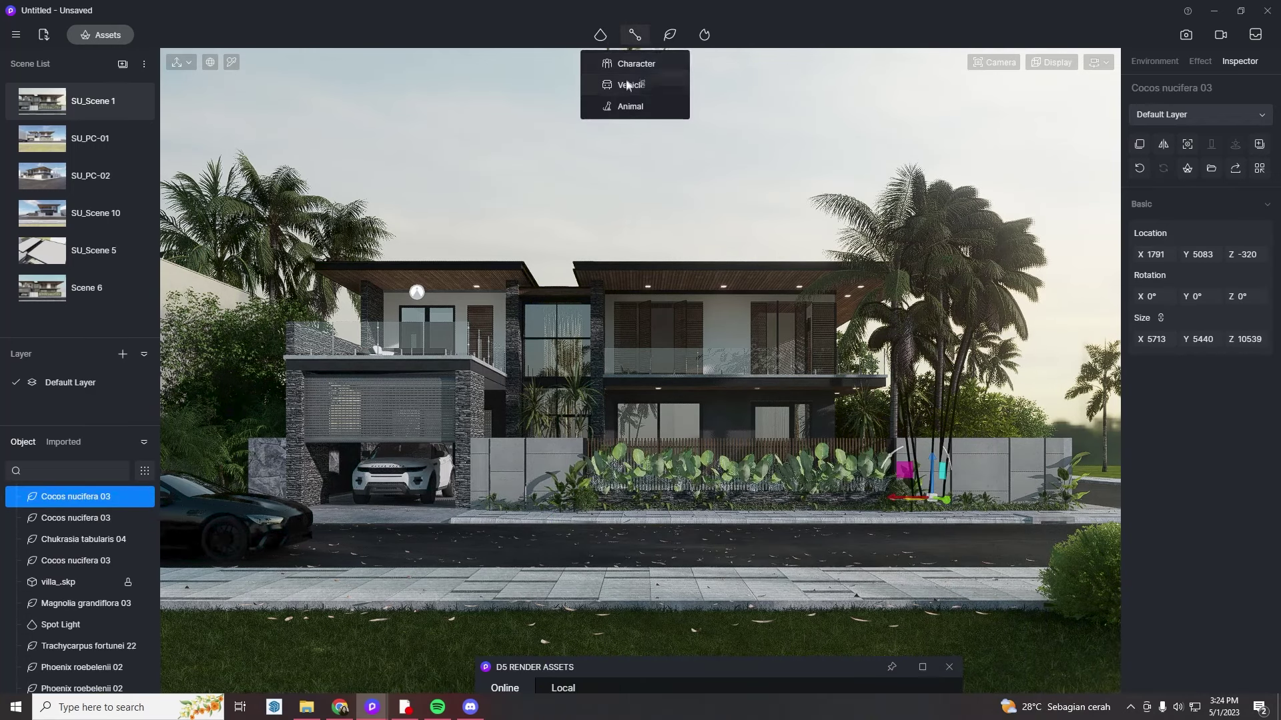
- Draw a vegetation path along the foot of the front wall between the garage and the planter, lowered to Z -530
mouse_move(669, 36)
left_click(660, 106)
left_click(486, 509)
left_click(572, 509)
right_click(572, 509)
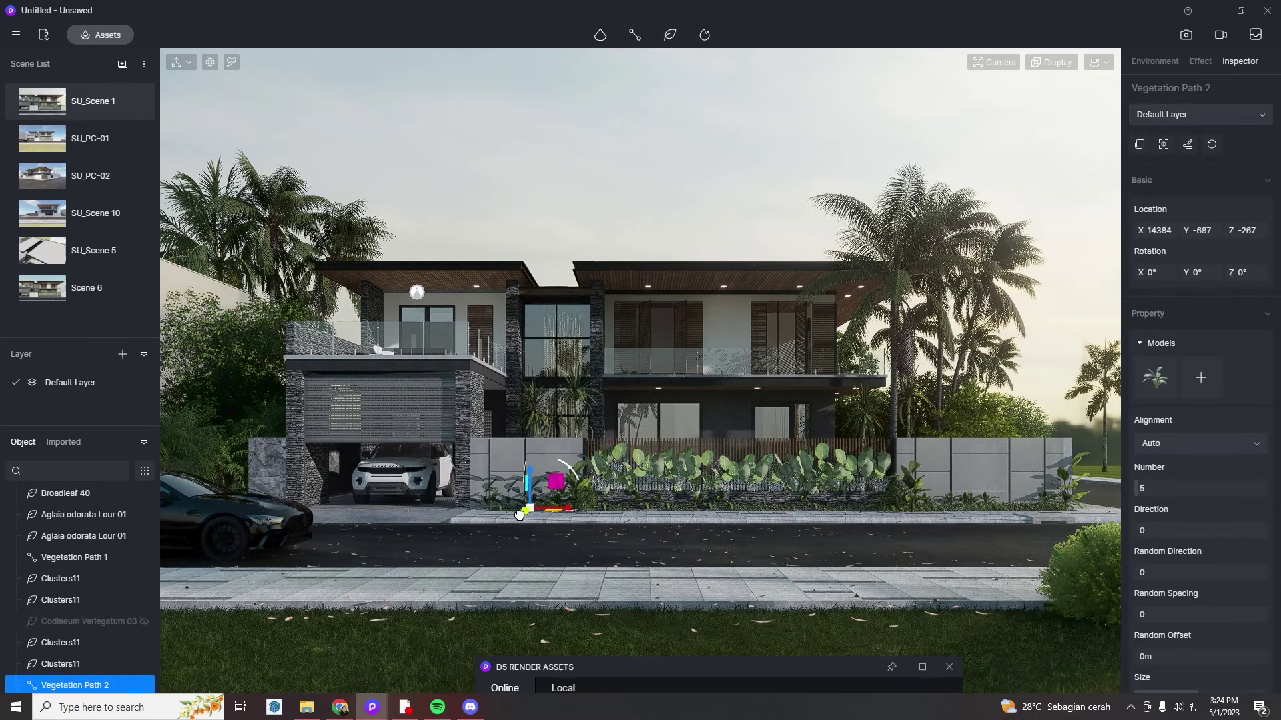
left_click_drag(540, 489, 540, 499)
- Set the new vegetation path's size to 1.08, random direction to 1 and random spacing to 1
scroll(1199, 404, "down", 2)
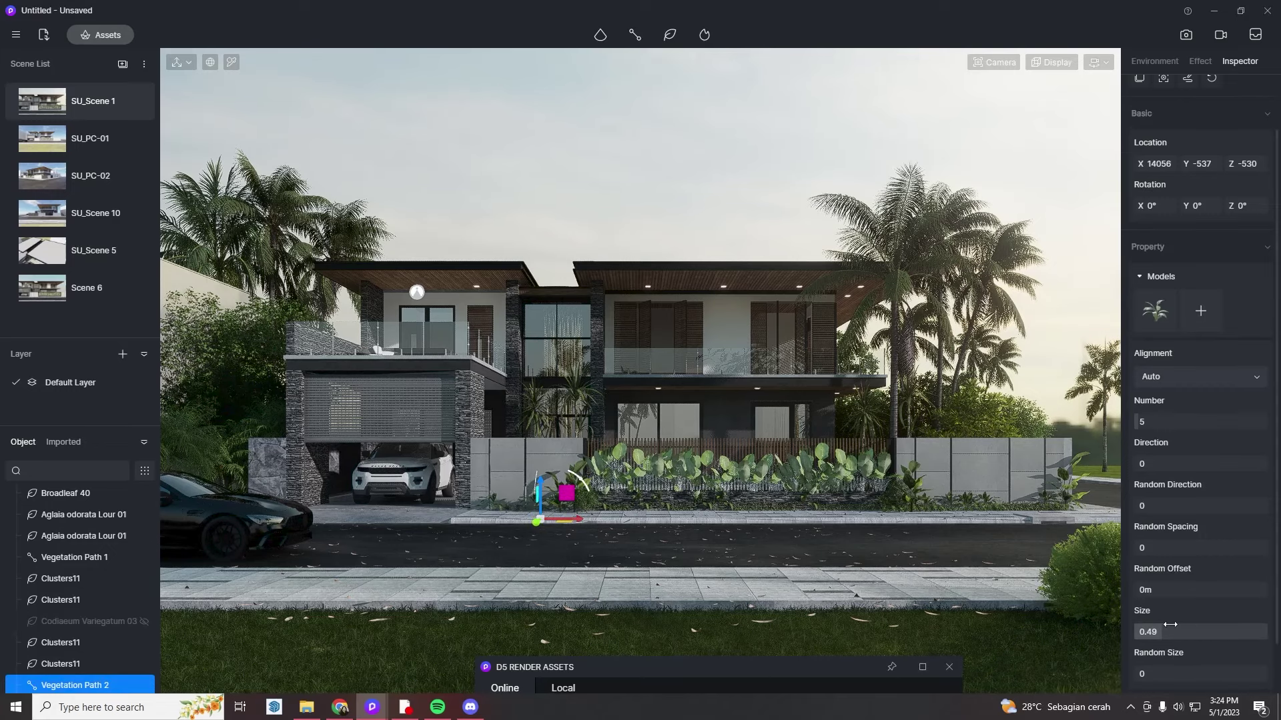
left_click_drag(1170, 625, 1204, 627)
scroll(537, 511, "up", 5)
mouse_move(392, 629)
left_mouse_down()
mouse_move(359, 654)
mouse_move(392, 629)
left_mouse_up()
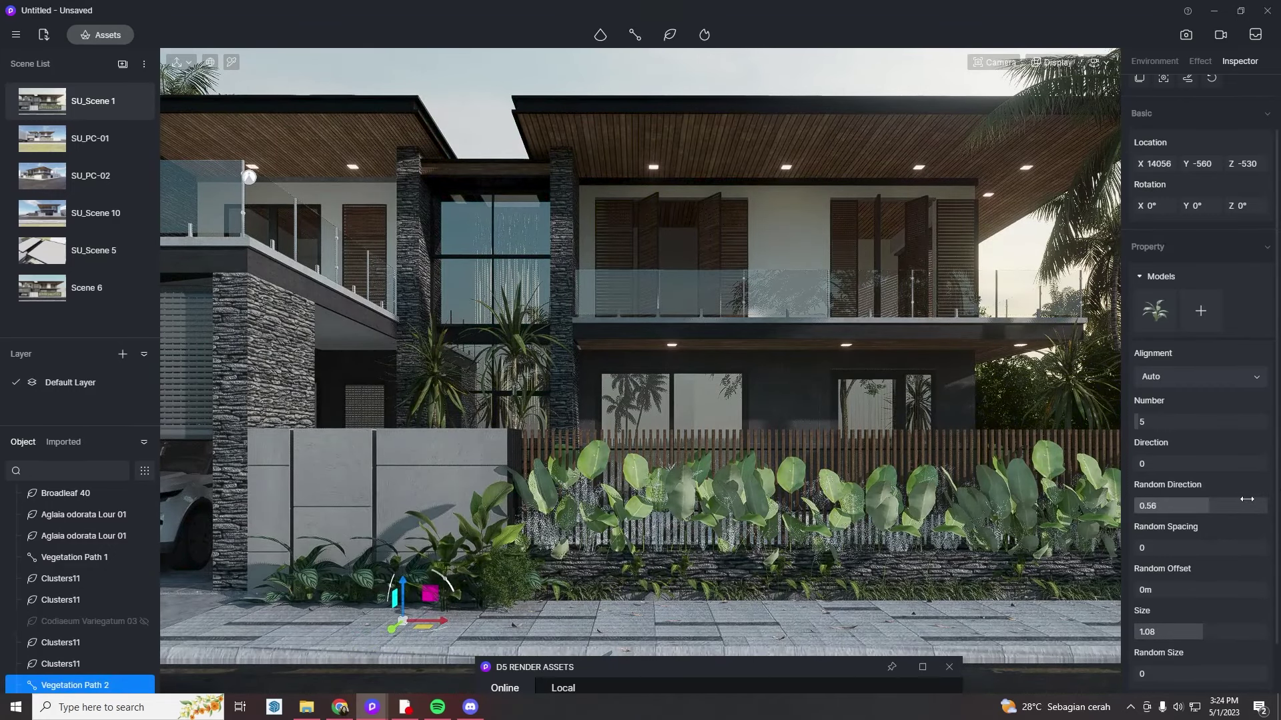
left_click_drag(1246, 499, 1270, 499)
left_click_drag(1148, 547, 1261, 544)
- Duplicate the vegetation path along the foot of the front wall beyond the planter
scroll(590, 602, "down", 5)
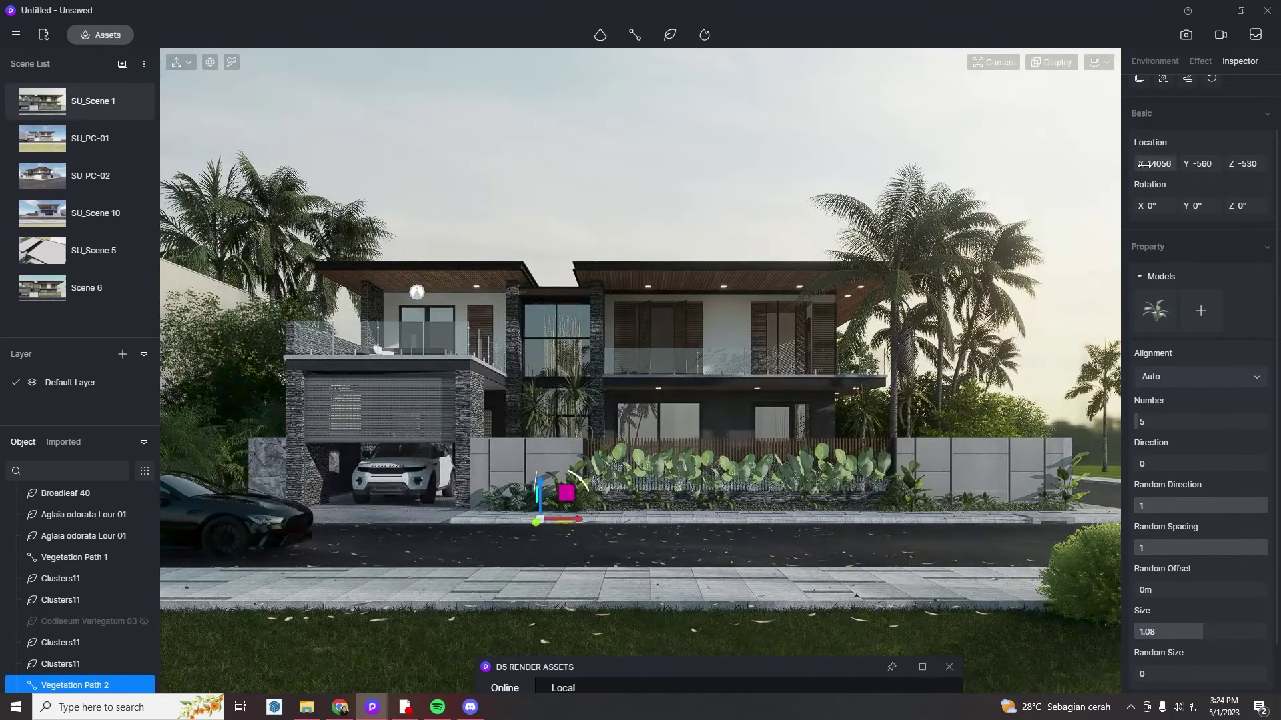
key("ctrl+v")
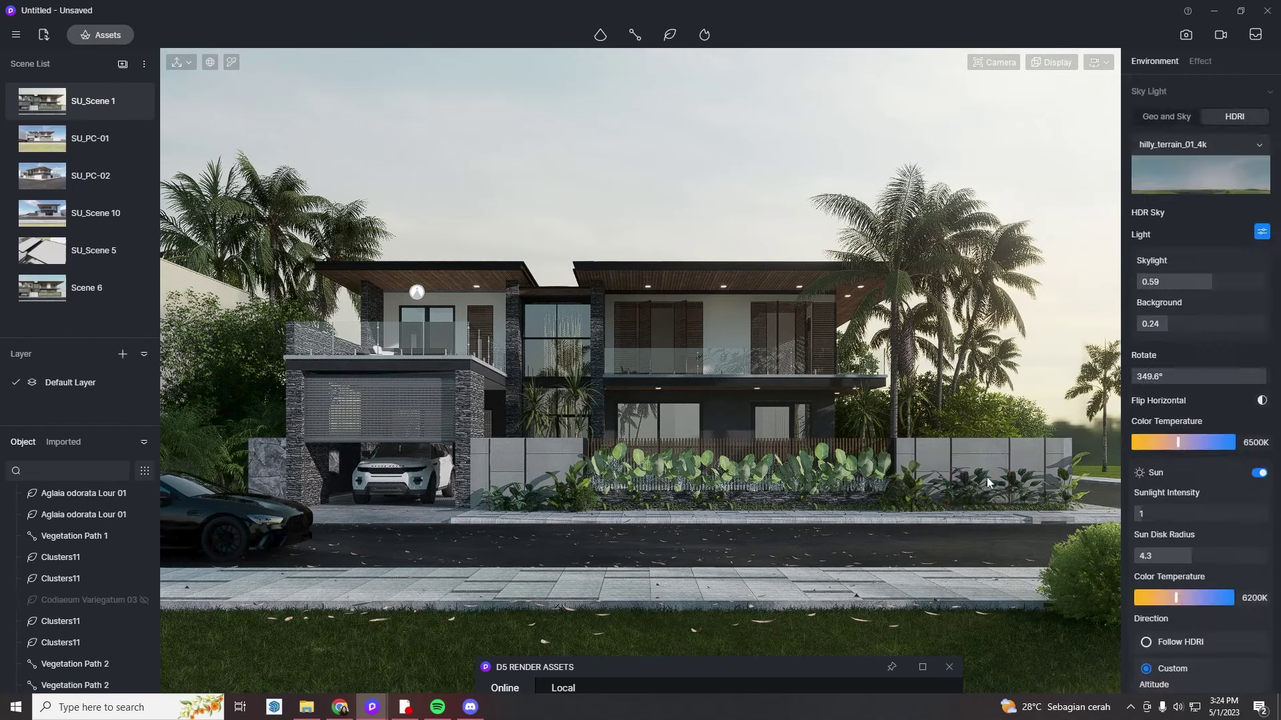
left_click(991, 515)
left_click(1057, 158)
left_click(1073, 465)
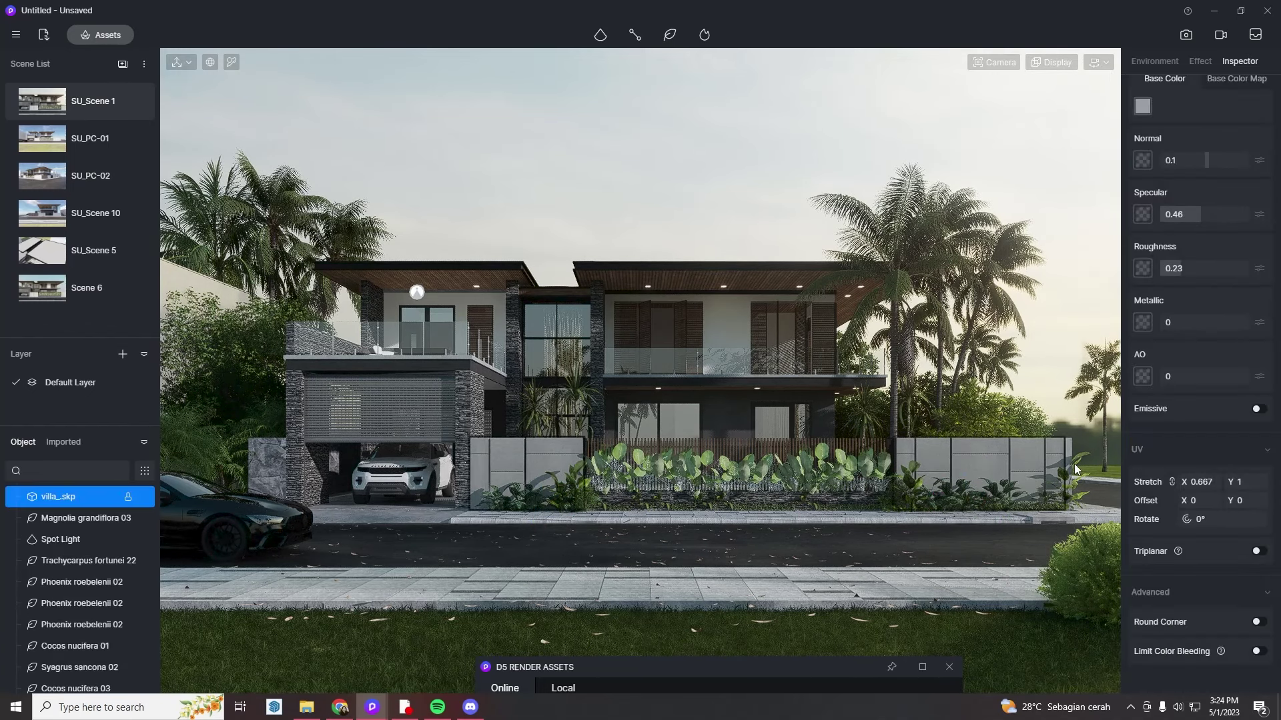
scroll(1146, 130, "up", 3)
left_click(895, 486)
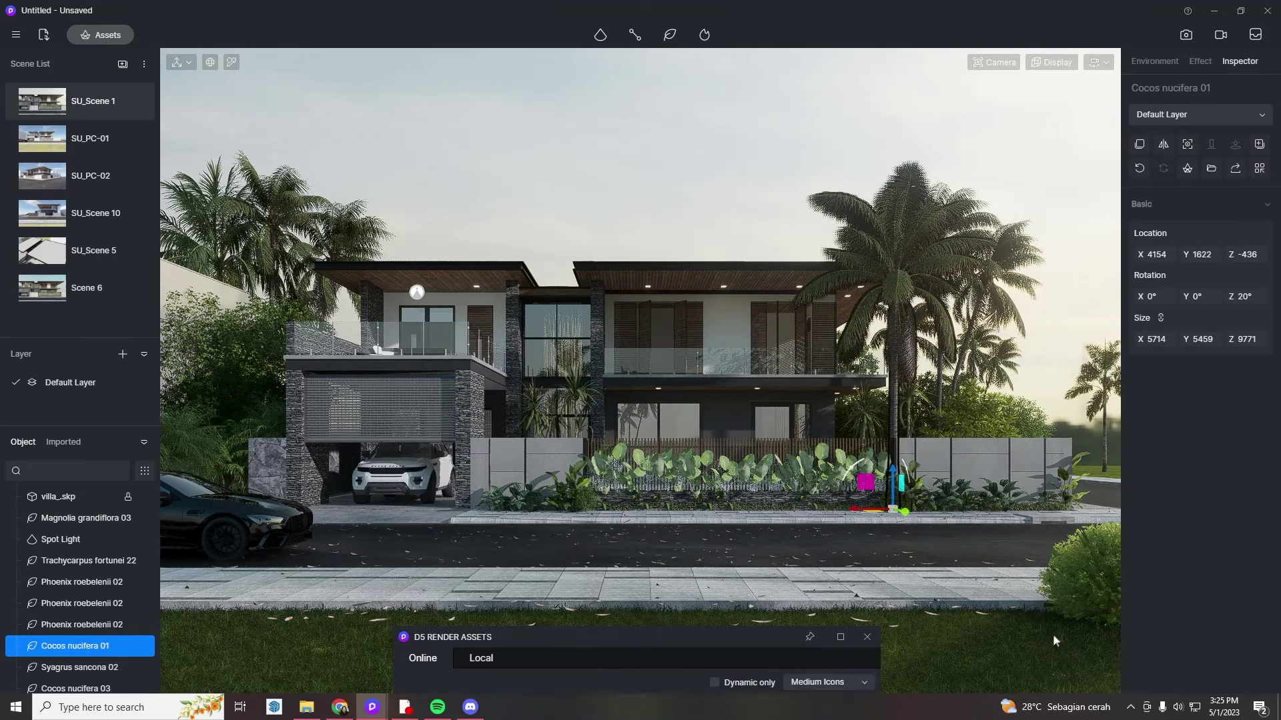
key("Escape")
- Place a Clusters08 plant on the foreground lawn beside the round shrub, about X 7638, Y -14180, Z -450
mouse_move(771, 636)
left_click(574, 497)
left_click(1032, 634)
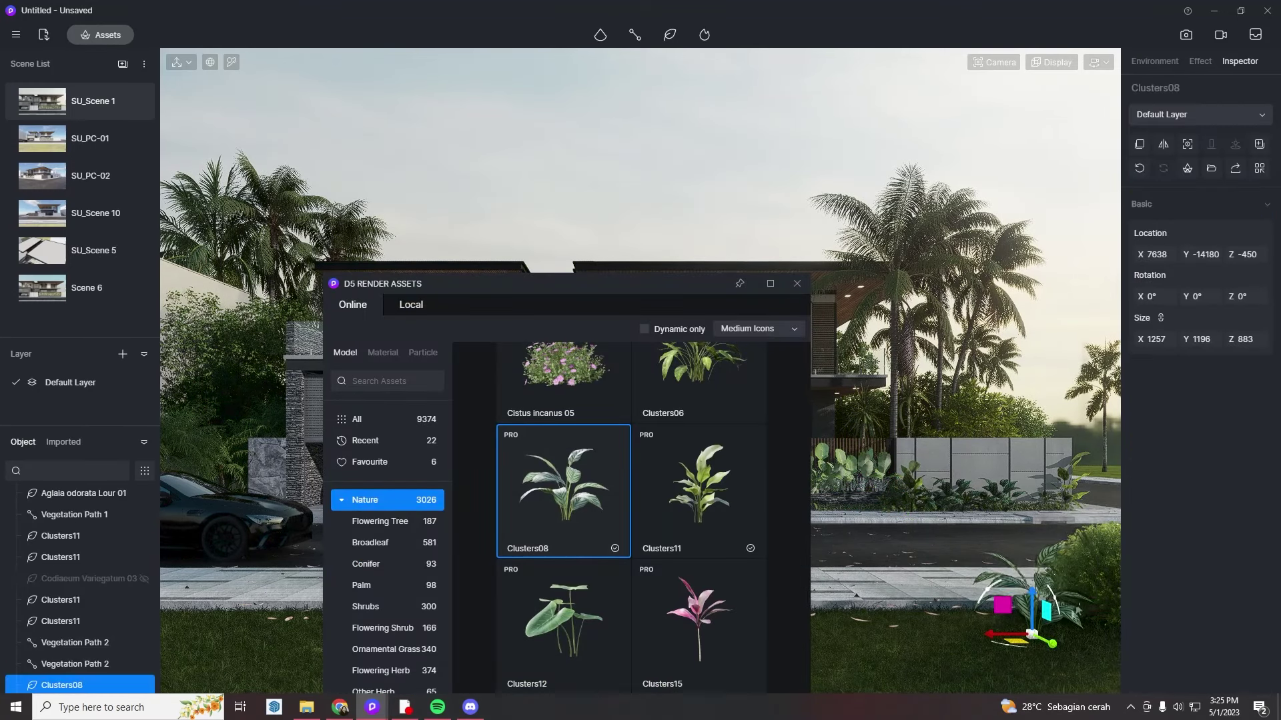
- Place two Clusters06 plants on the lawn around the base of the Berberis thunbergii 01 shrub
left_click(1091, 574)
left_click(718, 377)
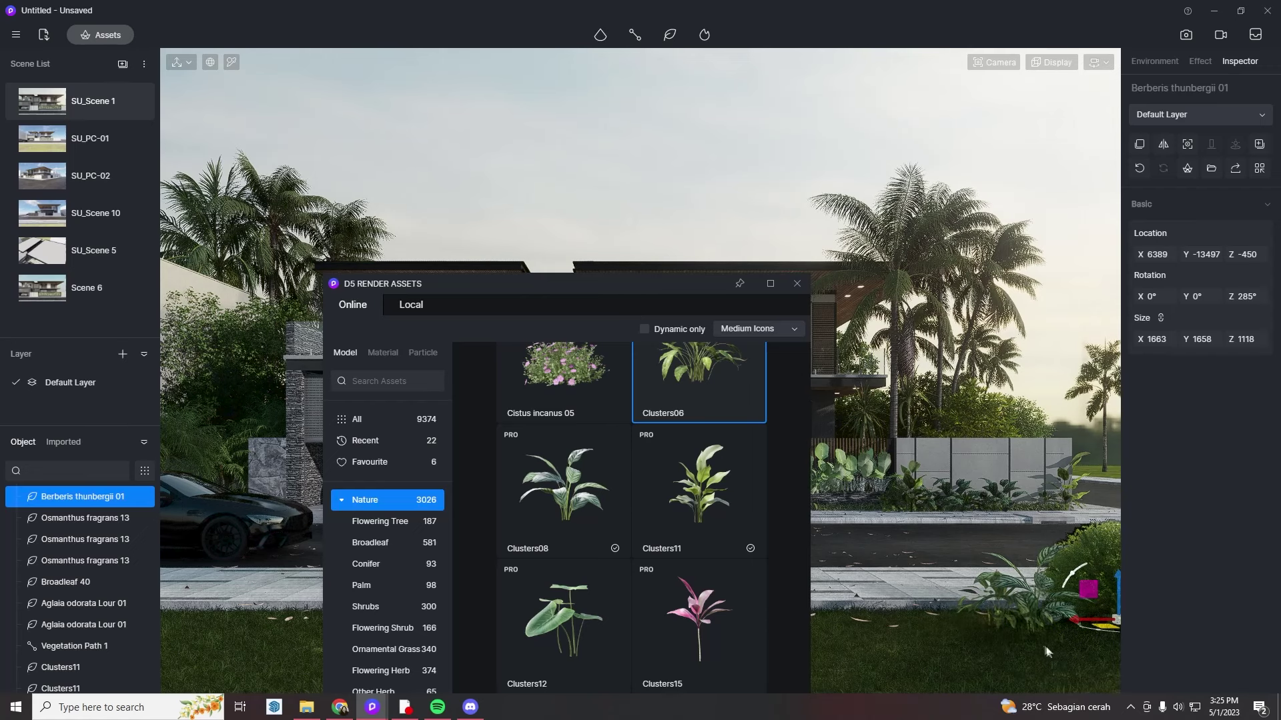
left_click(997, 626)
left_click(1077, 646)
- Enlarge the Clusters08 plant on the lawn proportionally to an X size of 1428
left_click(1032, 600)
double_click(1158, 339)
type("1500")
key("Return")
- Open the base color of the Berberis shrub's leaf material
left_click(1099, 593)
key("i")
left_click(1094, 573)
left_click(1143, 279)
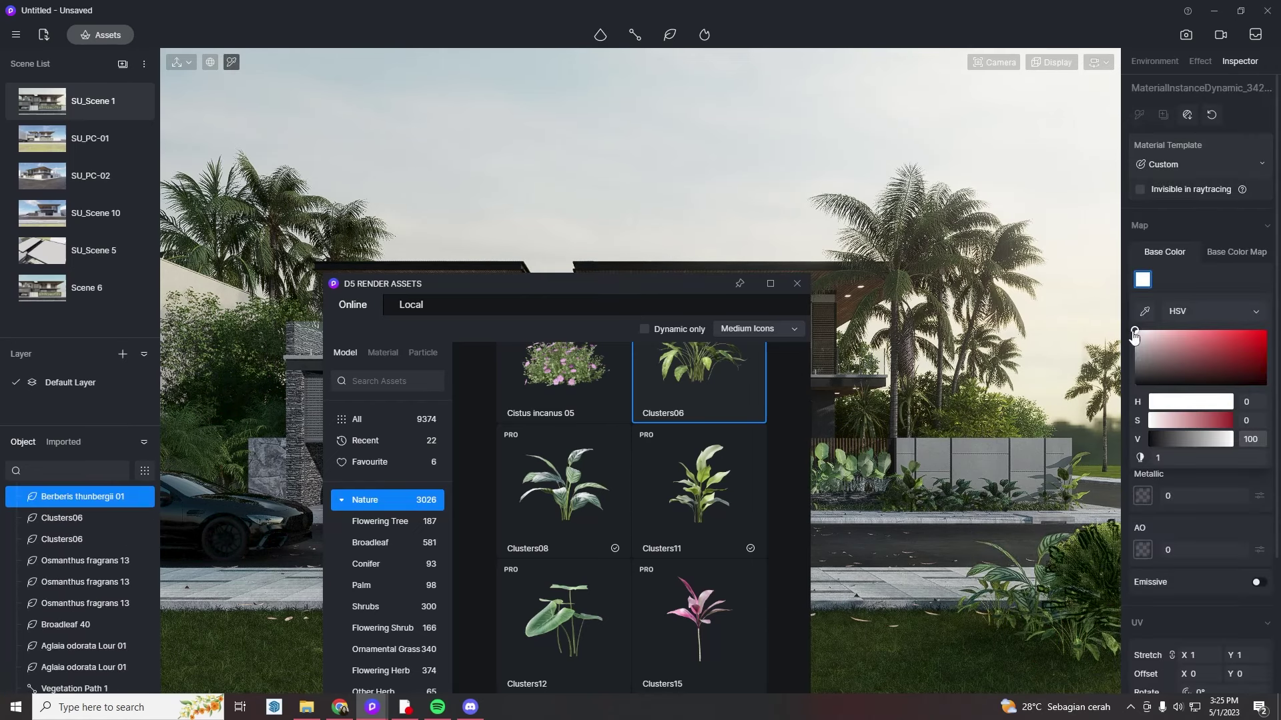
key("Escape")
- Duplicate the Clusters08 plant on the lawn and vary the copy's size and Z rotation
mouse_move(627, 283)
left_mouse_down()
mouse_move(682, 678)
mouse_move(639, 270)
left_mouse_up()
scroll(620, 480, "down", 2)
left_click(777, 271)
left_click(1034, 594)
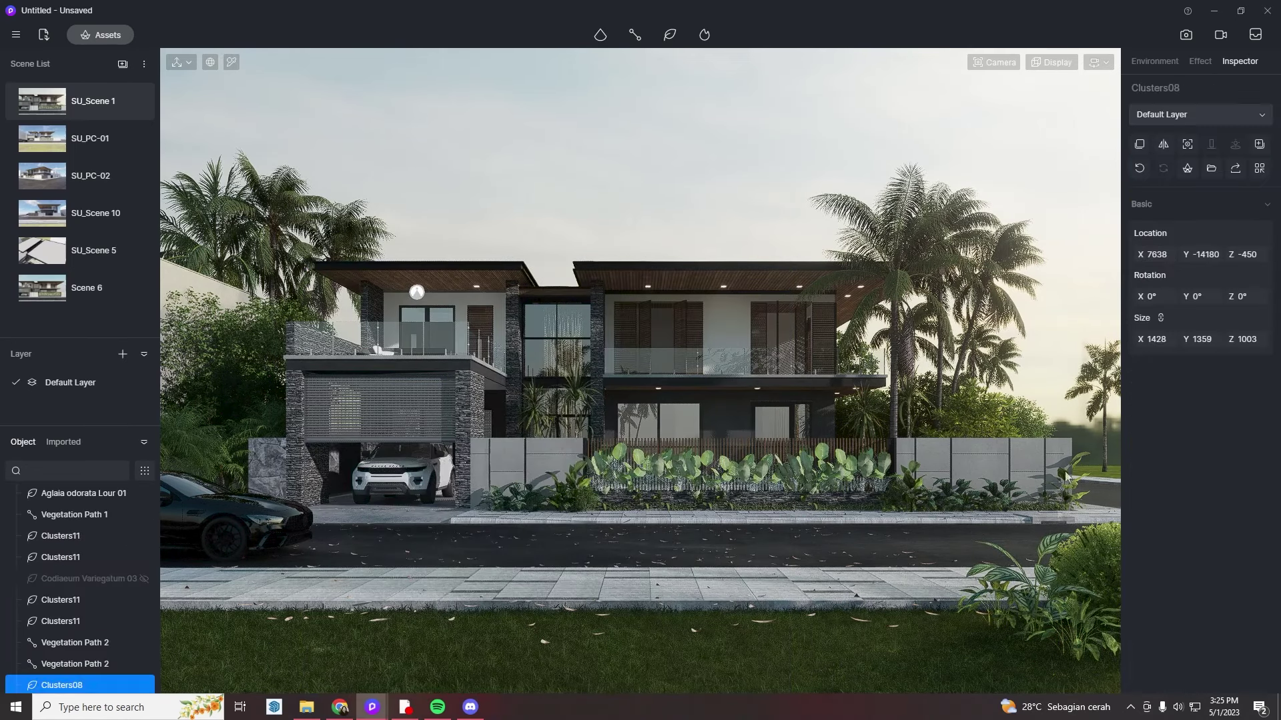
left_click_drag(1019, 633, 1031, 627, "shift")
left_click_drag(1244, 339, 1181, 354)
left_click_drag(1245, 297, 1194, 297)
left_click(861, 624)
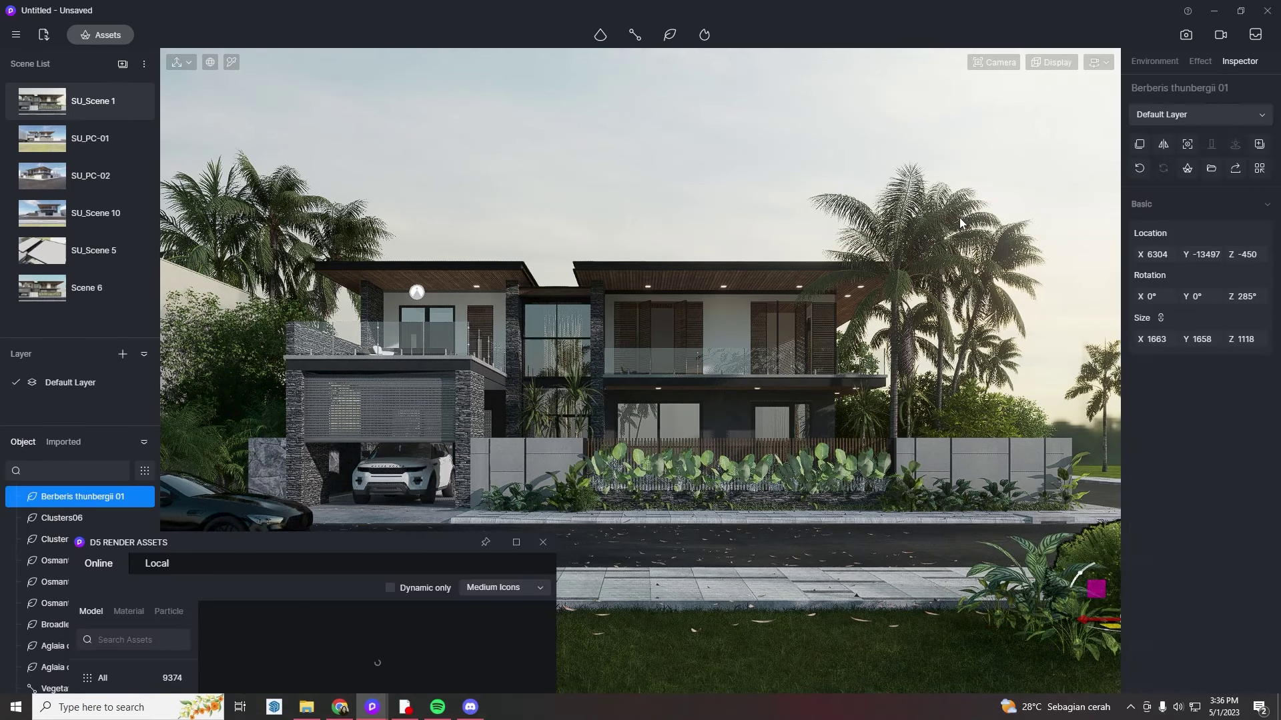
- Try a second spot light under the main upper-floor roof, about X 11121, Y 4660, Z 6997
key("Escape")
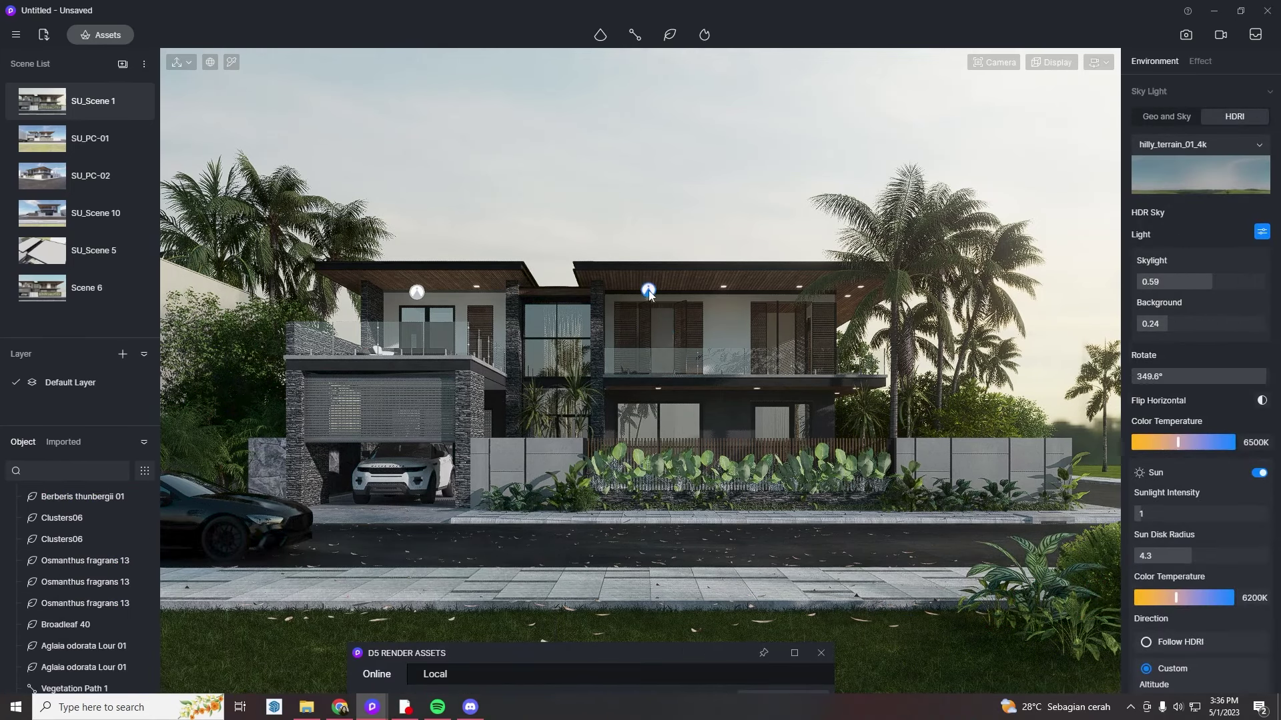
left_click(649, 292)
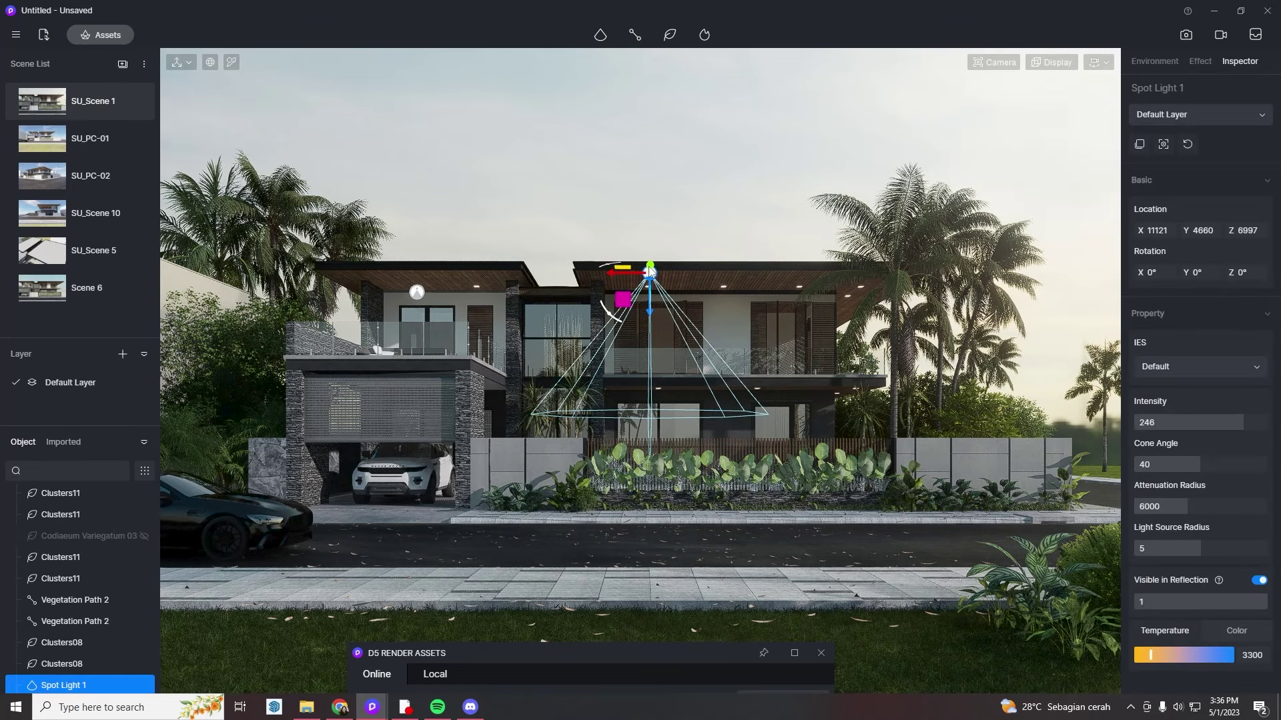
key("Escape")
- Review the camera settings and update SU_Scene 1 with the current view
left_click(994, 62)
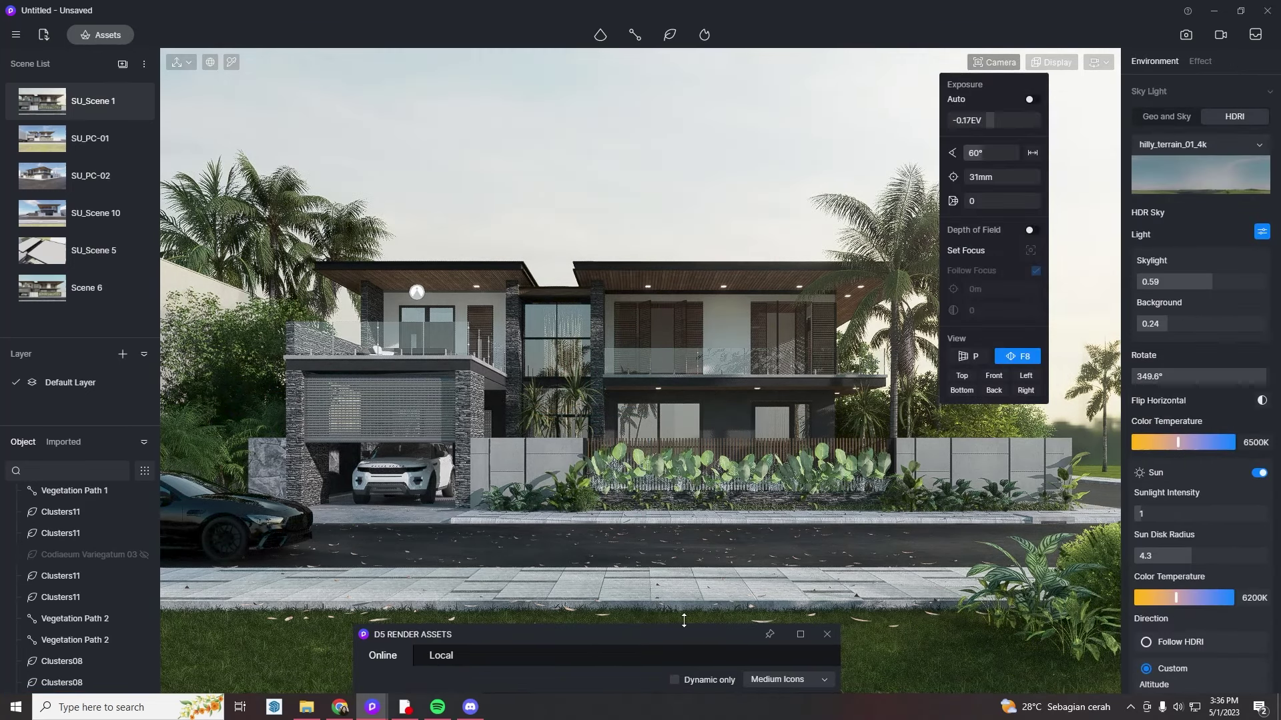
left_click(993, 62)
left_click(145, 106)
- Try a Beech Tree 04 from the flowering trees beside the lawn shrub, about X 6432, Y -13359, Z -450, and shift it along X
left_click_drag(665, 634, 675, 122)
scroll(739, 294, "down", 15)
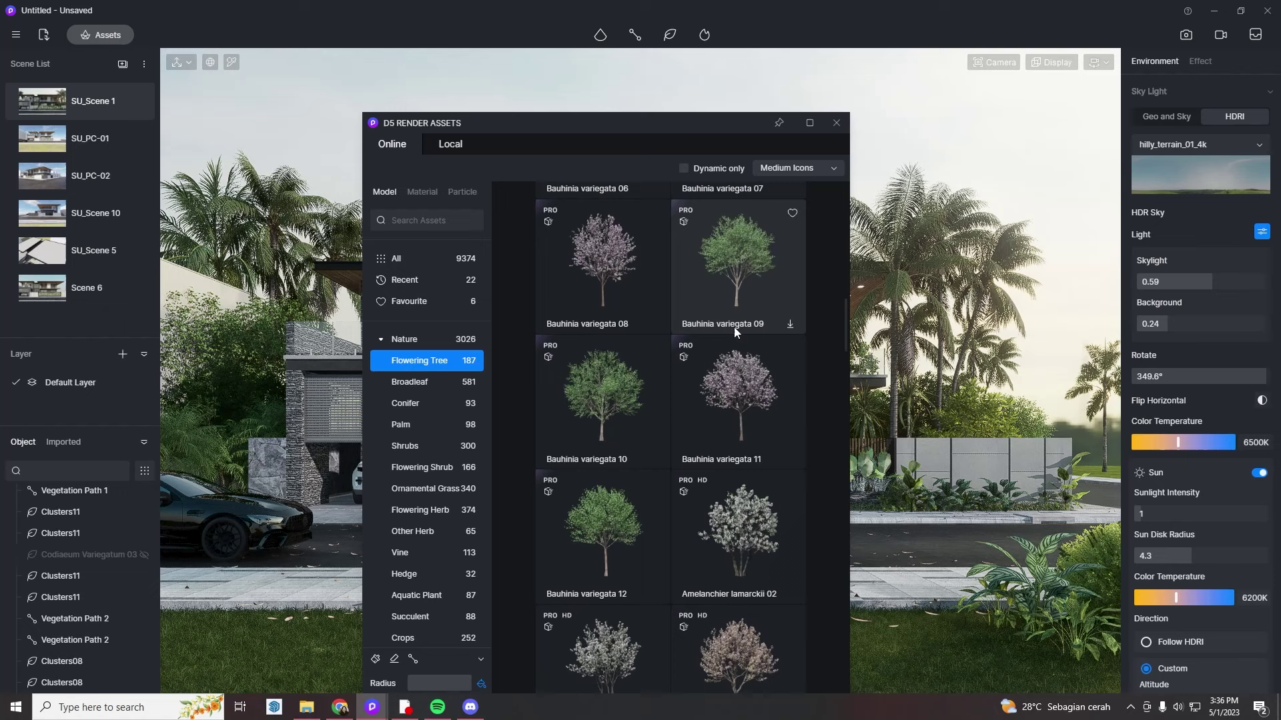
scroll(734, 327, "down", 15)
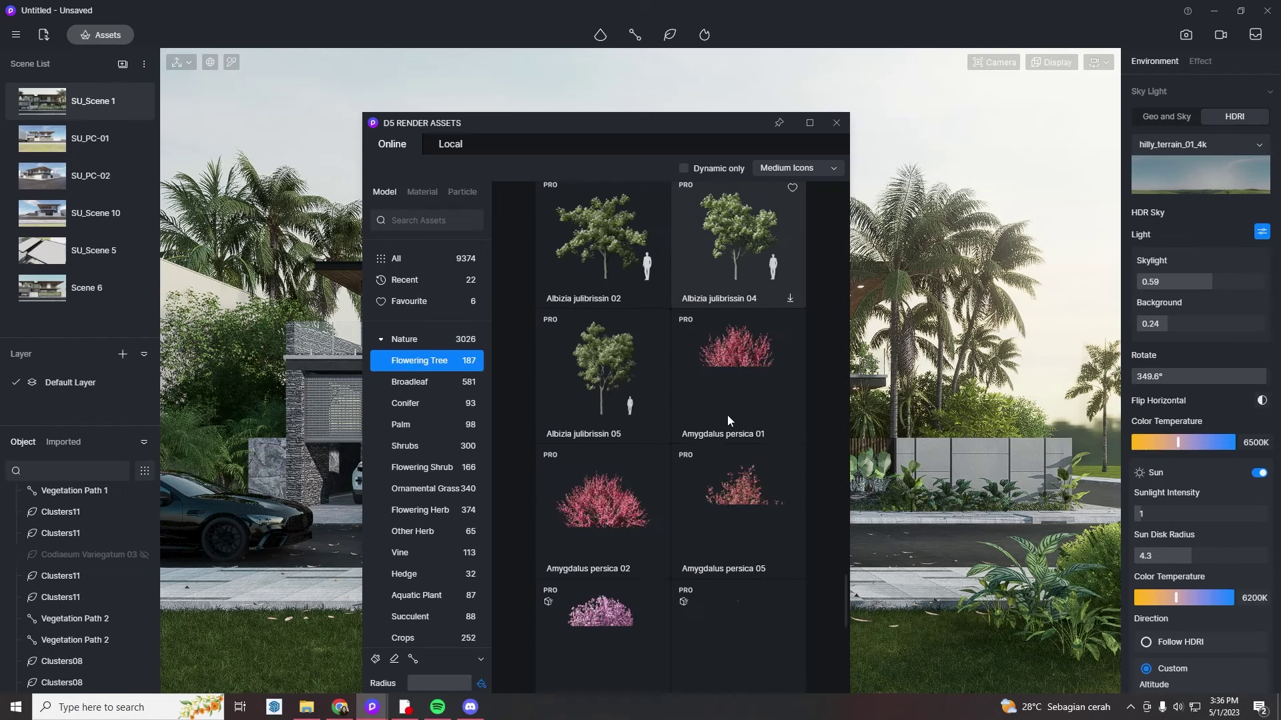
scroll(720, 407, "down", 10)
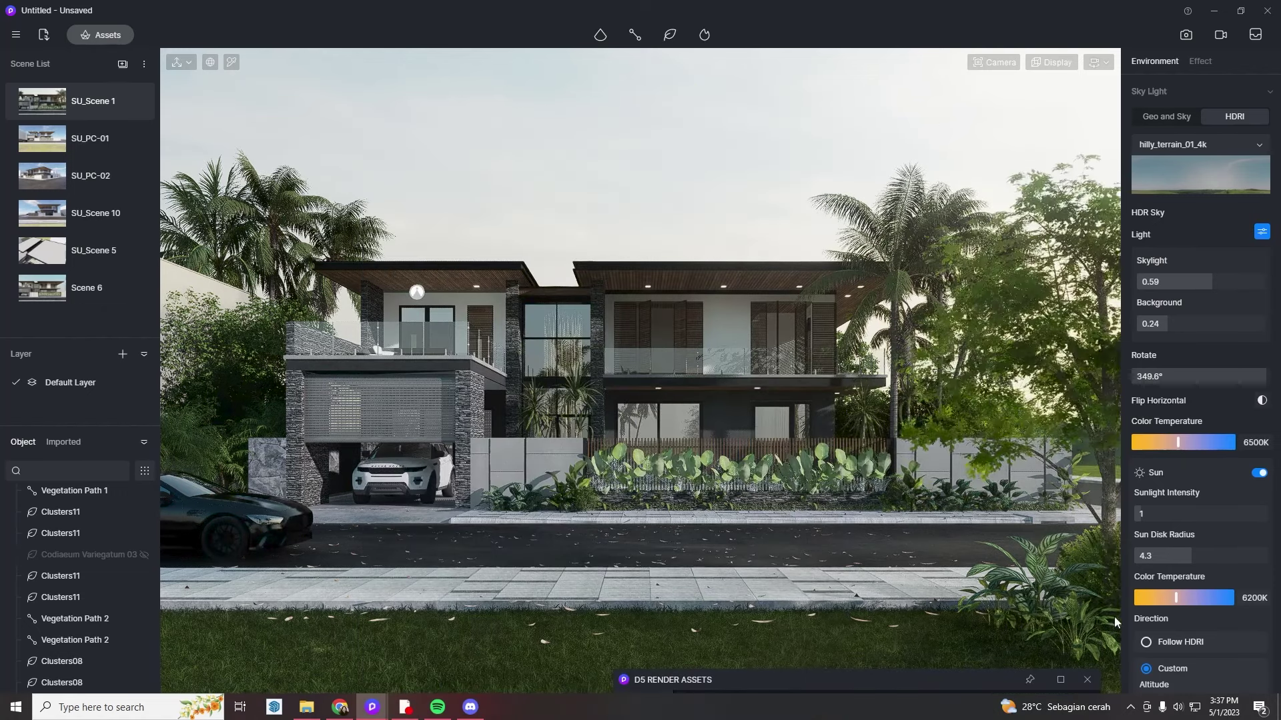
left_click(1112, 616)
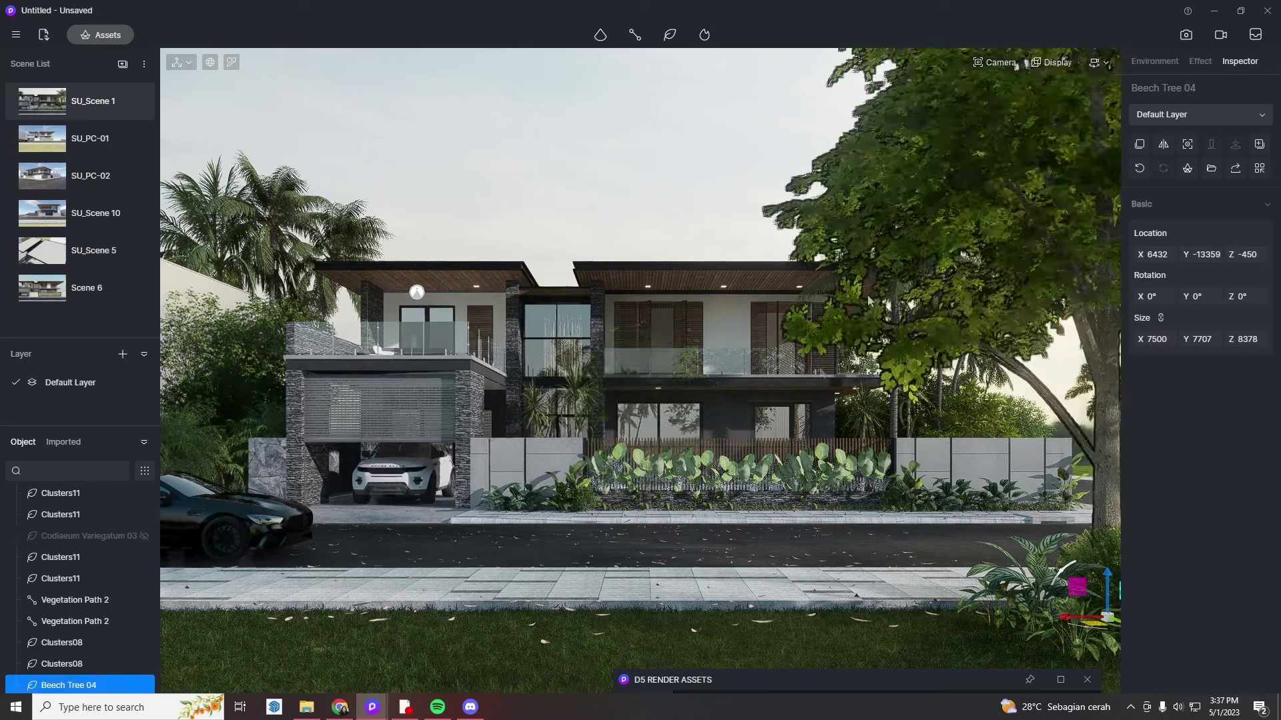
left_click_drag(1066, 617, 1209, 617)
left_click(823, 116)
- Look through both pages of flowering trees for an alternative and delete the Beech Tree 04
mouse_move(807, 681)
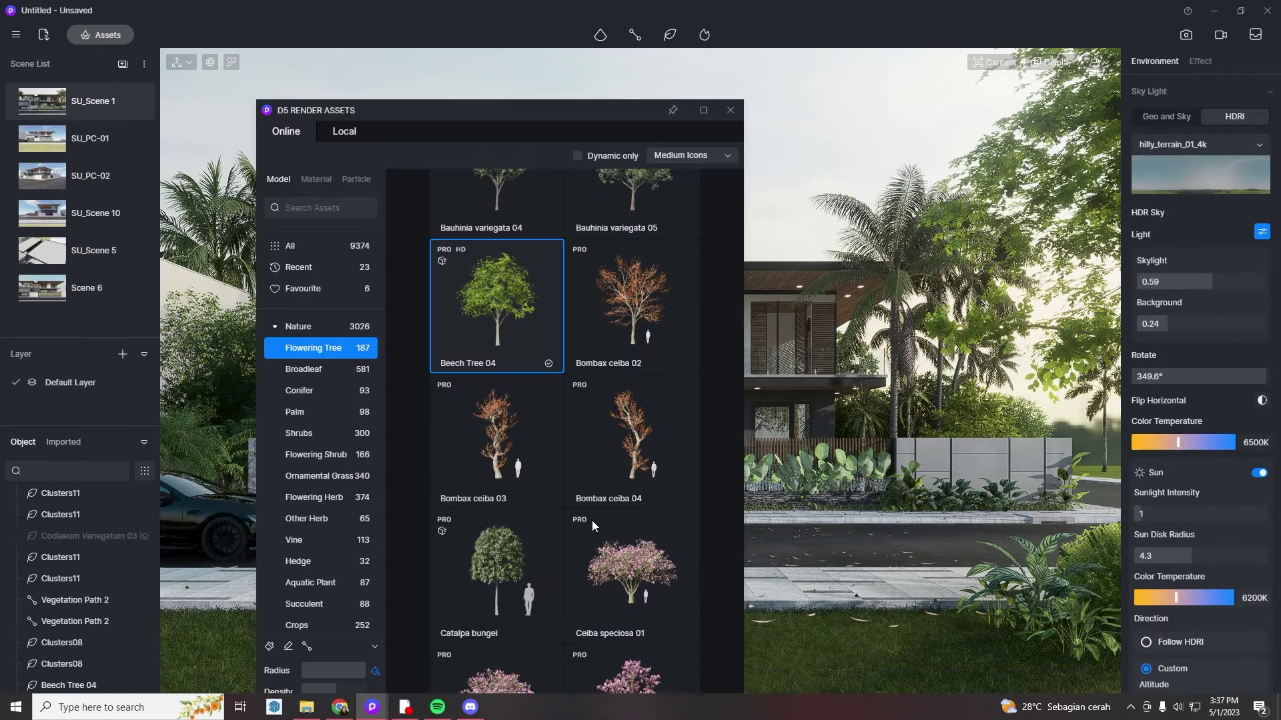
scroll(591, 521, "down", 15)
left_click_drag(614, 112, 636, 22)
left_click(596, 650)
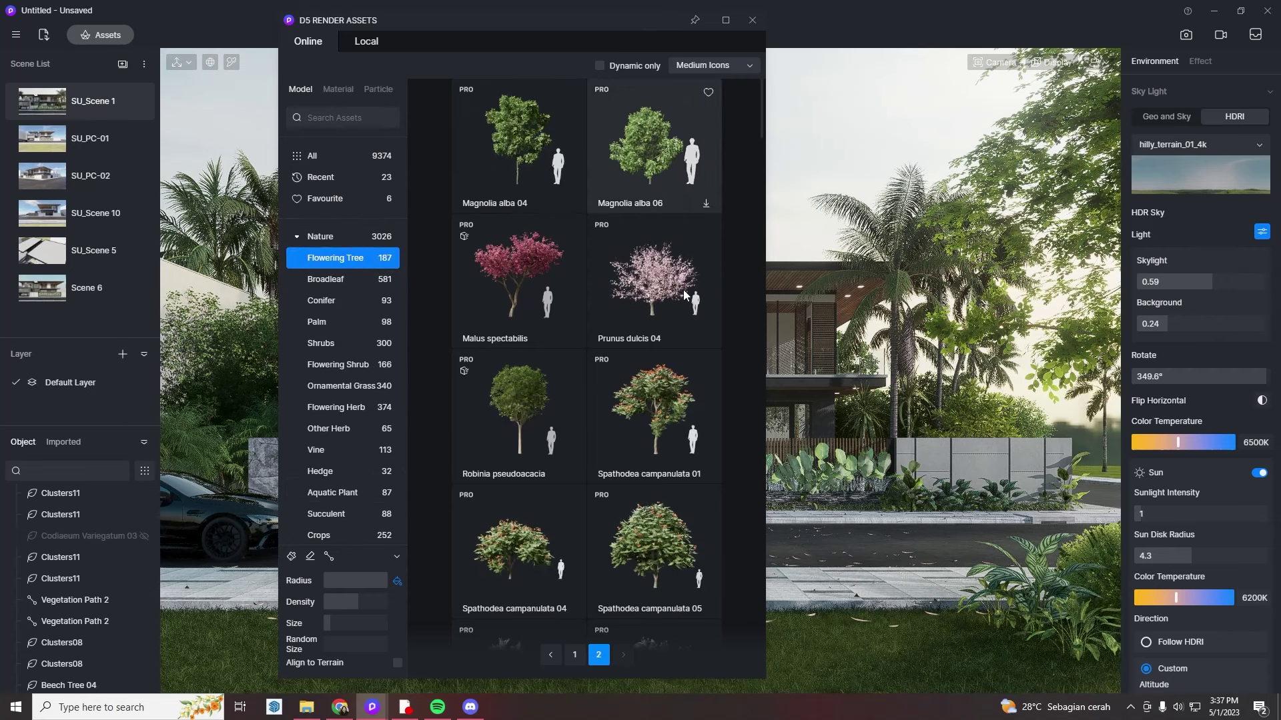
scroll(673, 447, "down", 10)
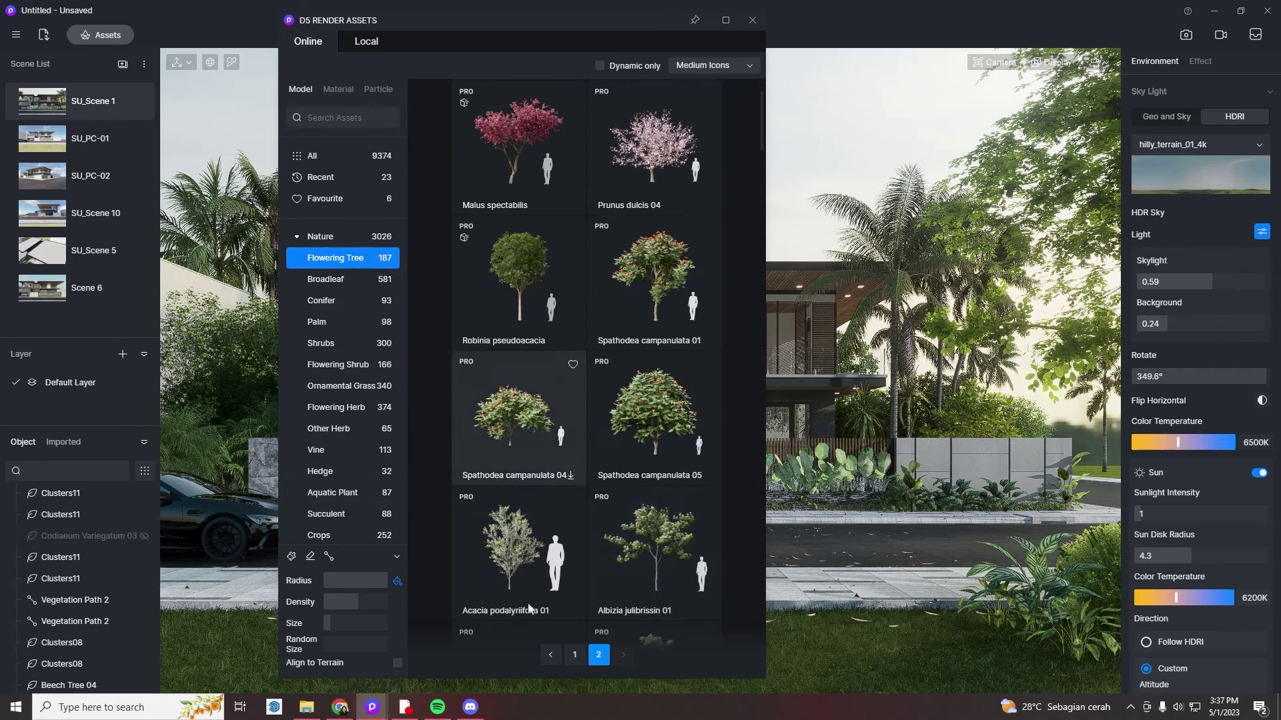
left_click(1076, 160)
left_click_drag(644, 27, 610, 138)
key("Delete")
scroll(595, 370, "down", 15)
scroll(507, 235, "up", 1)
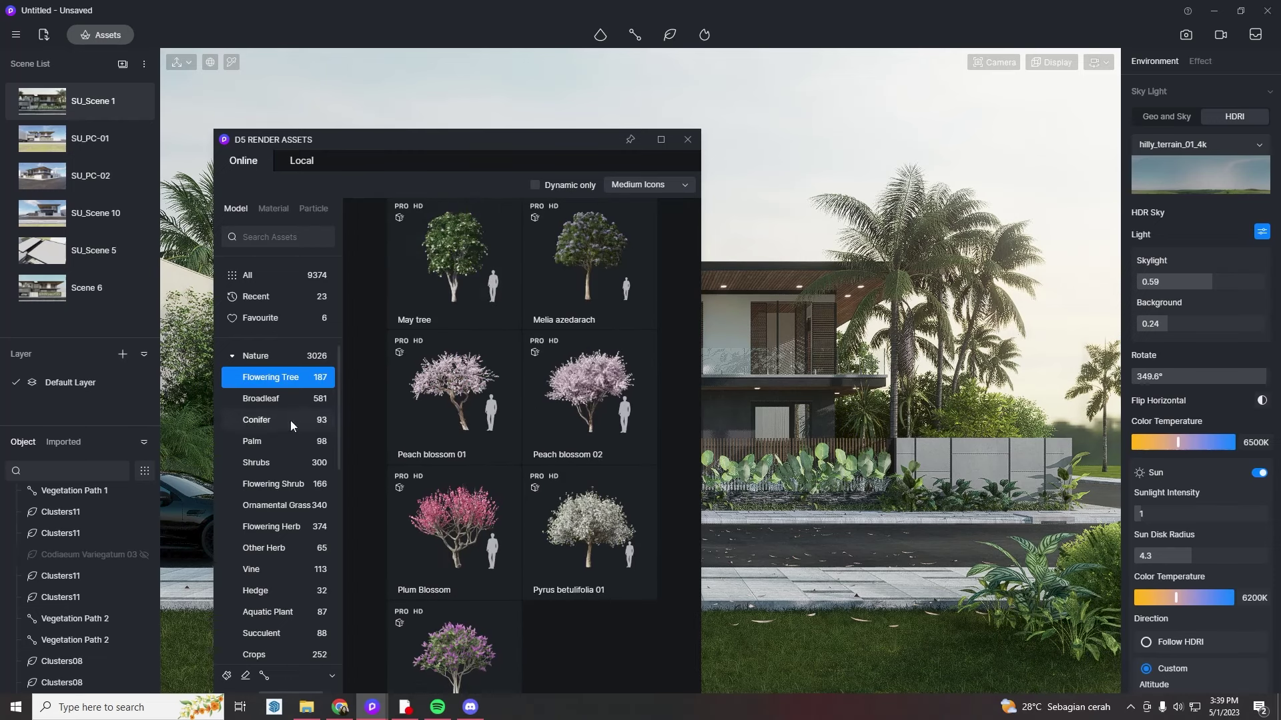
- Place a Ligustrun lucidum Ait 01 broadleaf tree by the lawn shrub, then adjust its size and X location
left_click(305, 401)
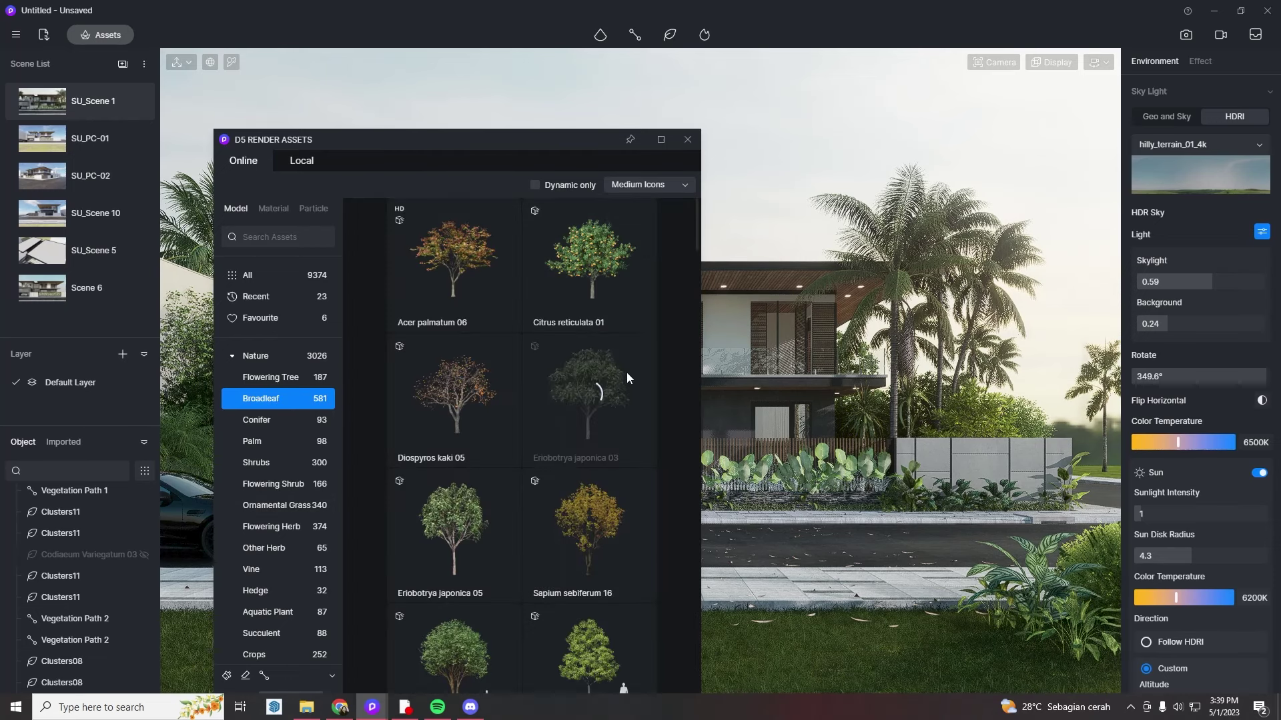
scroll(626, 378, "down", 10)
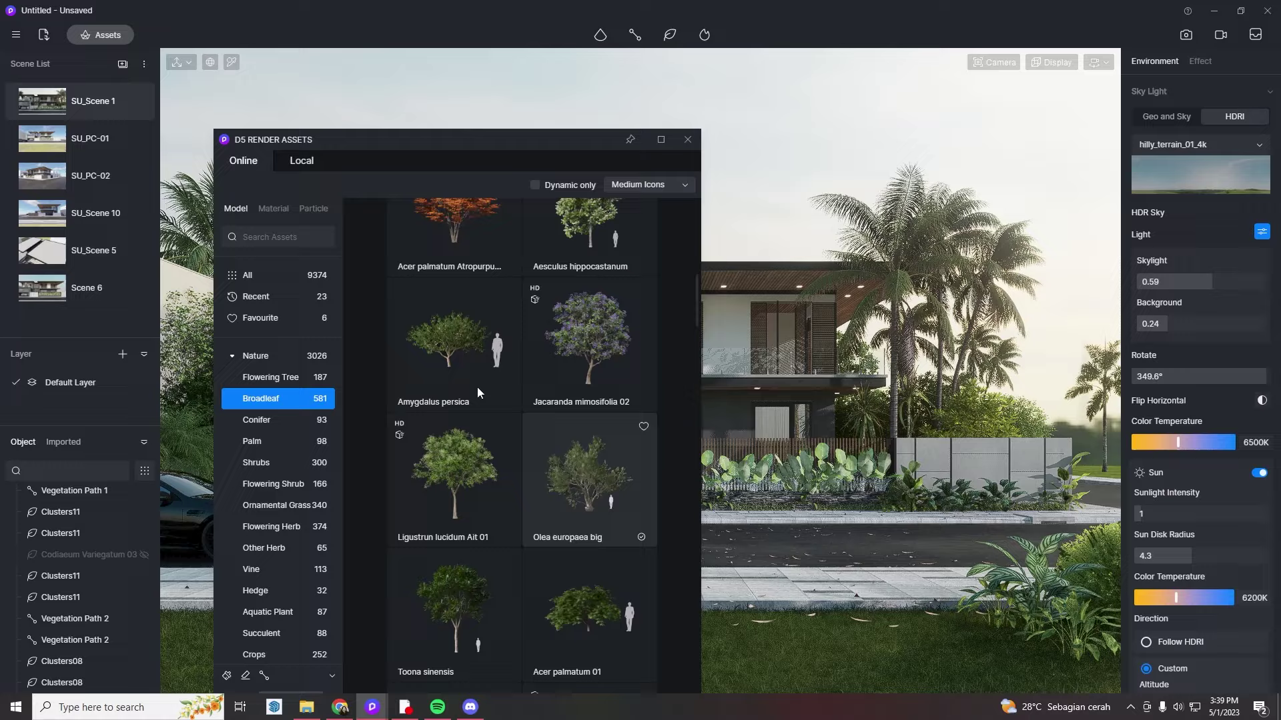
scroll(477, 393, "down", 1)
left_click(471, 407)
left_click_drag(550, 140, 293, 51)
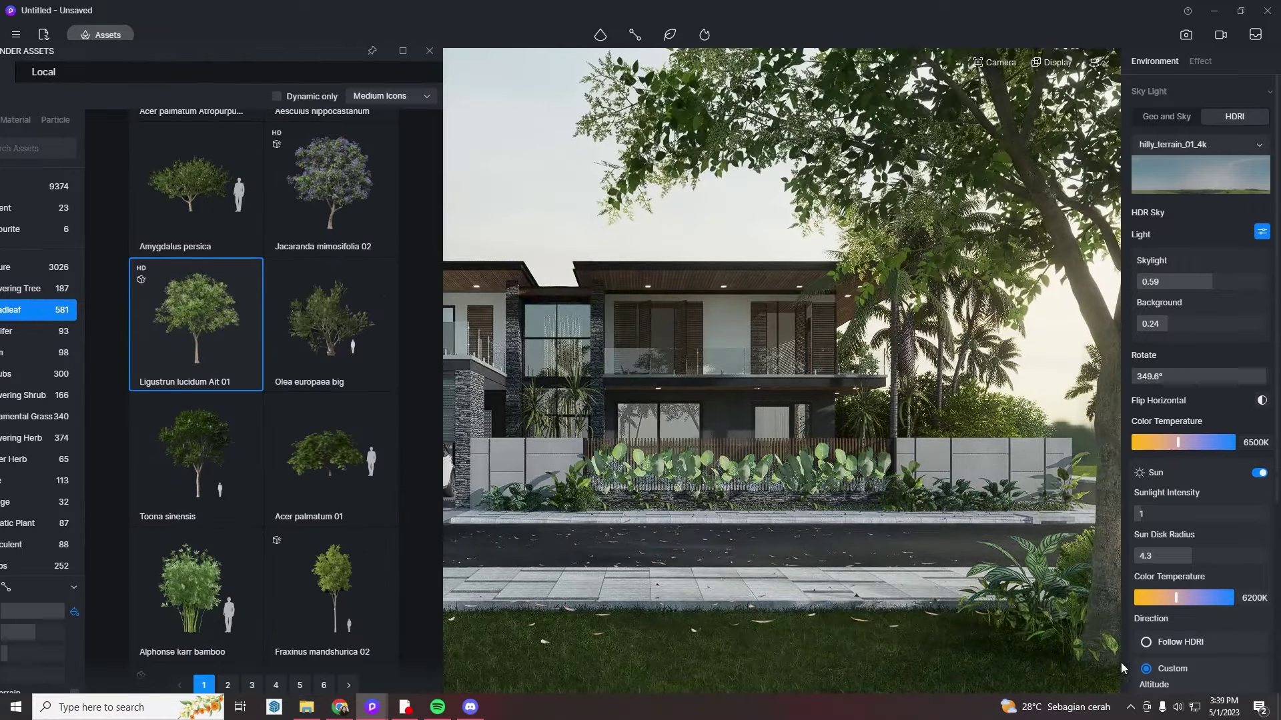
left_click(1118, 662)
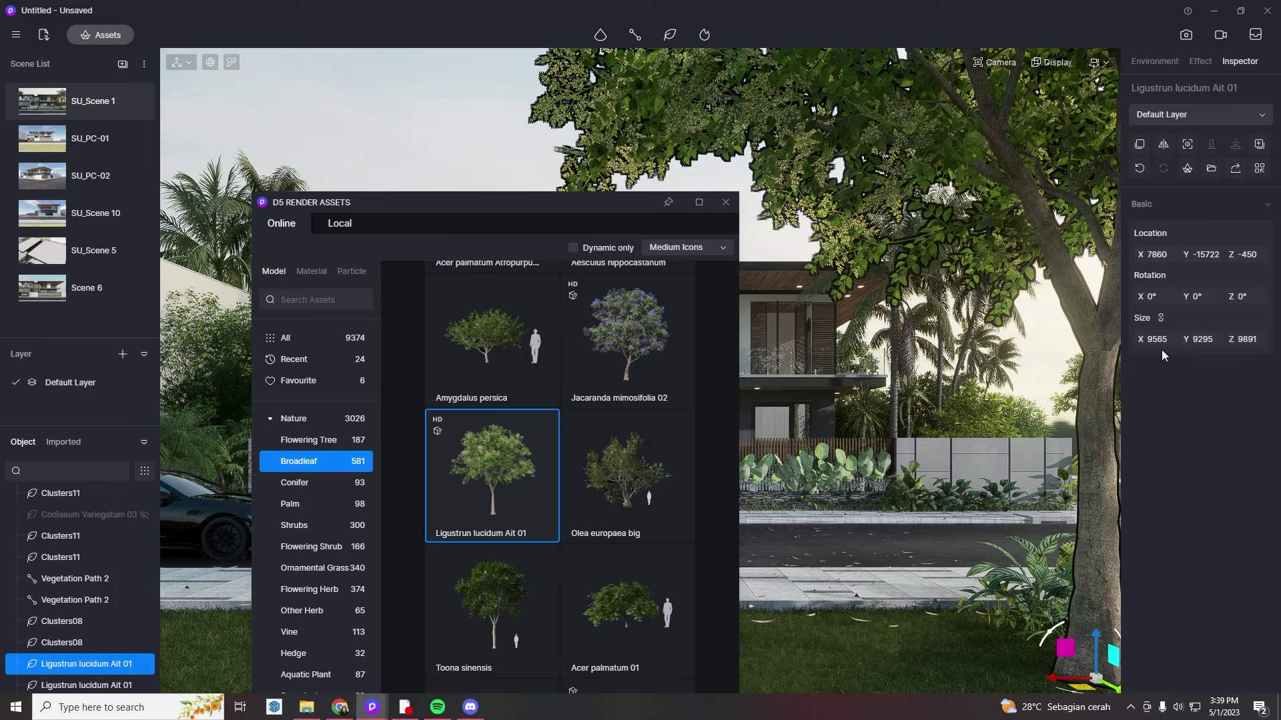
left_click_drag(1158, 342, 1239, 497)
left_click_drag(1156, 255, 503, 167)
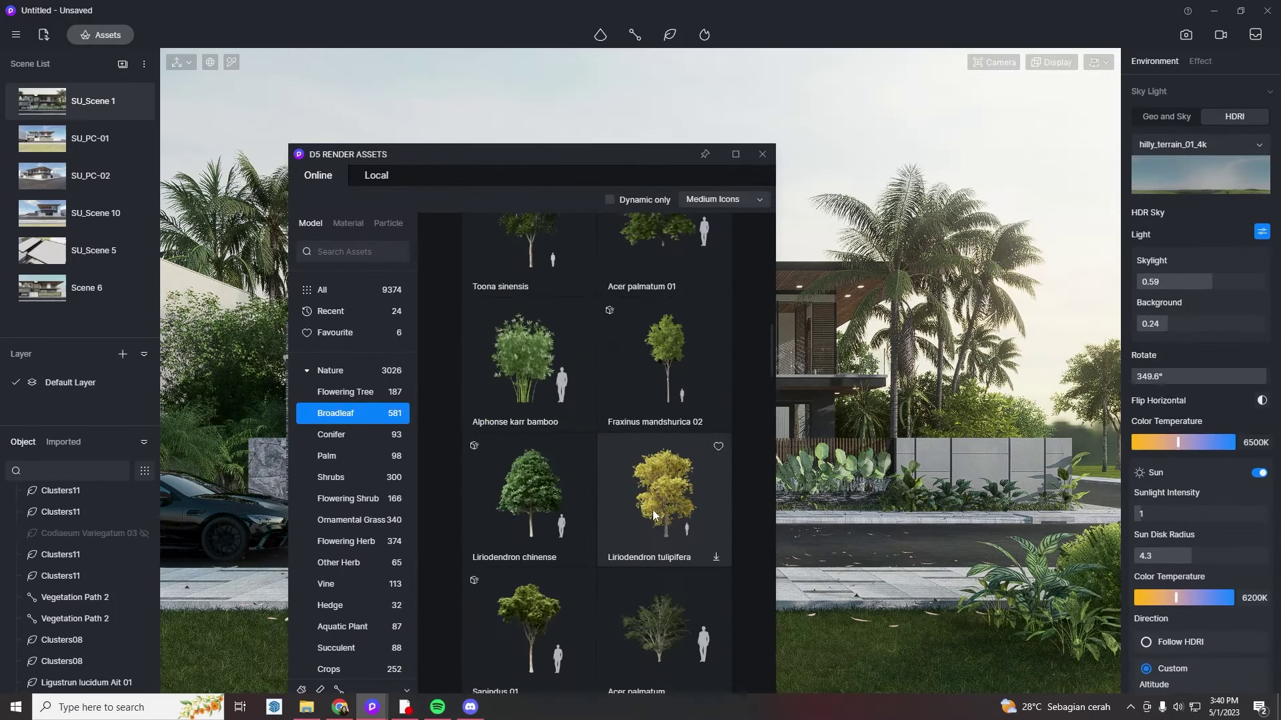
- Look through the broadleaf trees and place a Broadleaf 36 at the edge of the foreground lawn
scroll(655, 489, "down", 7)
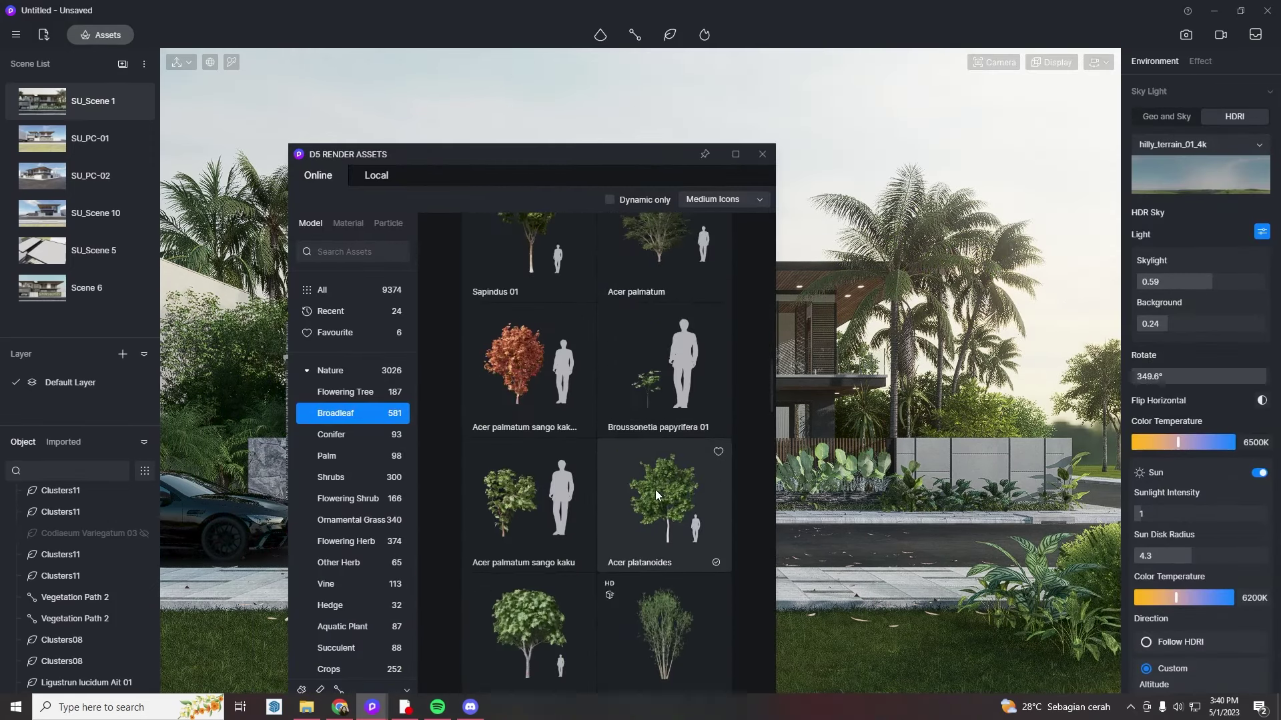
left_click(655, 489)
left_click_drag(517, 160, 496, 121)
scroll(535, 539, "down", 4)
left_click(539, 437)
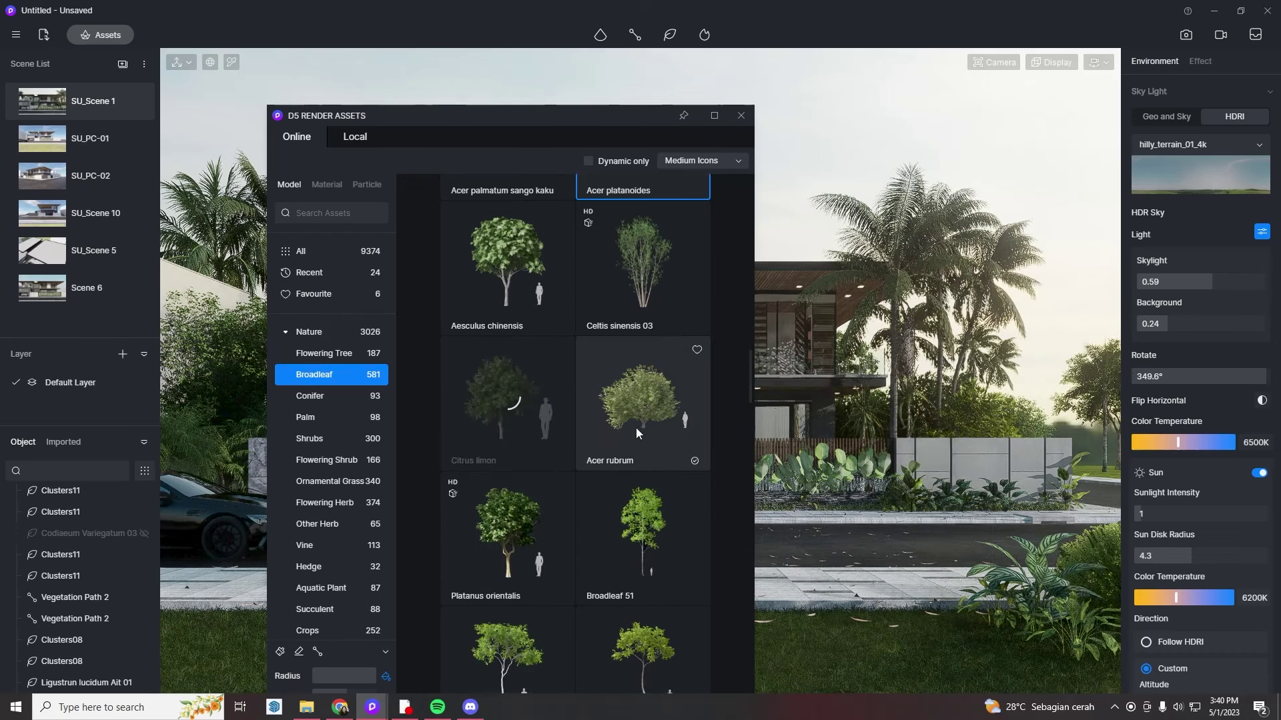
scroll(638, 427, "up", 2)
scroll(671, 397, "down", 5)
left_click(664, 437)
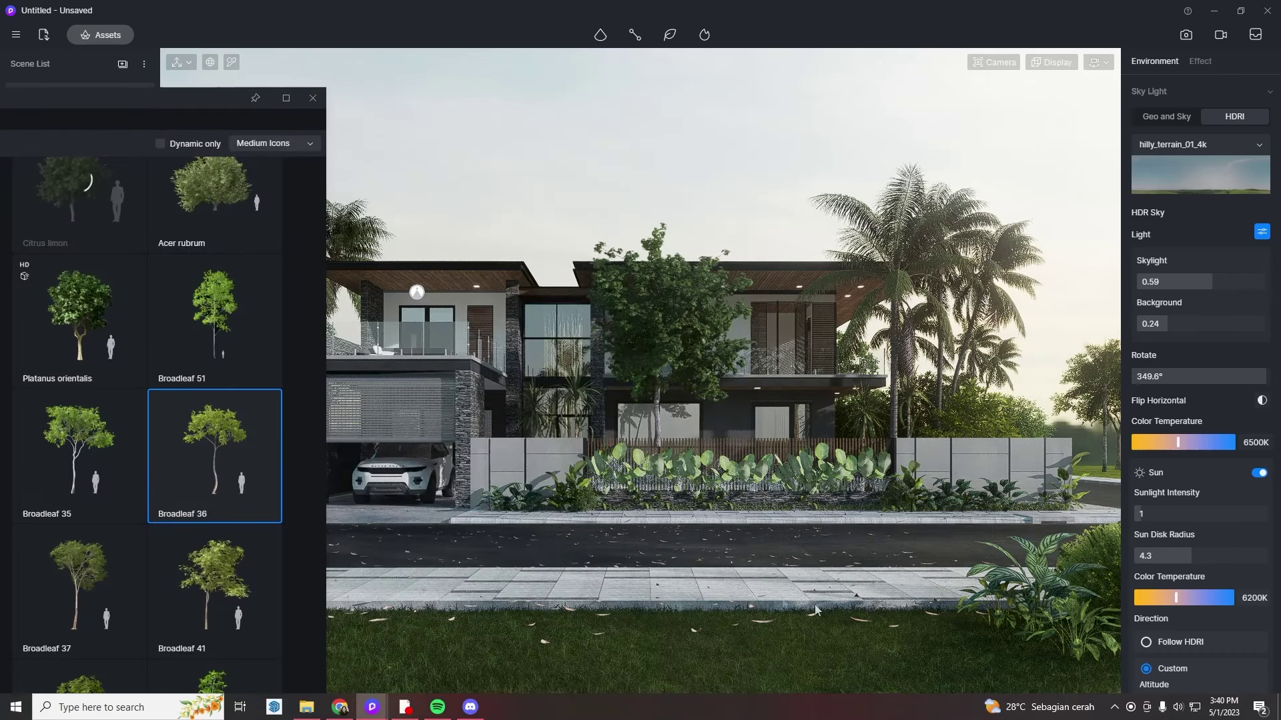
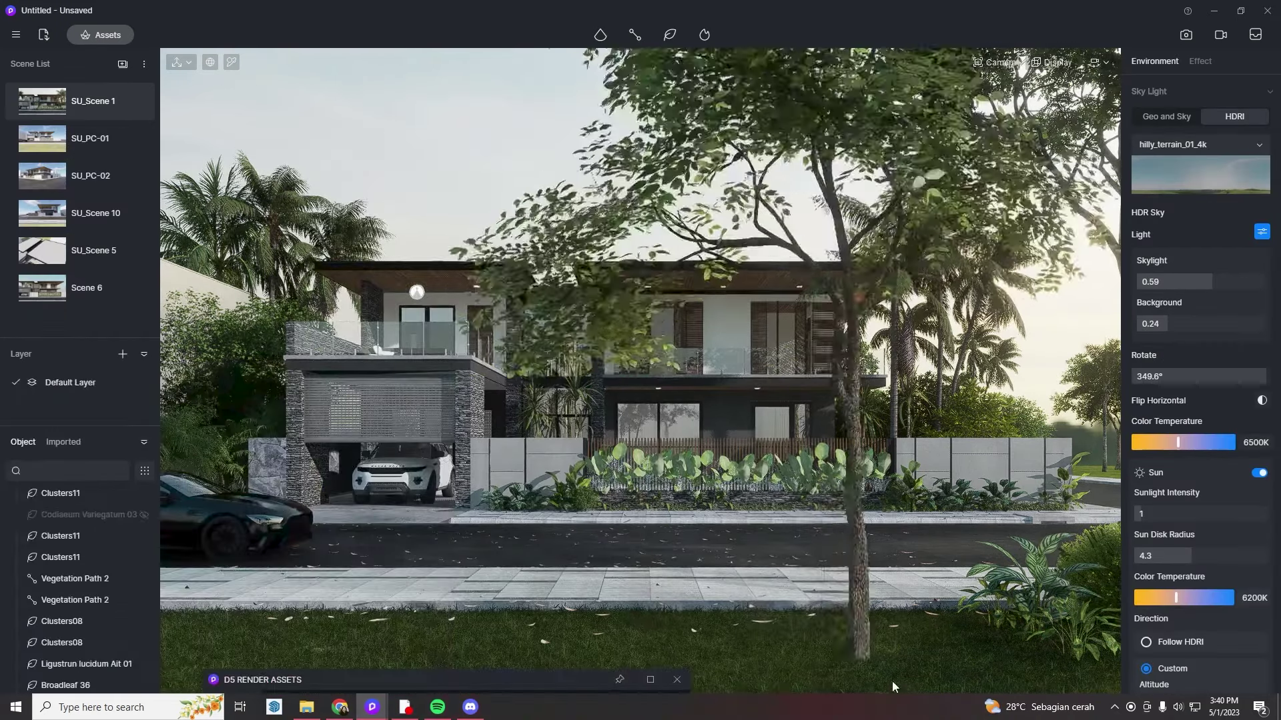
- Try a Broadleaf 41 tree on the foreground lawn at X 9519 and shift it along Y to -21008
left_click(874, 667)
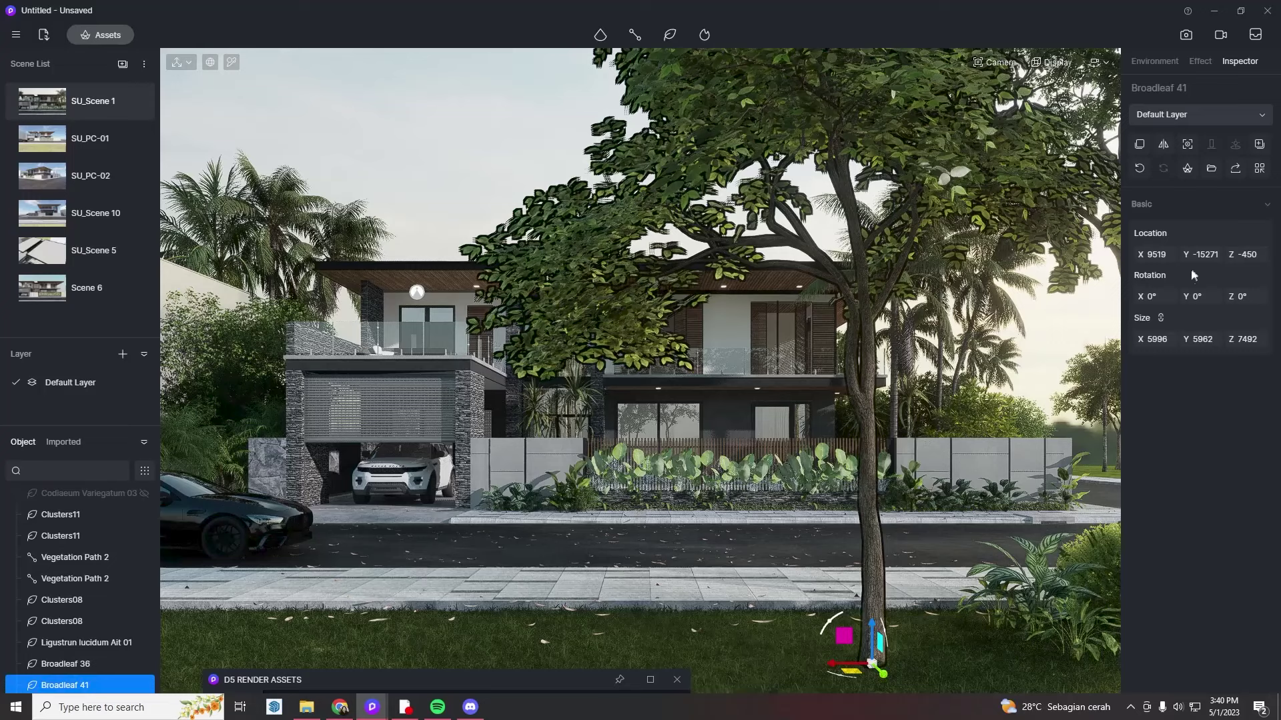
left_click_drag(1198, 255, 397, 185)
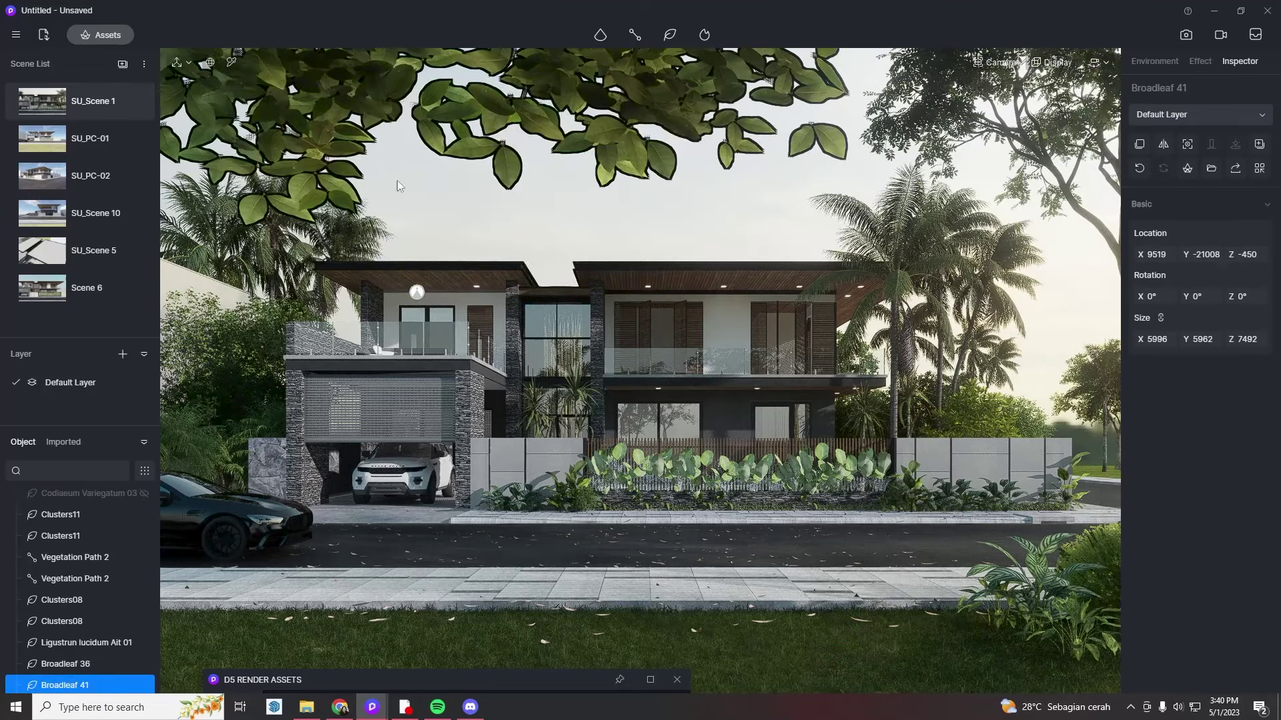
left_click_drag(339, 228, 548, 234)
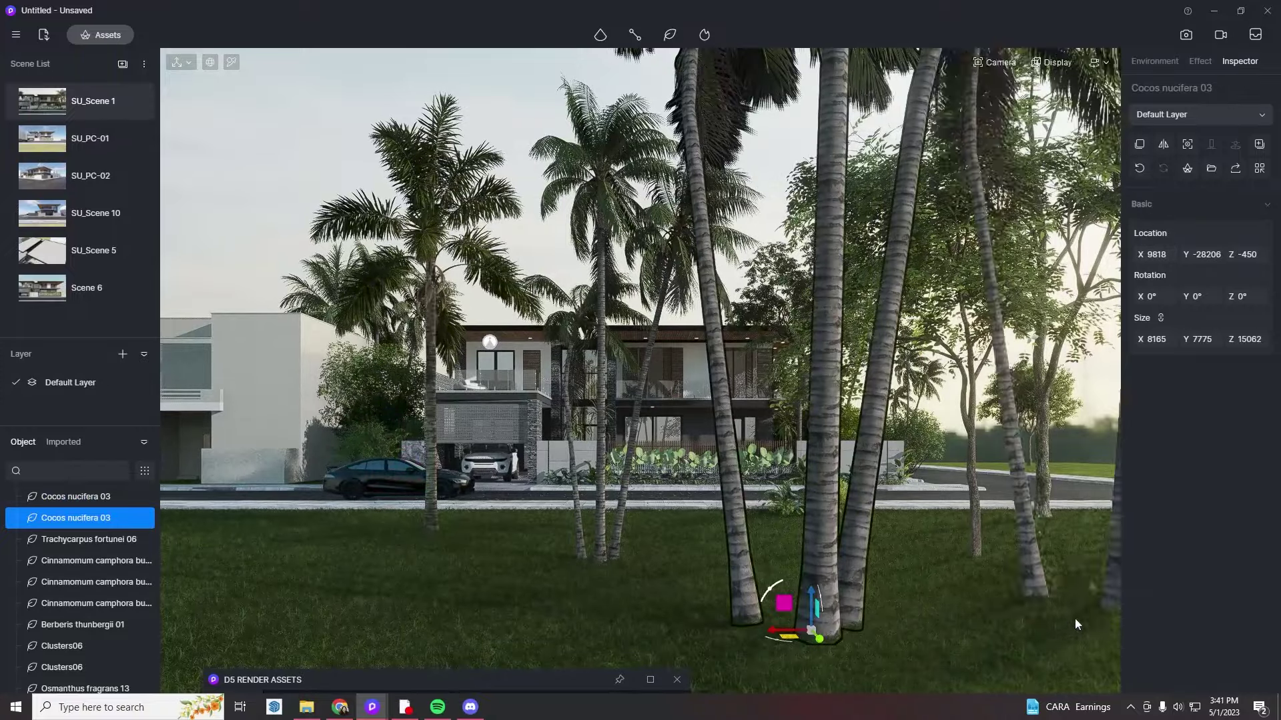
- Scale the two selected Cocos nucifera 03 foreground palms to about X 4371, Y 4162, Z 8064 and return to the SU_Scene 1 view
left_click(45, 108)
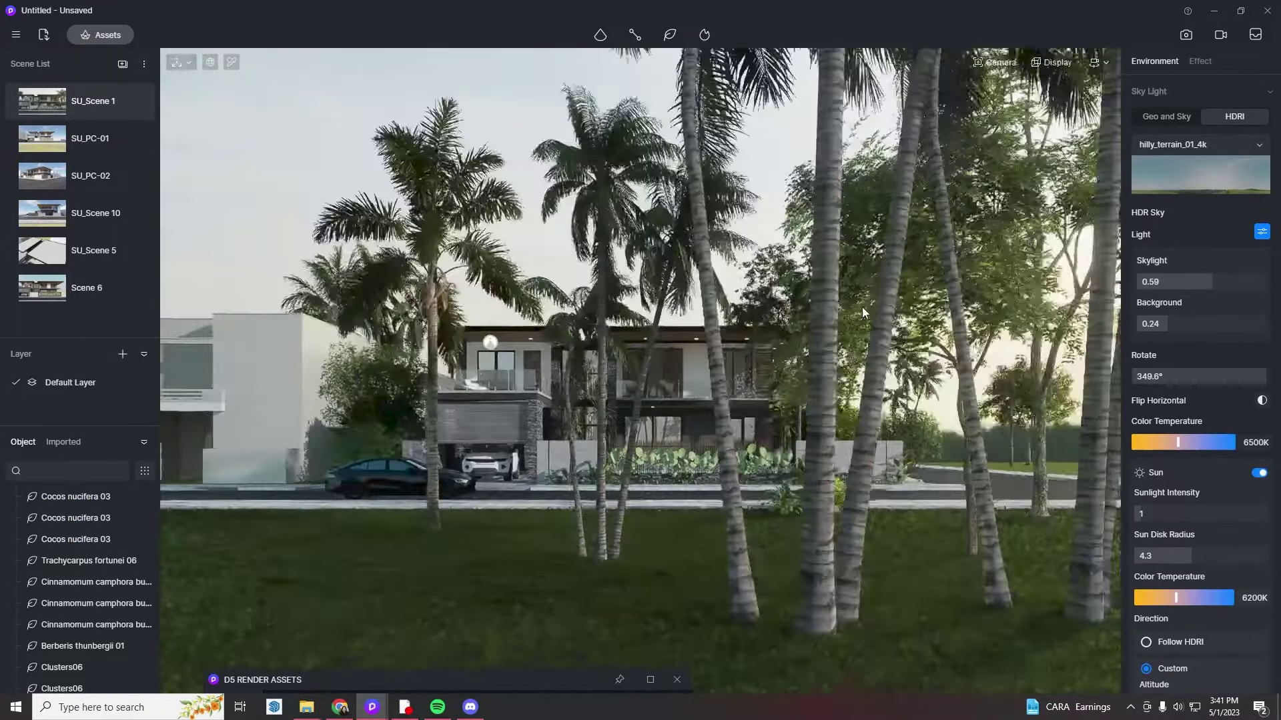
left_click(862, 307)
left_click(935, 415, "ctrl")
left_click_drag(1139, 340, 2, 129)
left_click(41, 108)
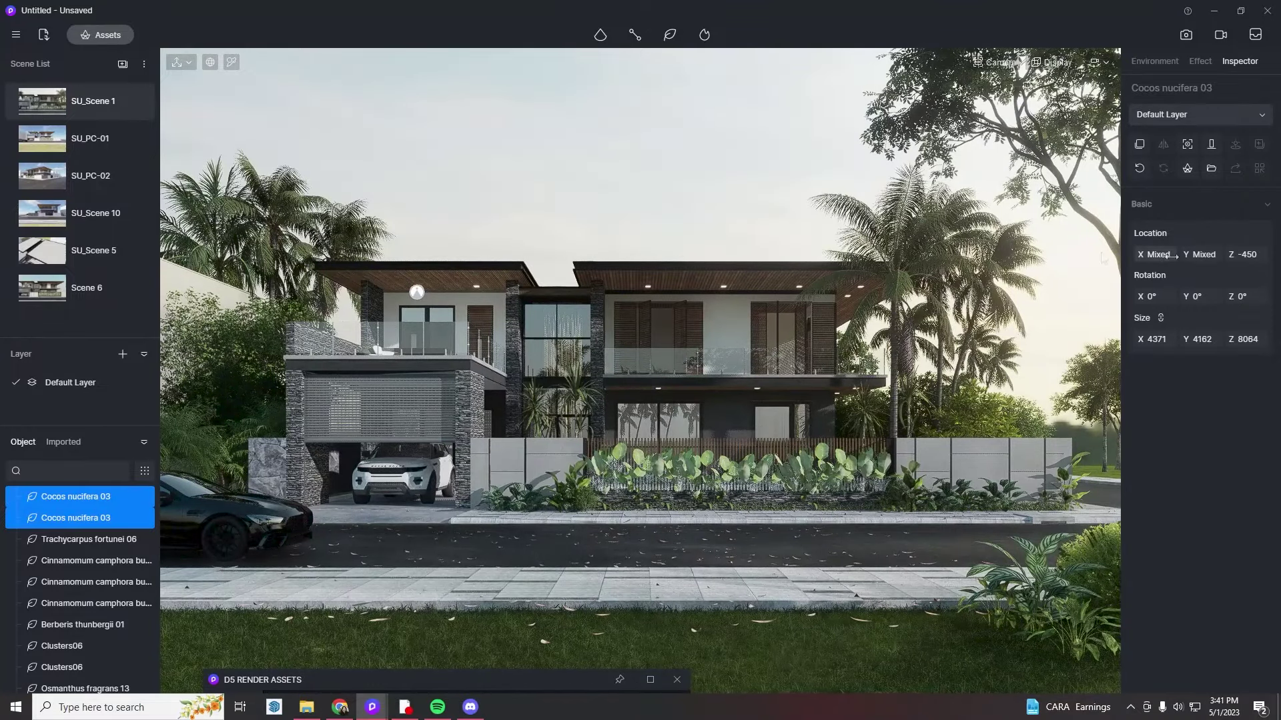
left_click(767, 130)
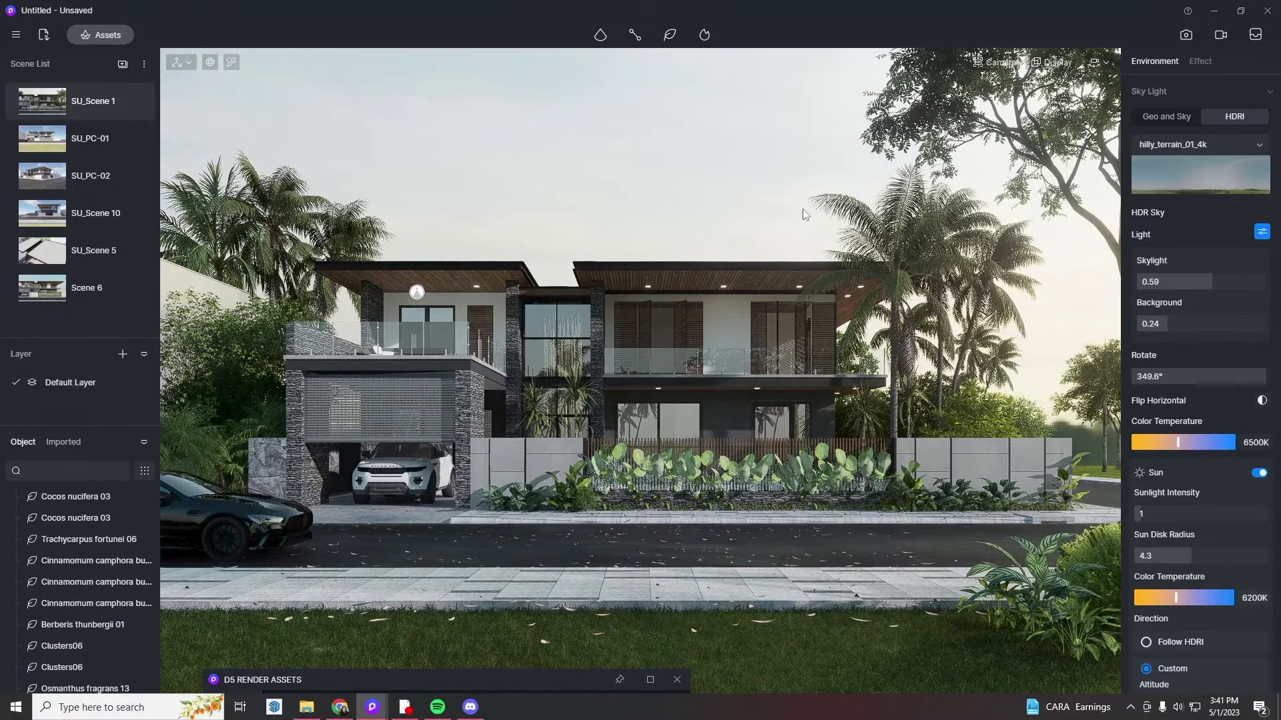
- Find Residential Interior 13 among the Interior Parallax assets and place it behind the villa's ground-floor windows, about X 9720, Y 7720, Z 2020
left_click_drag(469, 683, 592, 518)
left_click(461, 231)
scroll(477, 380, "down", 2)
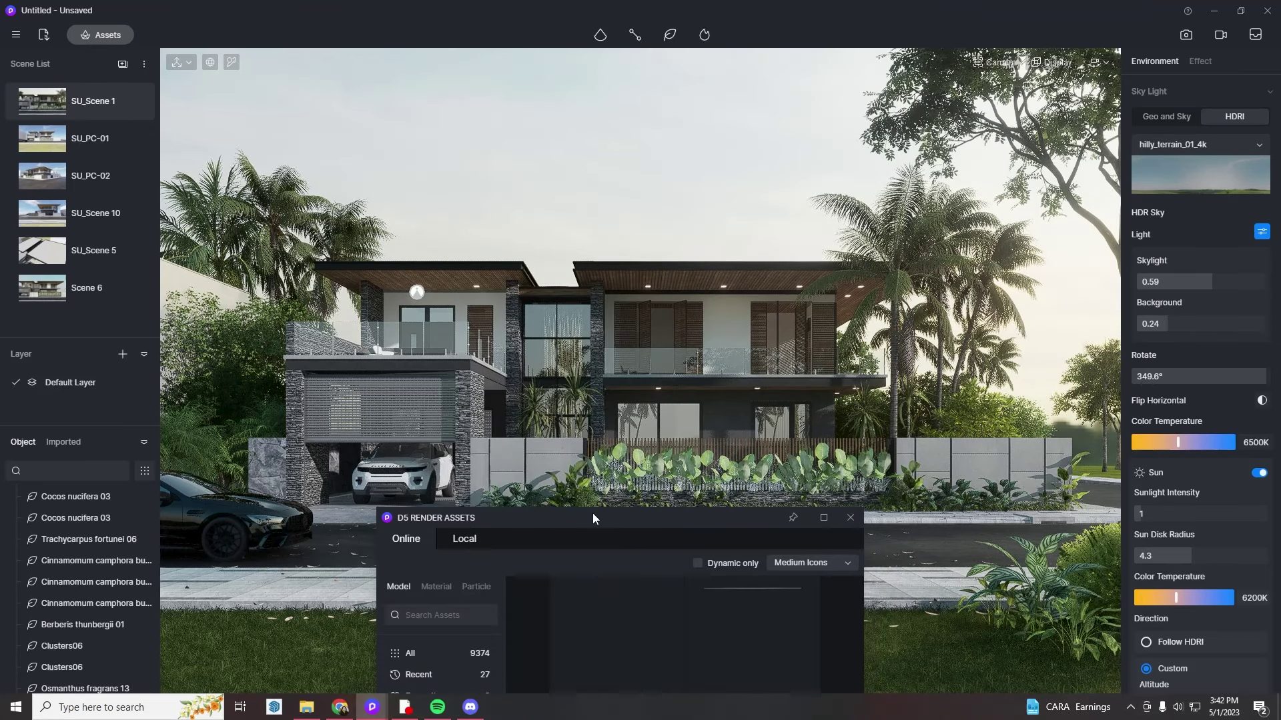
left_click_drag(722, 517, 715, 198)
scroll(624, 354, "down", 4)
scroll(758, 483, "down", 10)
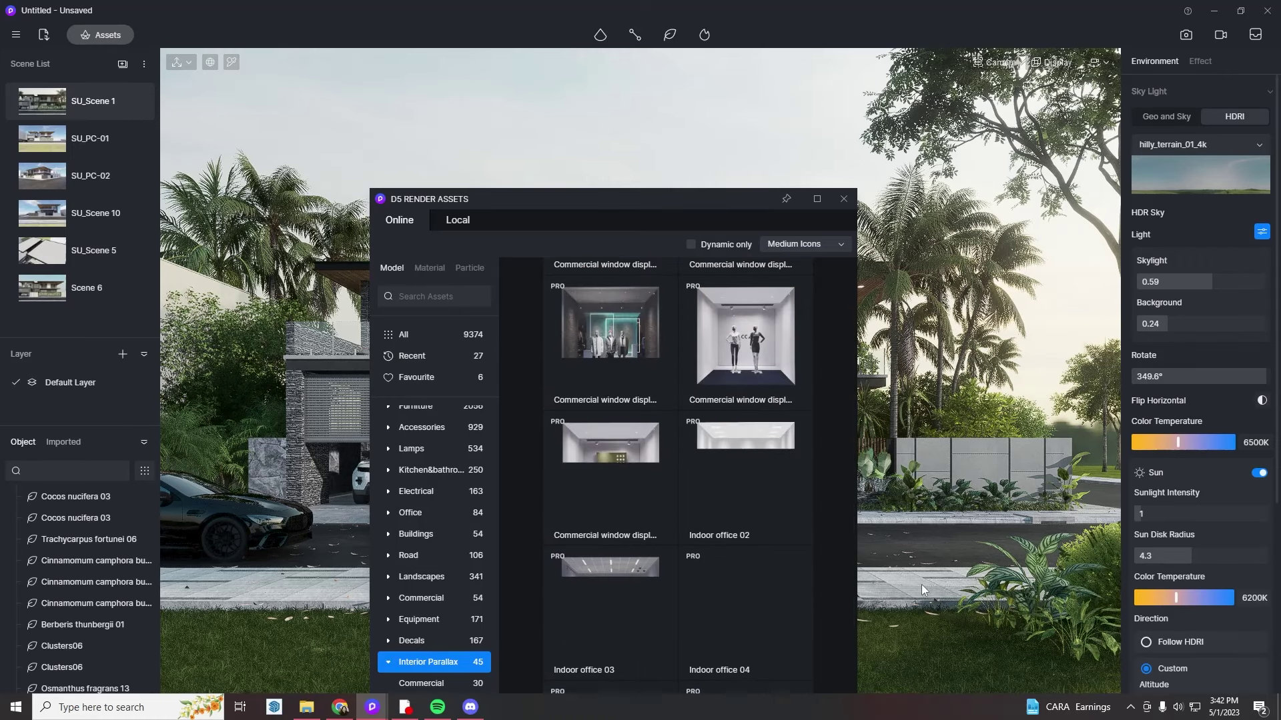
scroll(786, 525, "down", 5)
scroll(734, 527, "down", 6)
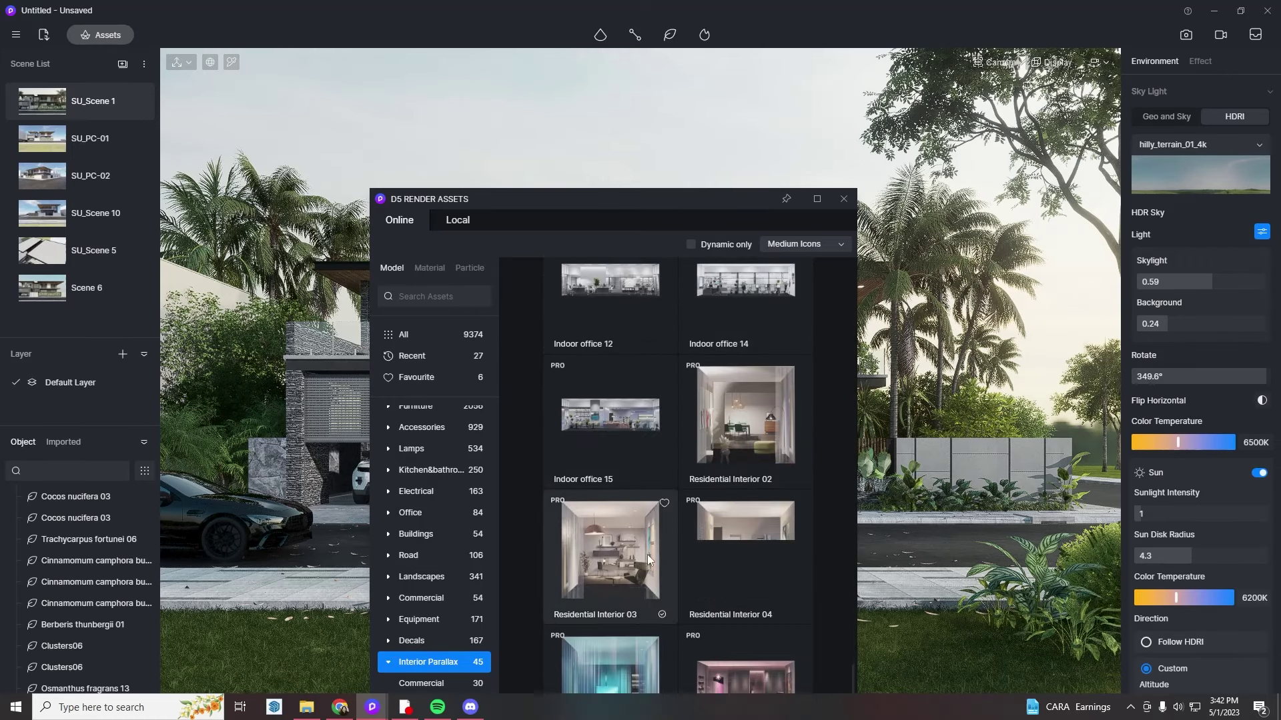
left_click_drag(615, 570, 681, 479)
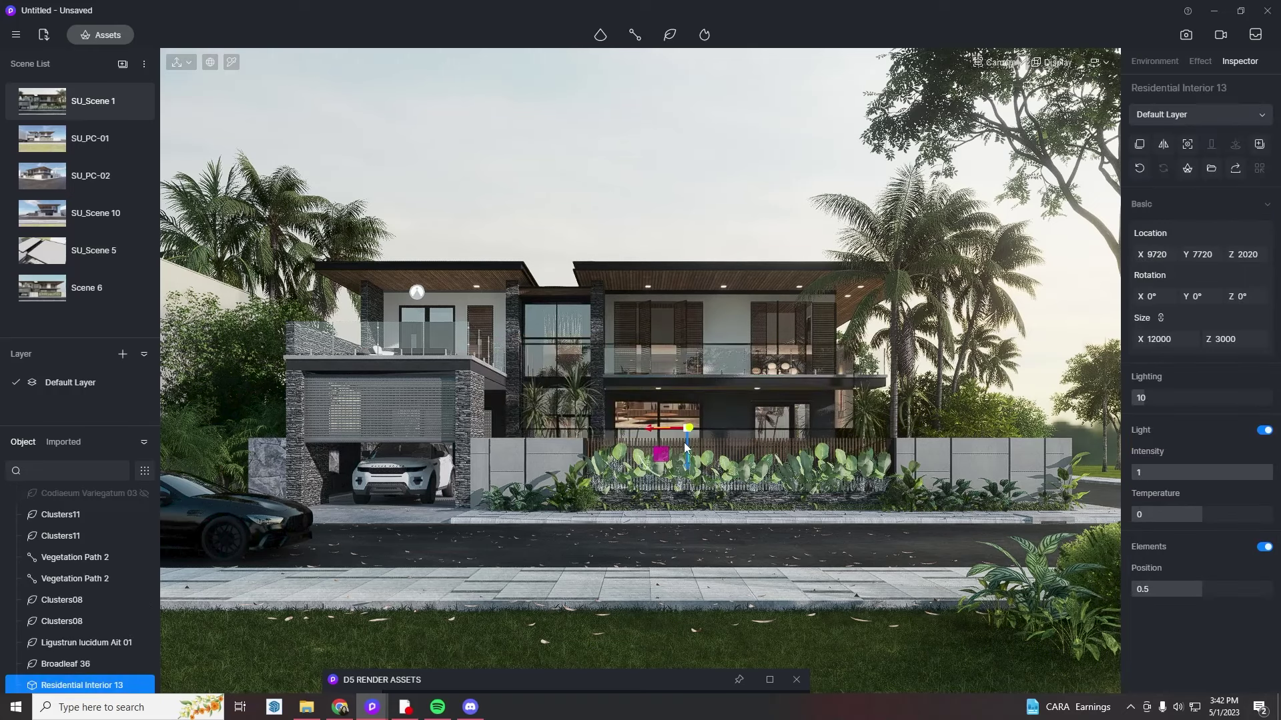
- Raise Residential Interior 13 so that it sits behind the upper-floor windows
key("Escape")
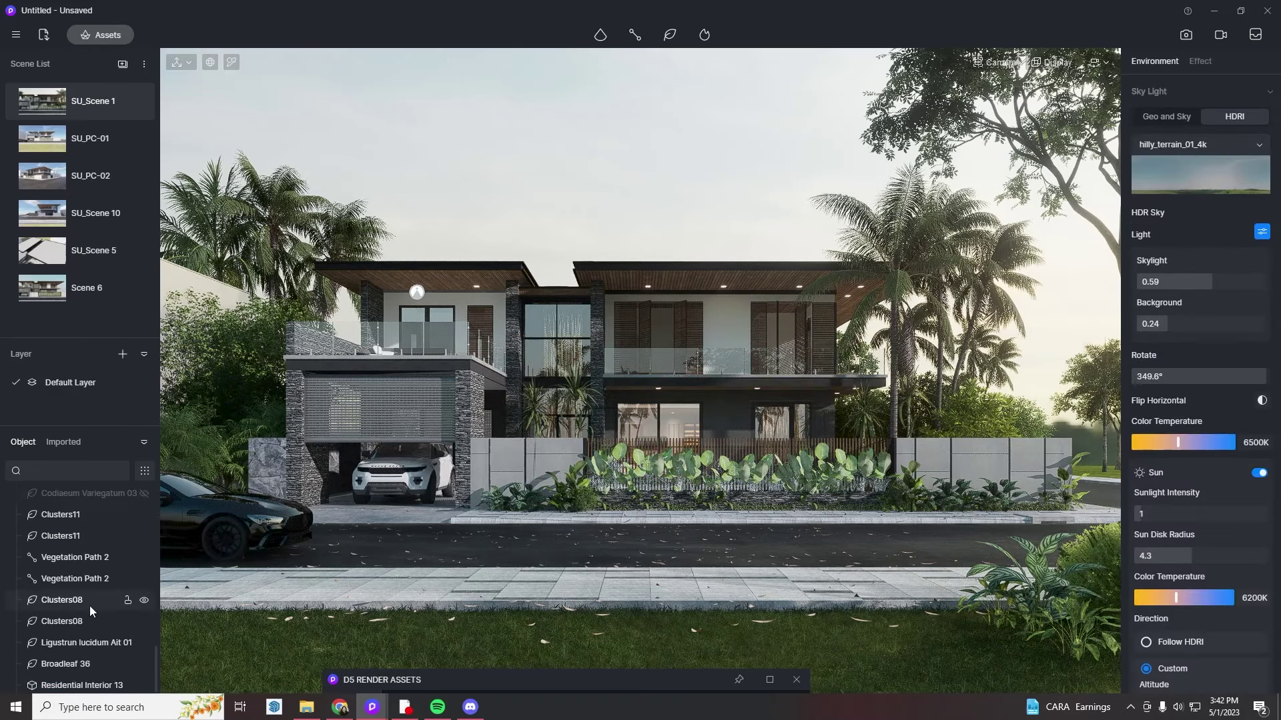
left_click(82, 683)
left_click_drag(681, 441, 682, 422)
key("Escape")
- Place a Residential Interior 12 and shift it along X behind the ground-floor windows
left_click_drag(663, 679, 681, 230)
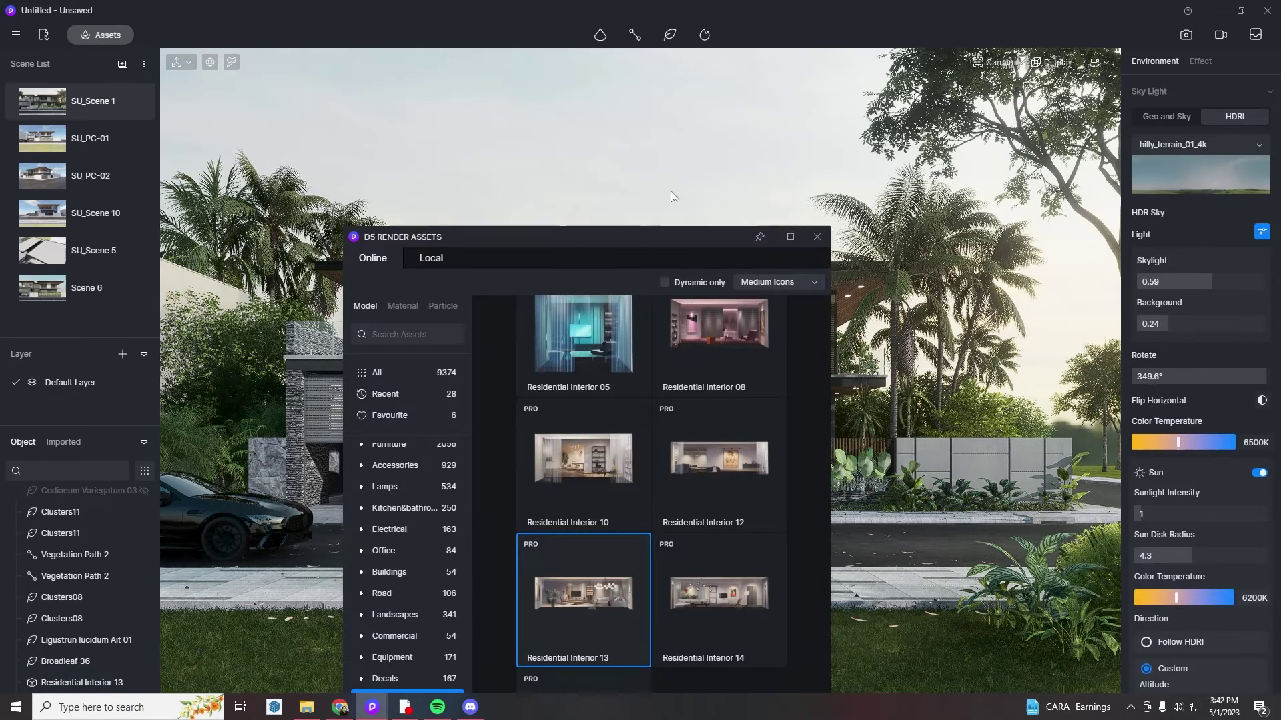
scroll(738, 443, "down", 1)
left_click(738, 443)
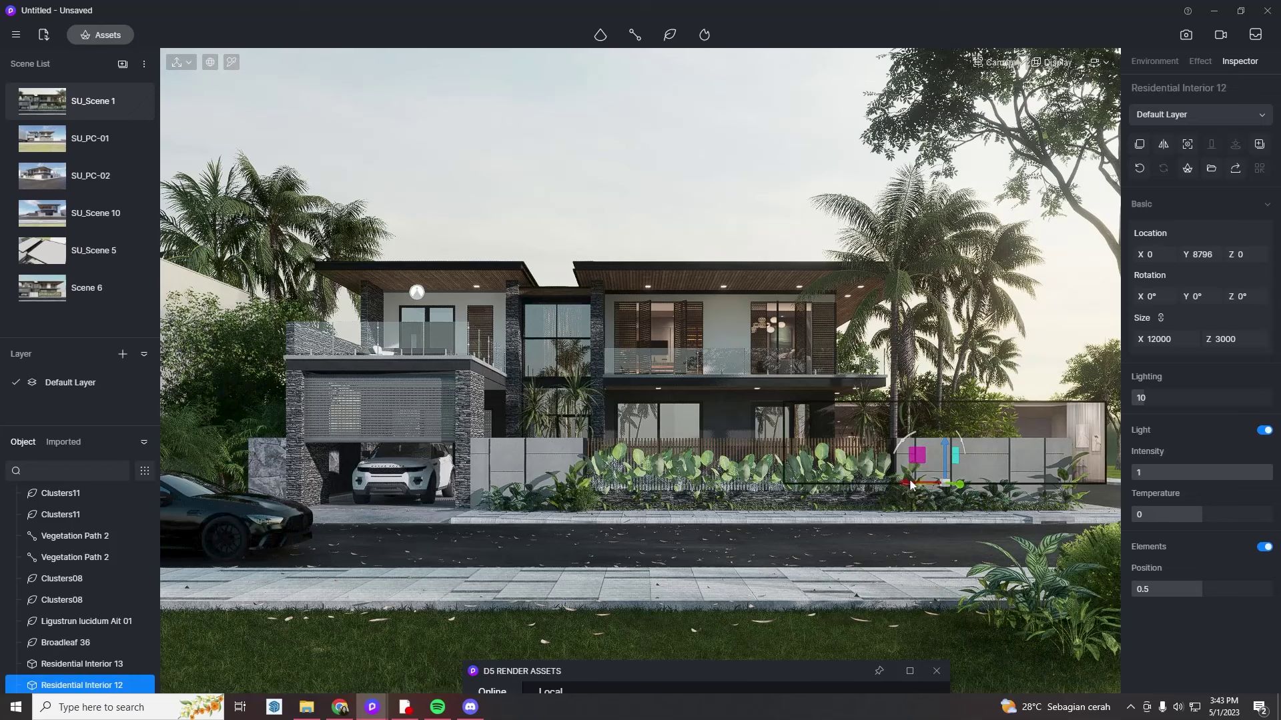
left_click_drag(901, 474, 660, 466)
- Push Residential Interior 13 back to about Y 10803 and raise its lighting
left_click(662, 338)
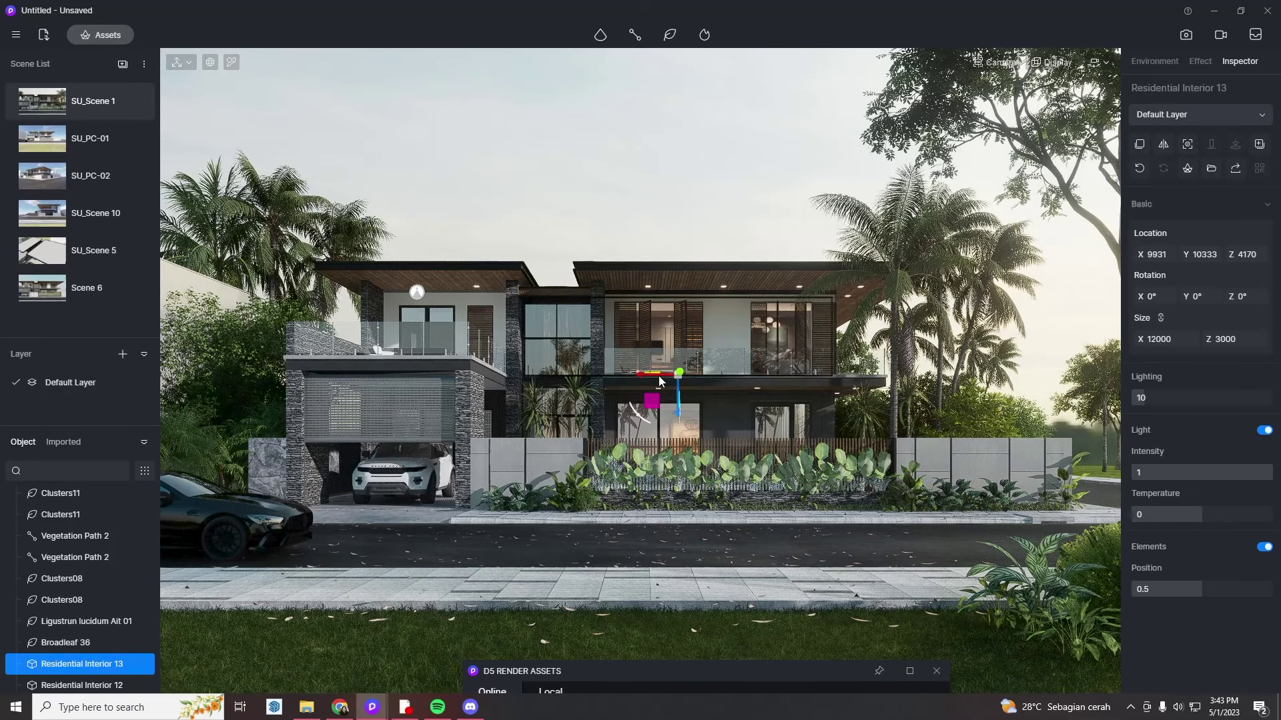
left_click(659, 378)
left_click(666, 335)
left_click_drag(679, 371, 678, 373)
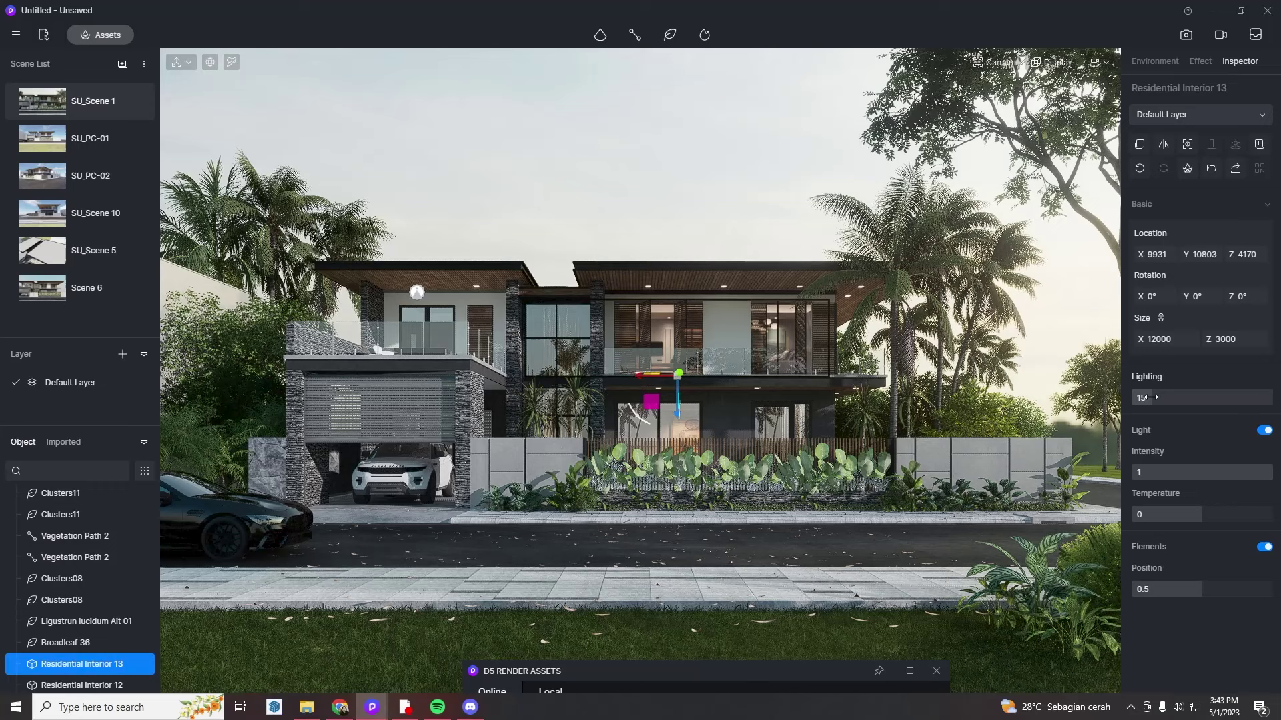
left_click(1192, 467)
left_click(1265, 468)
left_click(687, 324)
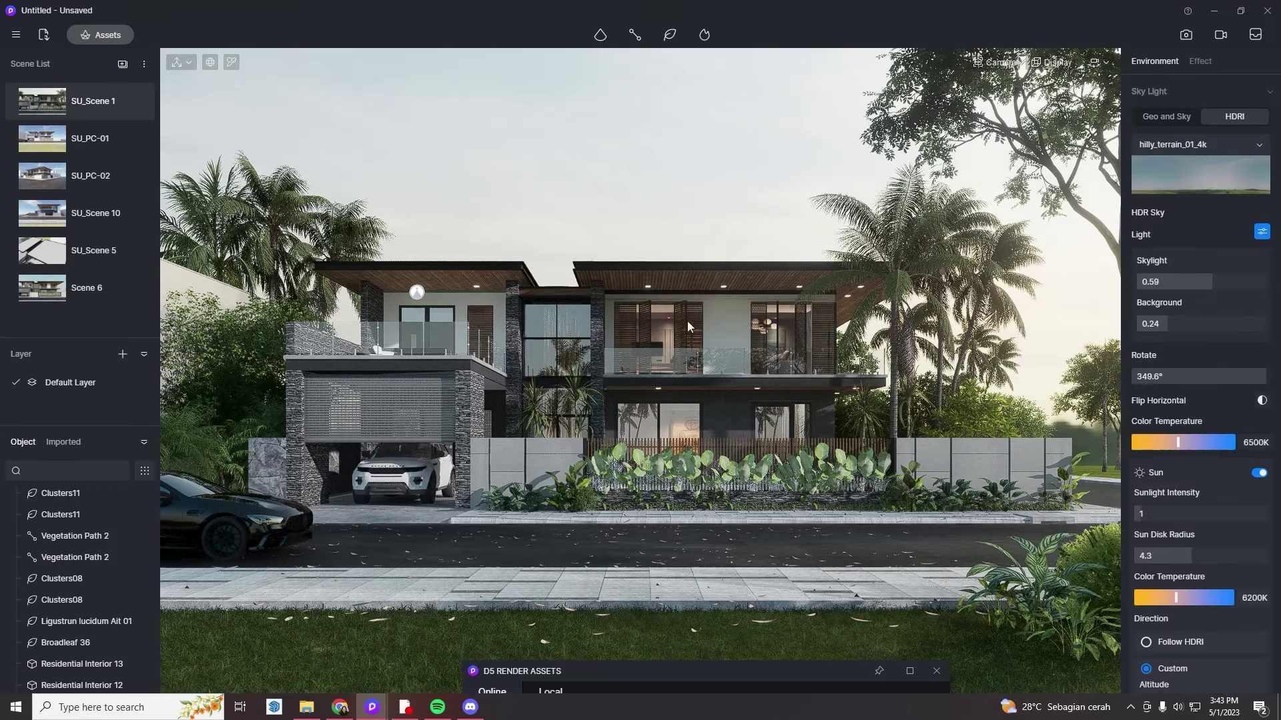
- Place a Residential Interior 03 behind the balcony door above the garage, about X 18790, Y 7845, Z 3974, and adjust the window glass refraction
left_click_drag(594, 670, 649, 209)
scroll(800, 506, "up", 8)
left_click(757, 377)
left_click_drag(801, 212, 907, 657)
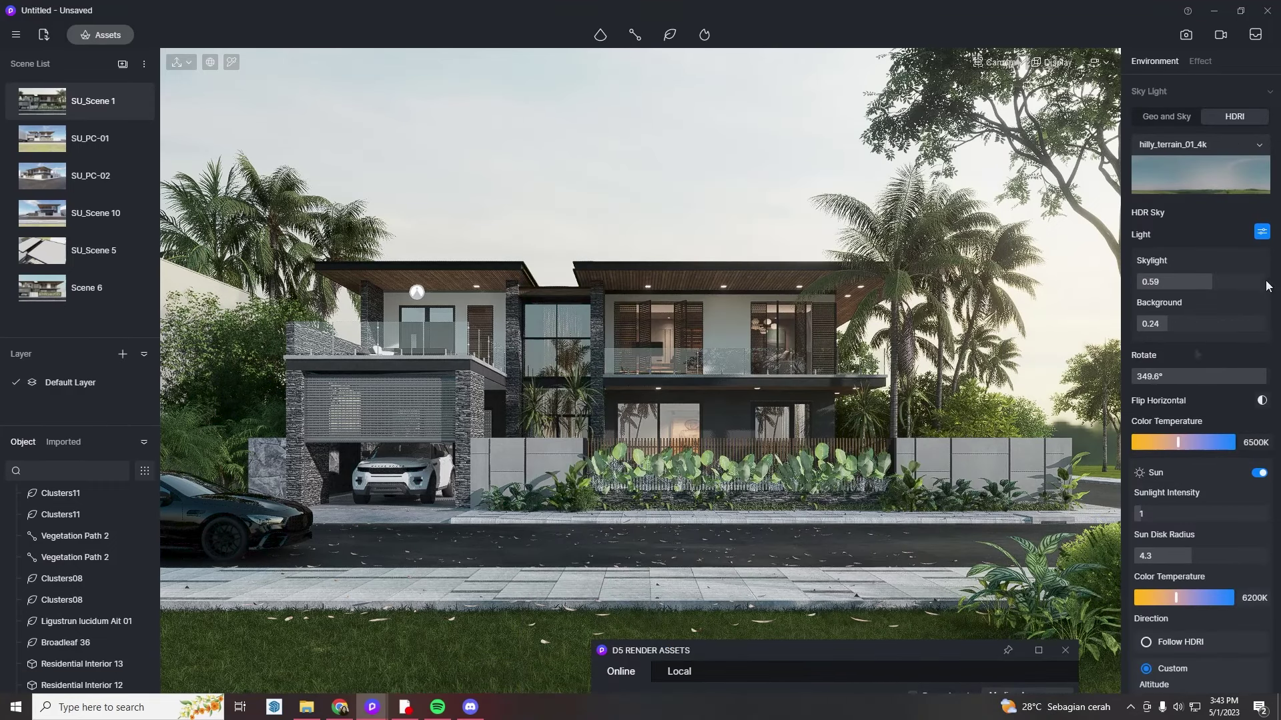
left_click(463, 387)
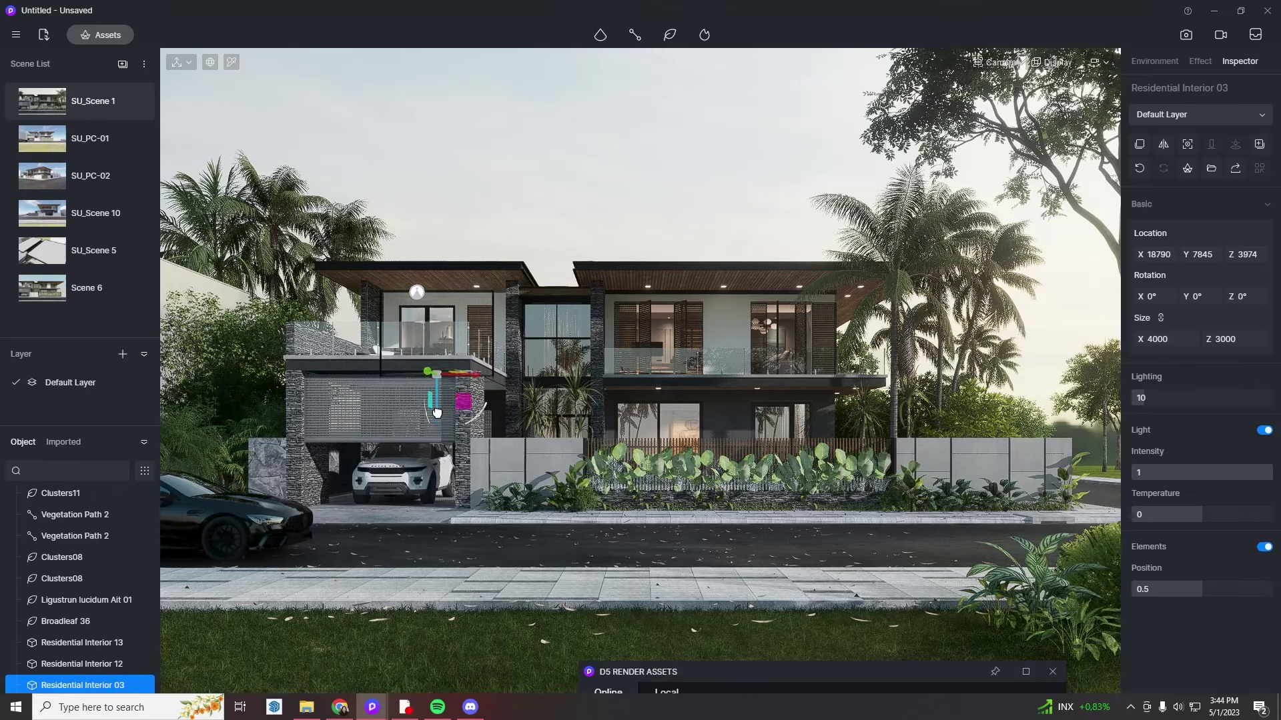
left_click(549, 242)
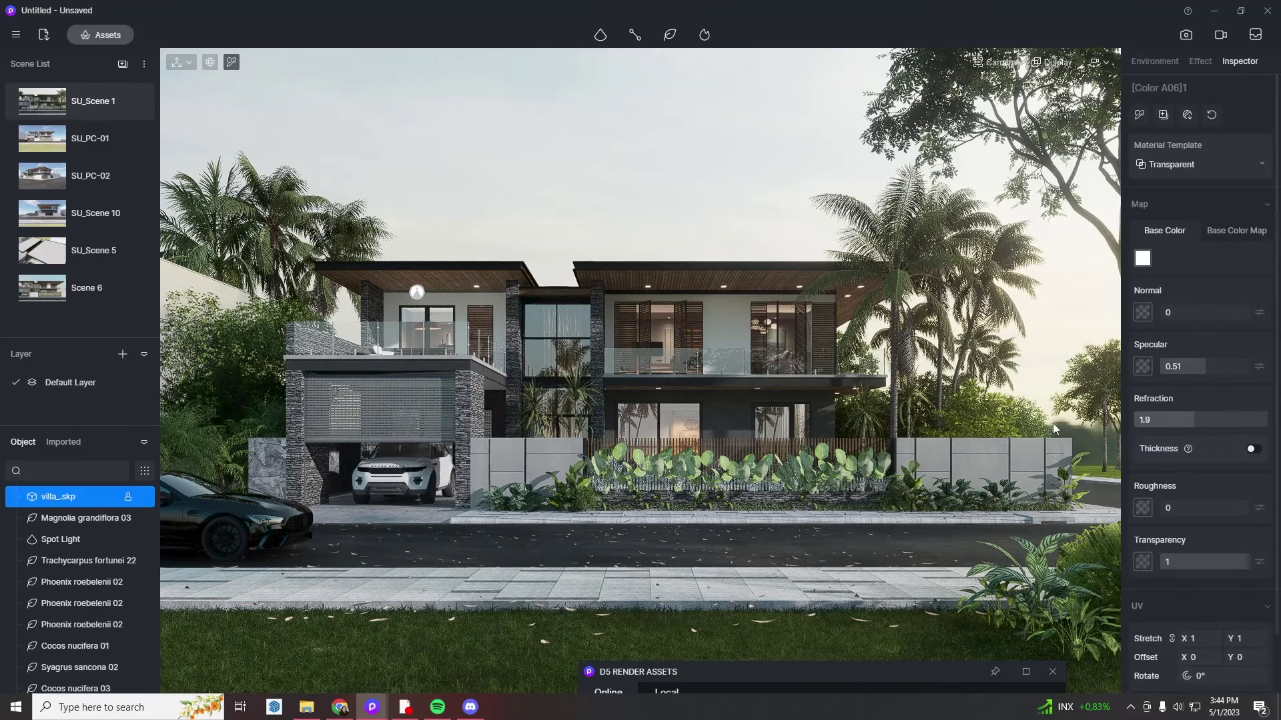
left_click_drag(1053, 429, 1001, 429)
- Duplicate a foliage cluster in the foreground planting at the corner of the lawn
left_click(1061, 549)
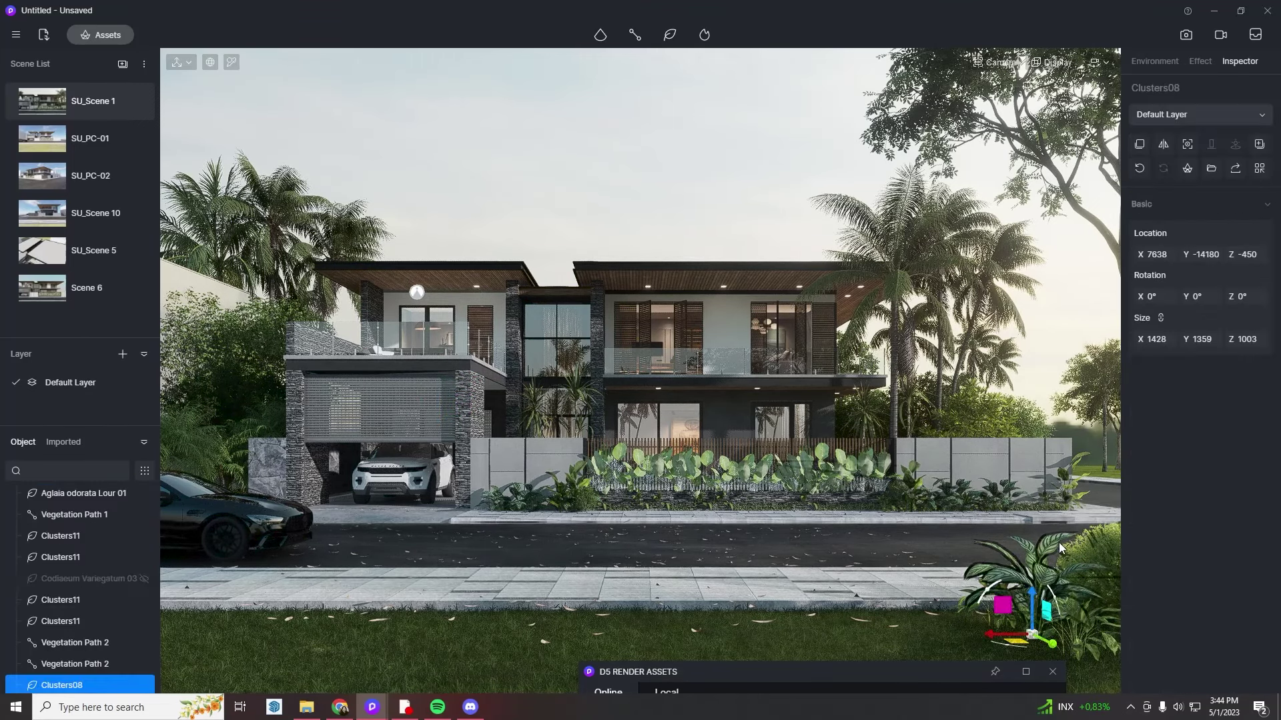
left_click(1117, 655)
left_click_drag(1072, 663, 1084, 687, "alt")
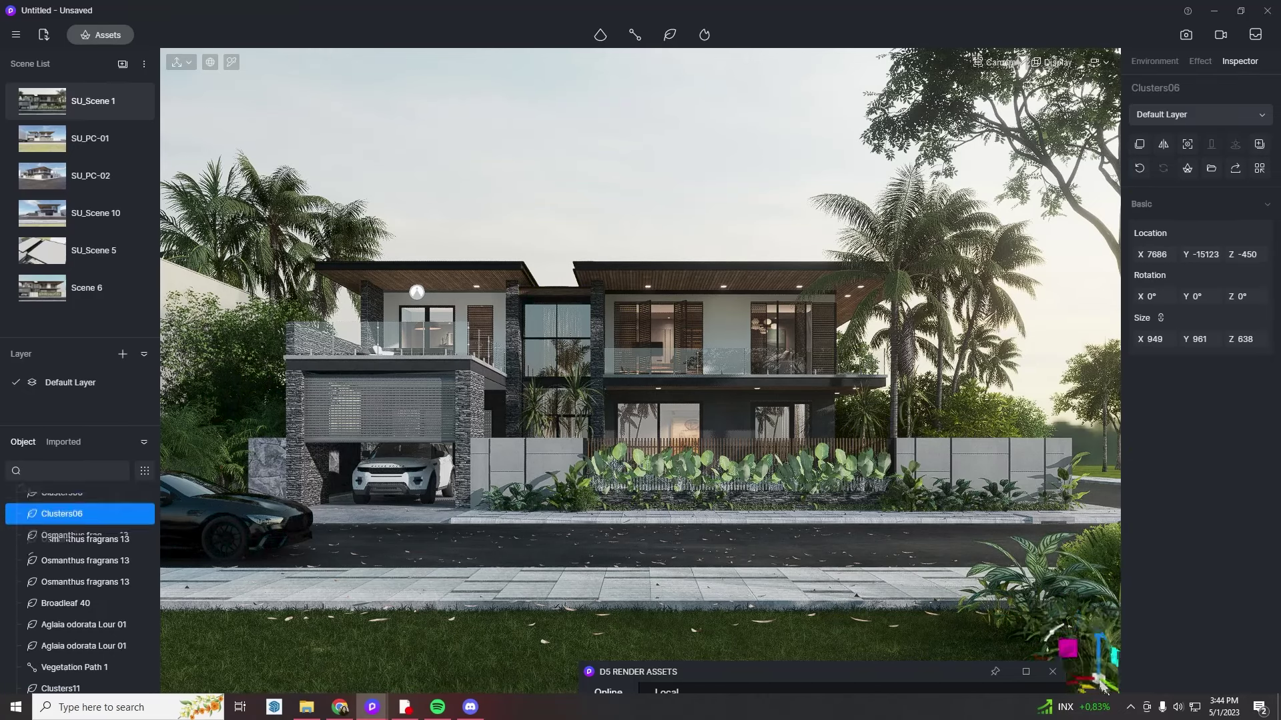
left_click(1093, 392)
- Inspect the front boundary wall's 1 Tuong material and look through the interior parallax and basic model assets
left_click_drag(781, 679, 857, 593)
scroll(471, 610, "down", 2)
left_click(442, 542)
left_click(986, 454)
left_click_drag(1136, 359, 1136, 346)
left_click_drag(908, 595, 900, 230)
scroll(852, 491, "down", 5)
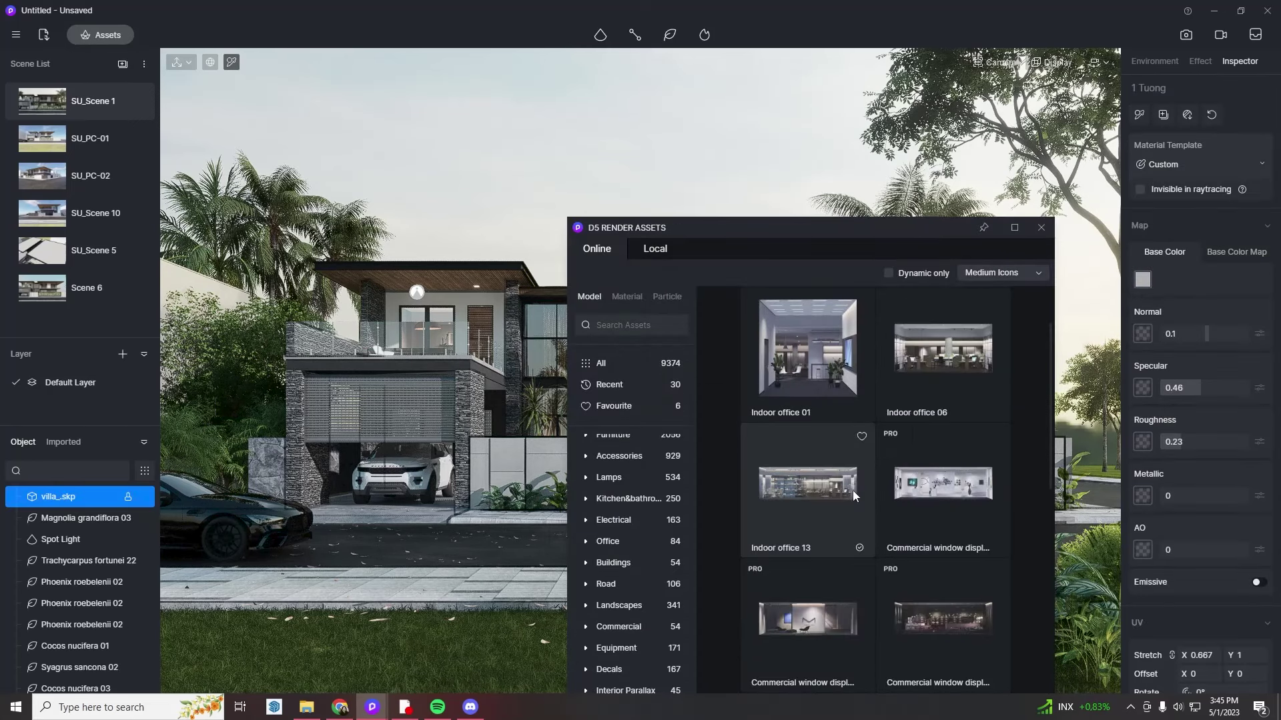
left_click_drag(674, 229, 684, 81)
left_click(596, 565)
scroll(607, 568, "down", 1)
left_click(608, 568)
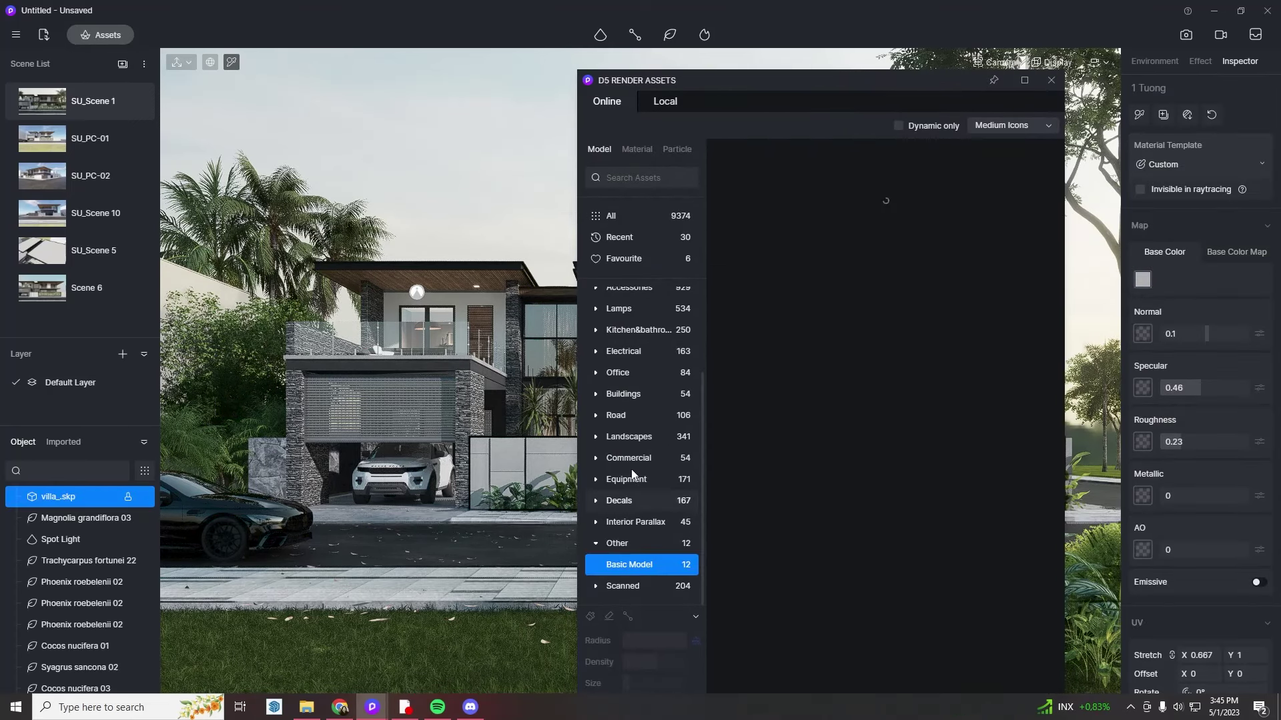
scroll(632, 493, "up", 2)
- Browse the landscape models and open the backdrop plane category
left_click(632, 553)
left_click(1051, 80)
left_click(101, 34)
left_click_drag(725, 171, 735, 211)
scroll(754, 447, "down", 8)
scroll(766, 441, "down", 10)
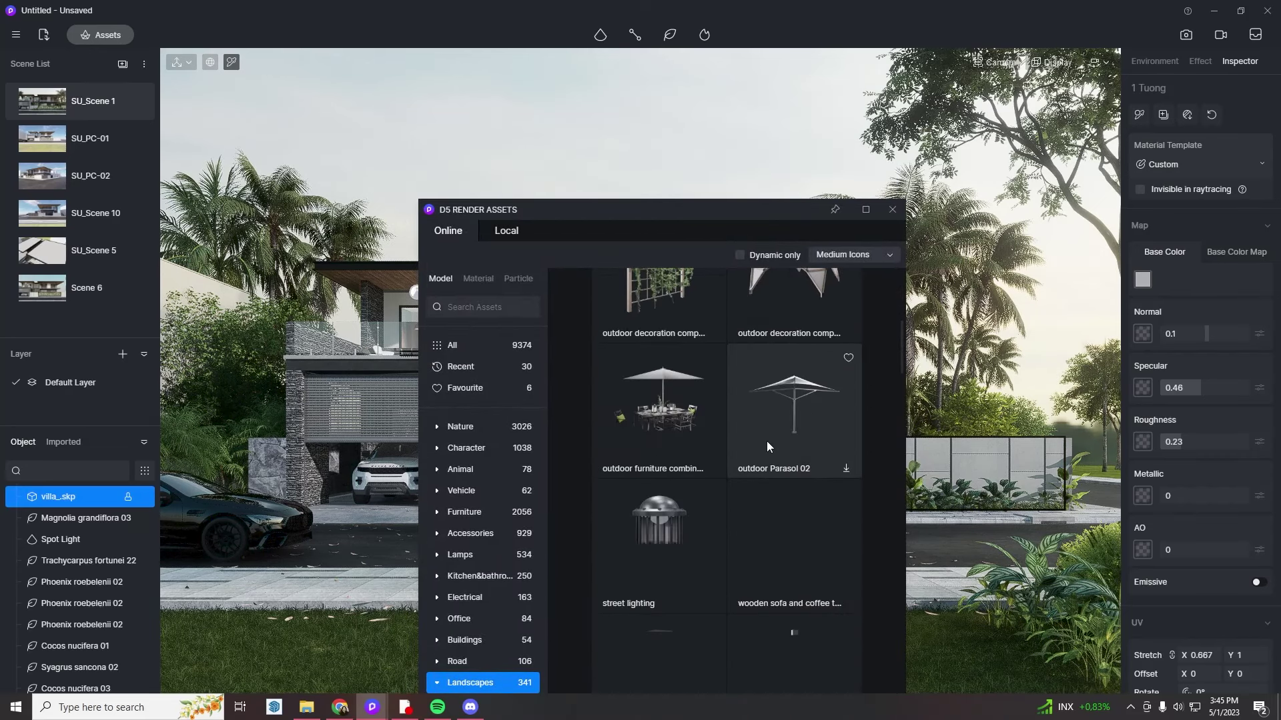
scroll(762, 427, "down", 15)
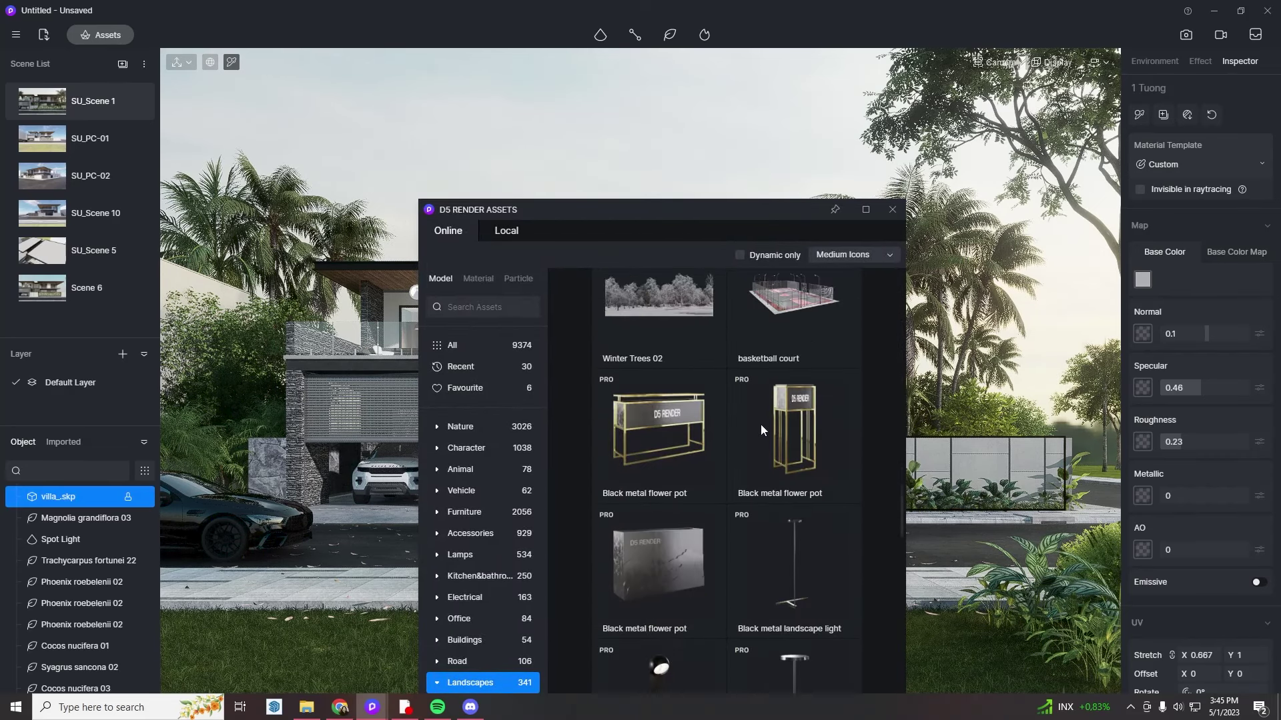
scroll(489, 590, "down", 1)
left_click(498, 535)
- Reposition Residential Interior 12 behind the ground-floor windows
left_click_drag(786, 123, 758, 696)
scroll(86, 614, "down", 10)
left_click(84, 662)
left_click_drag(621, 436, 608, 469)
key("Escape")
- Place an Autumn Trees 02 backdrop plane far behind the boundary wall, about X -57601, Y 102660, Z -4065
left_click_drag(702, 672, 689, 193)
scroll(739, 449, "down", 3)
scroll(767, 374, "up", 1)
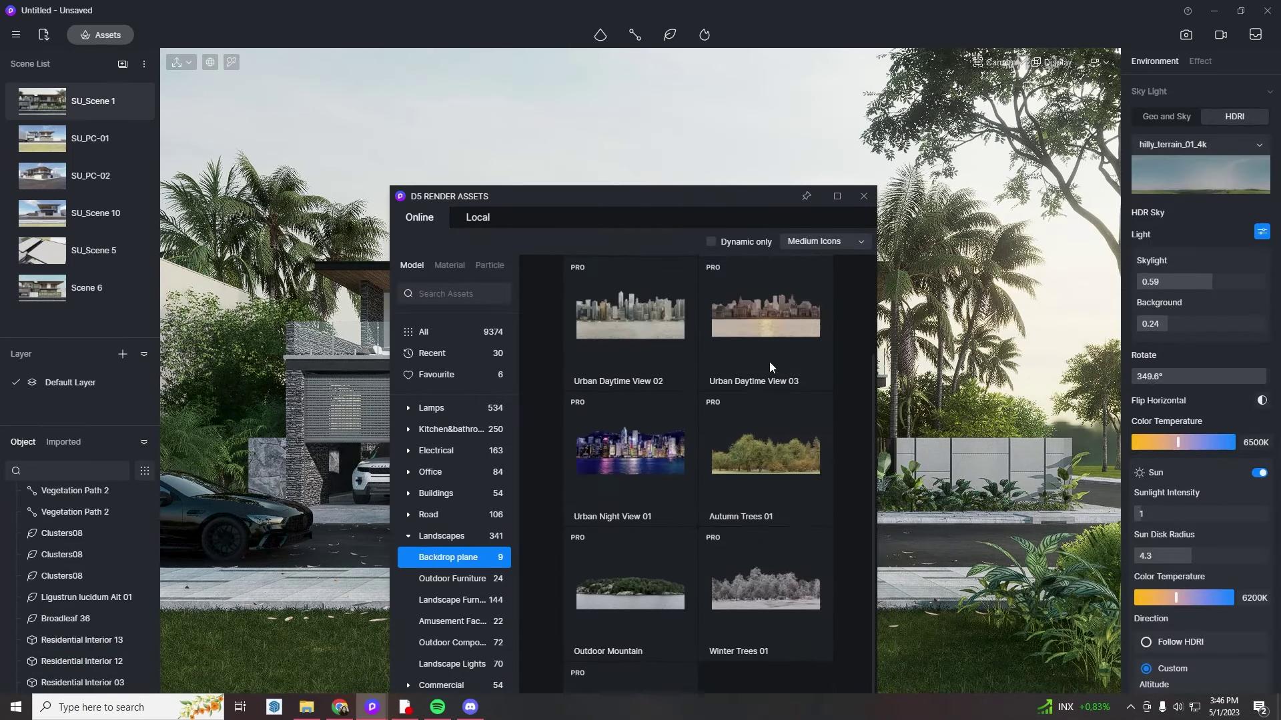
scroll(769, 362, "up", 2)
left_click(769, 359)
left_click_drag(770, 197, 776, 681)
left_click(1096, 480)
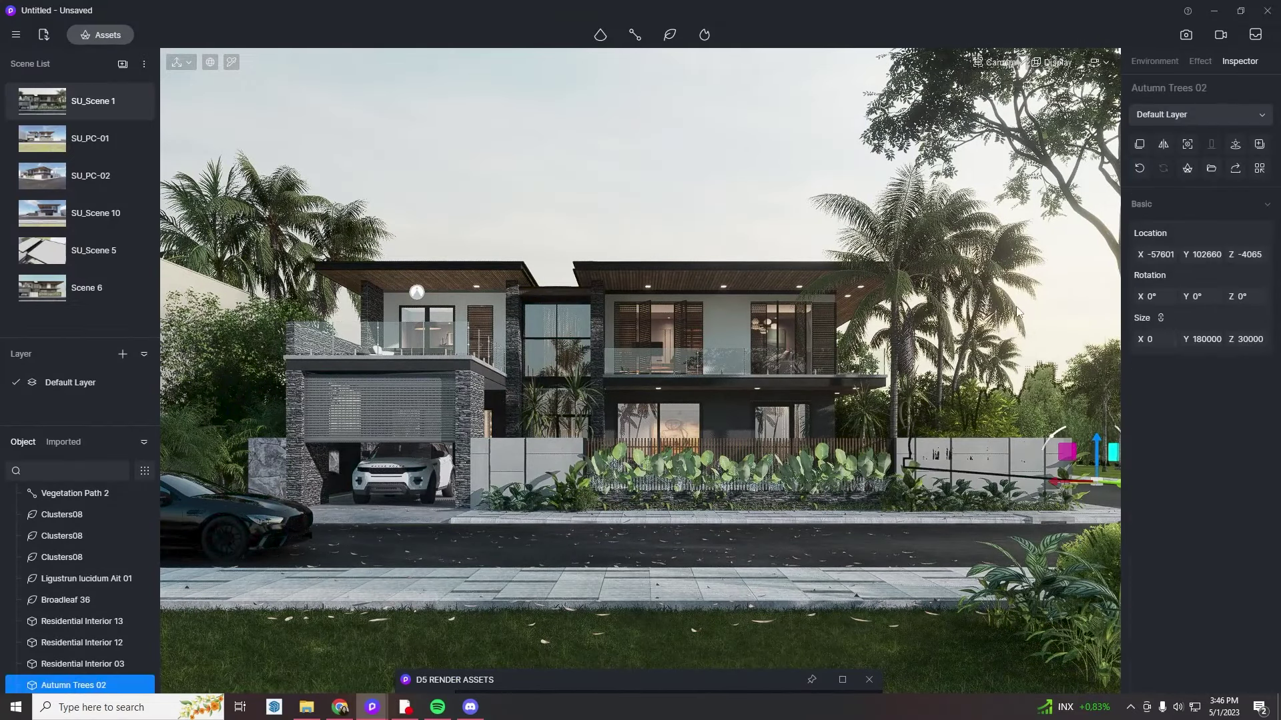
- Reselect the Autumn Trees 02 backdrop and adjust its position behind the boundary wall
key("Escape")
left_click(1093, 427)
mouse_move(1075, 485)
left_mouse_down()
mouse_move(1113, 485)
mouse_move(931, 473)
mouse_move(1075, 474)
left_mouse_up()
key("Escape")
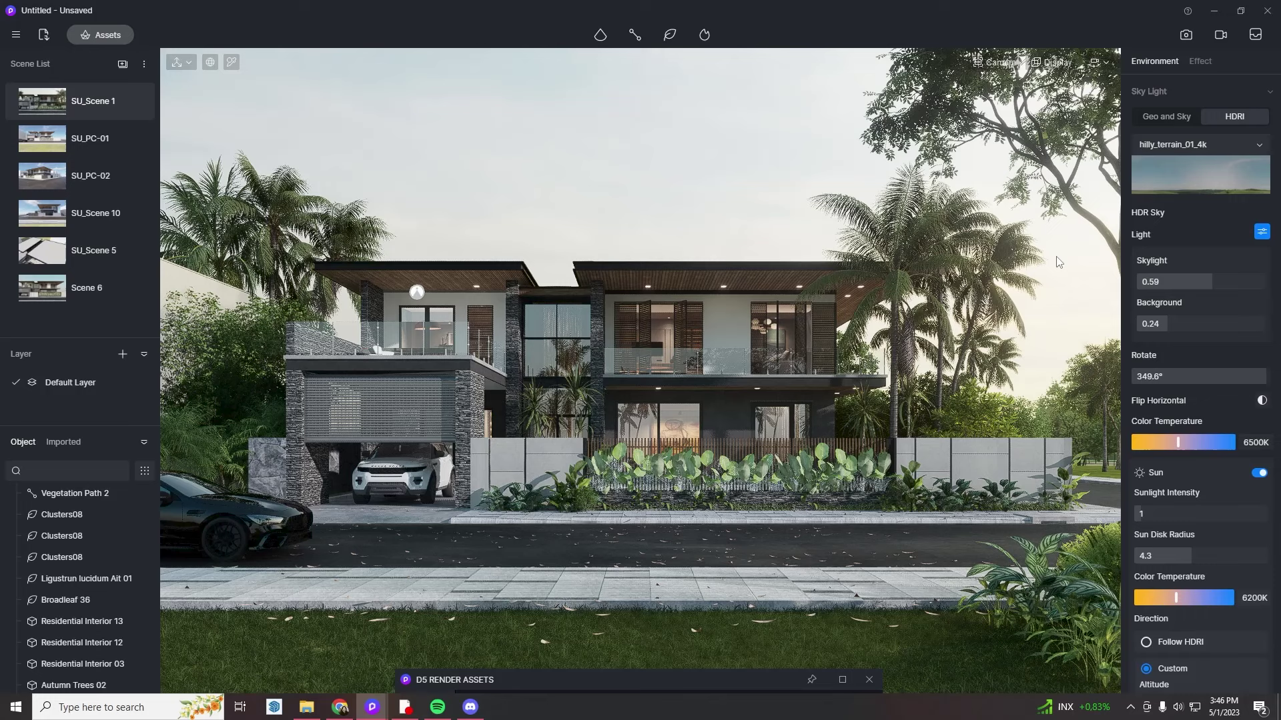
- Add a spot light at the front wall beside the garage and aim it upward with rotation X 180°, Y 0°, Z 180°
left_click(600, 34)
left_click(592, 84)
left_click(507, 452)
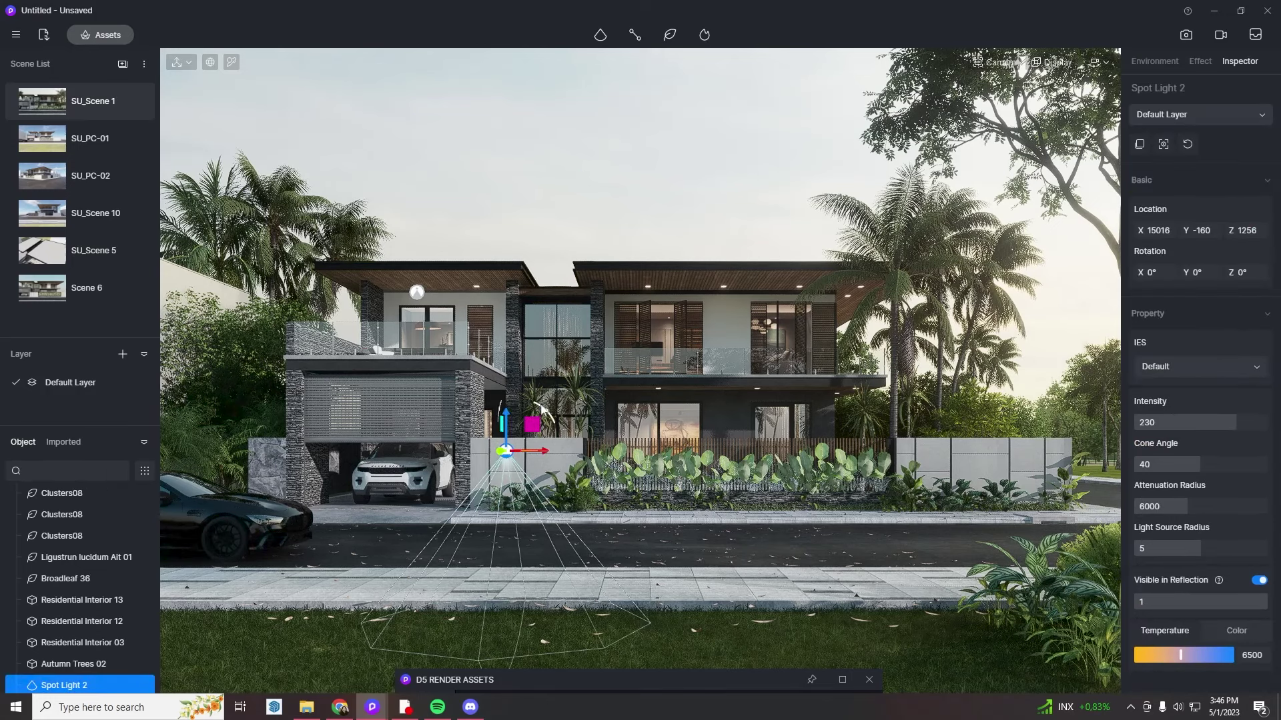
left_click_drag(545, 412, 469, 489)
left_click(1203, 274)
type("0")
key("Return")
- Move the spot light to about Y -3843, Z -219 at the kerb, with intensity 300 and colour temperature 4050
left_click_drag(506, 417, 471, 522)
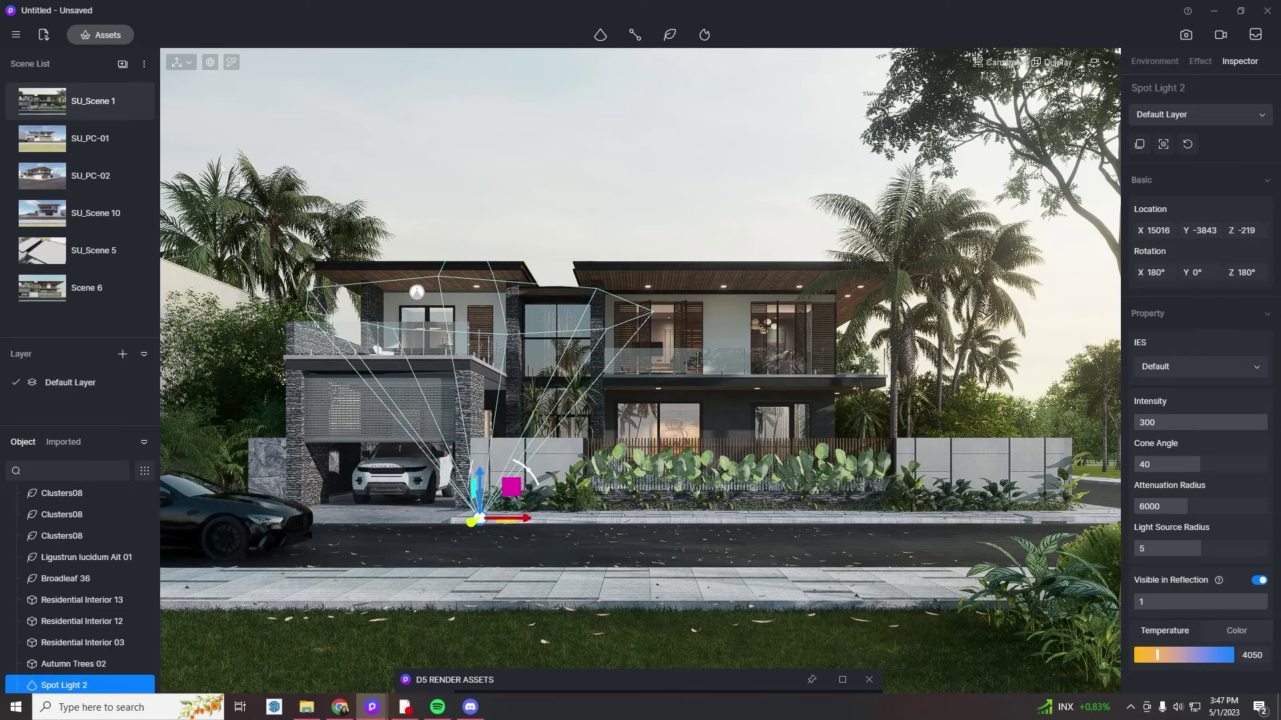
left_click(474, 158)
scroll(423, 578, "up", 5)
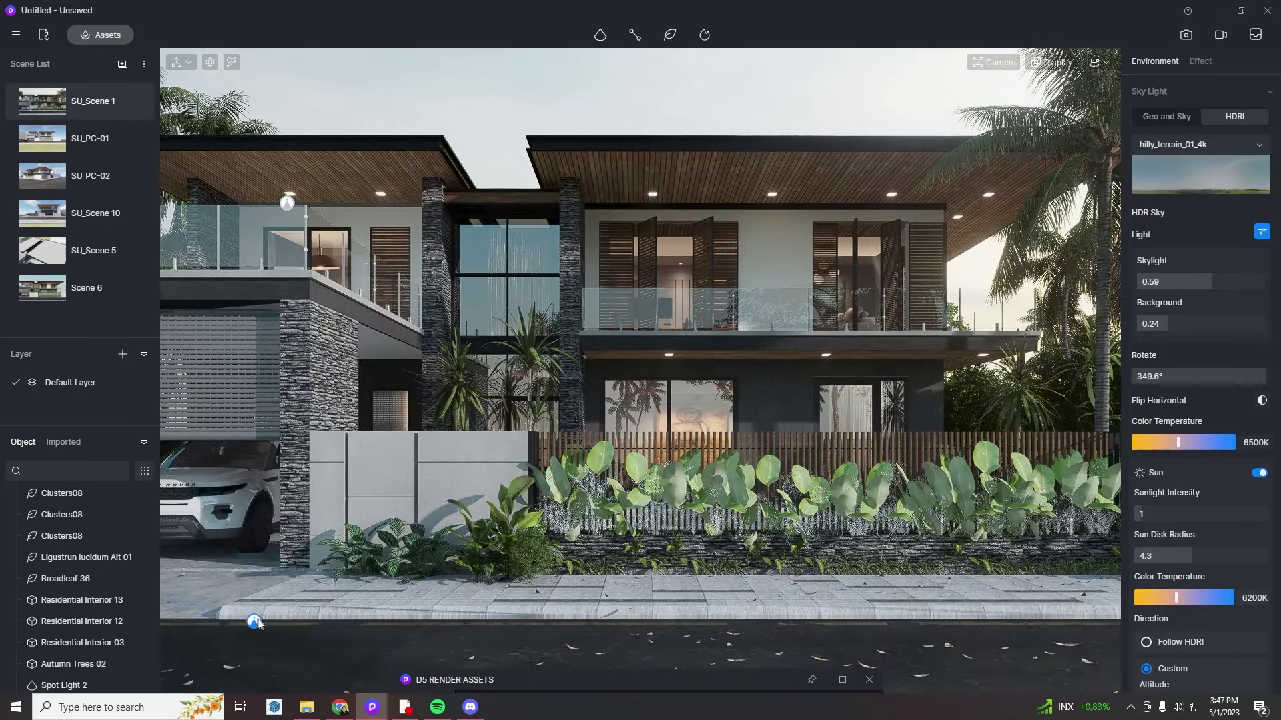
- Move the kerb spot light into the planting at the garage-side wall, about X 15381, Y -295, Z -68, with colour temperature 2350
left_click(256, 621)
left_click_drag(256, 621, 387, 515)
left_click_drag(373, 559, 373, 555)
left_click_drag(1202, 460, 1218, 457)
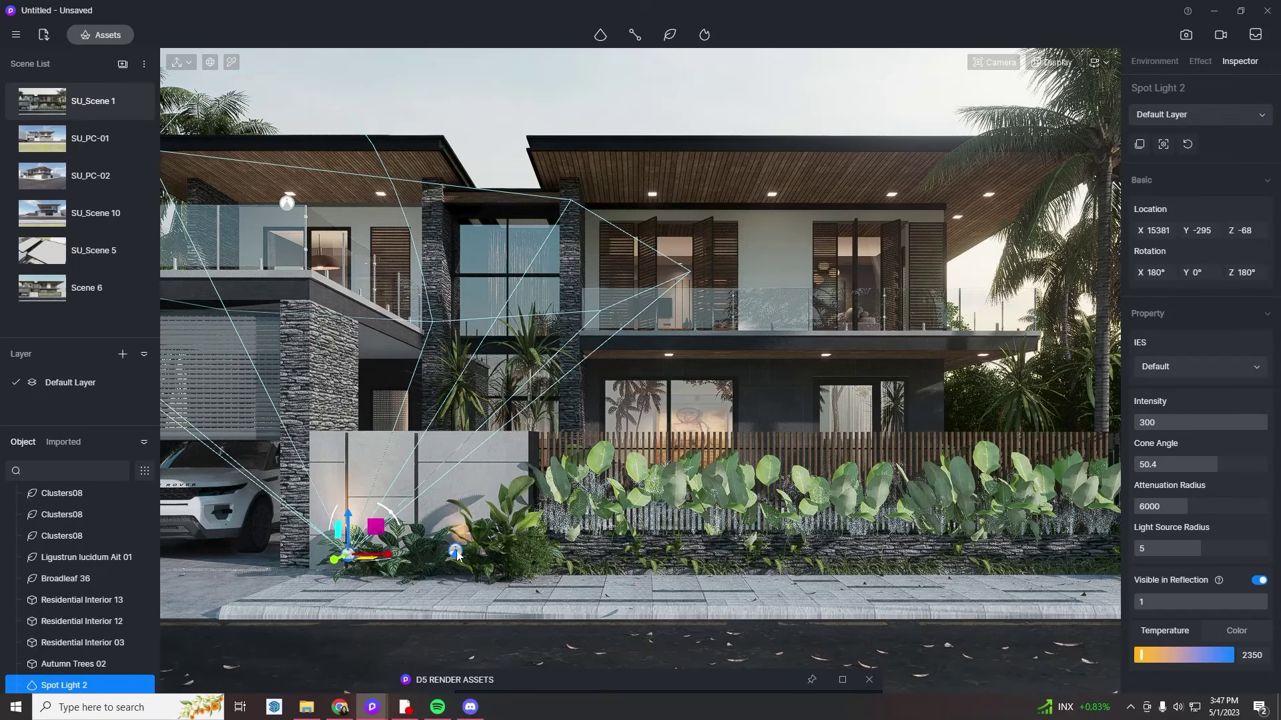
- Duplicate the spot light at intensity 204, placing one copy at the garage-side wall near X 13880 and three along the far boundary wall
left_click(457, 555)
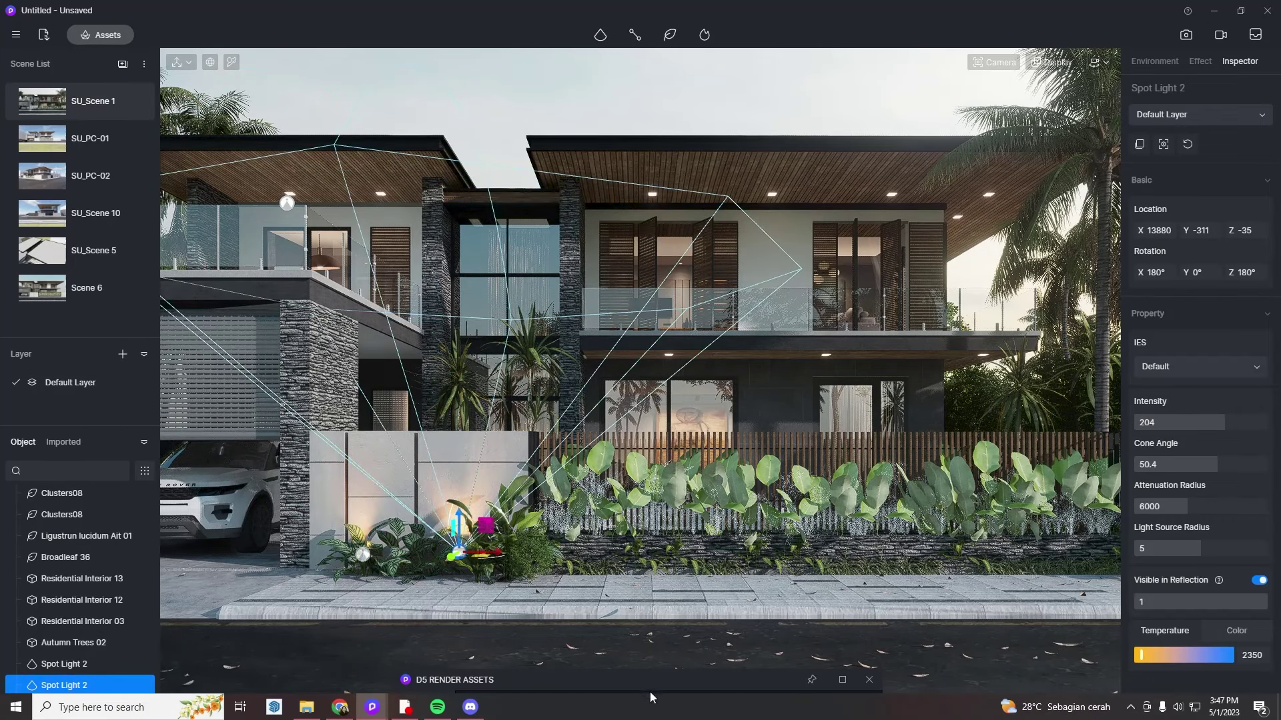
scroll(991, 559, "down", 3)
middle_click_drag(991, 559, 720, 554)
left_click(843, 523)
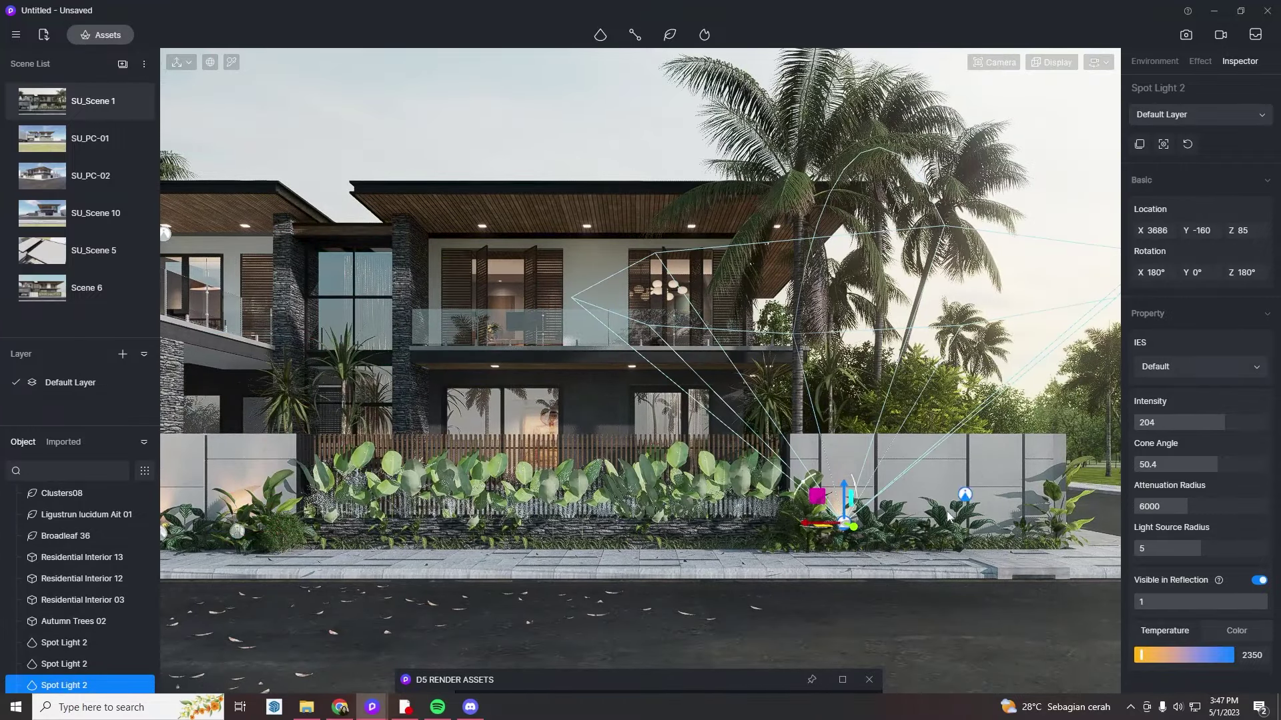
left_click(926, 529)
left_click(1002, 528)
key("Escape")
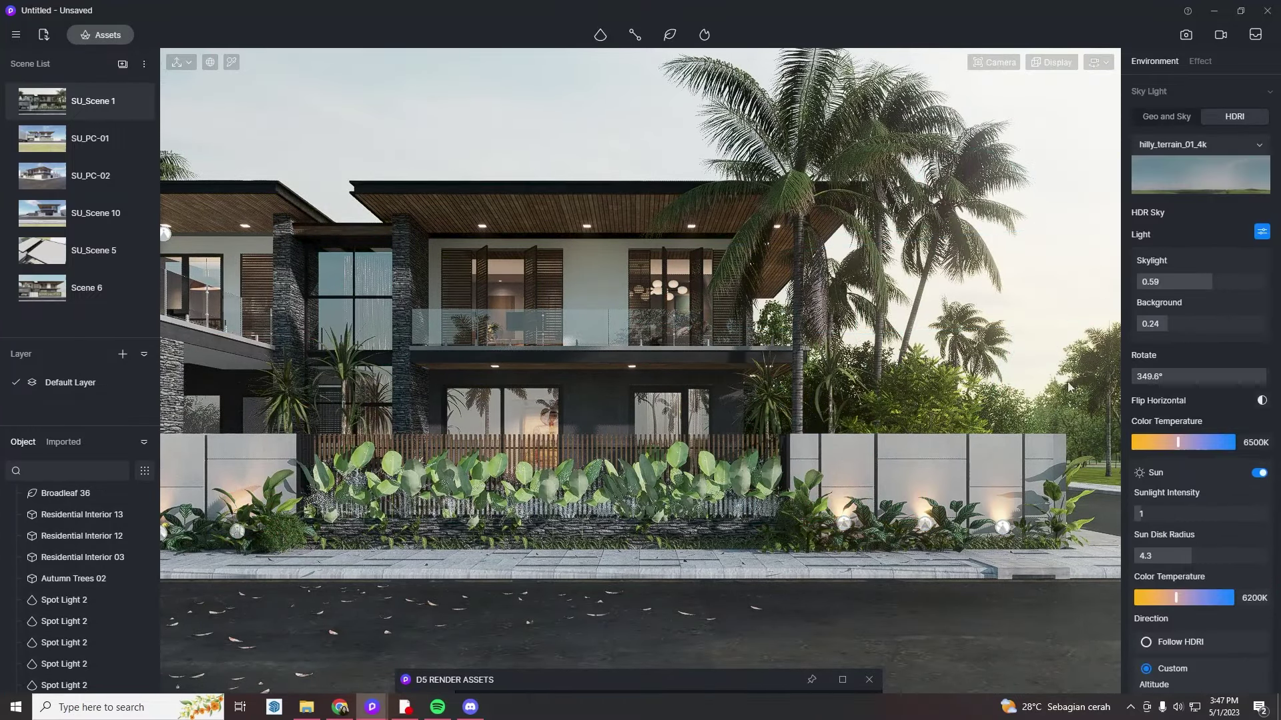
- Return to Scene 1 and reposition the spot light nearest the garage to about X 15183, Y -436, Z -68
left_click(74, 578)
left_click(55, 112)
scroll(465, 194, "down", 5)
right_click_drag(465, 193, 515, 445)
left_click(499, 427)
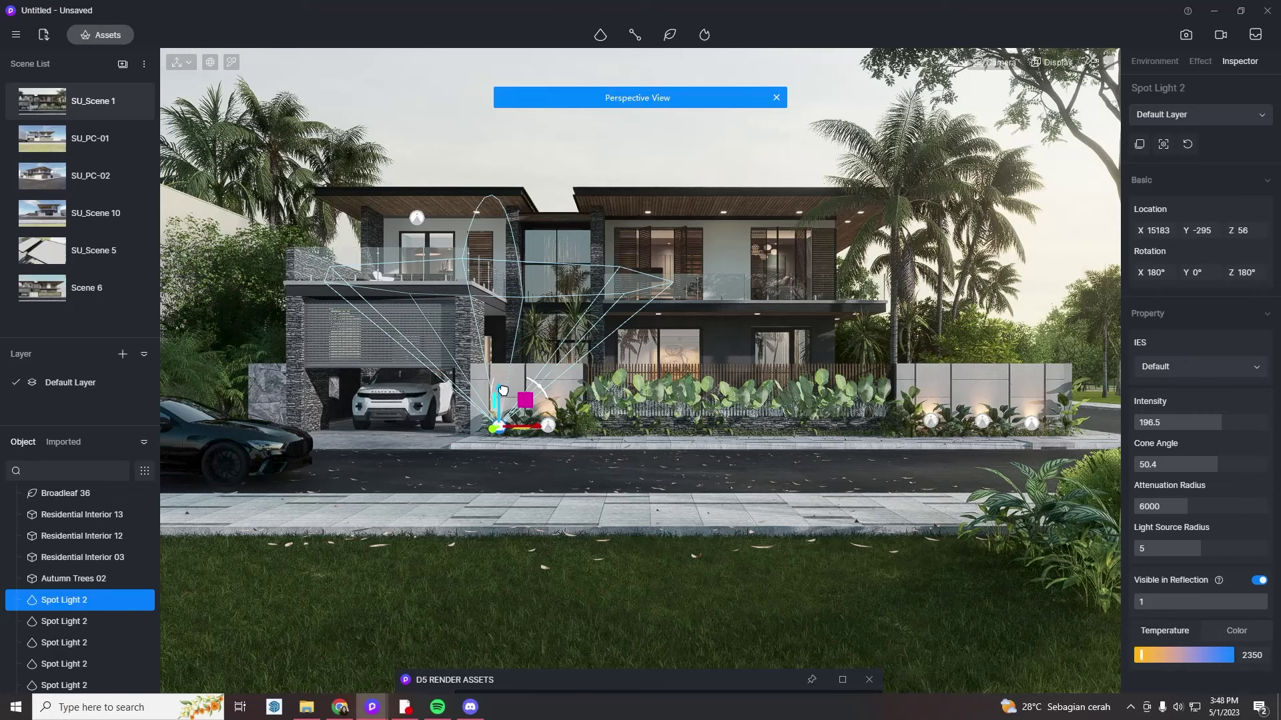
left_click_drag(489, 430, 488, 433)
scroll(364, 537, "up", 5)
scroll(364, 537, "up", 3)
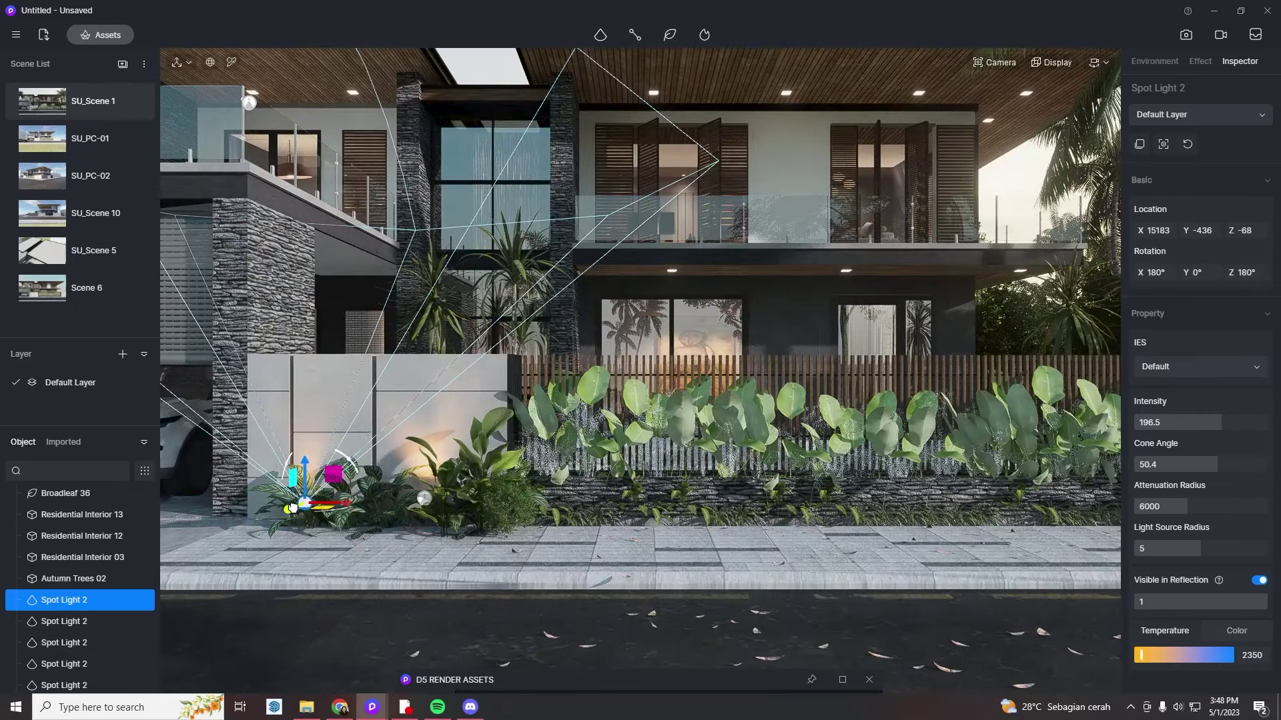
- Try an extra spot light between the two garage-side wall lights, at about X 14712, Y -160, Z 4
left_click(391, 559)
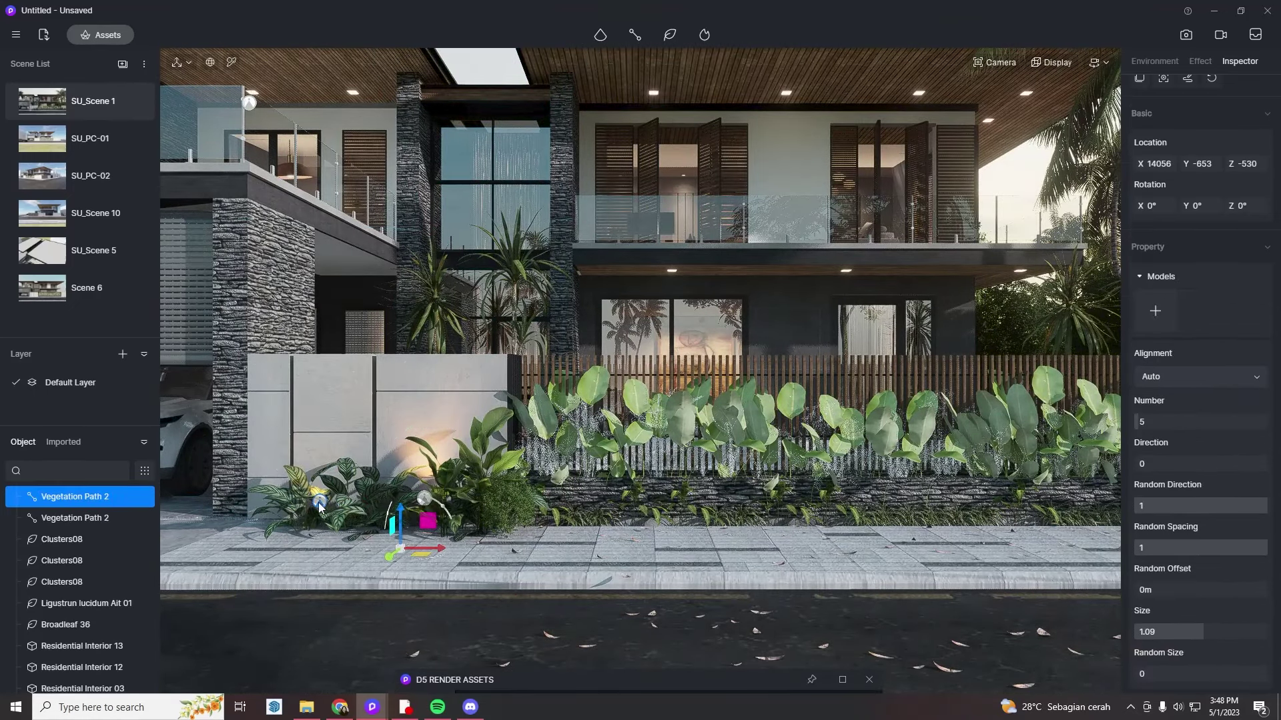
left_click(424, 499)
left_click(352, 490)
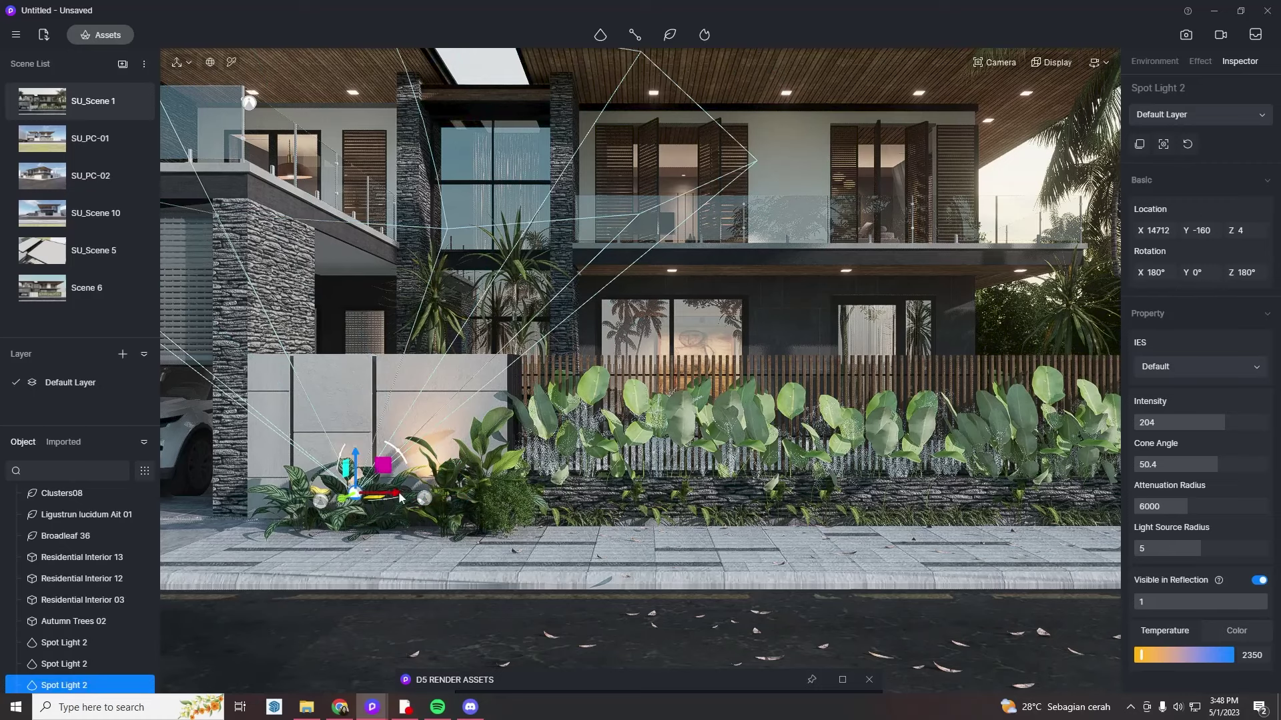
left_click_drag(389, 487, 317, 491)
key("Escape")
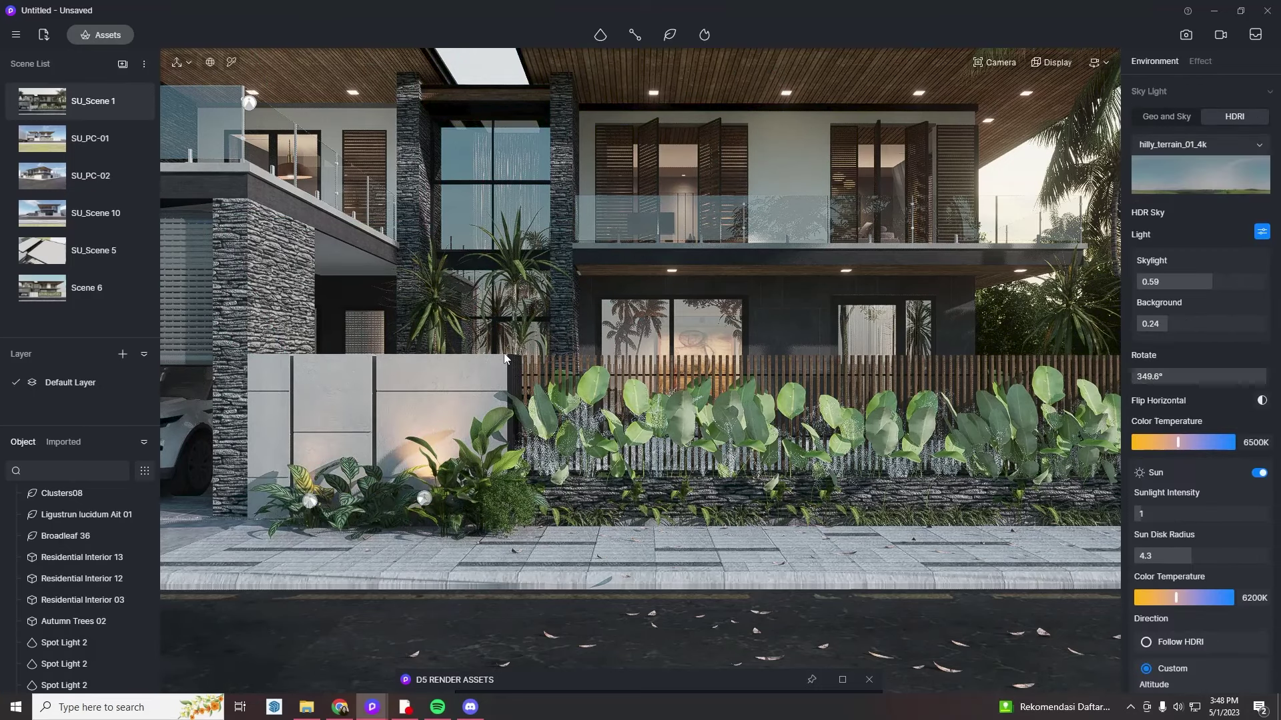
- Move the spot light nearest the garage to about X 15207, Y -295, Z -65 behind the leafy plants
scroll(206, 584, "up", 3)
left_click(430, 602)
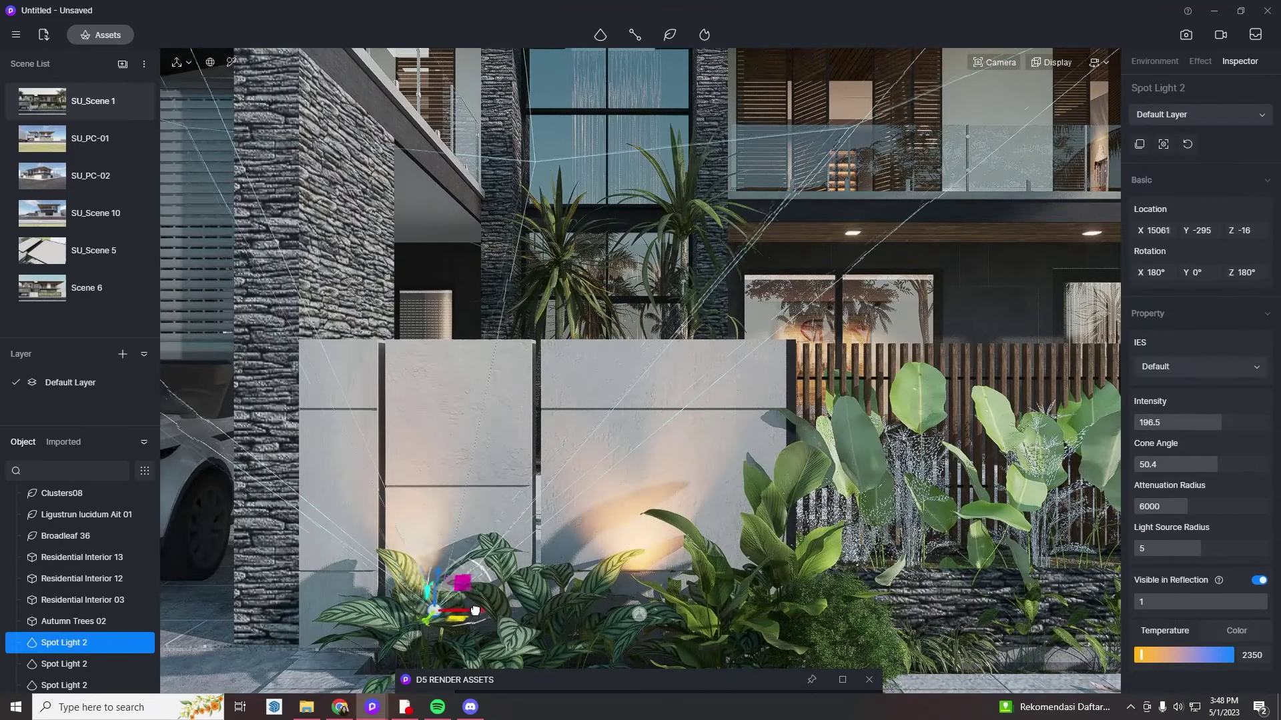
left_click_drag(432, 603, 404, 616)
left_click(421, 614)
scroll(421, 615, "down", 2)
left_click(450, 565)
left_click_drag(450, 531, 451, 548)
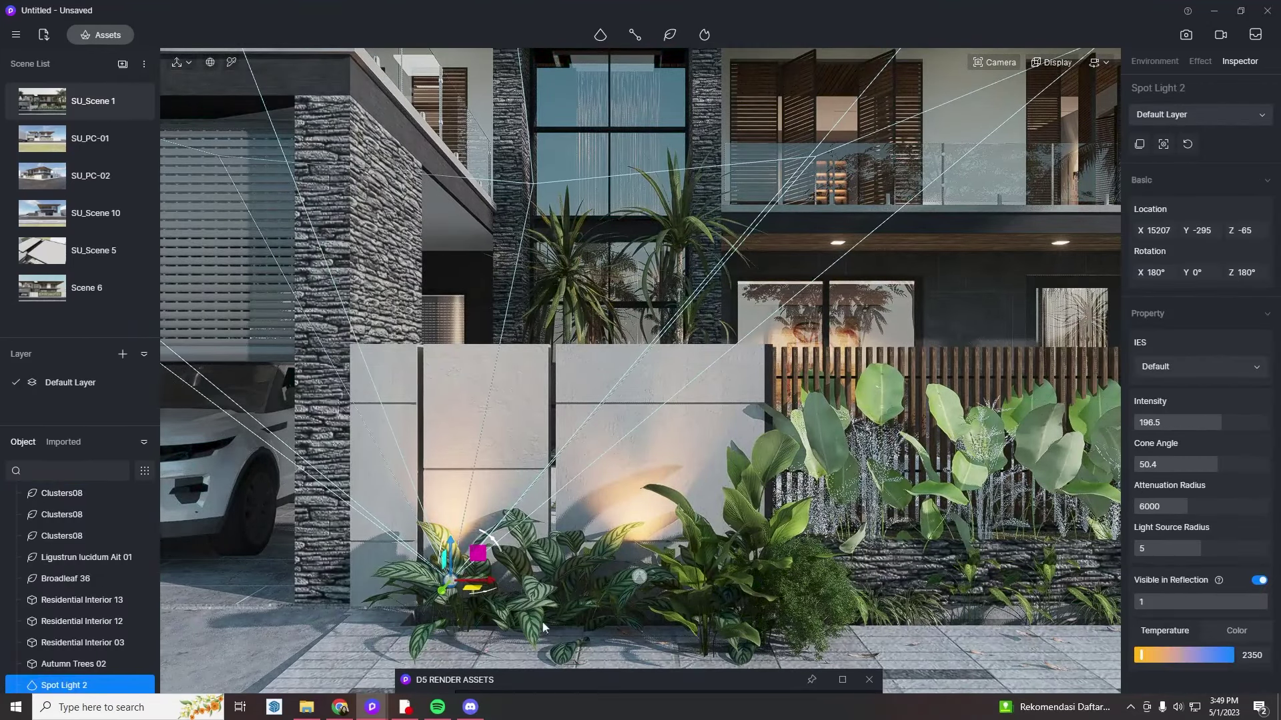
- Nudge the planting in front of the garage-side wall panels and restore the Scene 1 view
left_click(543, 625)
mouse_move(651, 658)
left_mouse_down()
mouse_move(636, 657)
mouse_move(659, 657)
left_mouse_up()
left_click(707, 644)
scroll(707, 627, "down", 3)
left_click(93, 102)
left_click(789, 136)
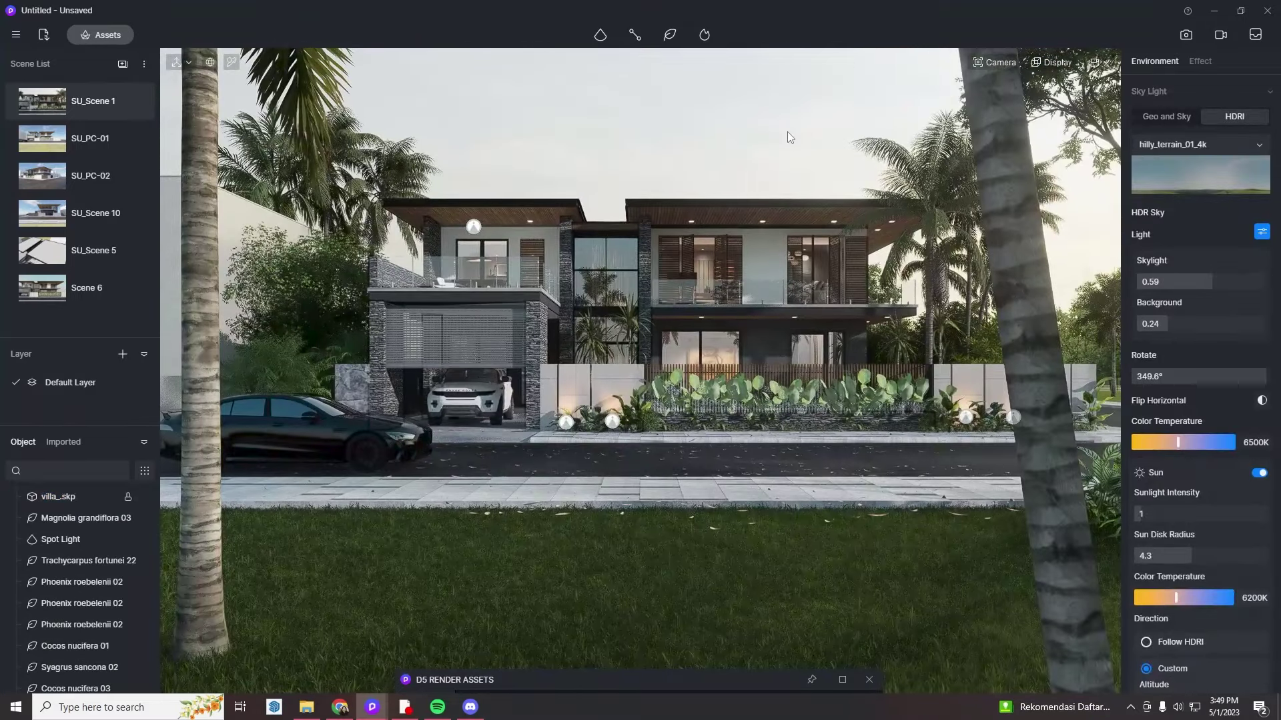
- Inspect the materials of the balcony glazing, garage roller shutter and fence planter up close
scroll(247, 341, "up", 5)
scroll(403, 317, "down", 4)
key("i")
left_click(453, 250)
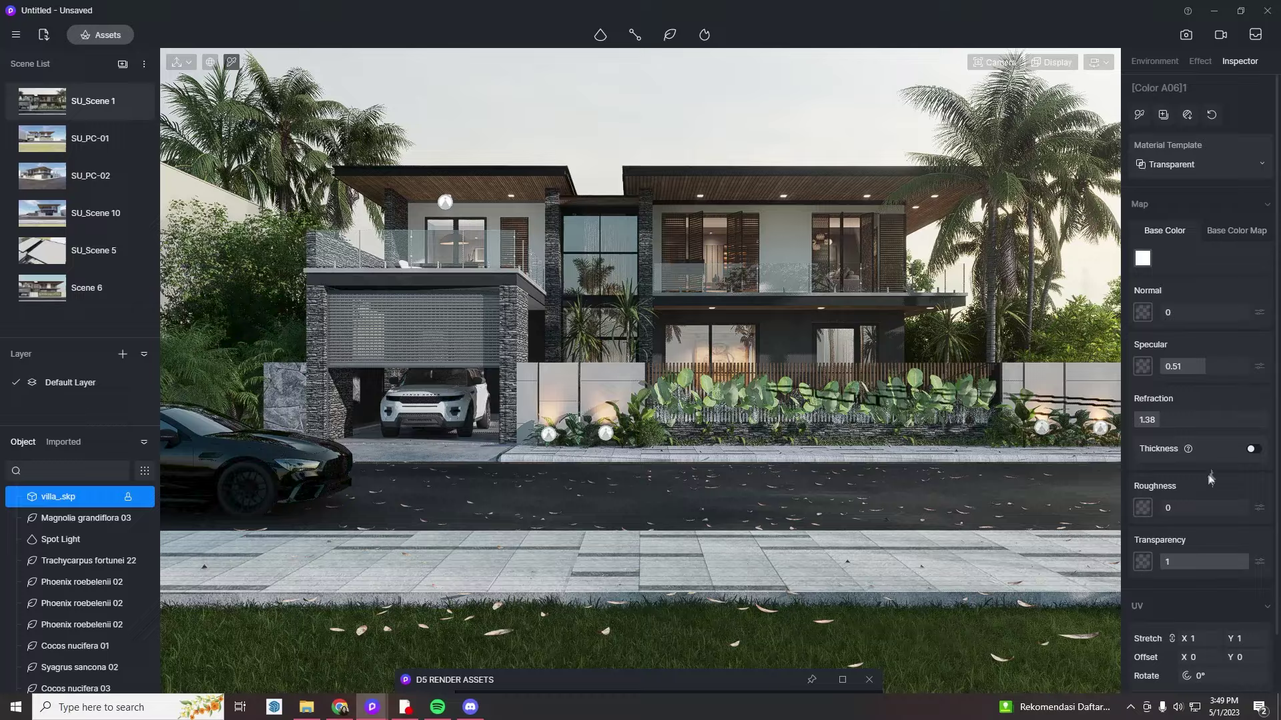
scroll(345, 292, "up", 2)
left_click(345, 291)
scroll(346, 292, "up", 5)
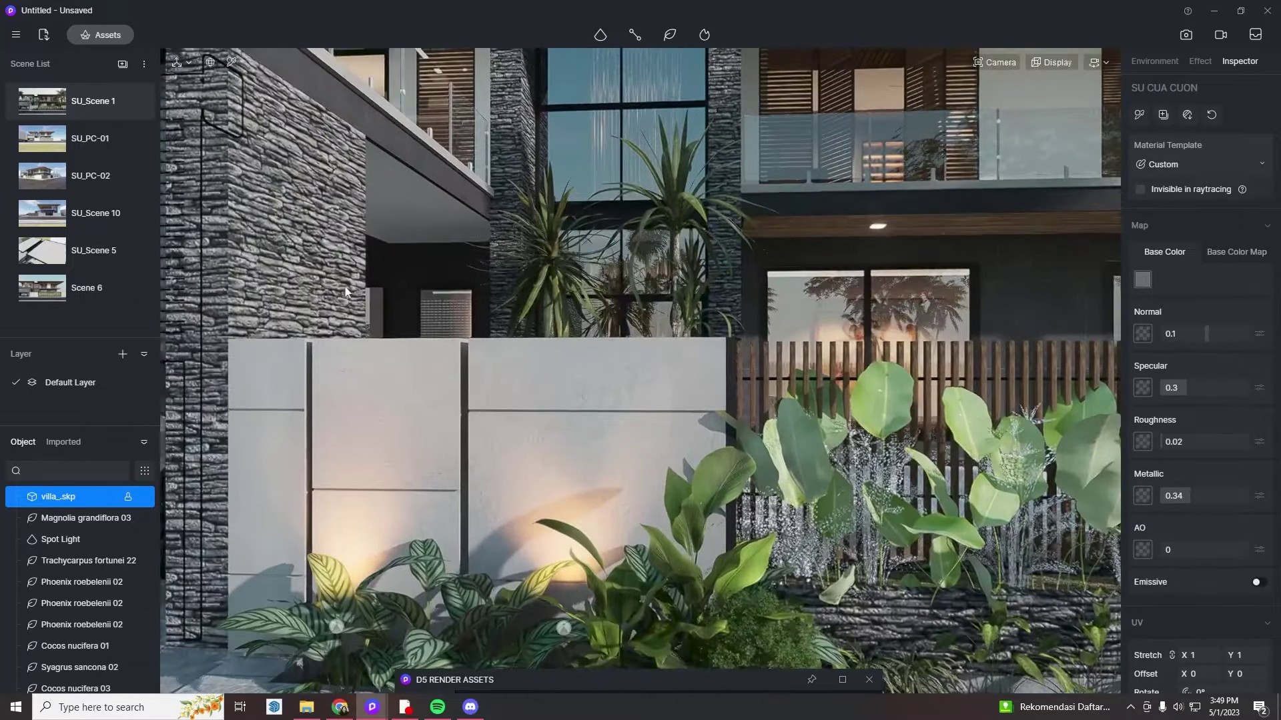
left_click(896, 469)
scroll(824, 620, "down", 5)
scroll(825, 620, "up", 5)
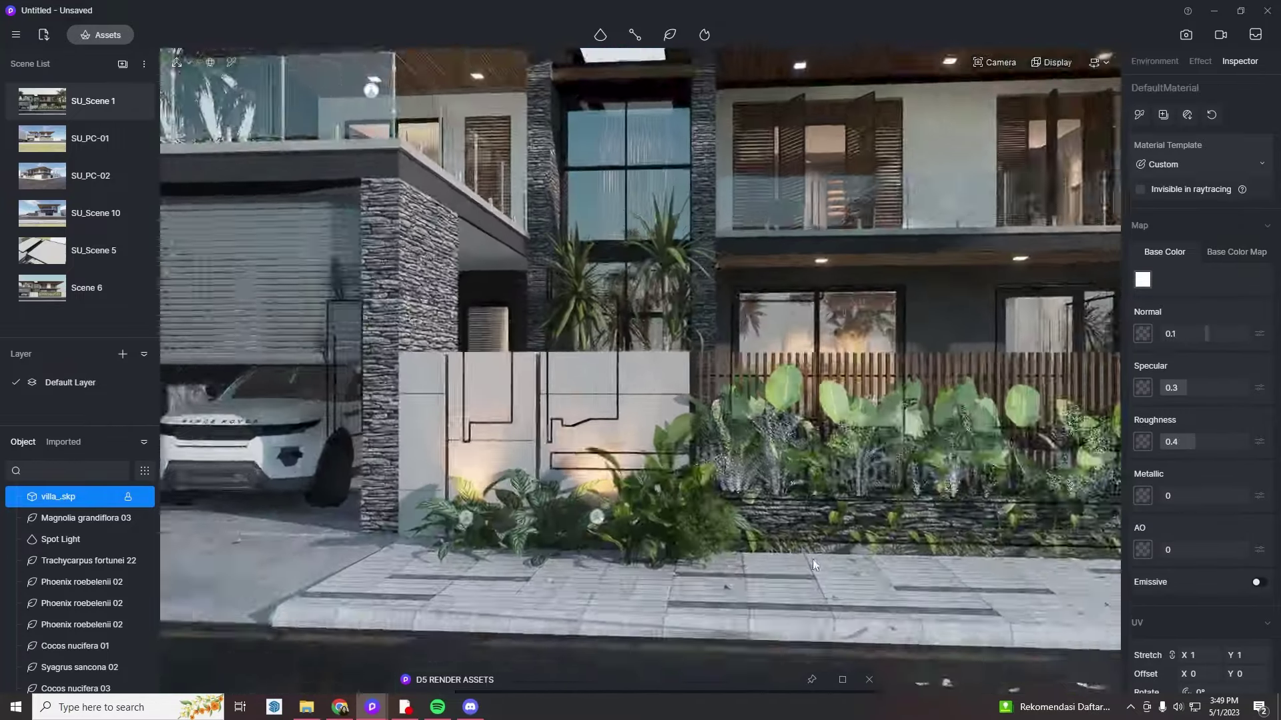
left_click(813, 559)
scroll(812, 559, "down", 5)
scroll(322, 278, "up", 10)
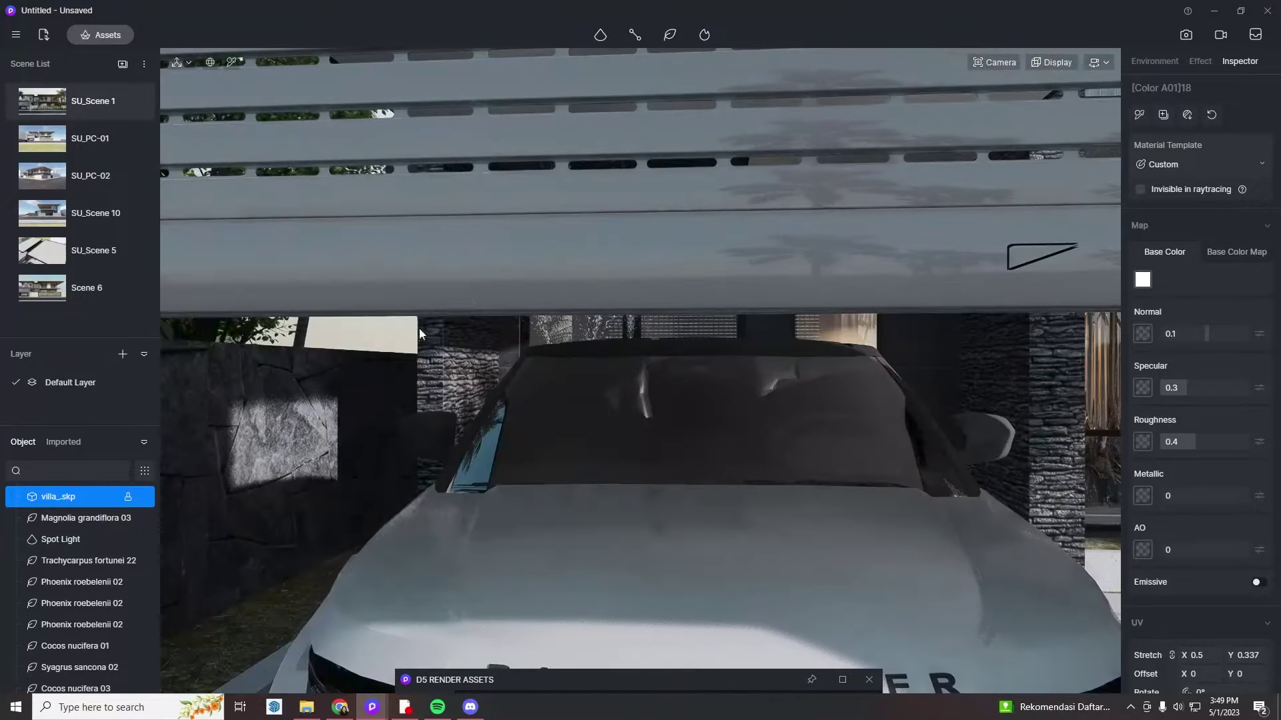
- Darken the garage roller shutter's base colour, raise its metallic value and lower its roughness, finishing in the Scene 1 view
left_click(421, 293)
left_click_drag(1162, 496, 1202, 495)
left_click_drag(1199, 441, 1172, 441)
left_click(1142, 279)
left_click_drag(1136, 358, 1136, 367)
scroll(777, 388, "down", 10)
left_click(975, 606)
left_click(100, 101)
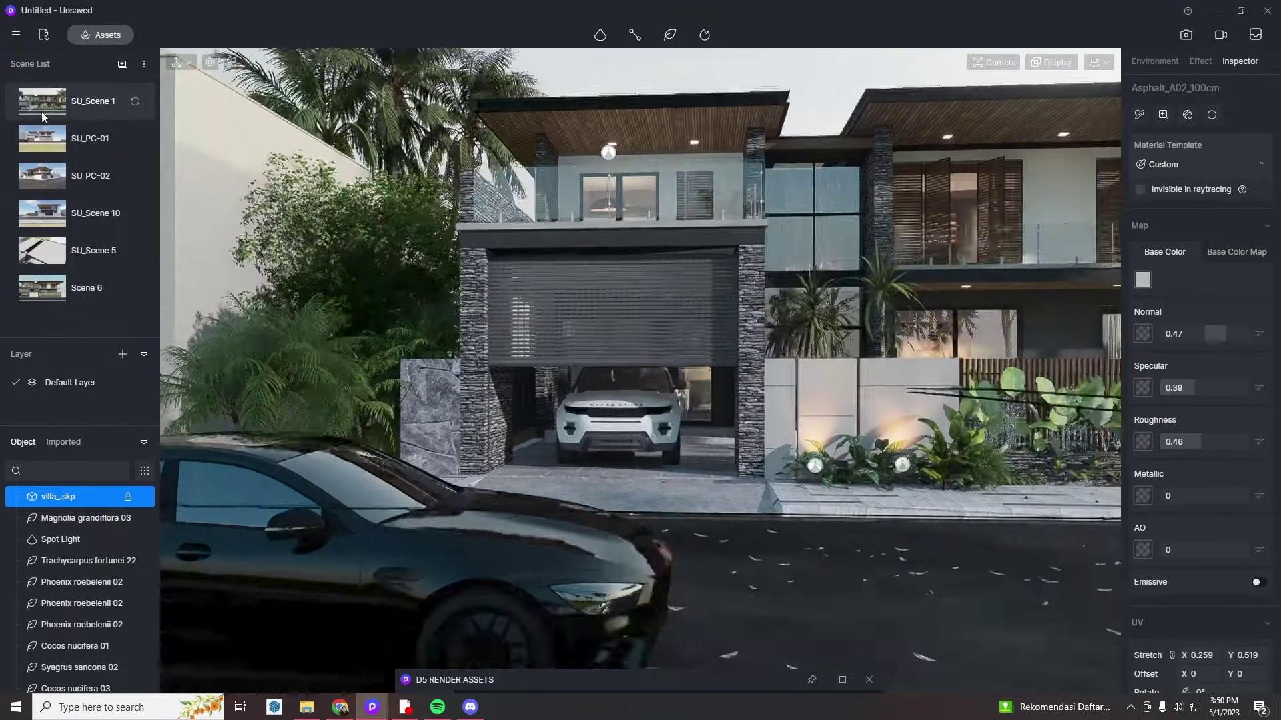
- Try a sunlight intensity of 1.5
left_click(622, 79)
left_click_drag(1136, 512, 1138, 510)
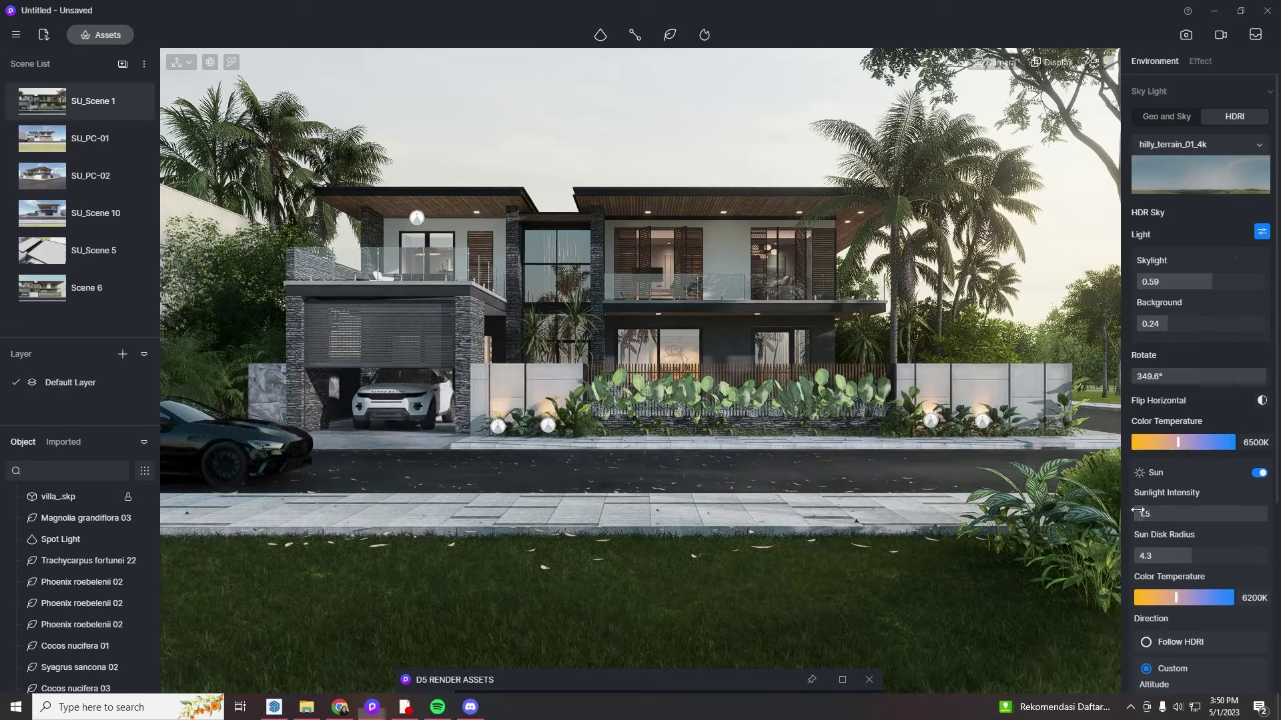
left_click(1062, 111)
- Duplicate the Broadleaf 36 tree and place the copy in the foreground beyond the far end of the boundary wall
left_click(680, 183)
scroll(74, 552, "down", 3)
left_click(72, 513)
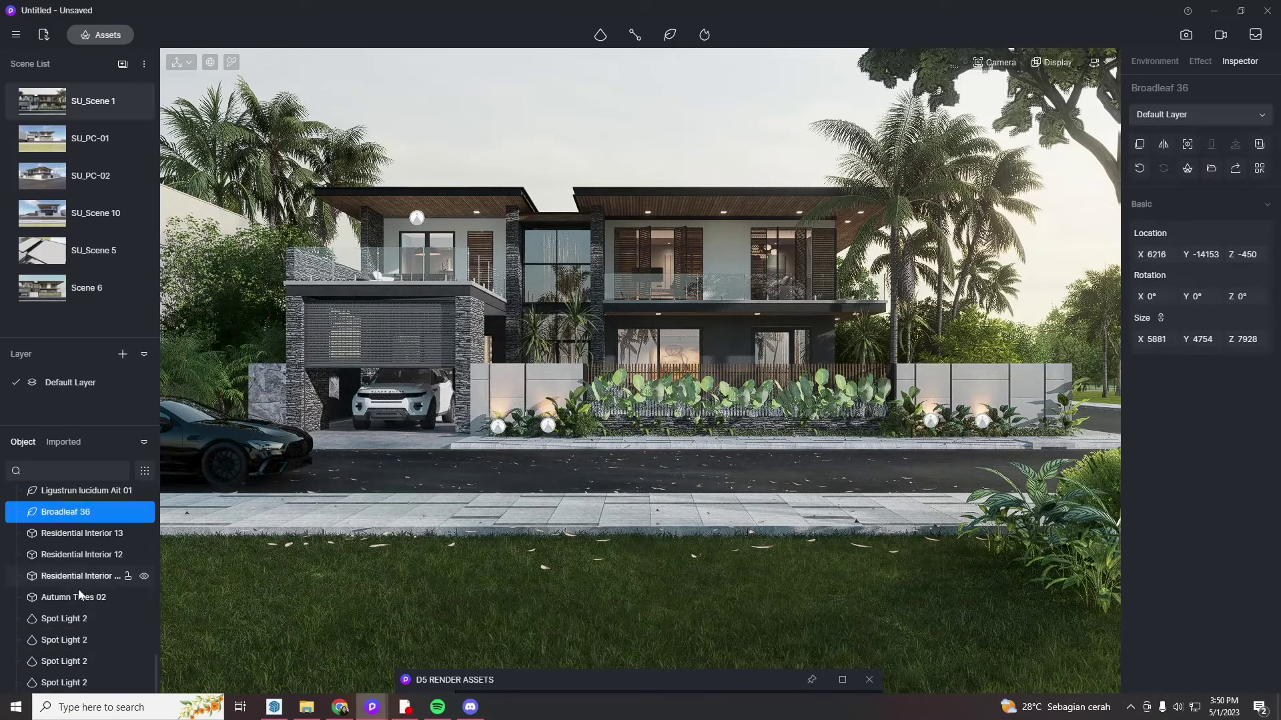
scroll(83, 607, "up", 3)
scroll(83, 606, "up", 3)
left_click(1139, 144)
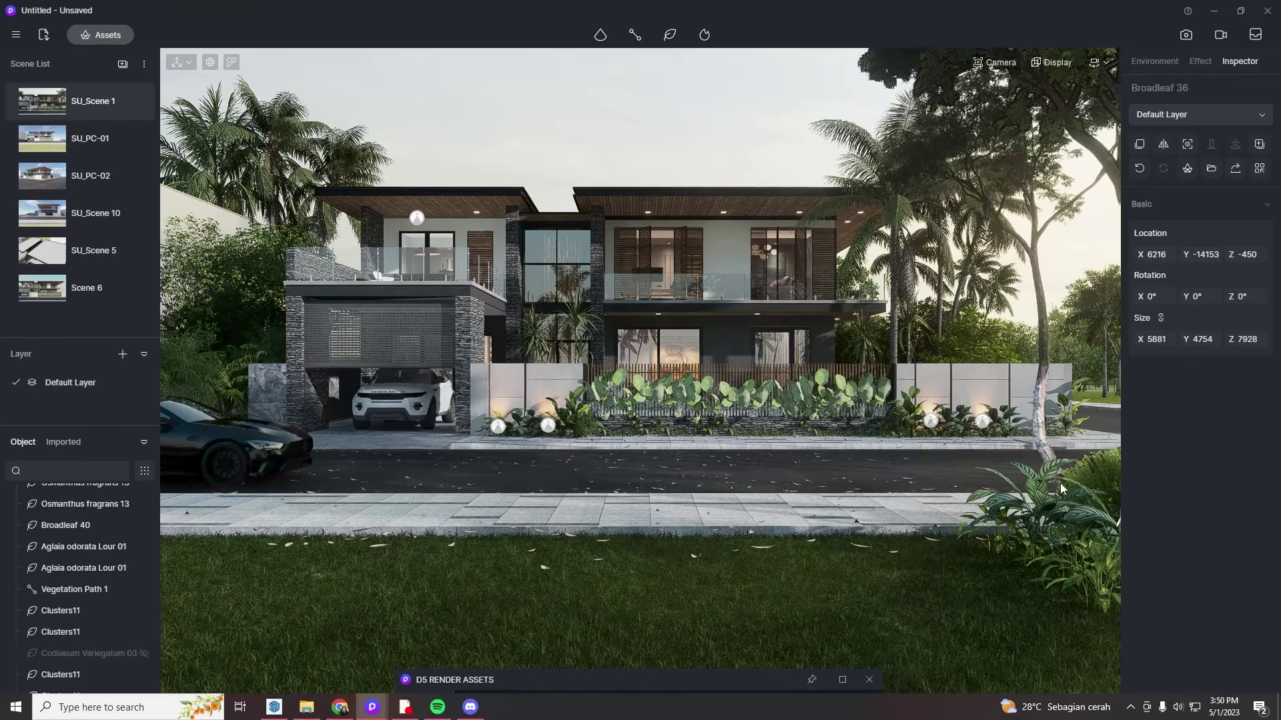
left_click(1059, 483)
left_click_drag(1059, 483, 1162, 527)
left_click(642, 148)
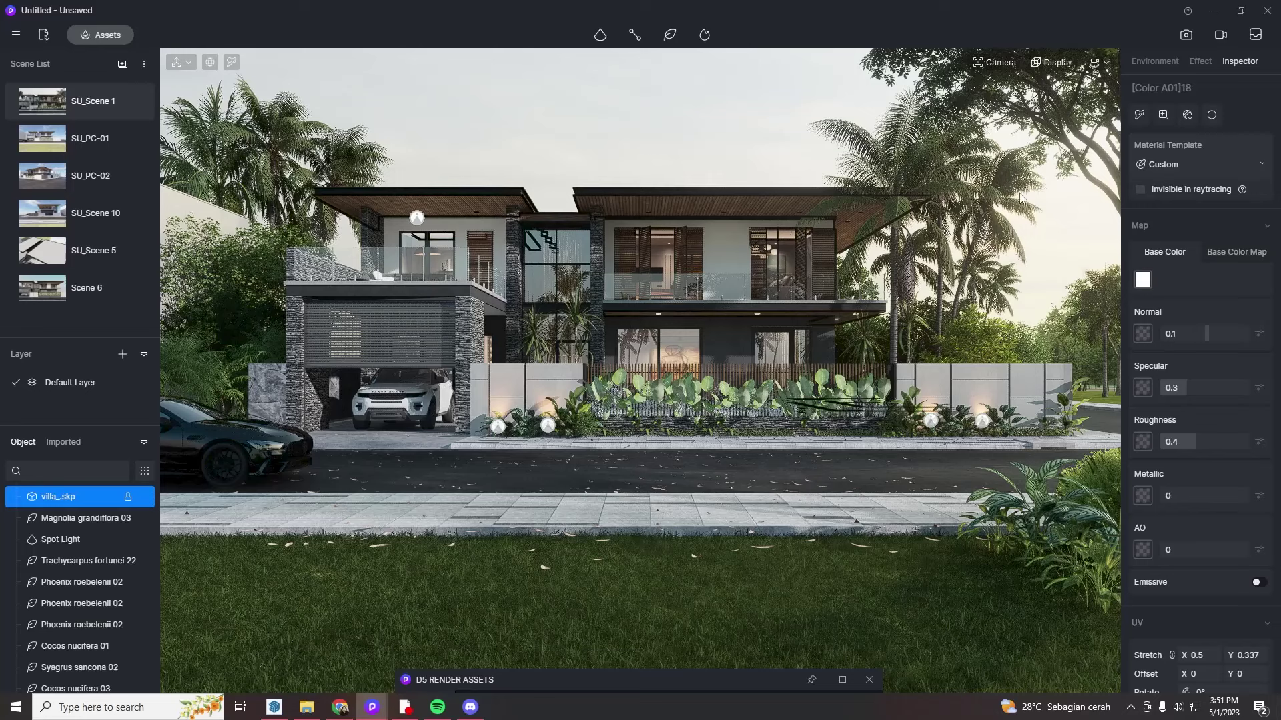
- Set the custom sun direction to altitude 19.1 and azimuth 205.4
left_click(1155, 62)
scroll(1169, 320, "down", 2)
left_click_drag(1208, 612, 1211, 616)
mouse_move(1165, 574)
left_mouse_down()
mouse_move(1176, 583)
mouse_move(1165, 585)
left_mouse_up()
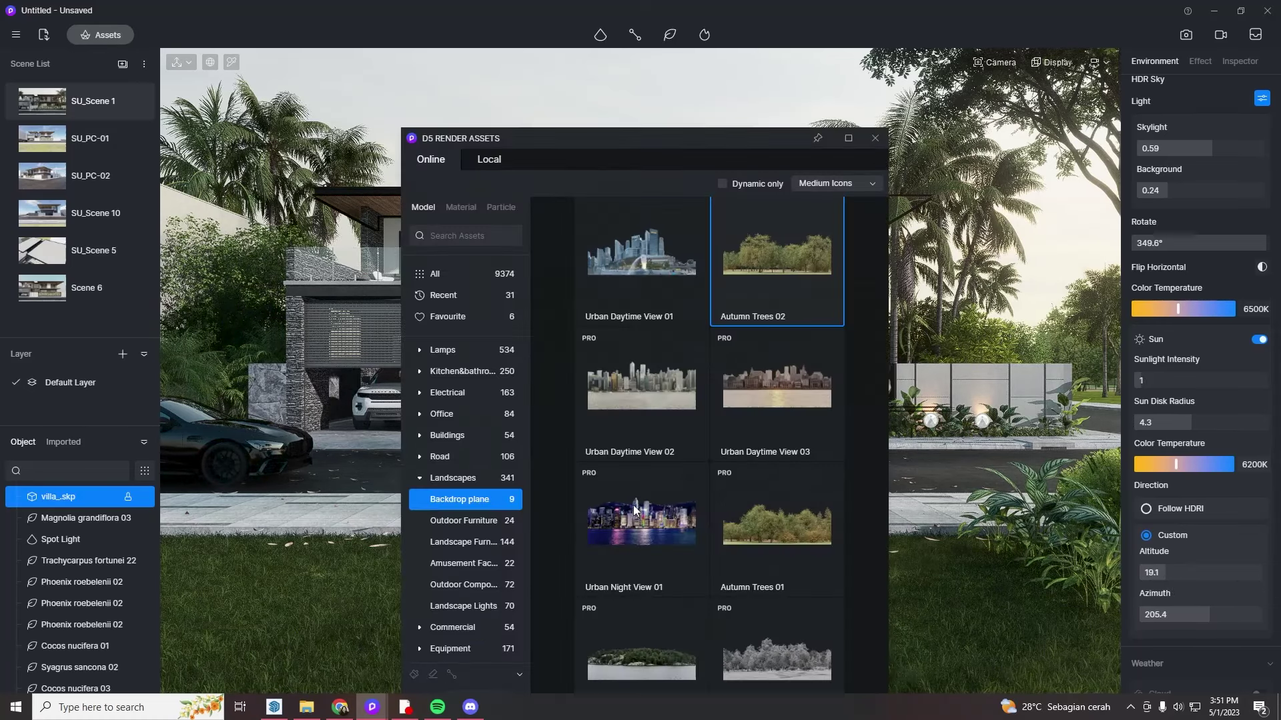
- Switch to the villa model in SketchUp and delete the unwanted fine plants around the slatted fence planter
left_click(273, 707)
scroll(592, 431, "up", 6)
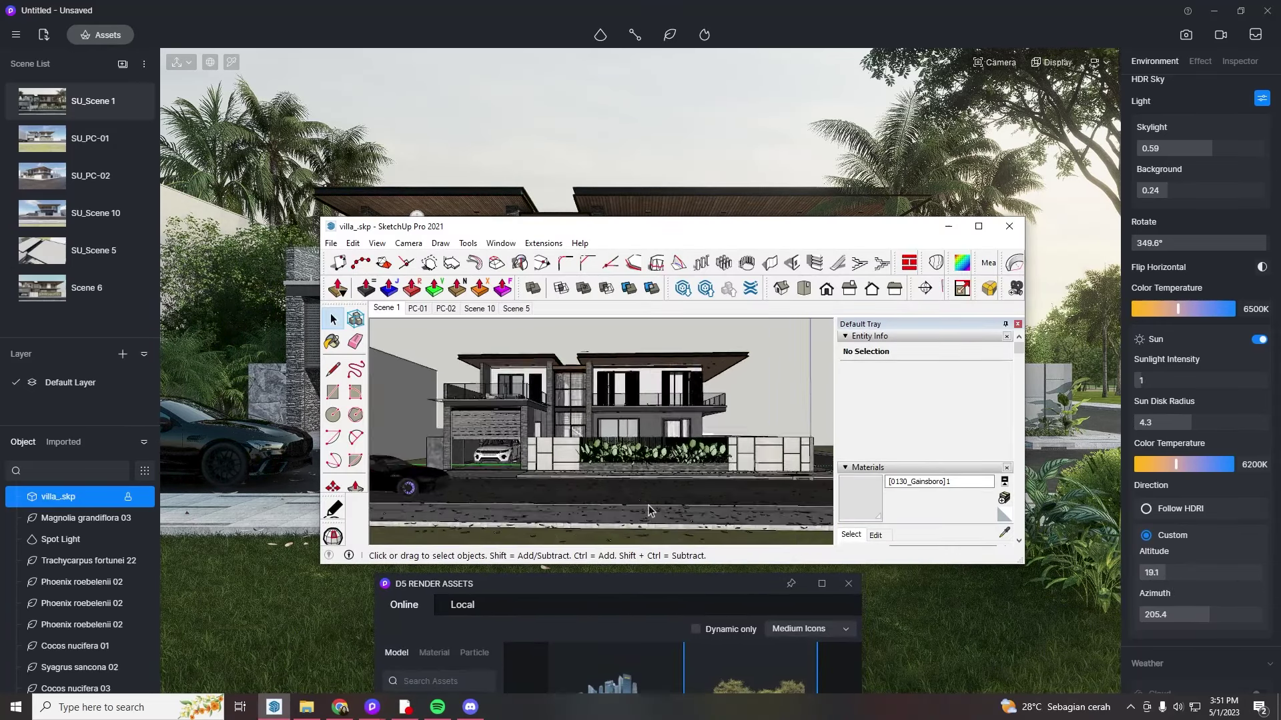
key("Delete")
left_click(531, 408)
key("Delete")
scroll(613, 424, "up", 5)
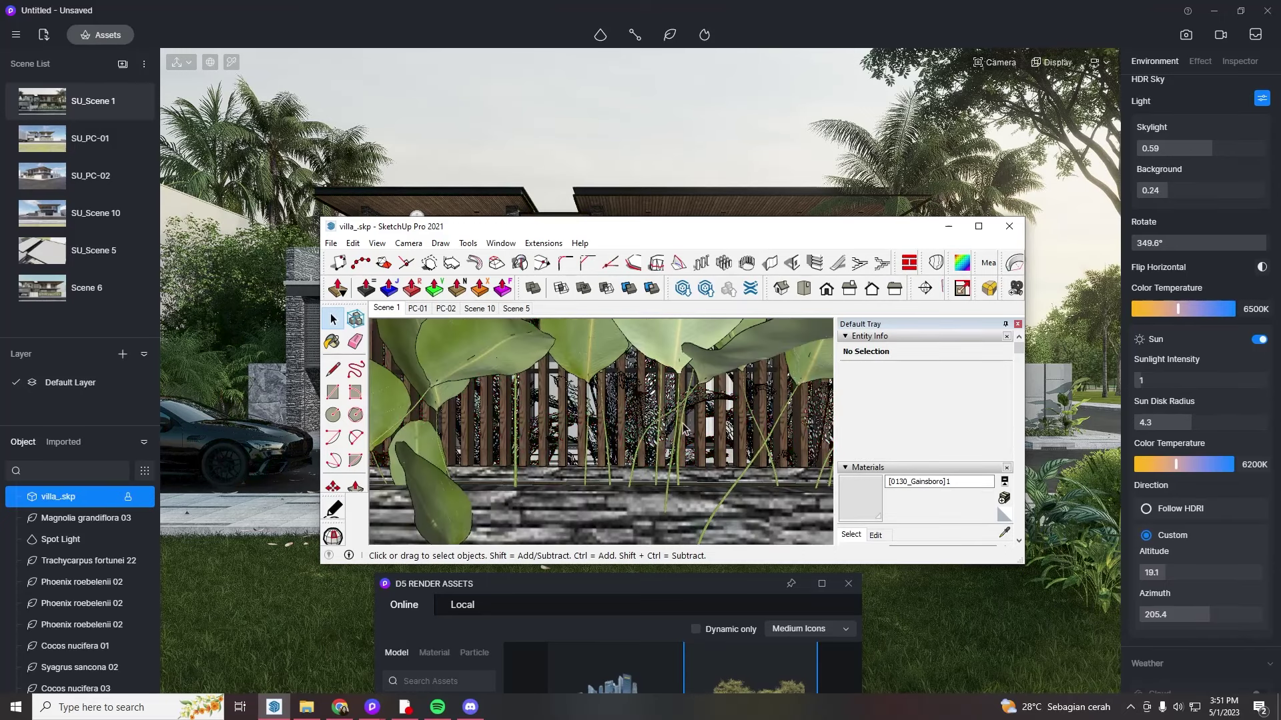
left_click(612, 425)
key("Delete")
scroll(613, 425, "down", 7)
scroll(524, 423, "up", 3)
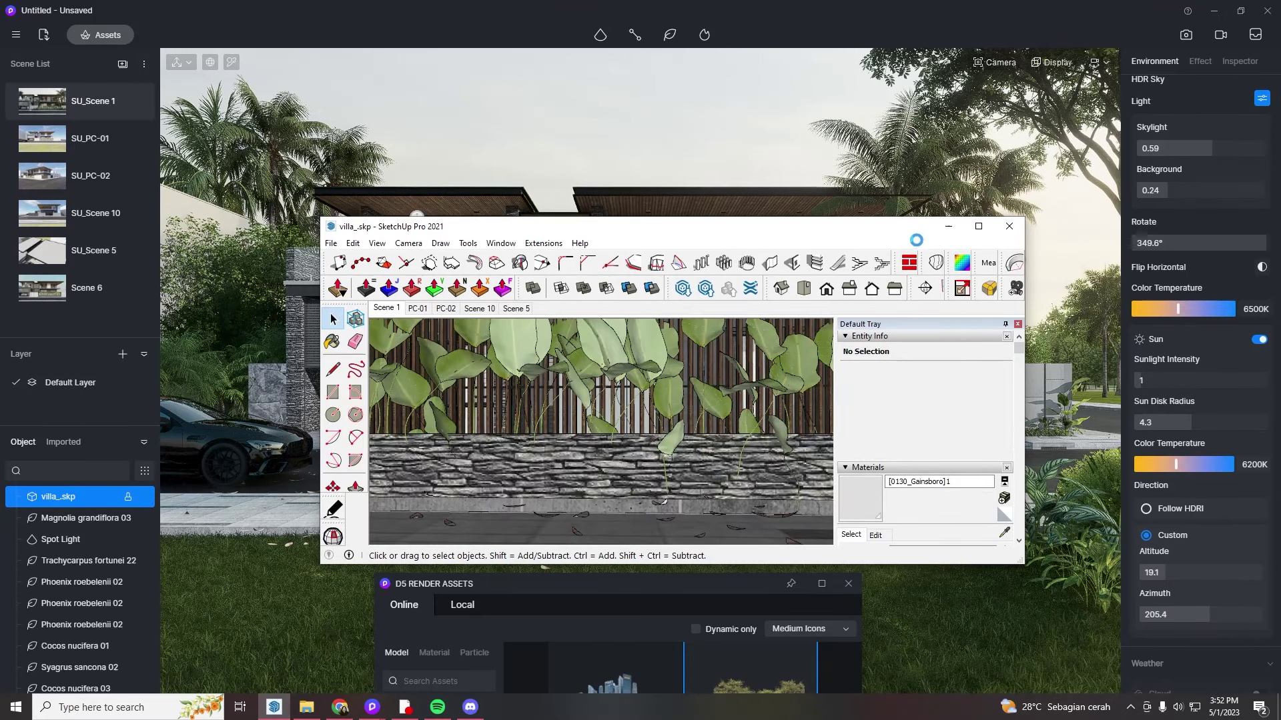
- Return to D5 Render and reposition the Residential Interior 12 panel behind the ground-floor windows at X 10319 with Z rotation 0°
mouse_move(606, 608)
left_mouse_down()
mouse_move(645, 218)
mouse_move(713, 663)
left_mouse_up()
scroll(476, 481, "up", 5)
left_click(467, 410)
left_click(670, 263)
key("Escape")
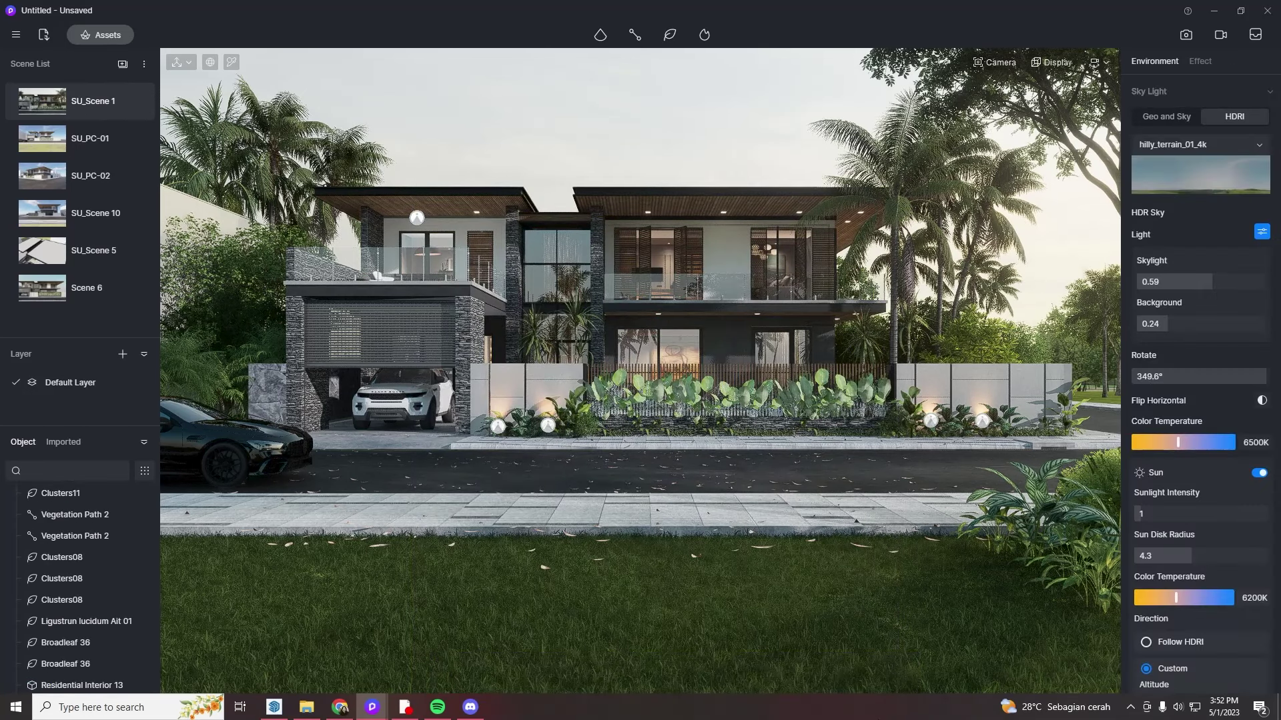
left_click(643, 395)
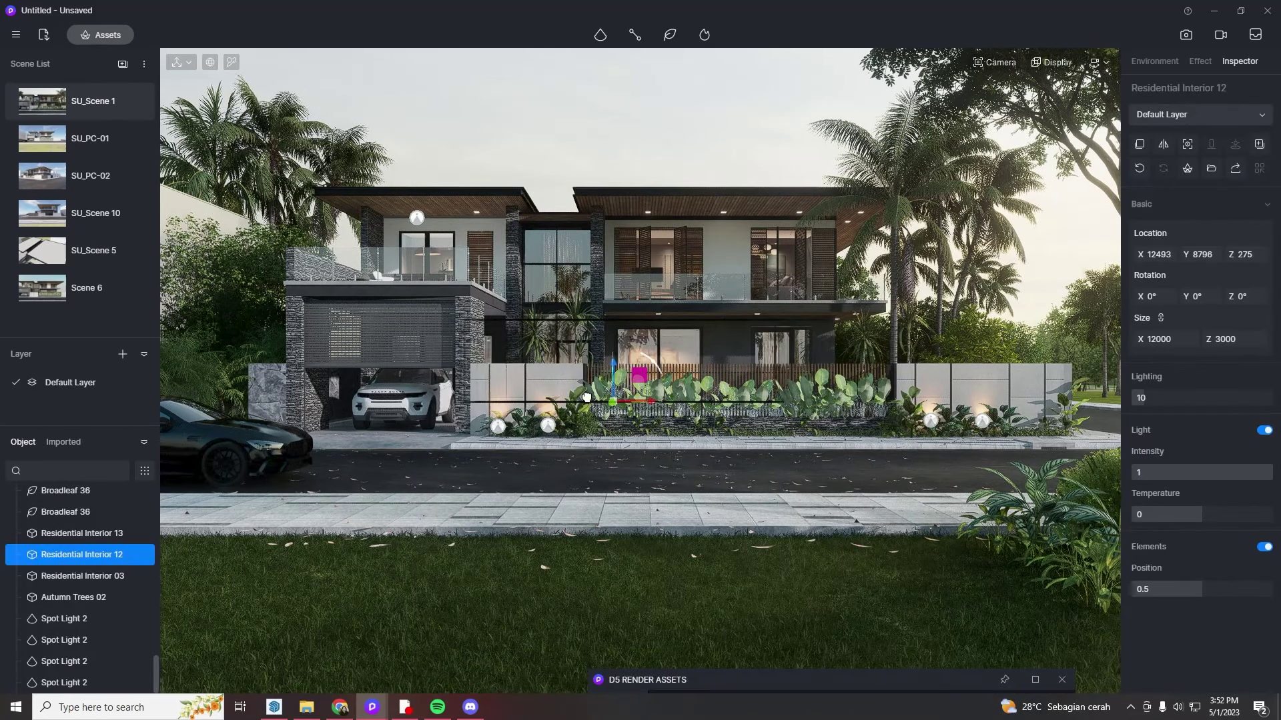
left_click(776, 92)
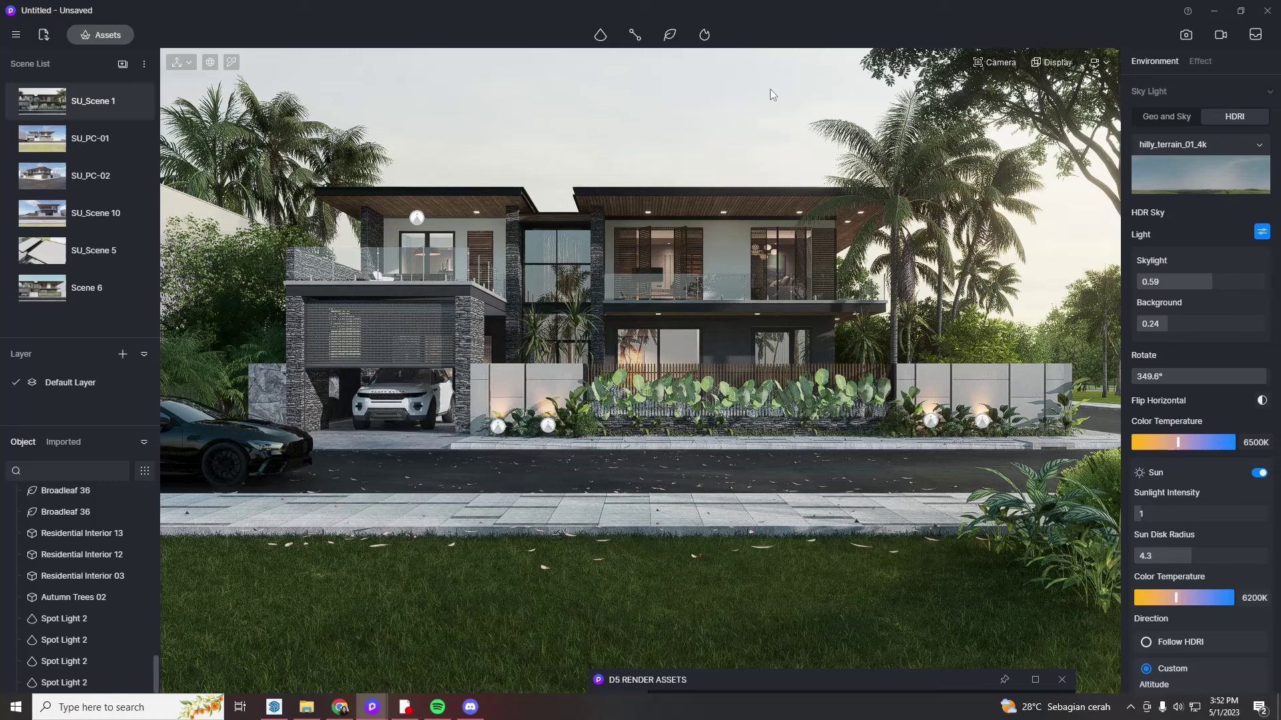
left_click(629, 402)
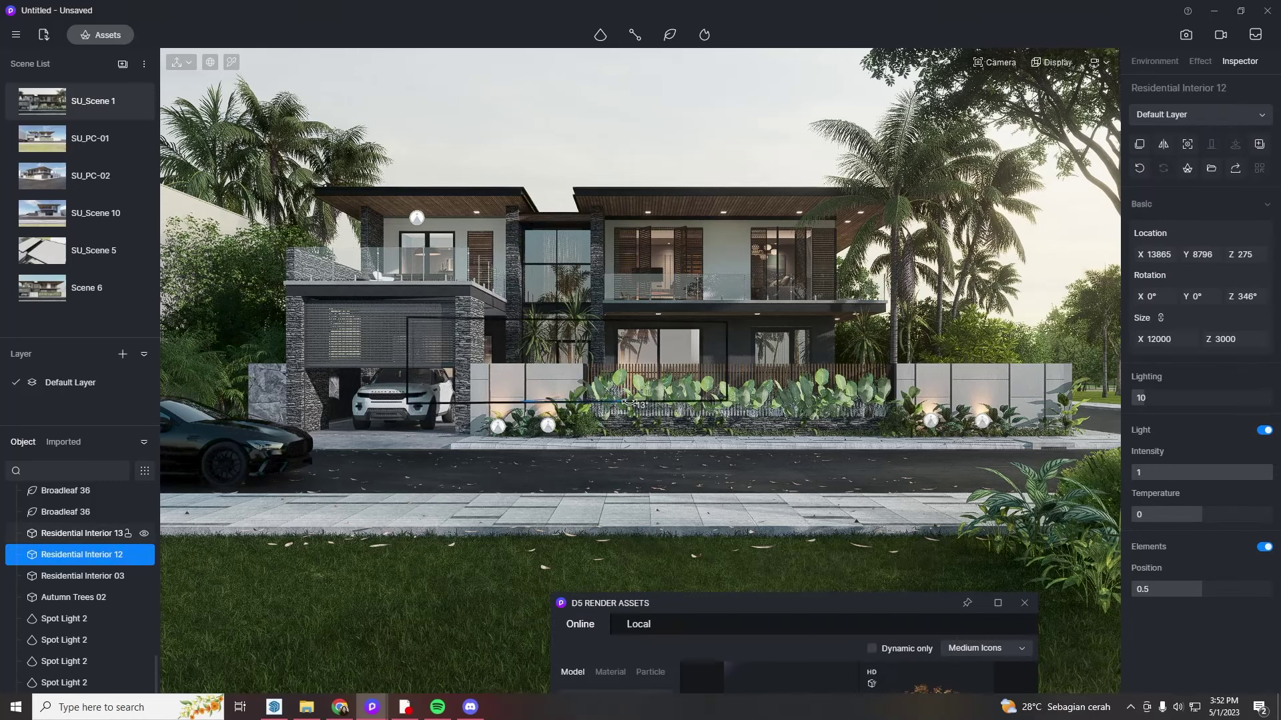
left_click_drag(612, 402, 707, 409)
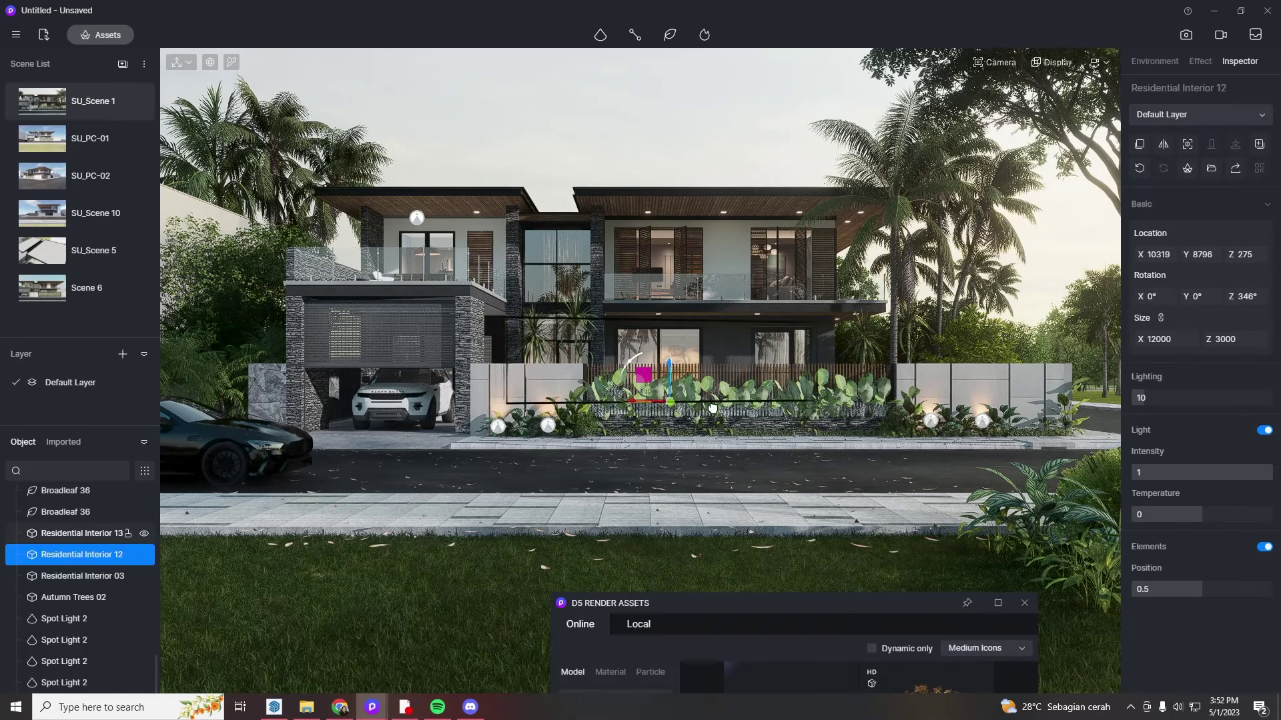
left_click_drag(1243, 293, 1204, 342)
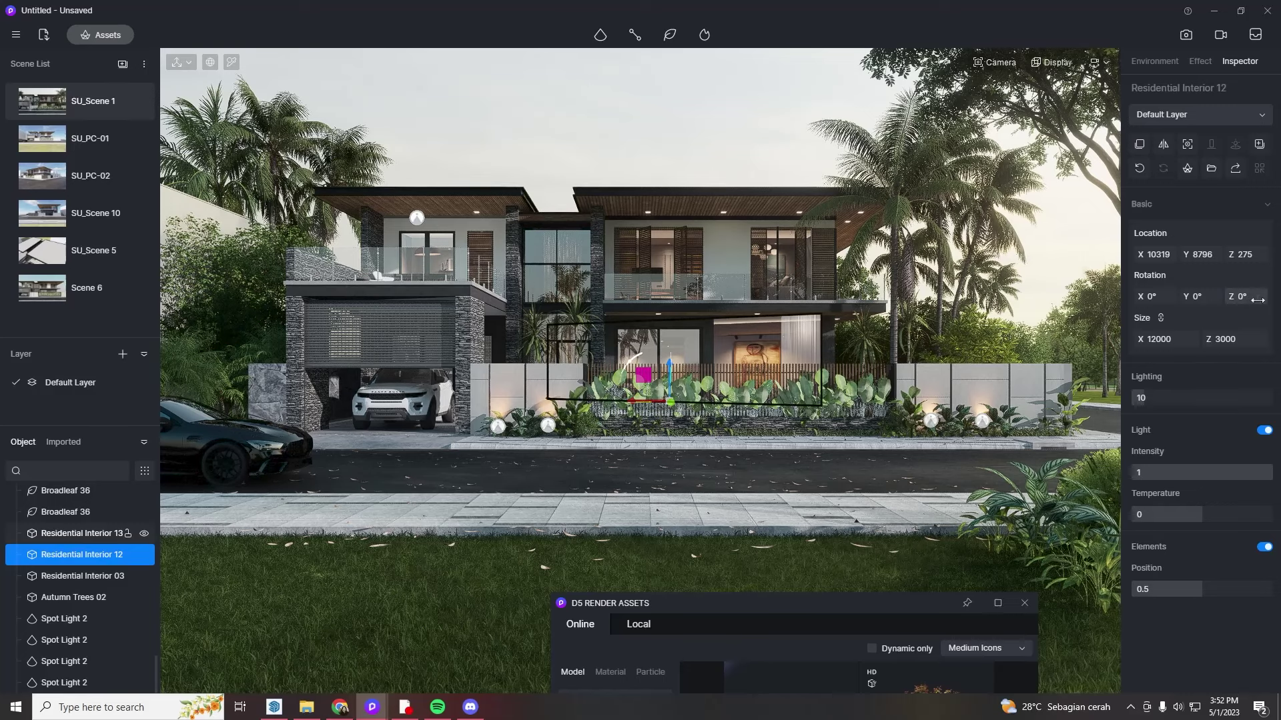
- Update the linked villa model with the changes made in SketchUp
left_click(723, 535)
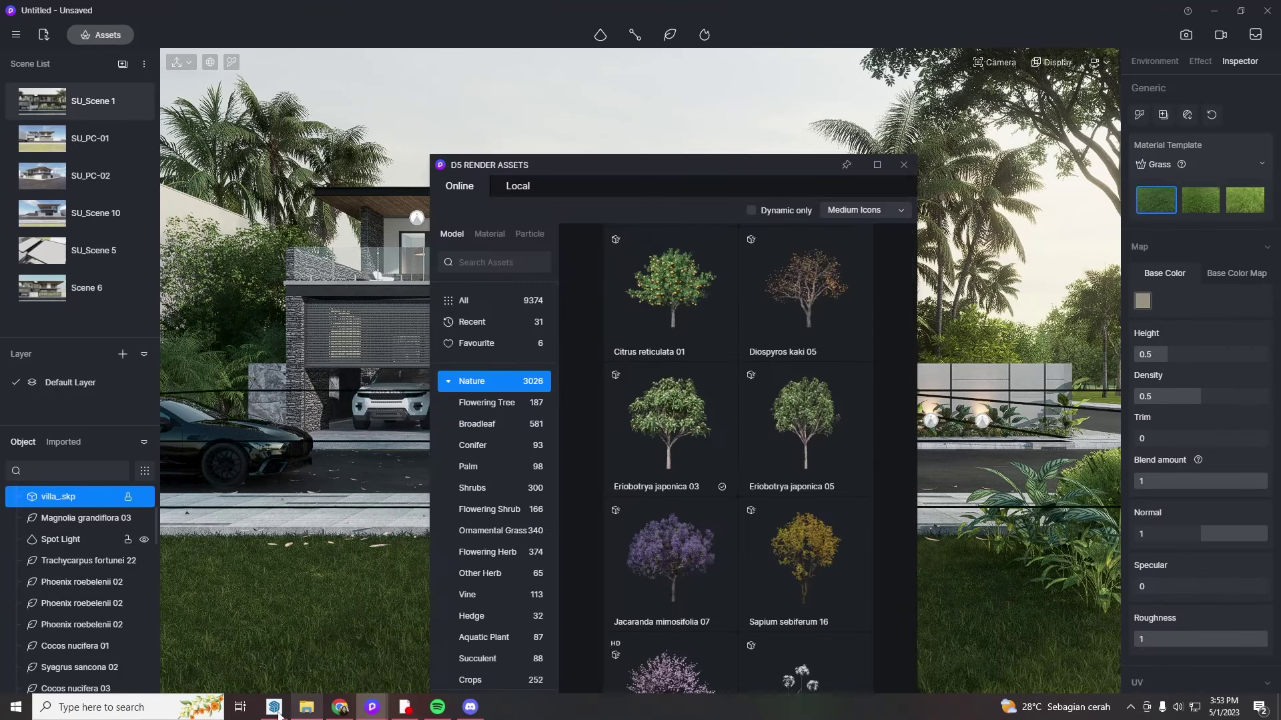
left_click(279, 715)
scroll(114, 589, "up", 1)
left_click(1212, 115)
left_click(1206, 159)
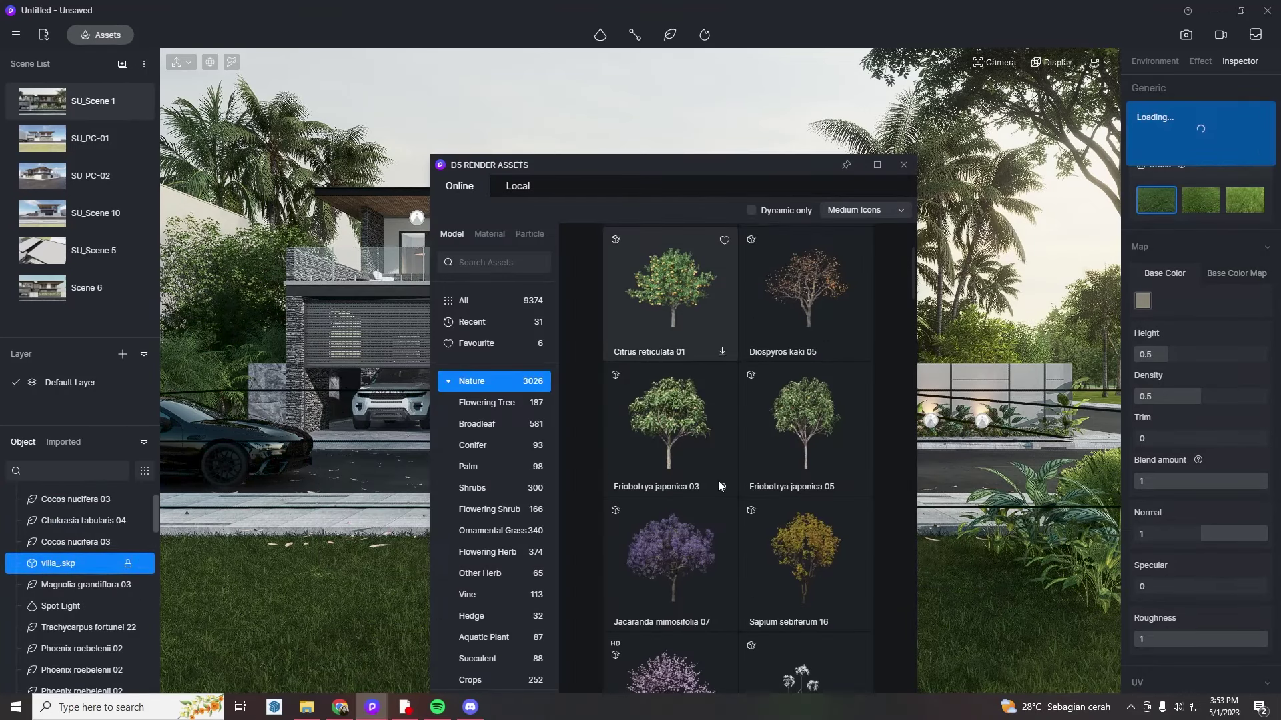
- Browse the nature models and choose the Dypsis lutescens 04 palm for path scattering
scroll(720, 485, "down", 5)
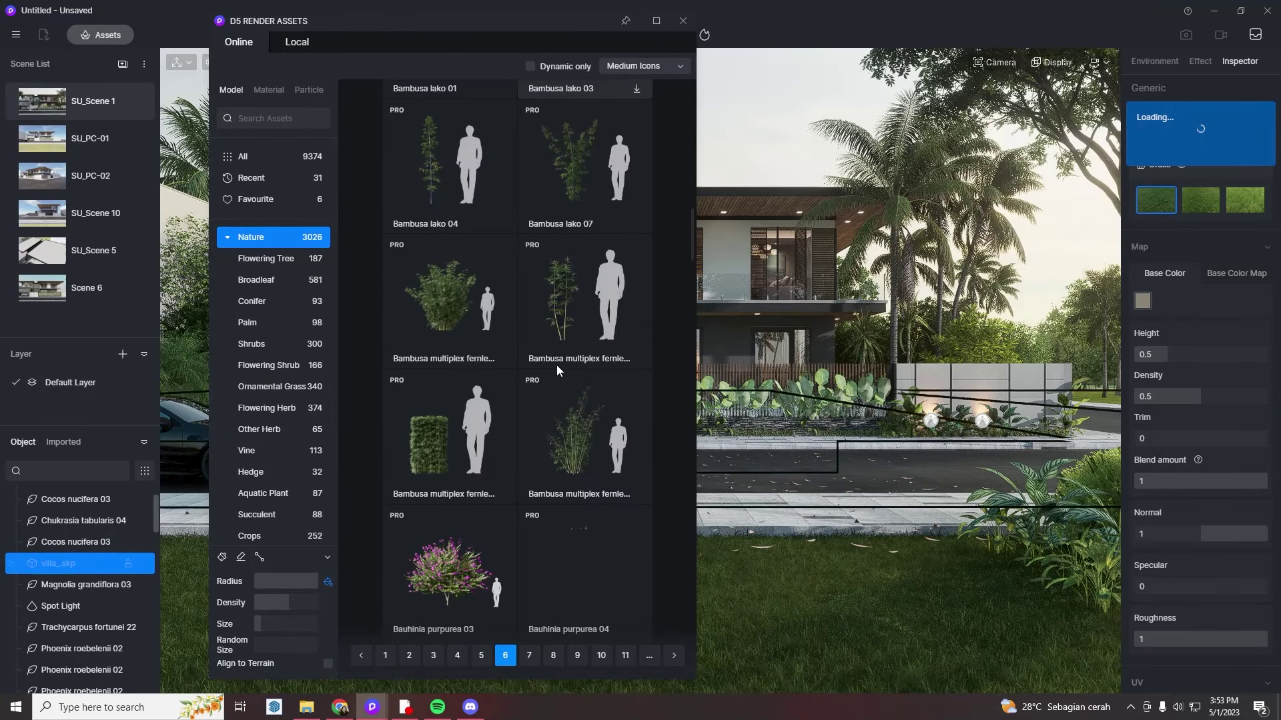
scroll(567, 357, "down", 5)
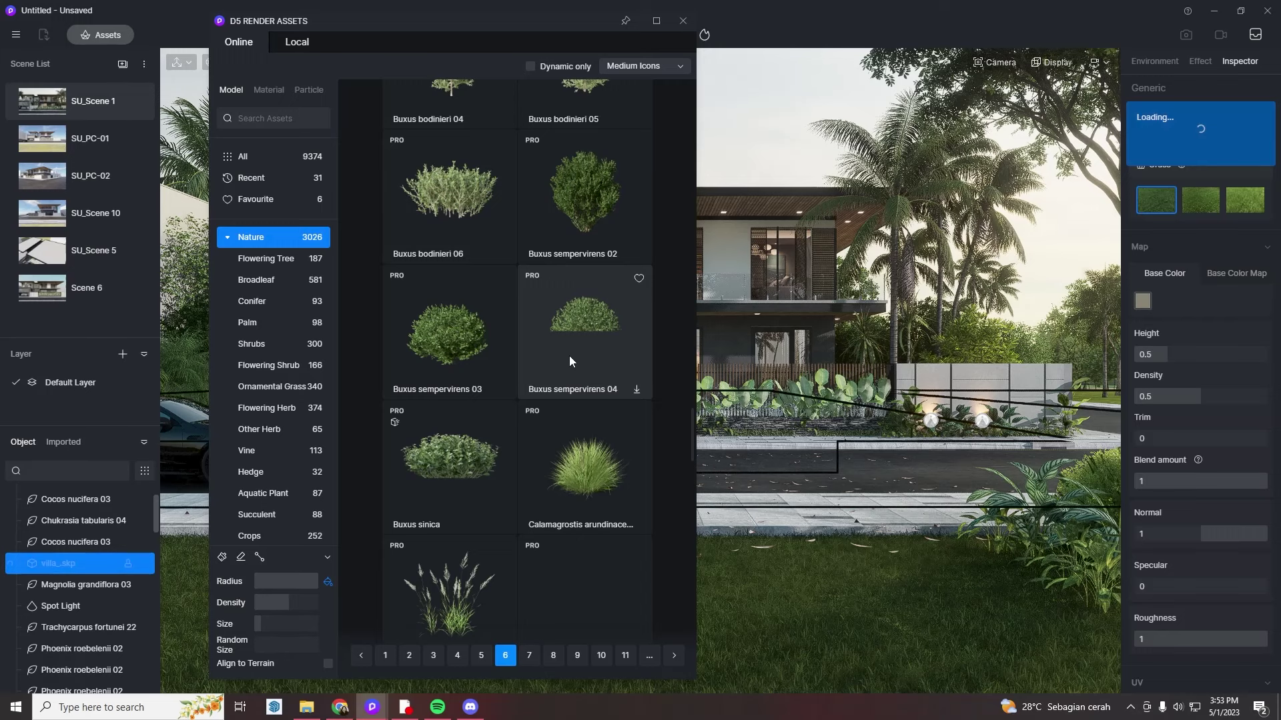
scroll(570, 355, "down", 5)
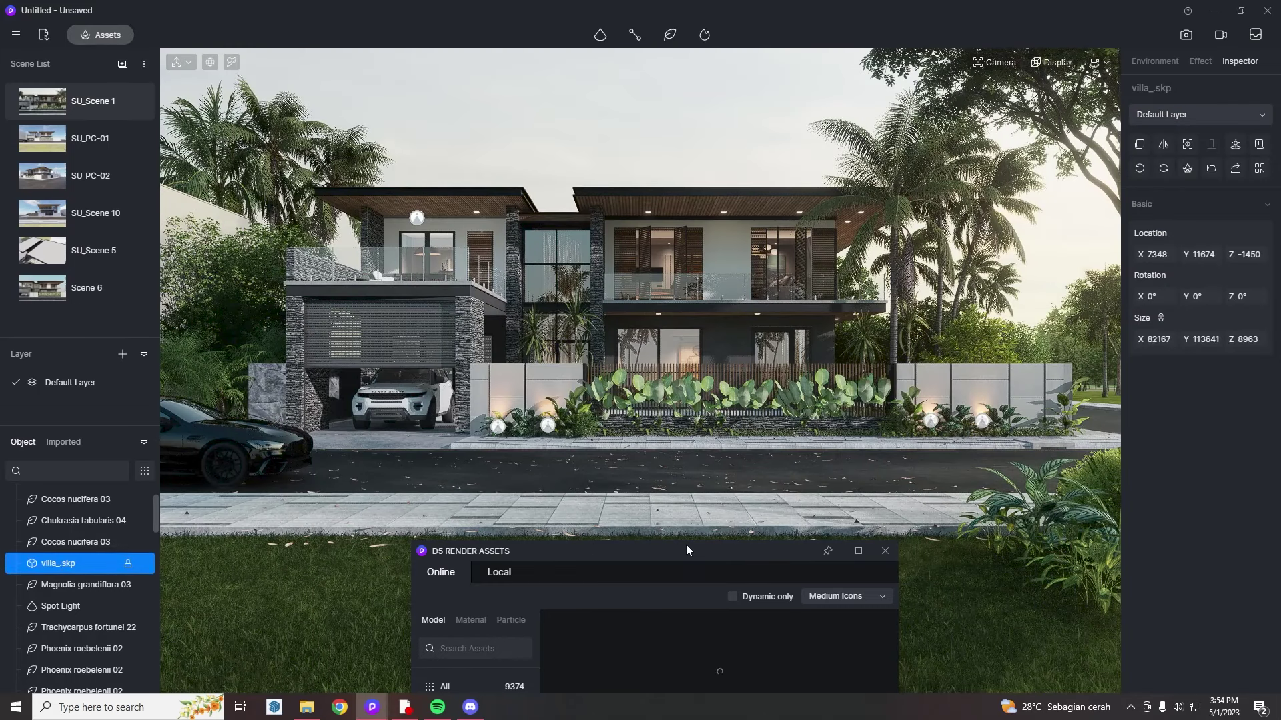
left_click_drag(686, 546, 690, 169)
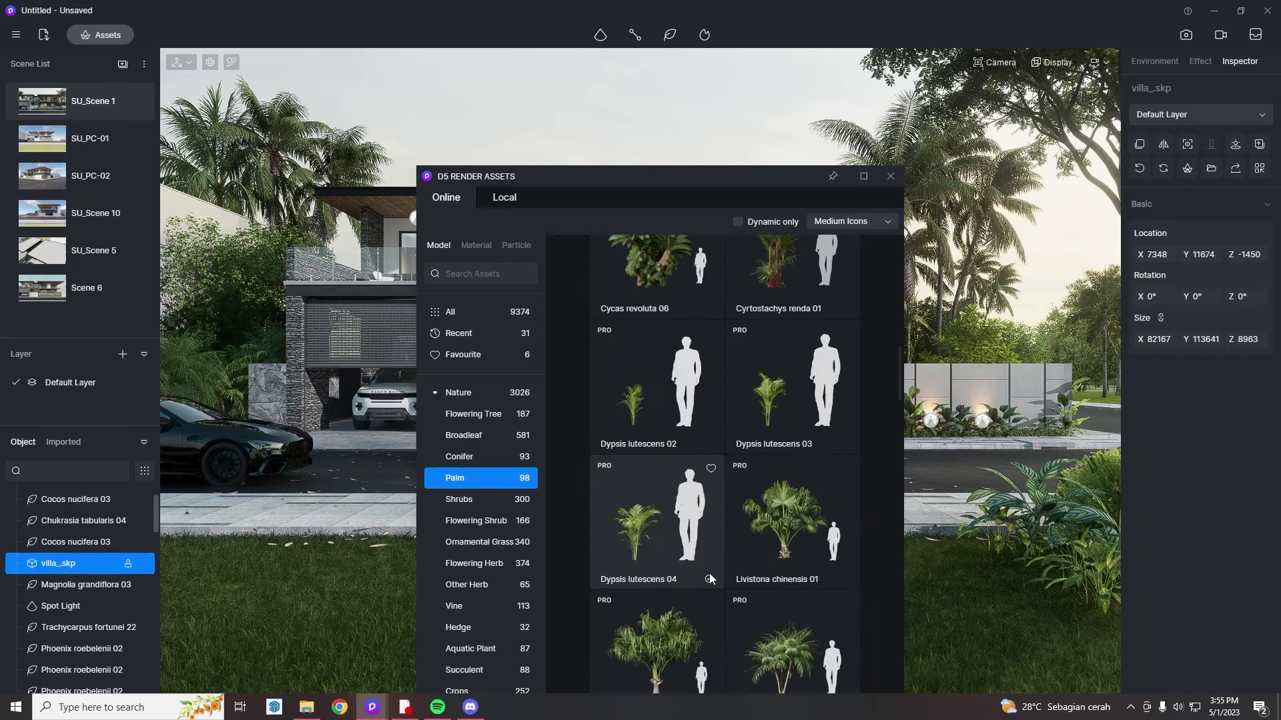
left_click(704, 351)
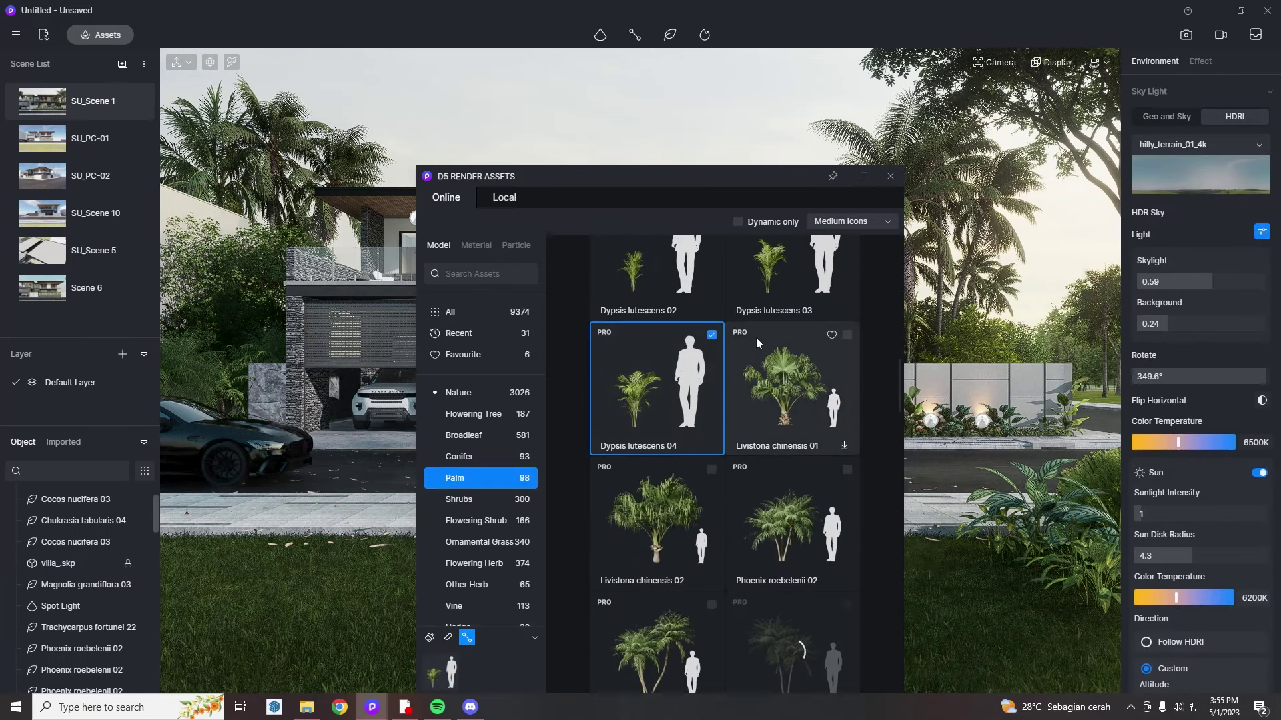
scroll(755, 337, "up", 2)
left_click(704, 342)
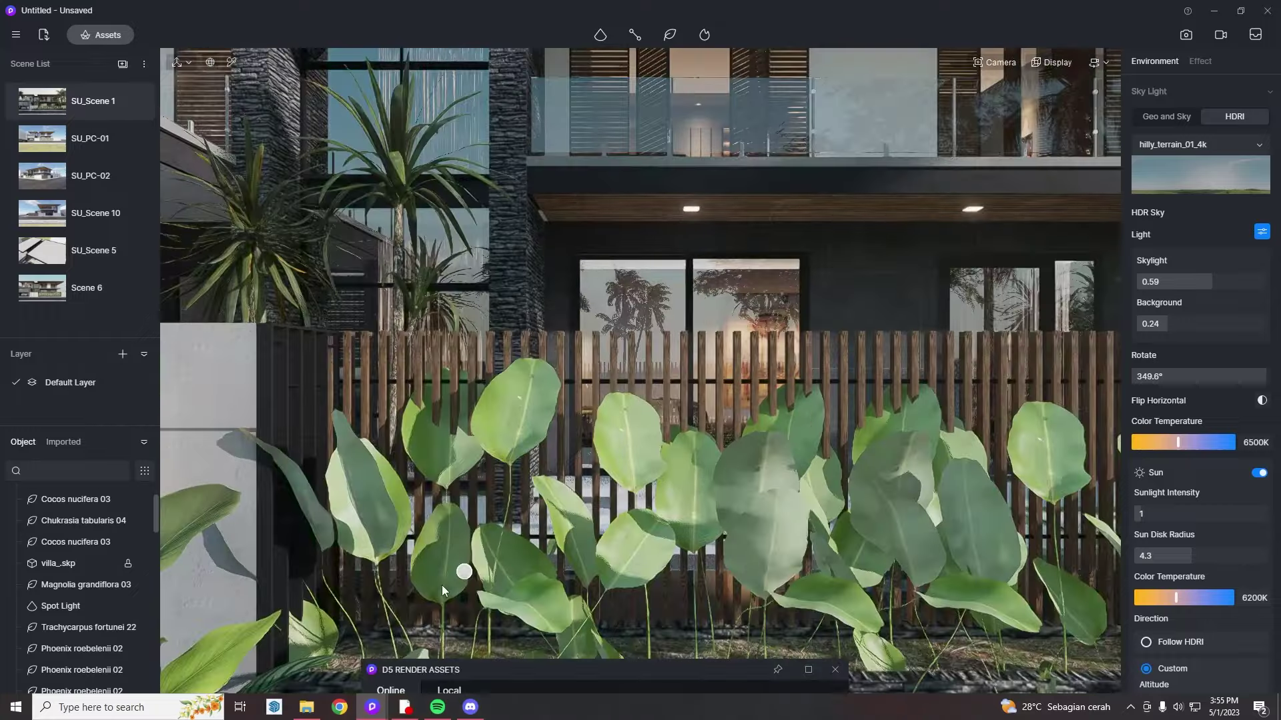
- Draw a linear path of Dypsis lutescens 04 palms along the slatted fence planter and set its random size to 0.82
left_click(441, 585)
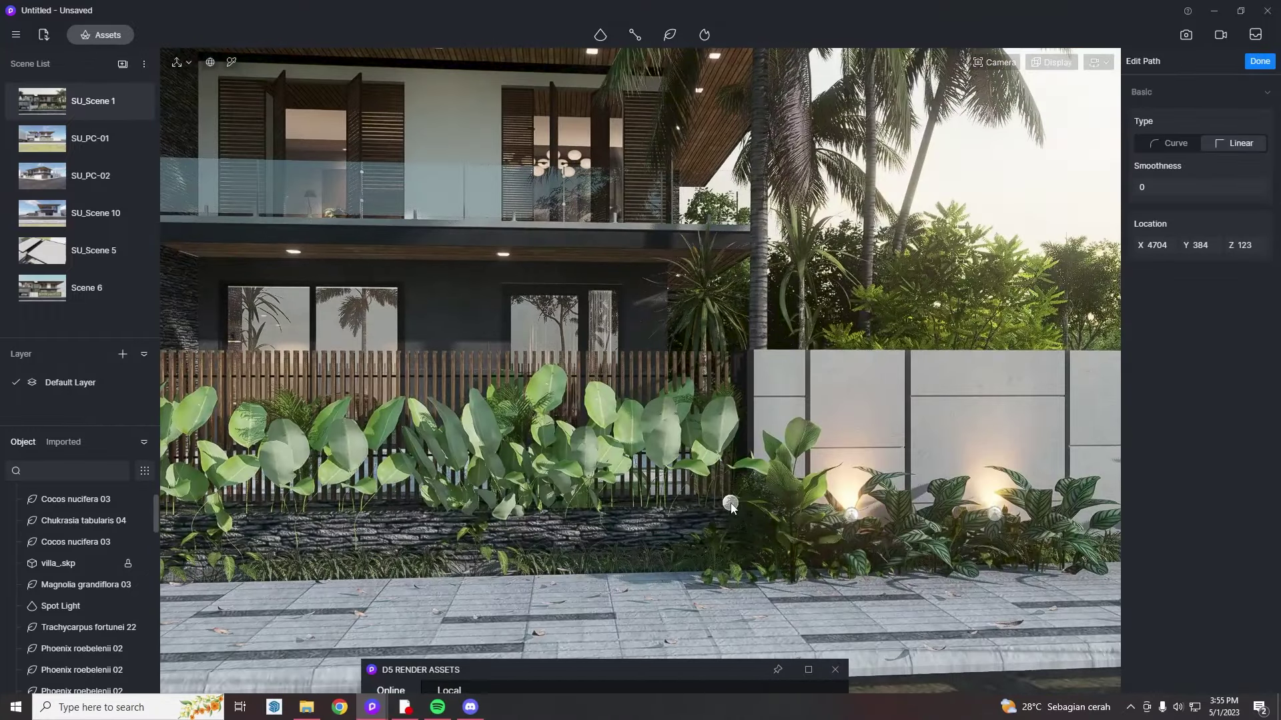
left_click(288, 487)
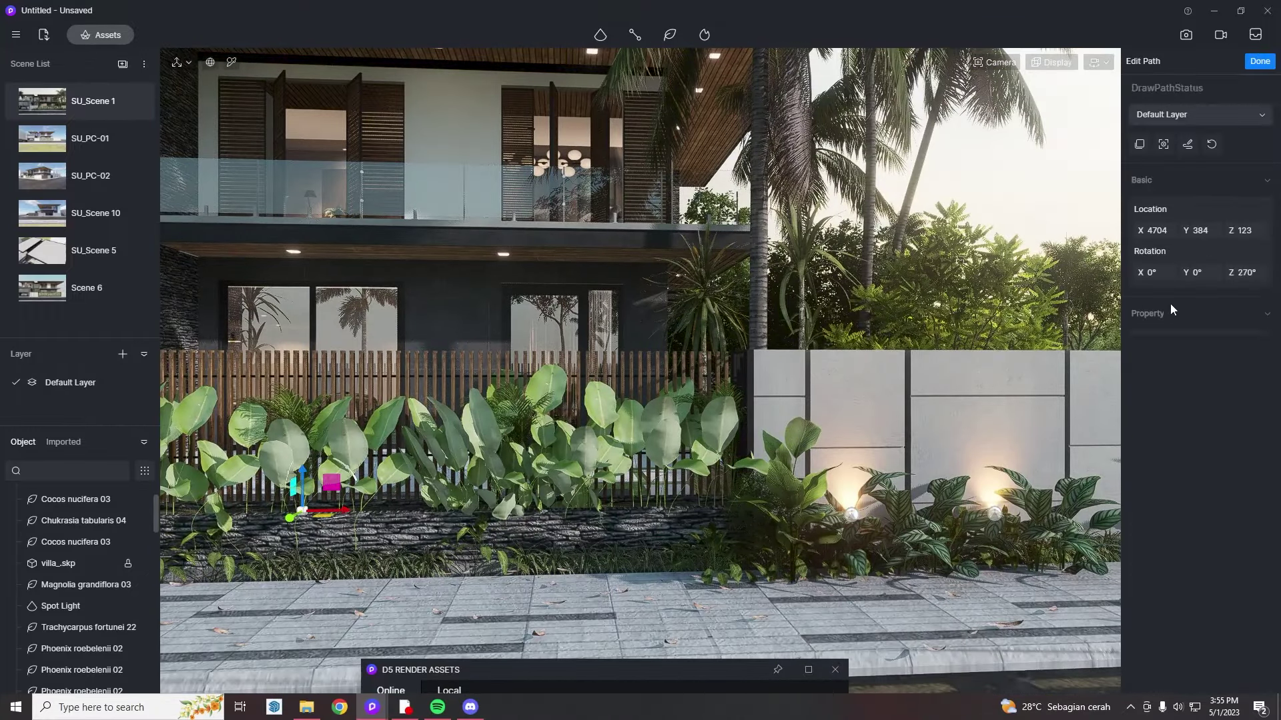
left_click_drag(289, 488, 277, 585)
left_click_drag(1147, 491, 1153, 491)
scroll(1203, 609, "down", 3)
left_click_drag(1204, 612, 1243, 615)
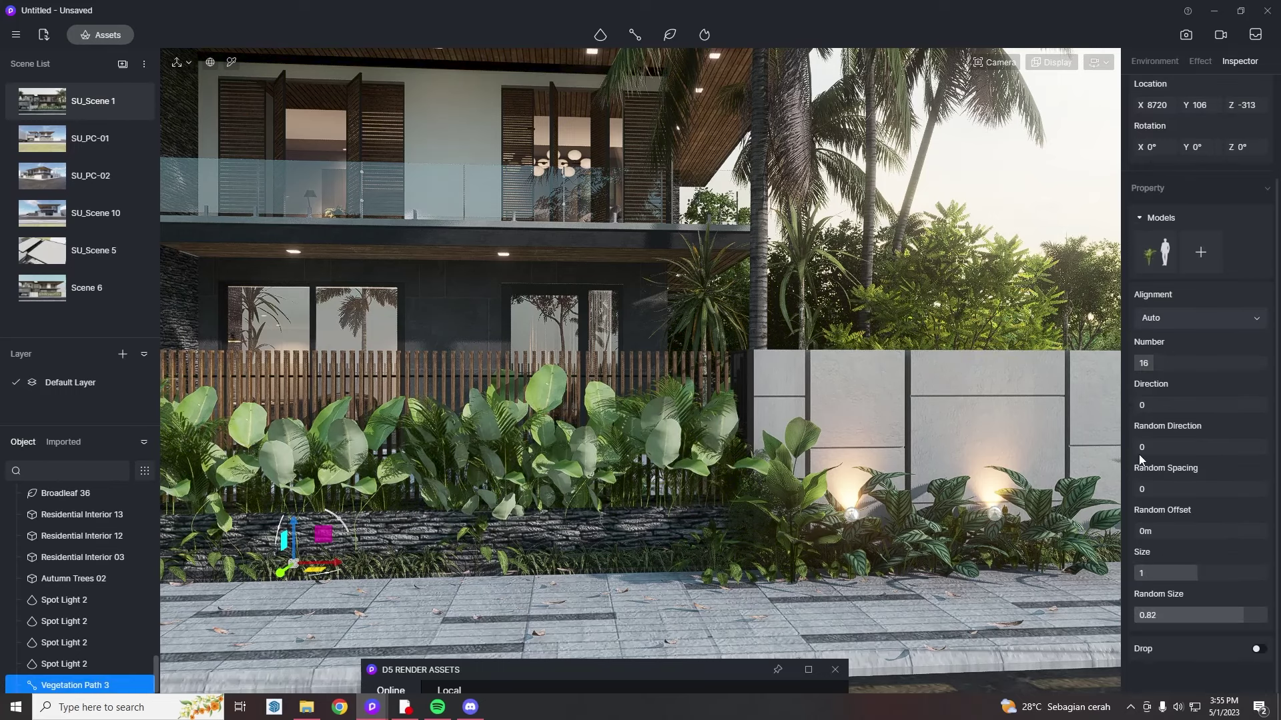
- Set the palm path to 13 plants with direction 75.6 and random offset 0.27 m
left_click_drag(1148, 366, 1146, 365)
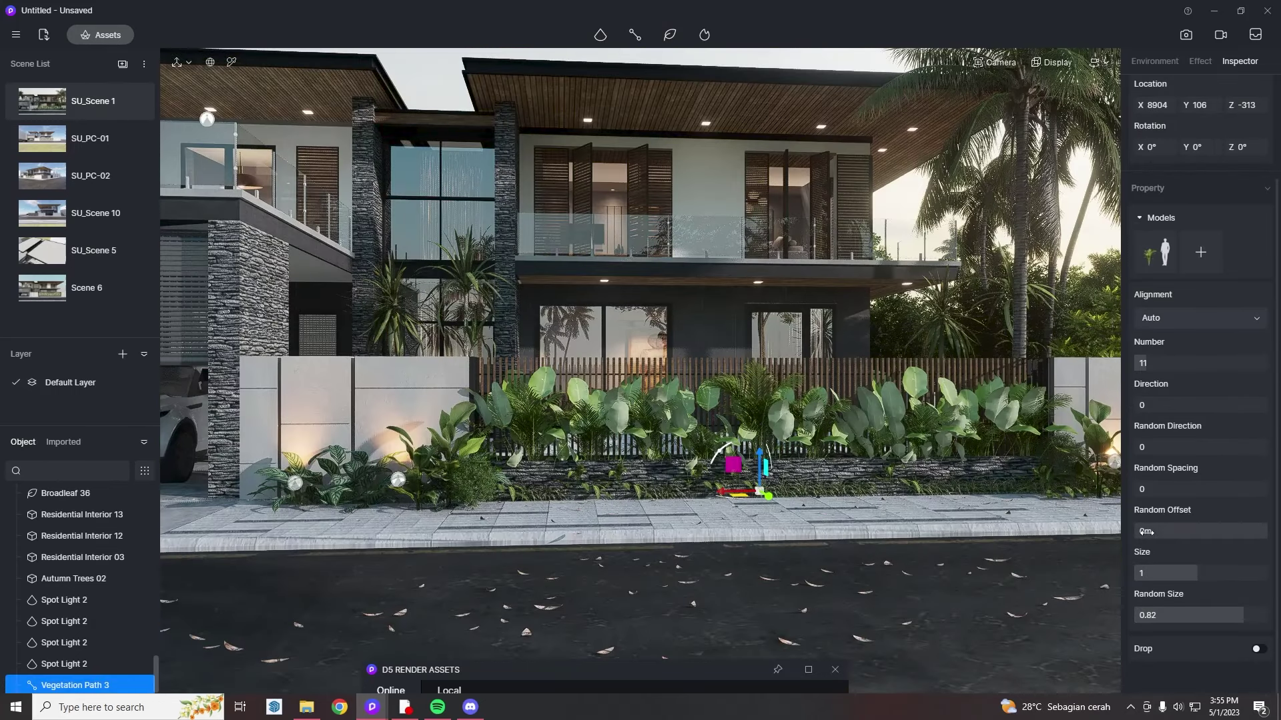
left_click_drag(1278, 473, 1132, 475)
left_click_drag(1143, 404, 1229, 405)
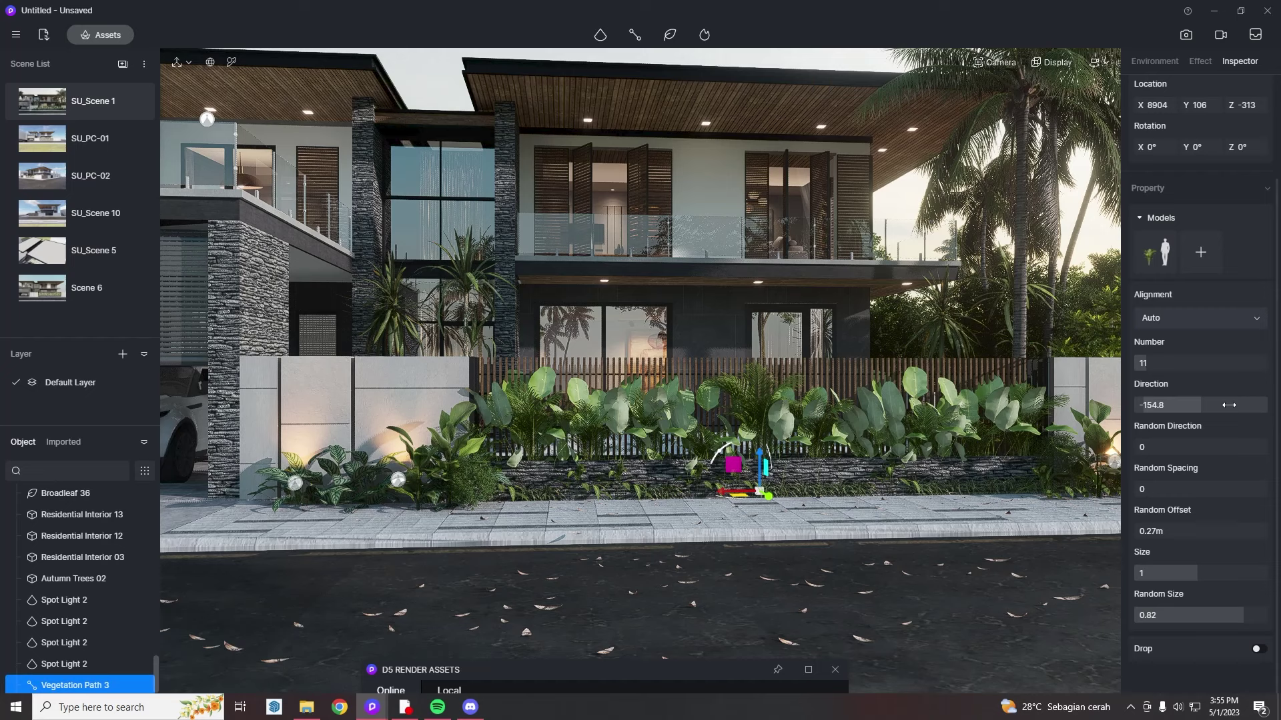
left_click_drag(1146, 362, 1150, 362)
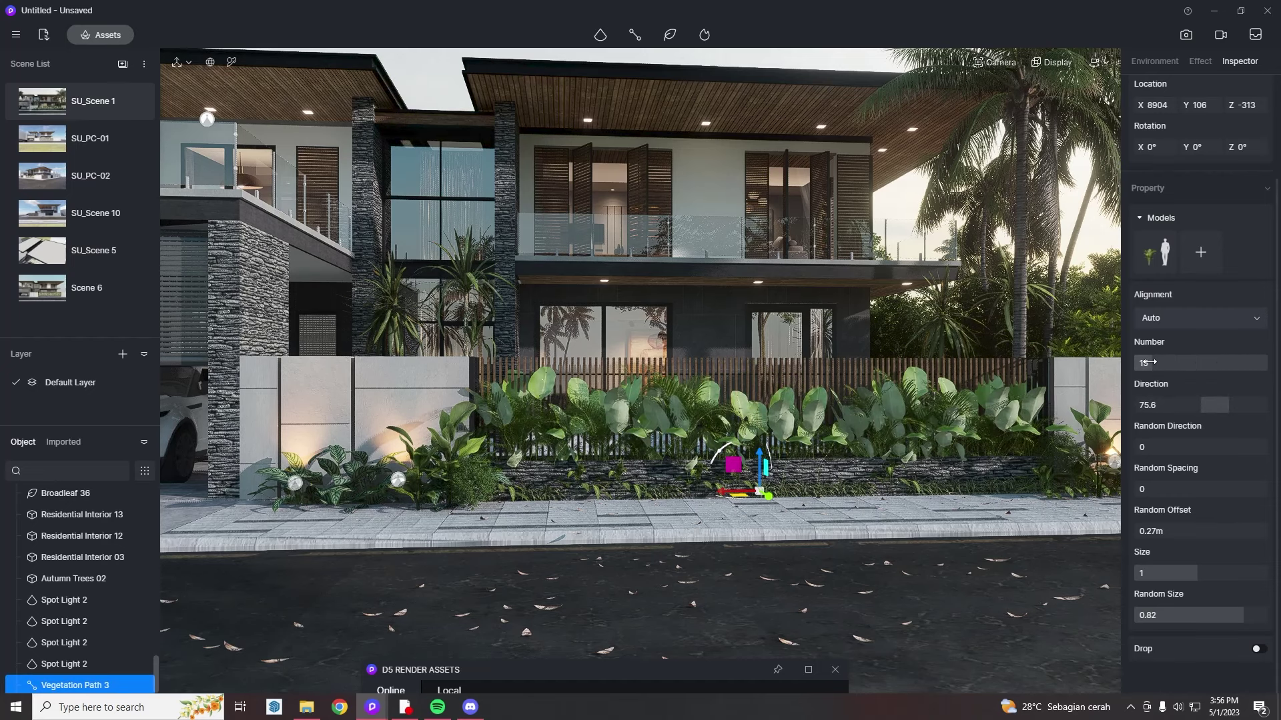
- Reposition the palm path along the slatted fence planter at Y 158 and Z -532
middle_click_drag(680, 594, 518, 607)
scroll(573, 627, "up", 3)
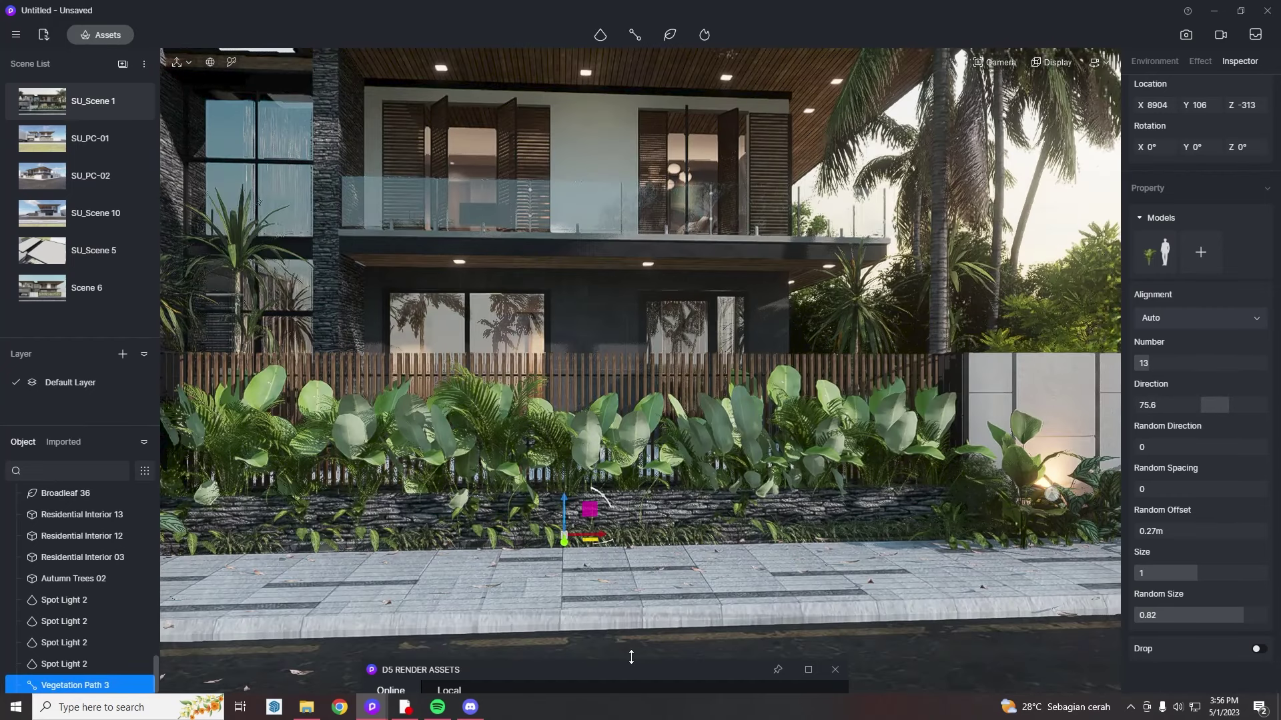
left_click_drag(631, 669, 828, 638)
scroll(867, 593, "down", 3)
left_click(892, 607)
left_click(928, 454)
left_click(529, 418)
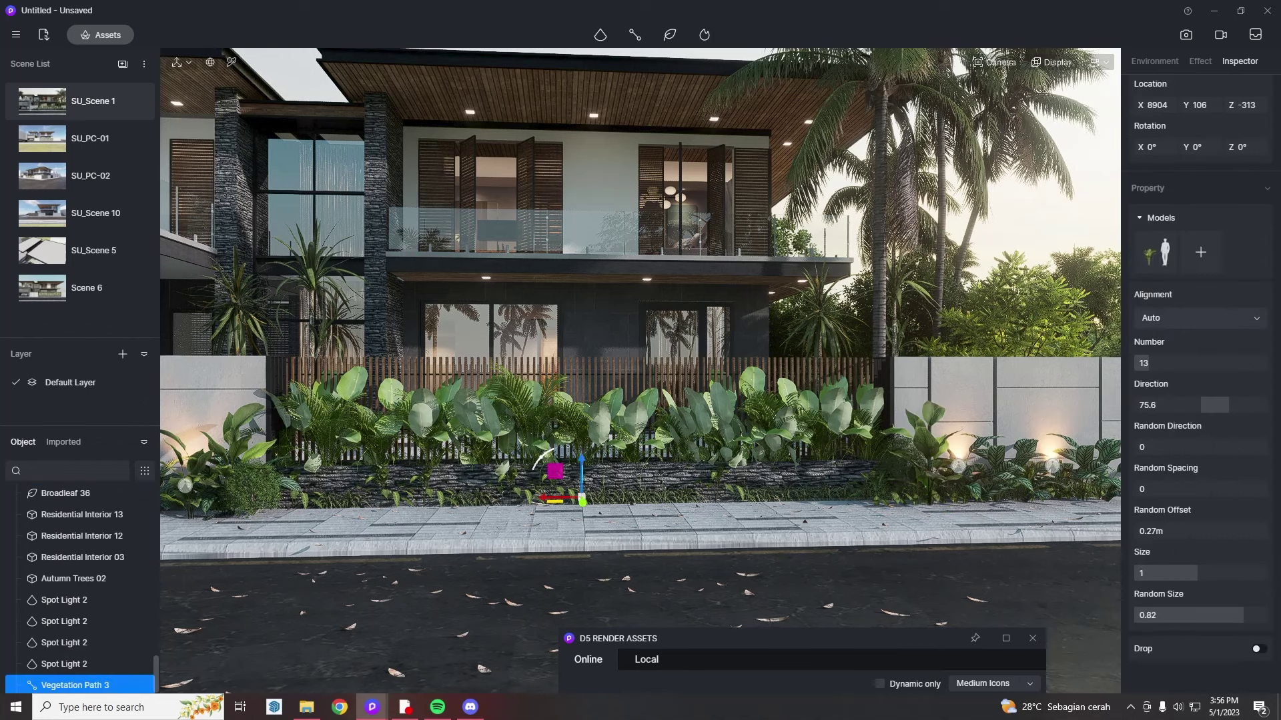
left_click_drag(582, 499, 584, 528)
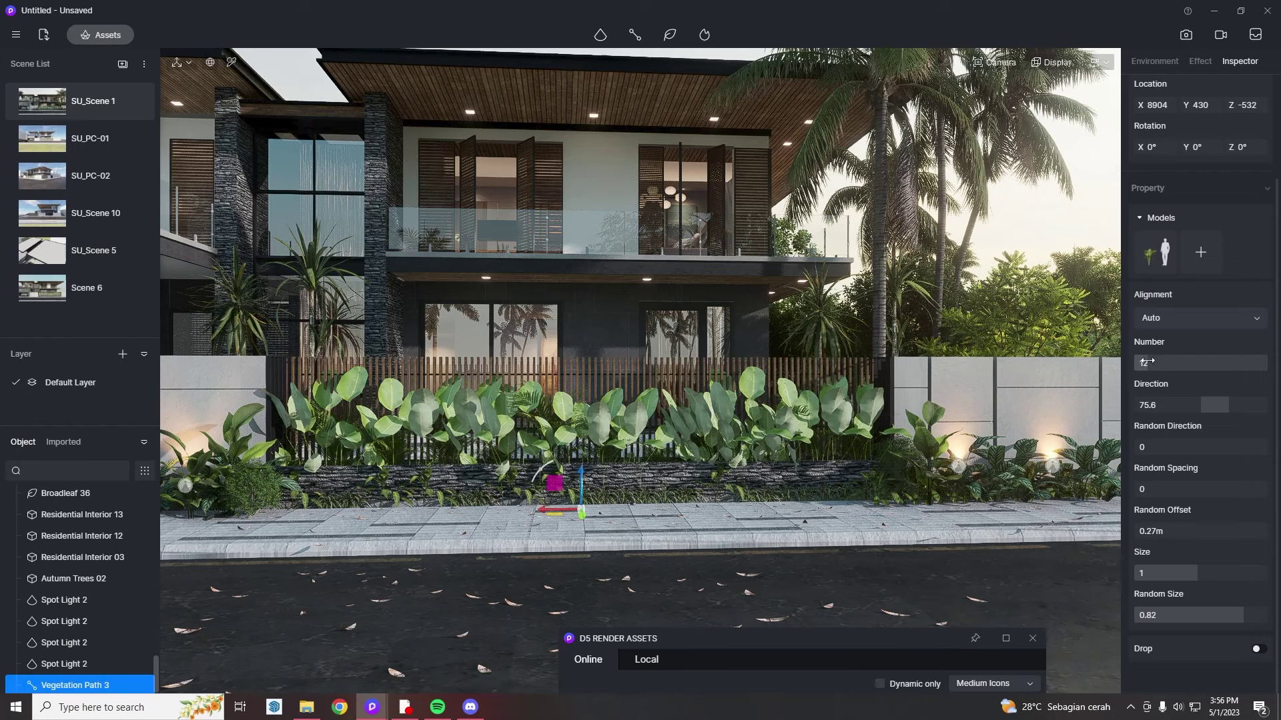
- Find the Ancuba japonica 06 shrub in the nature models and place several copies along the base of the fence planter
left_click_drag(845, 642, 983, 34)
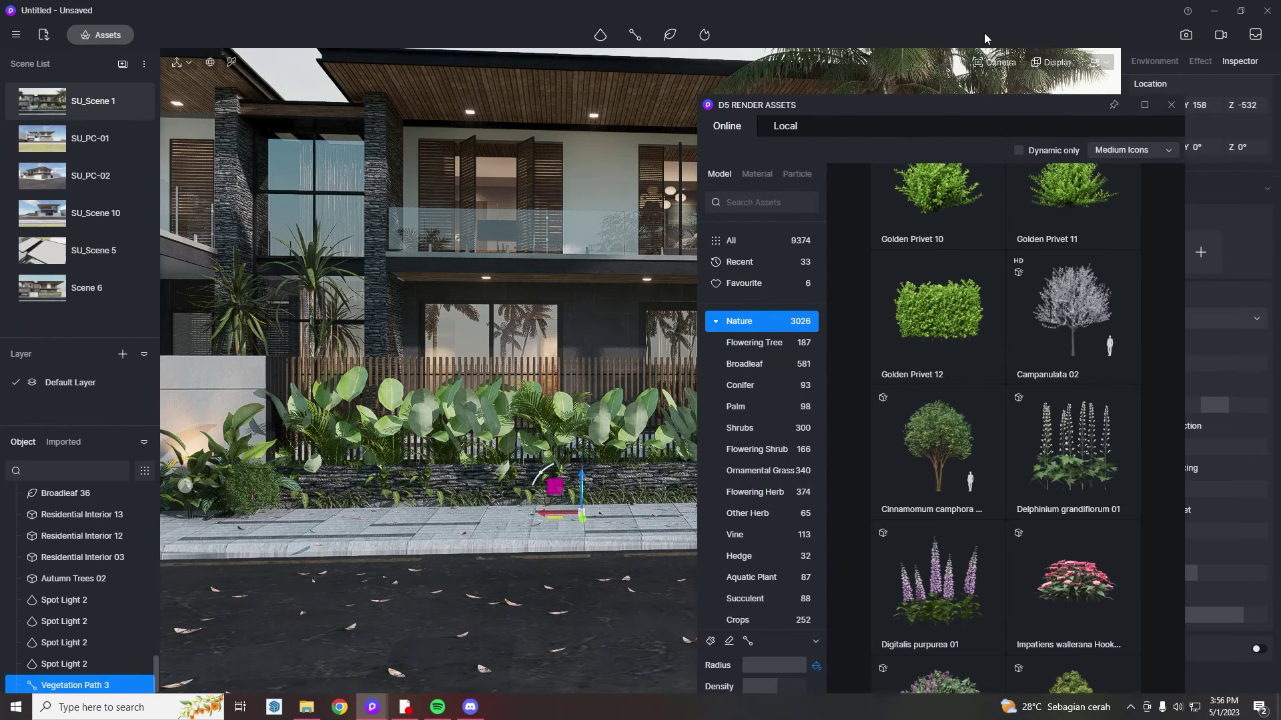
scroll(1073, 380, "down", 5)
scroll(1072, 380, "down", 15)
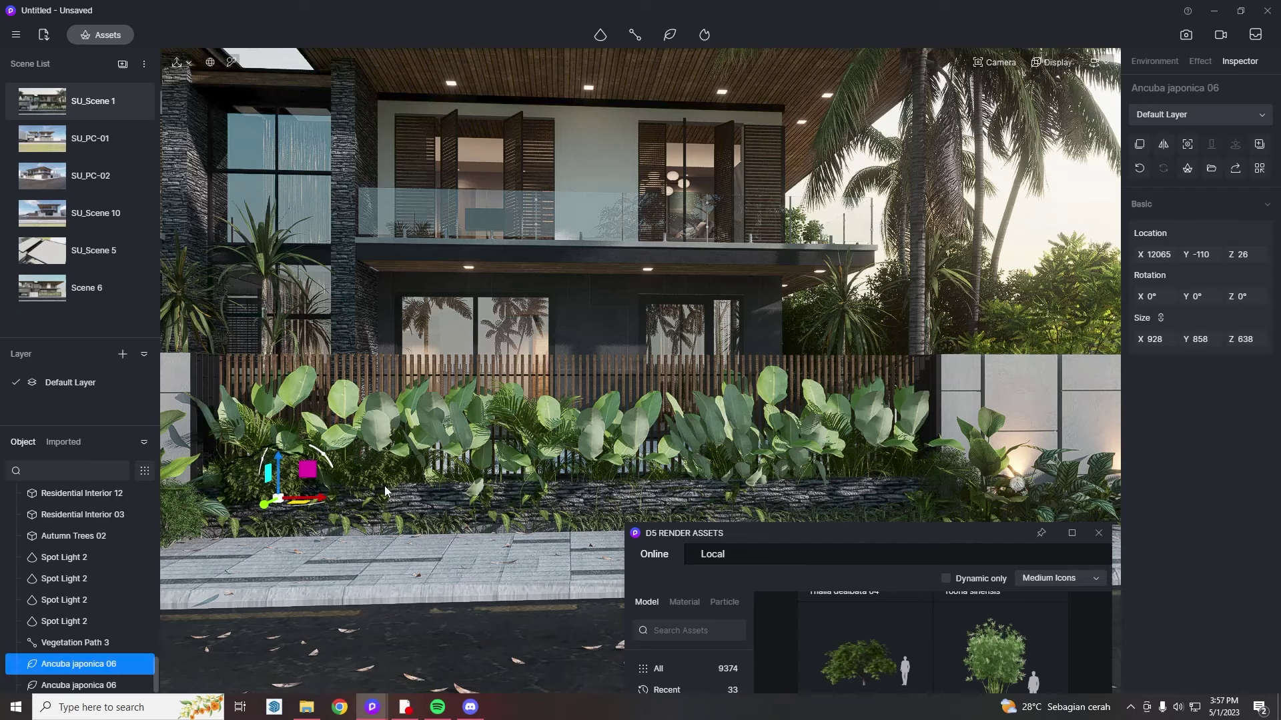
left_click(561, 483)
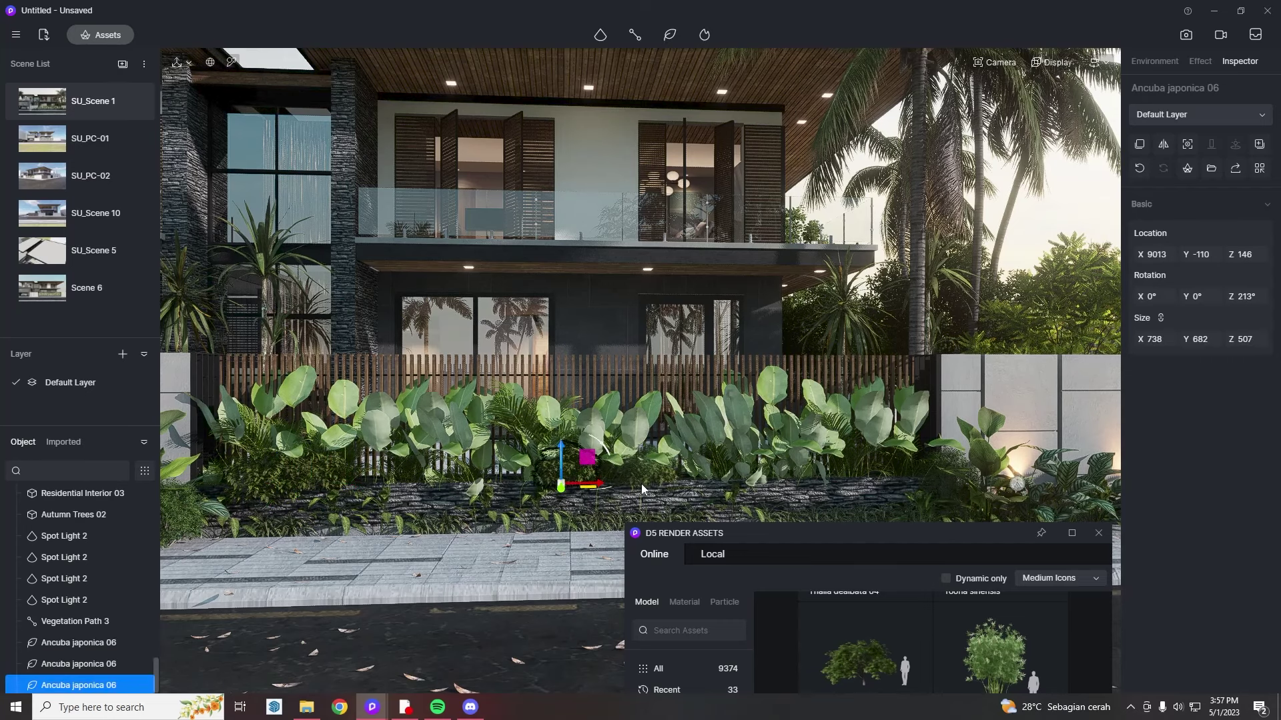
left_click(642, 483)
left_click(501, 483)
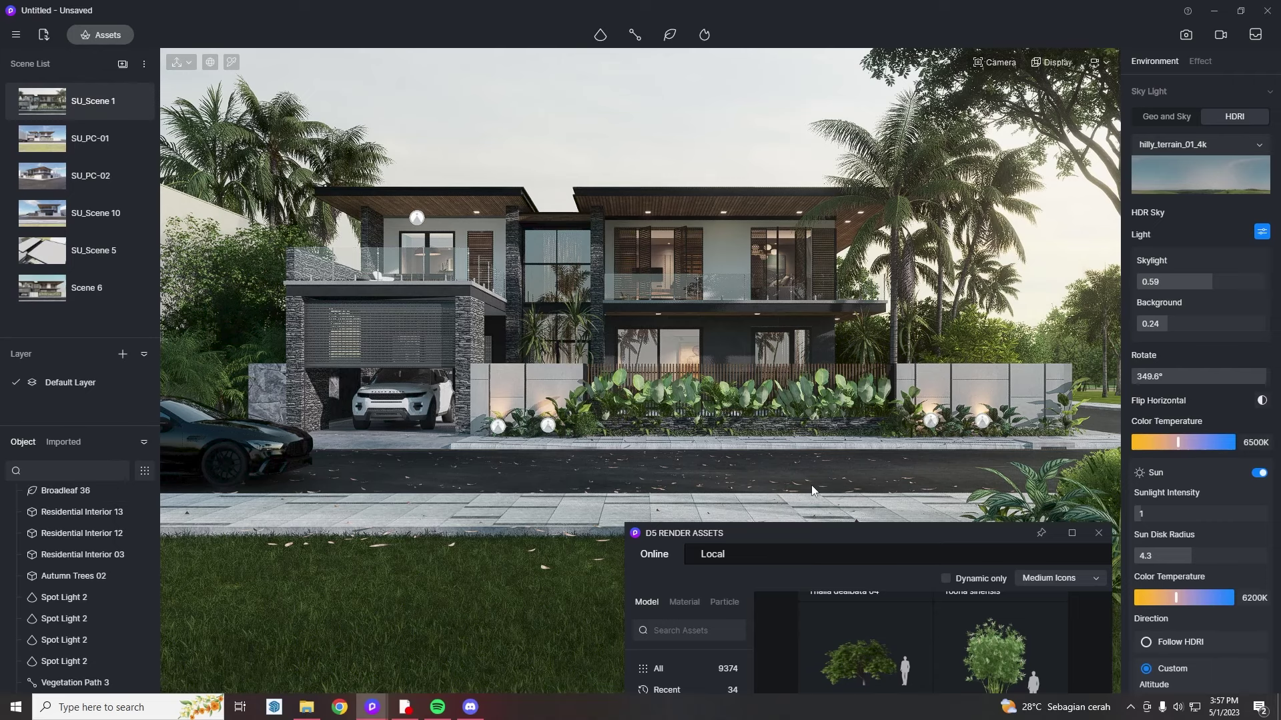
- Examine the flowering plants and shrubs among the nature models for another species to suit the fence planter
left_click(725, 412)
left_click_drag(737, 445, 739, 449)
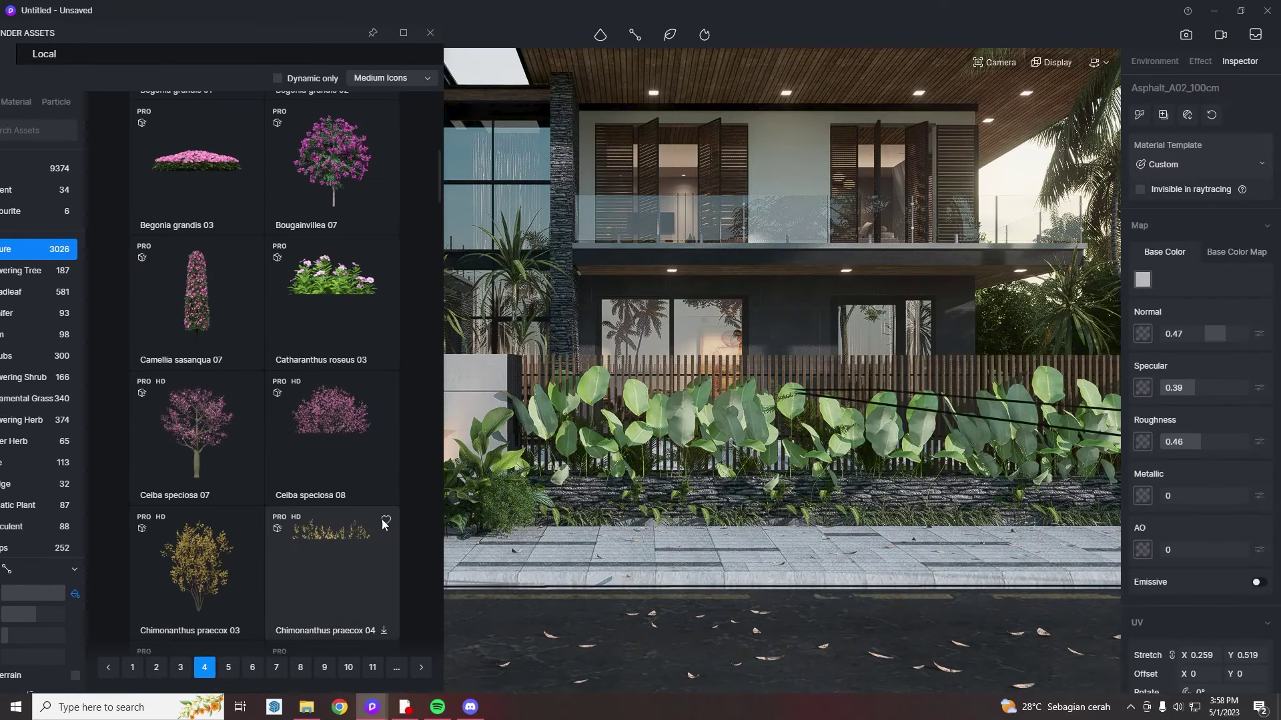
scroll(359, 573, "down", 5)
scroll(359, 574, "down", 15)
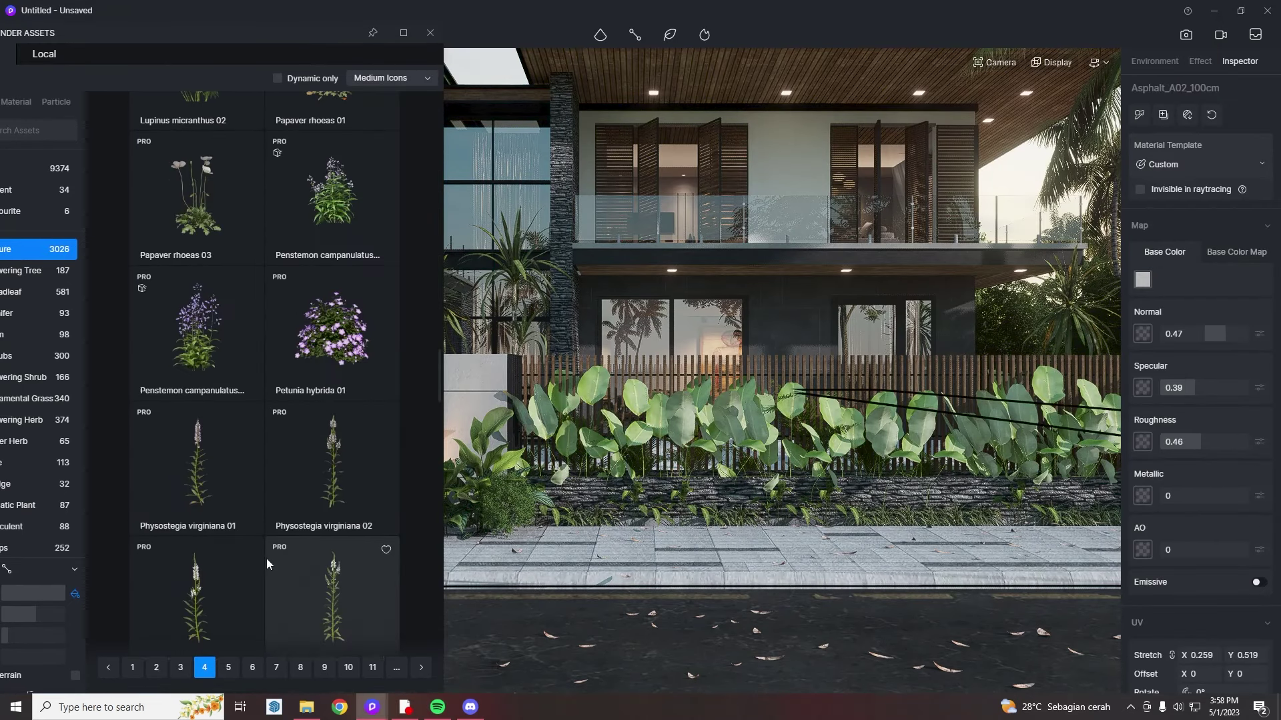
scroll(264, 465, "down", 3)
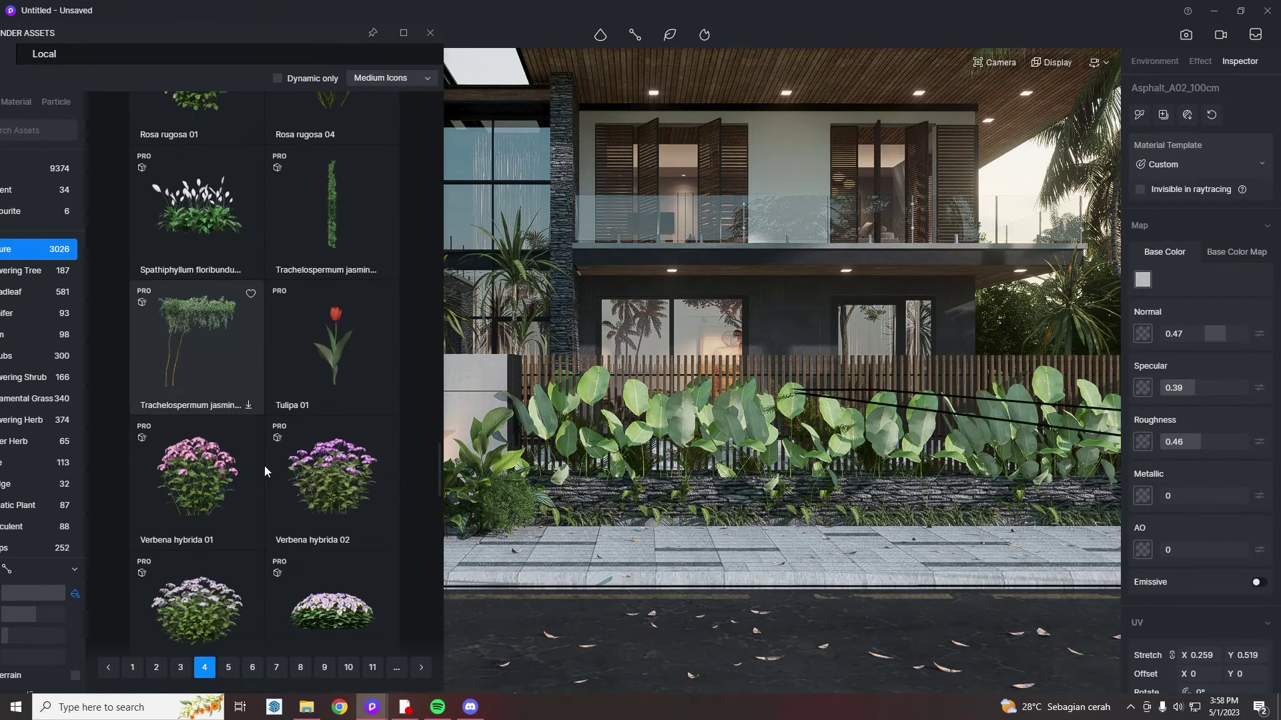
scroll(264, 465, "down", 5)
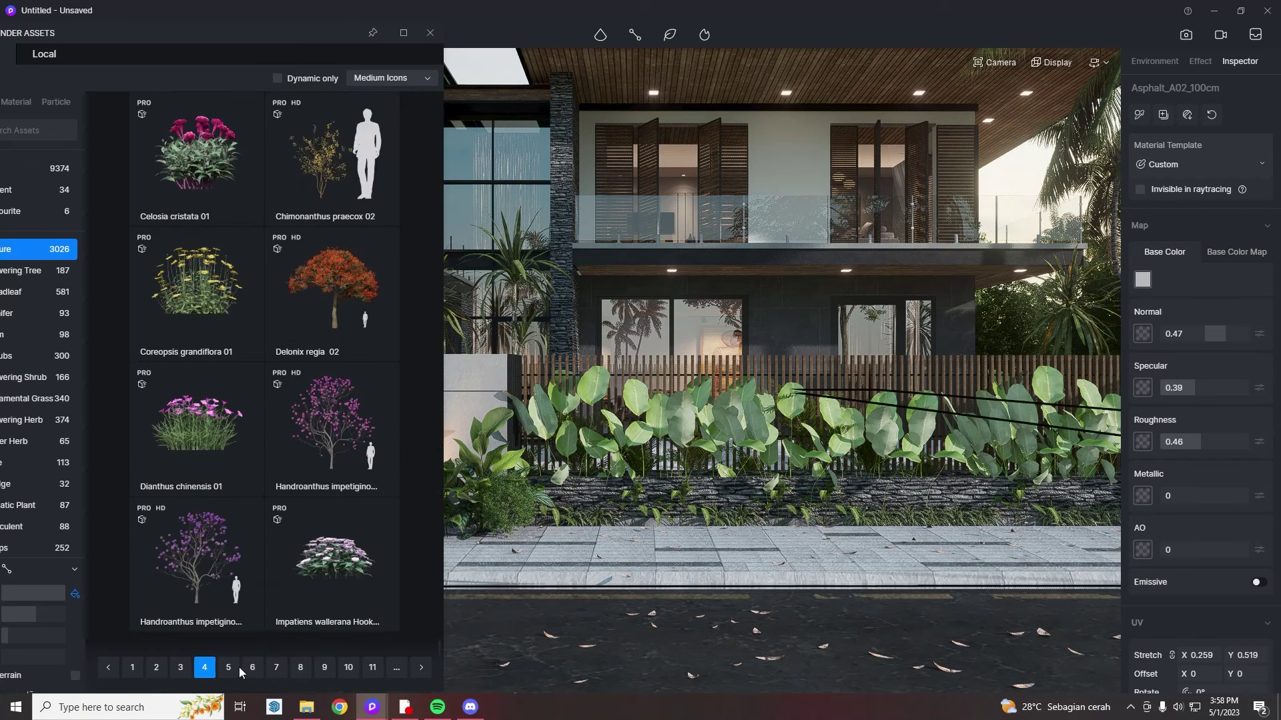
left_click(230, 668)
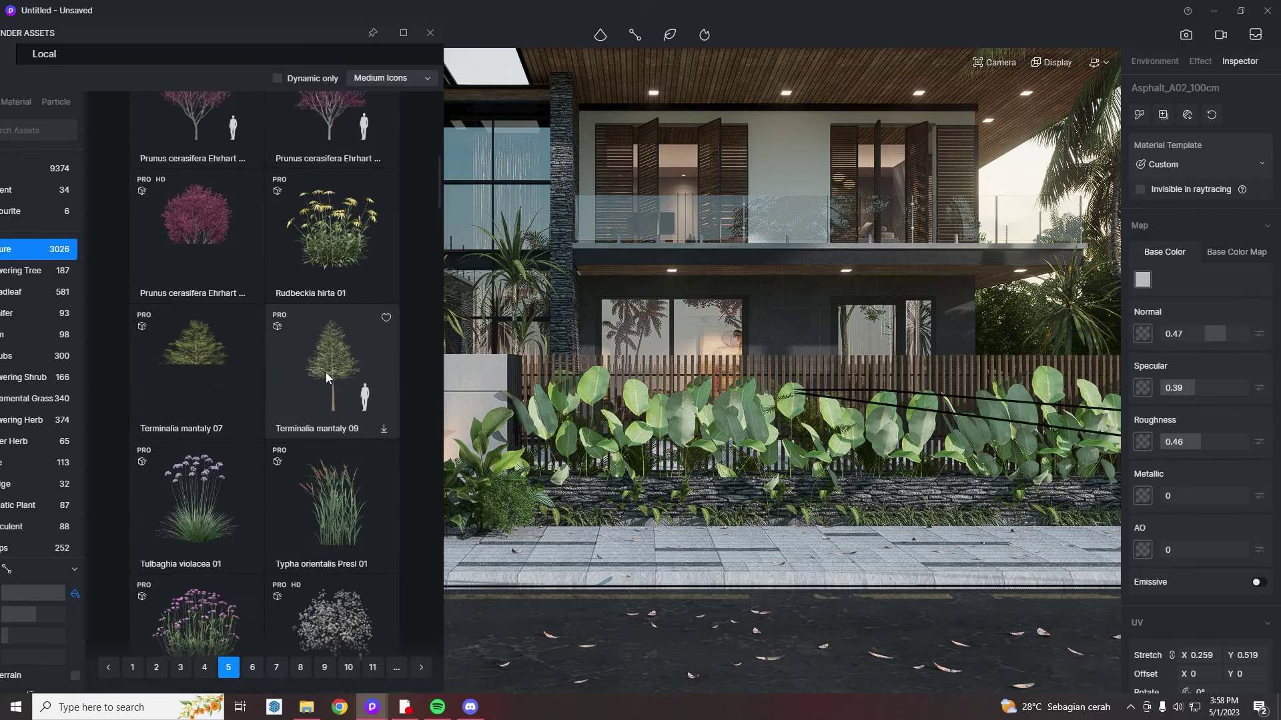
scroll(325, 372, "down", 5)
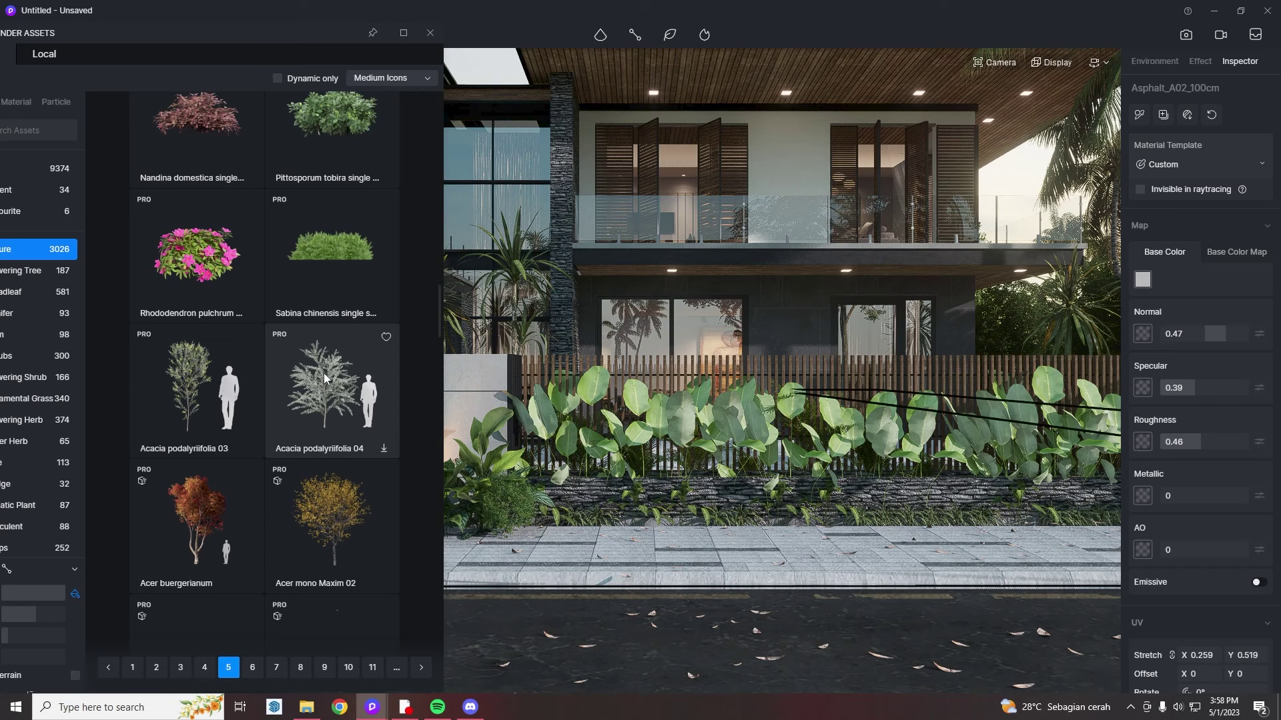
scroll(322, 373, "down", 5)
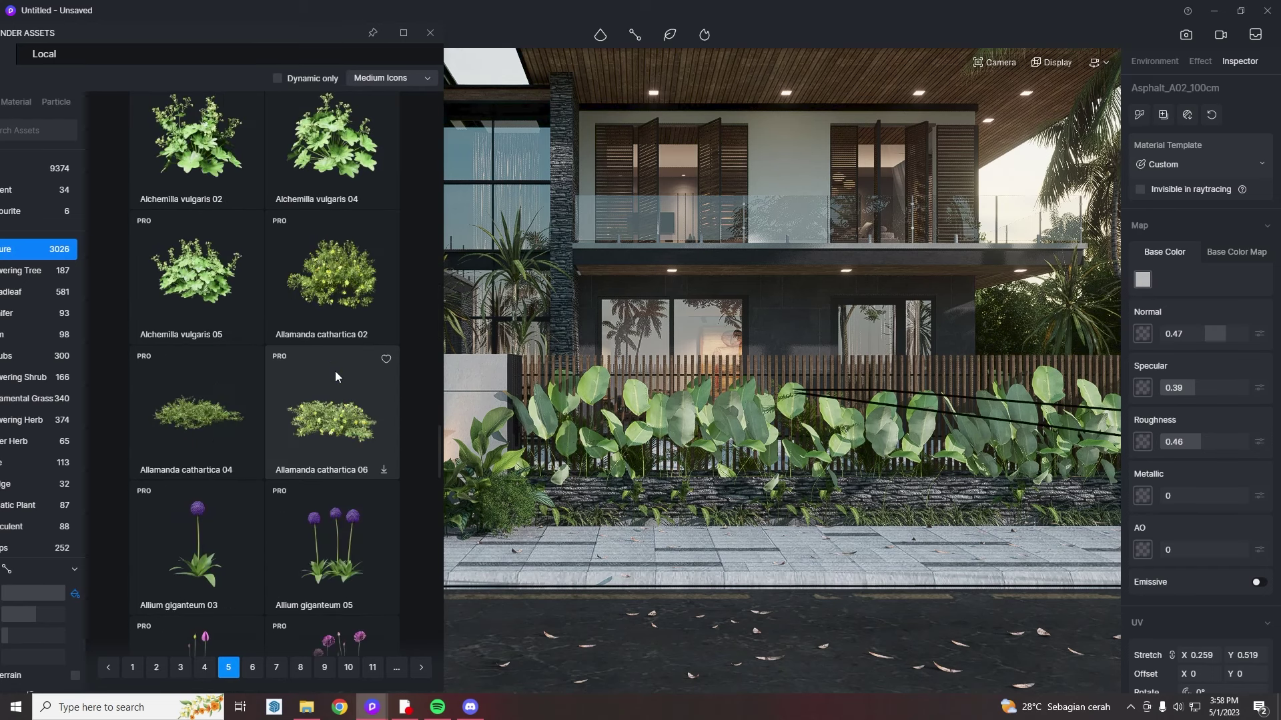
scroll(335, 373, "down", 5)
scroll(329, 350, "down", 10)
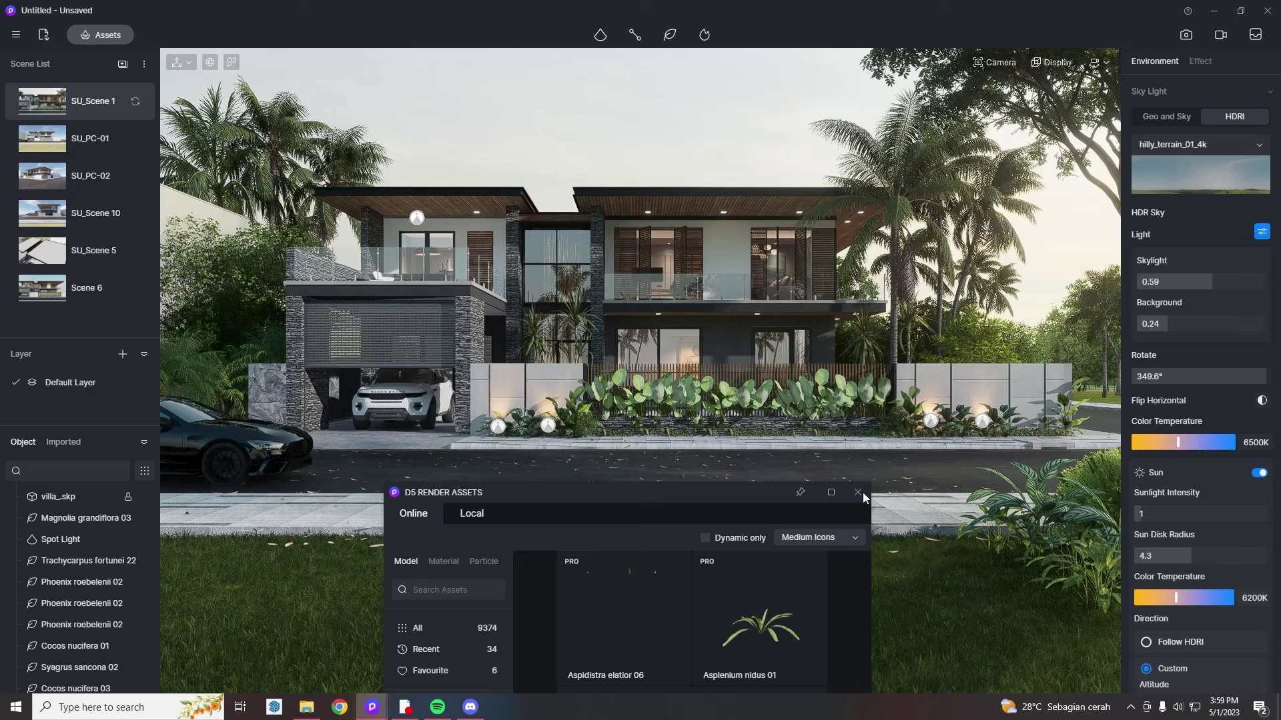
left_click(857, 493)
- Set the HDR sky background to 0.26 and adjust the base color of the black car's AMG63_02 material
left_click(1105, 599)
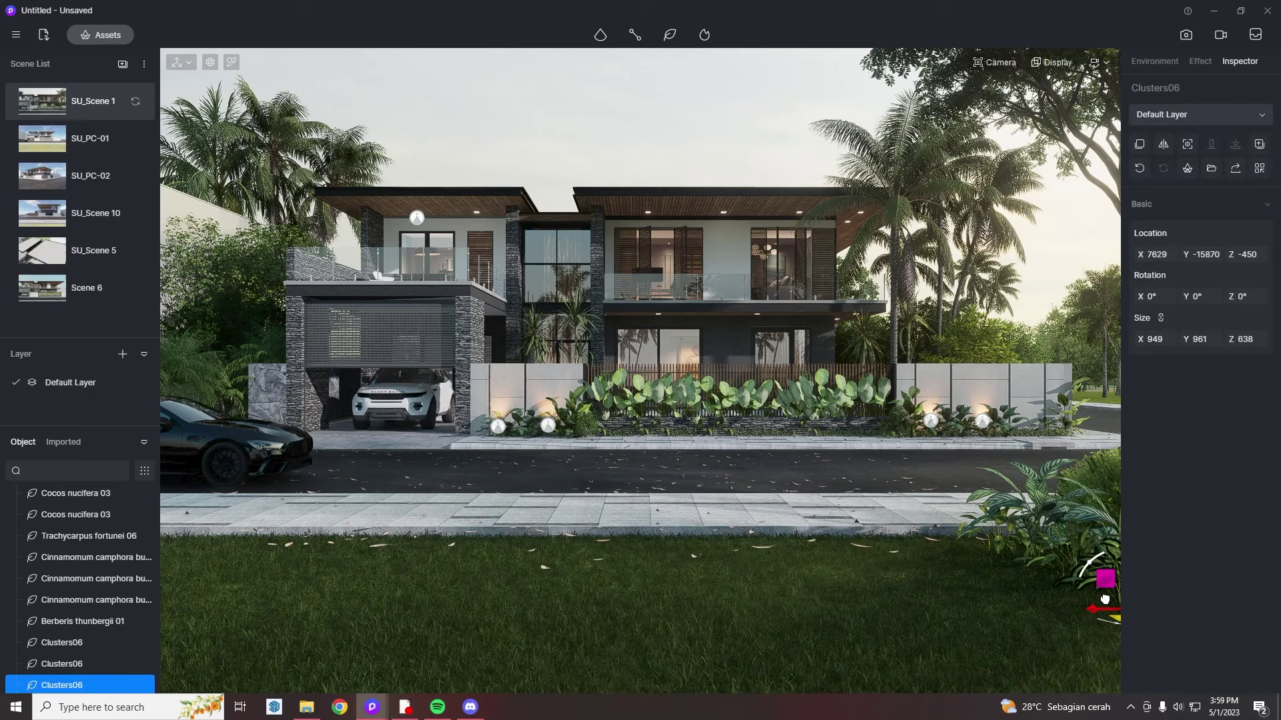
left_click(81, 598)
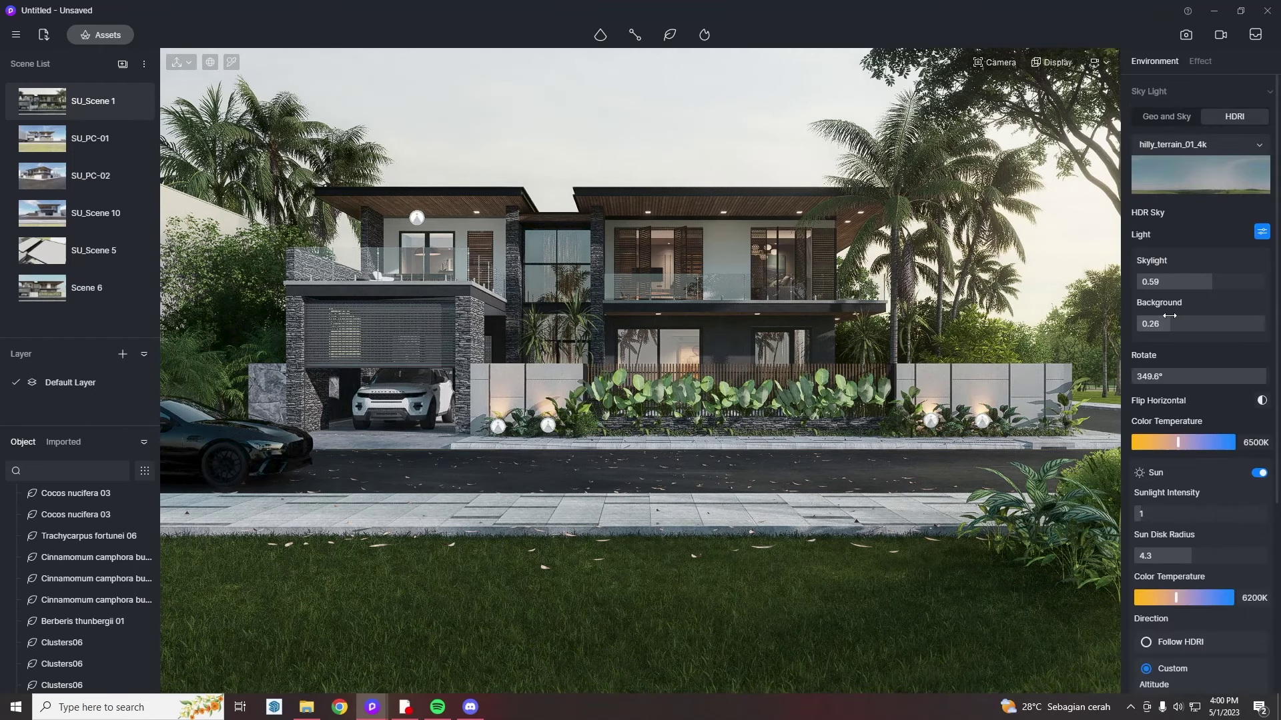
left_click(498, 138)
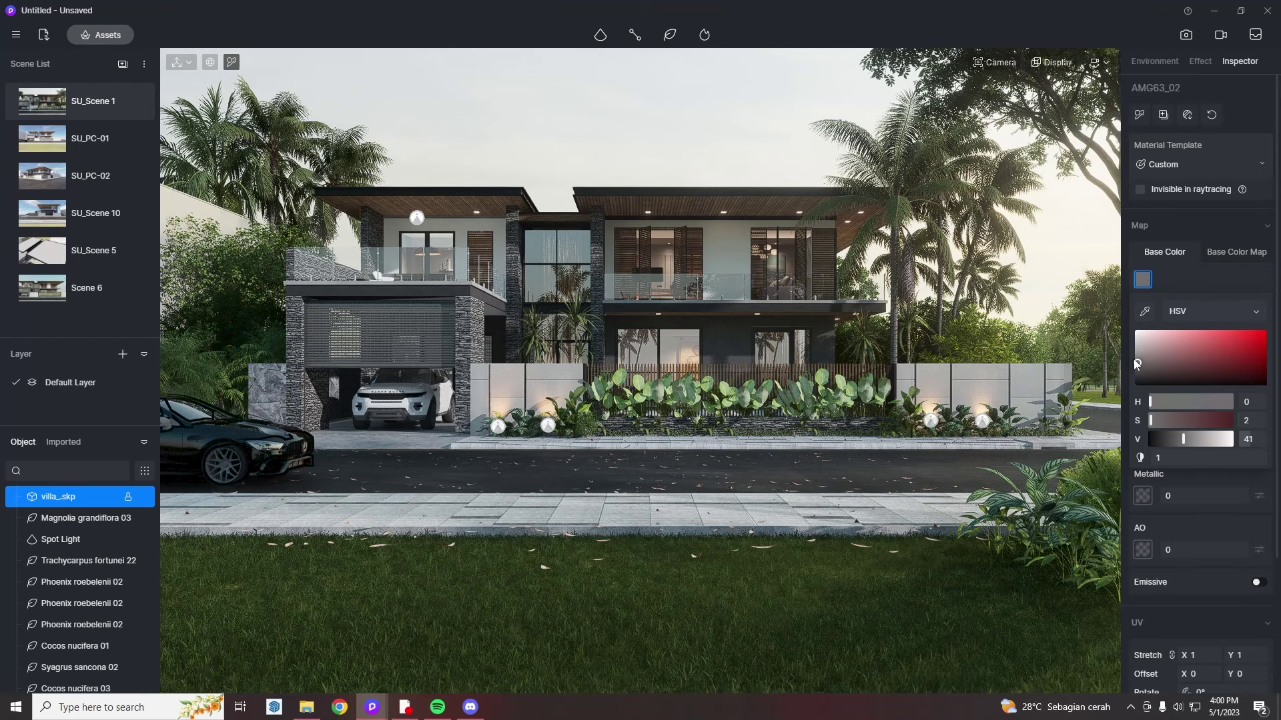
- In image render mode, set sunlight intensity to 1.4 and enable precipitation with strength 0 and puddle 0.29
left_click(1185, 34)
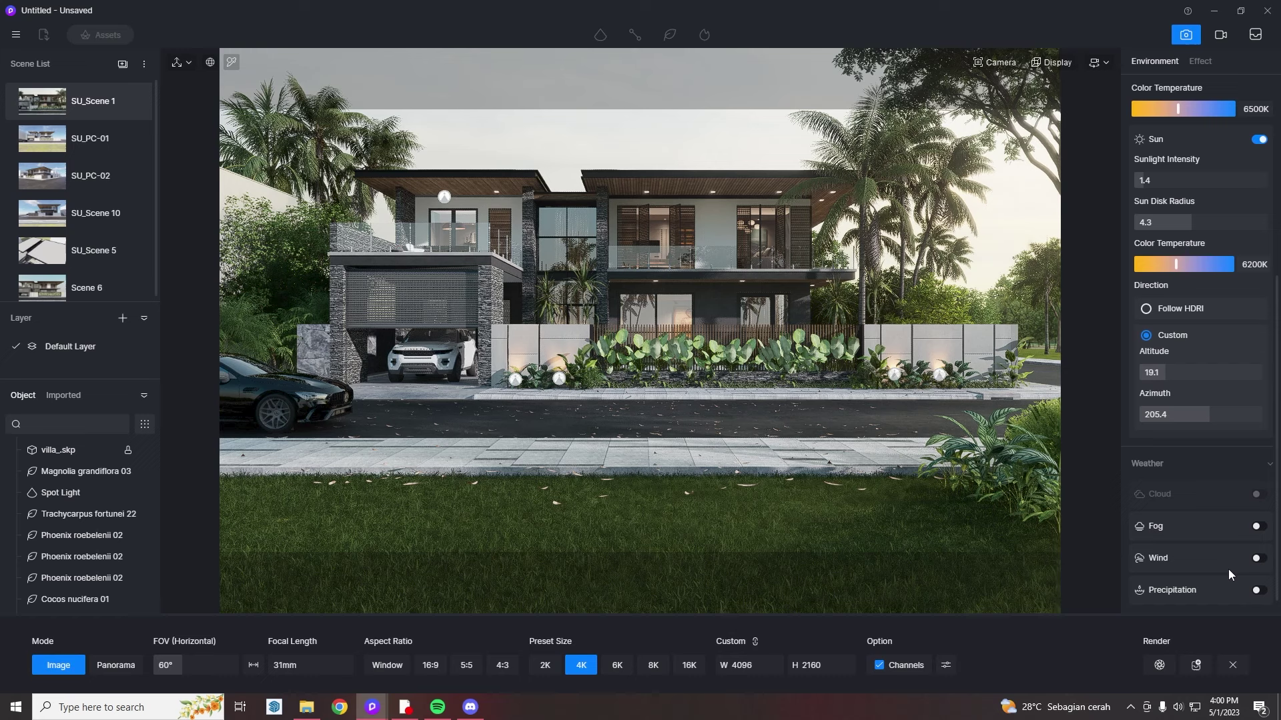
left_click(1257, 590)
scroll(1164, 548, "down", 3)
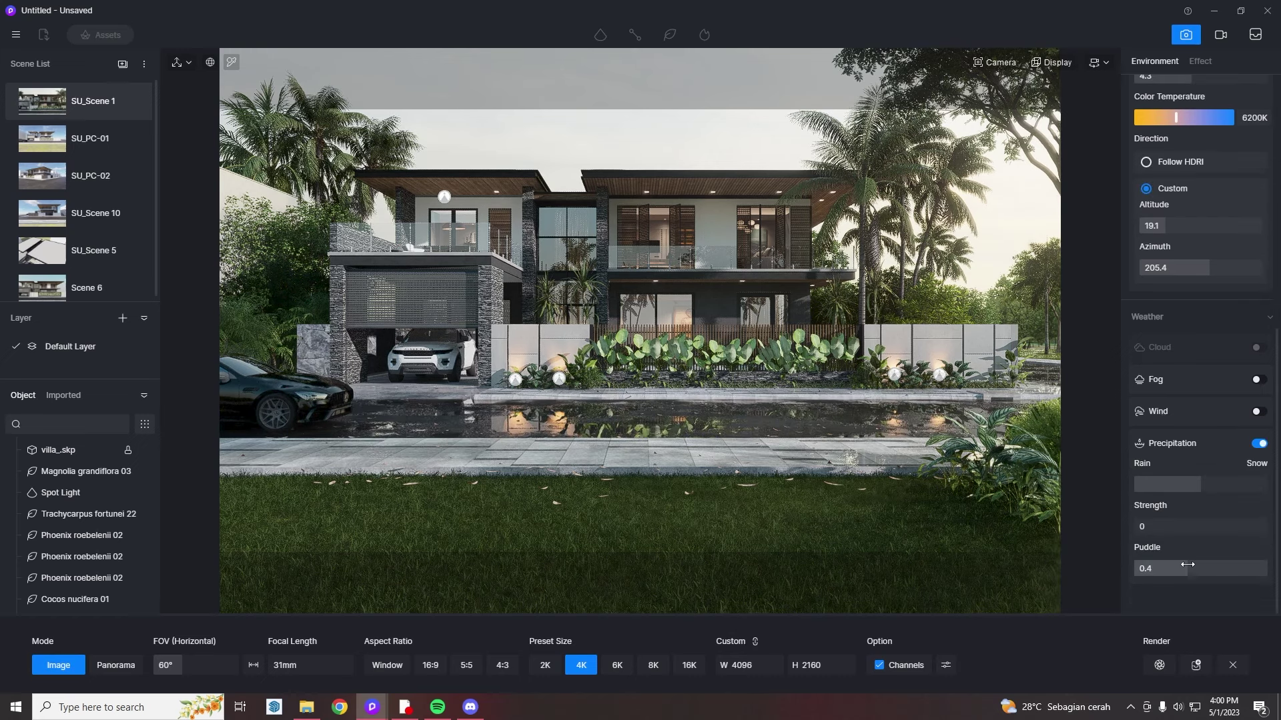
left_click_drag(1187, 565, 1173, 566)
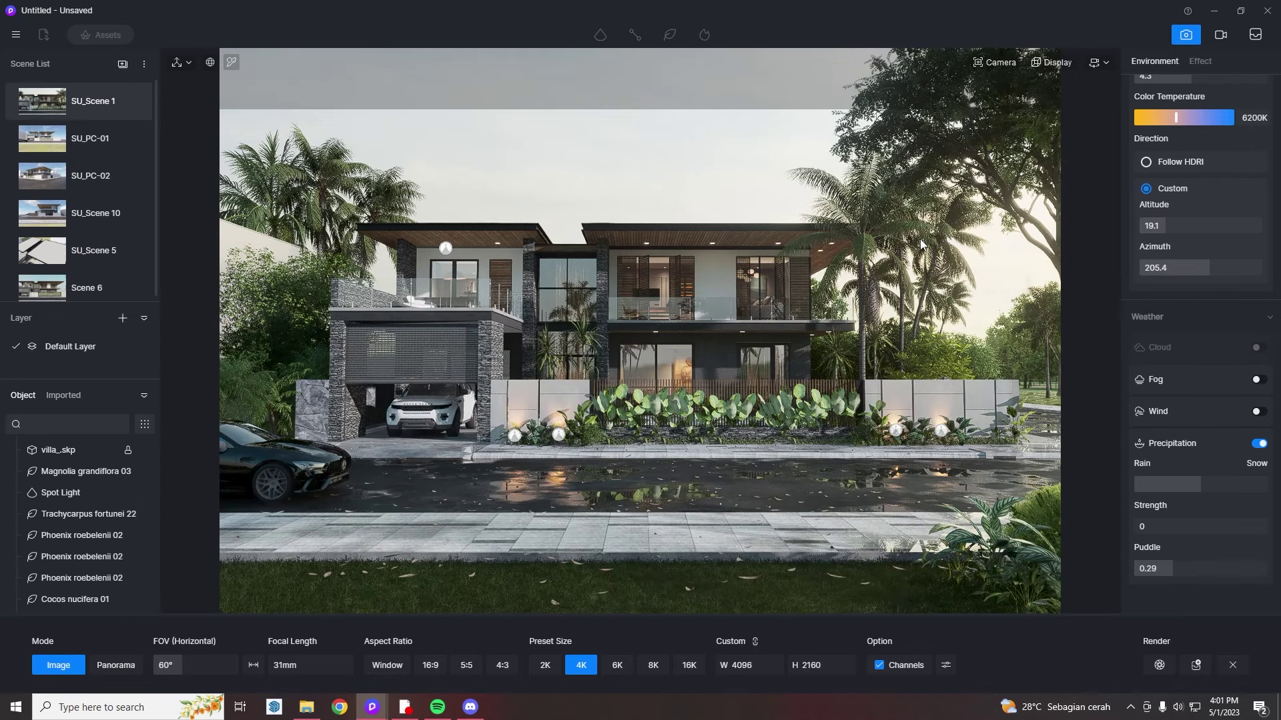
- Adjust the camera height for the front view and change the HDRI sky to lake_pier_8k
key("q")
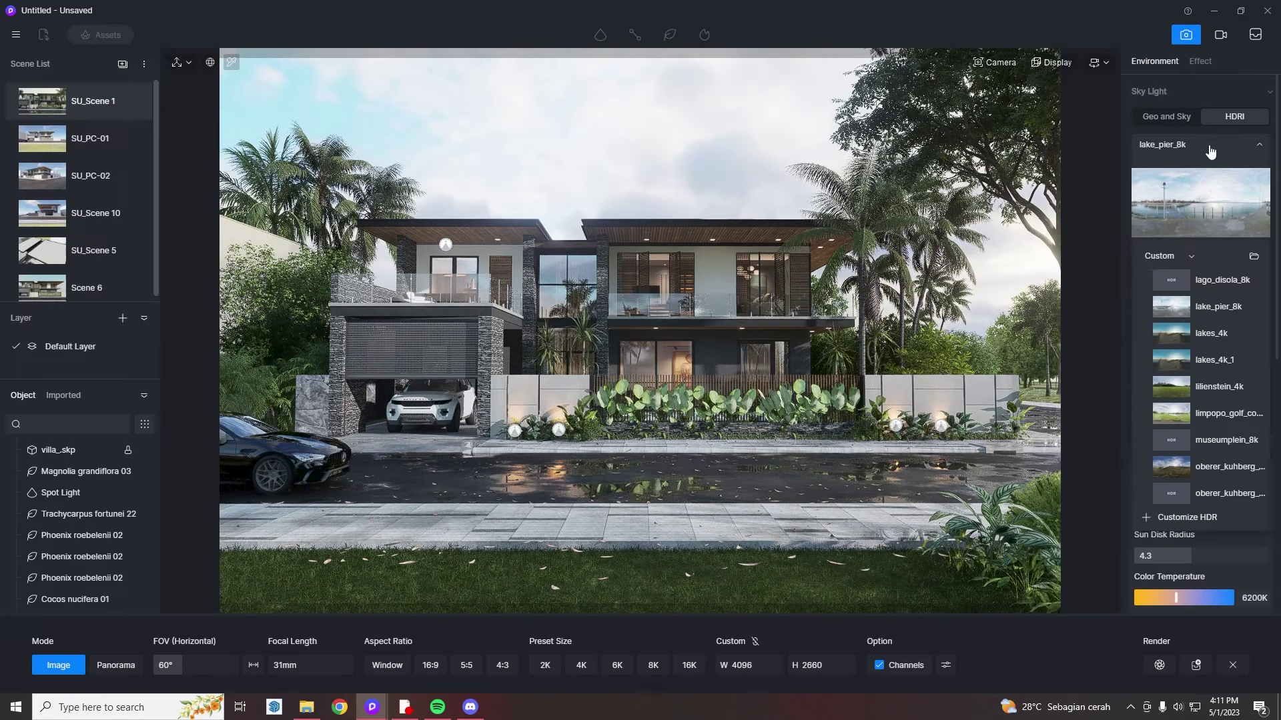
left_click(1223, 138)
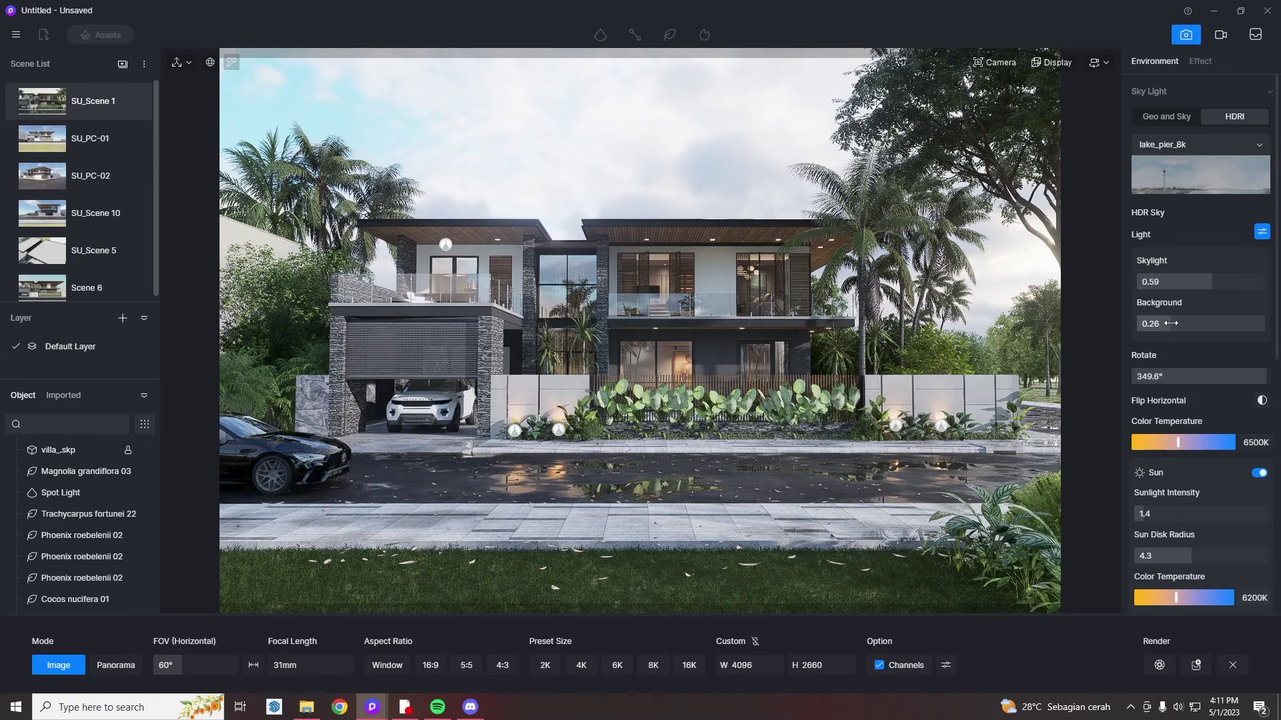
- Set the HDR sky background to 0.17 and the HDRI rotation to 360°
left_click_drag(1169, 323, 1159, 324)
left_click_drag(1240, 377, 1270, 375)
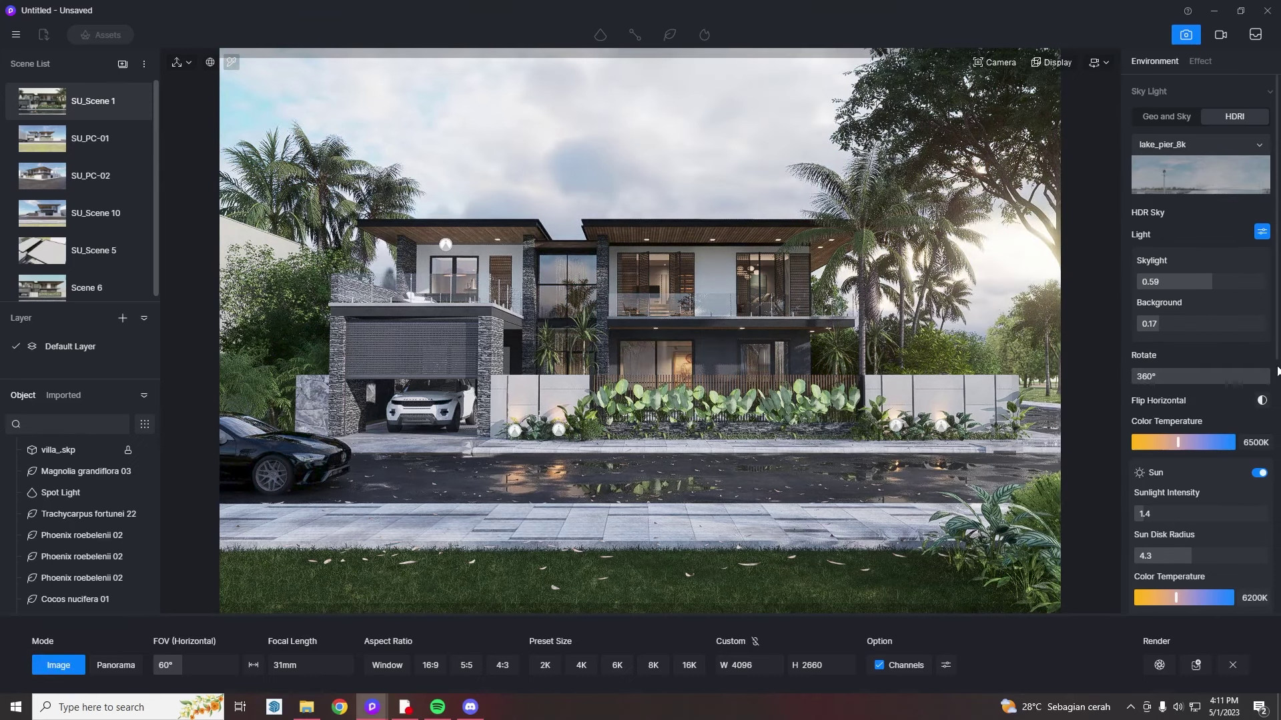
- Reduce the lighting of the Residential Interior 03 and Residential Interior 12 models to 1
scroll(86, 587, "down", 10)
left_click(63, 581)
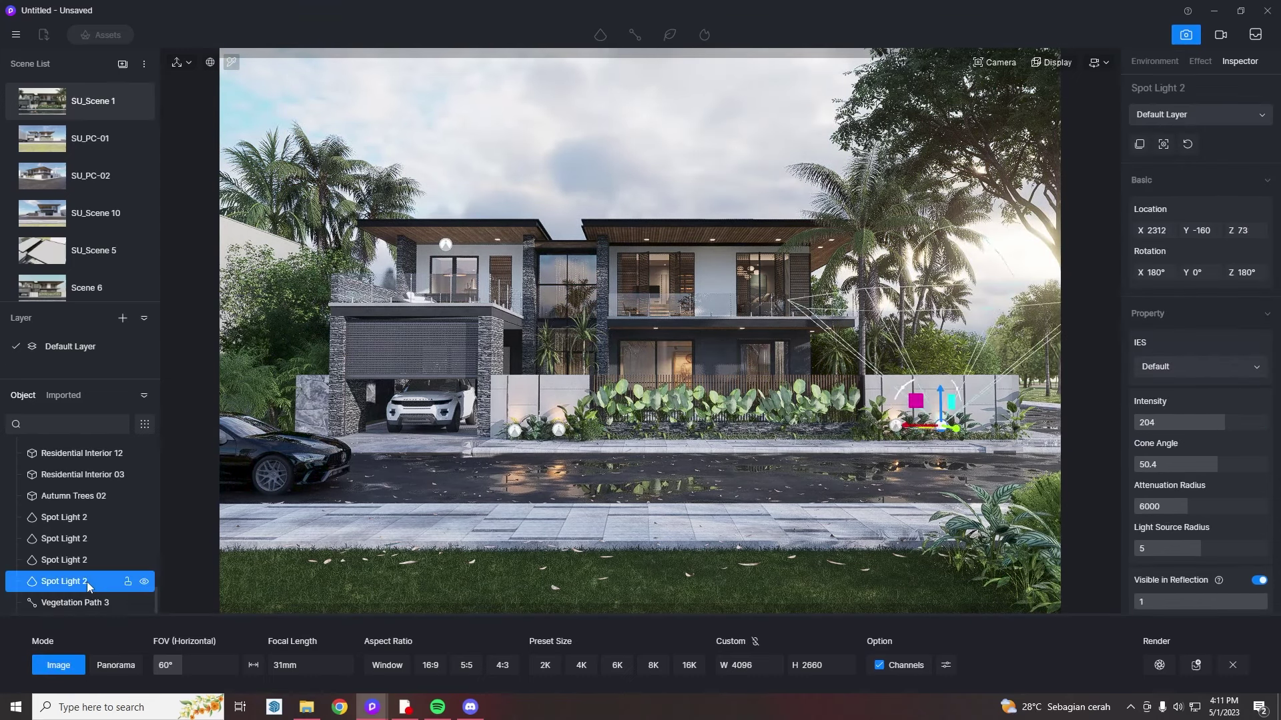
left_click(81, 474)
left_click_drag(1144, 400, 1087, 391)
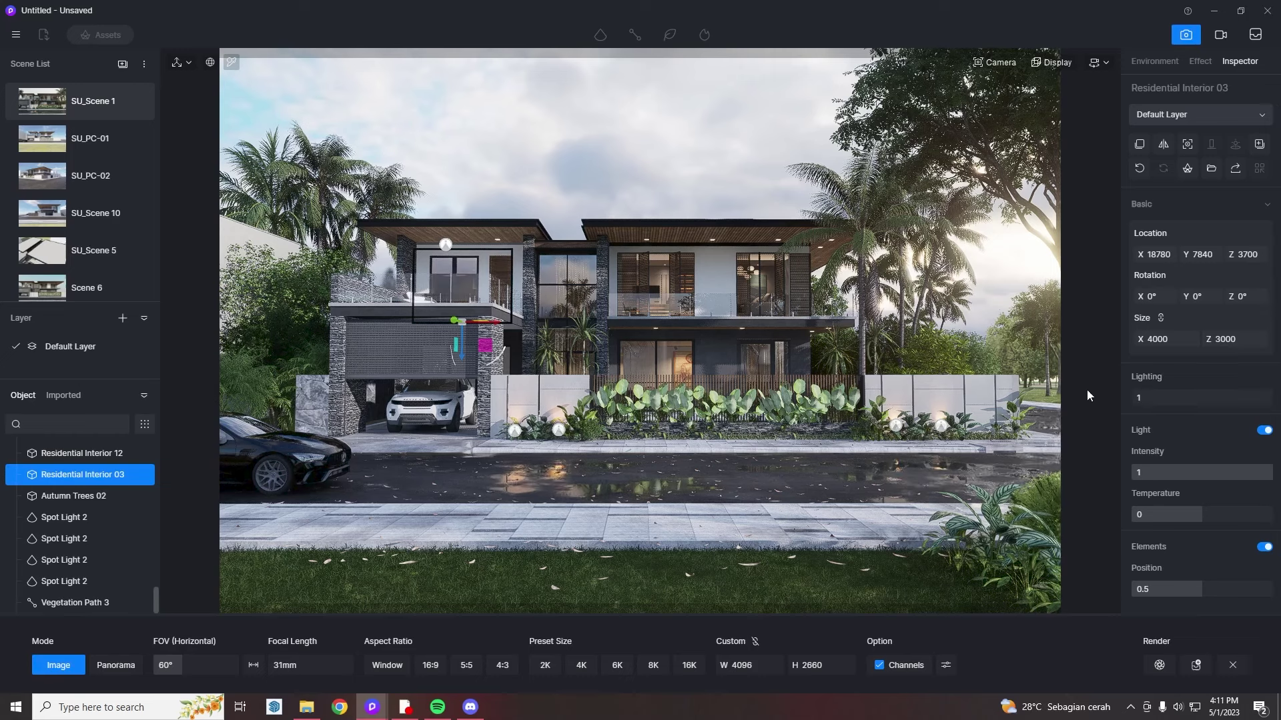
left_click(81, 453)
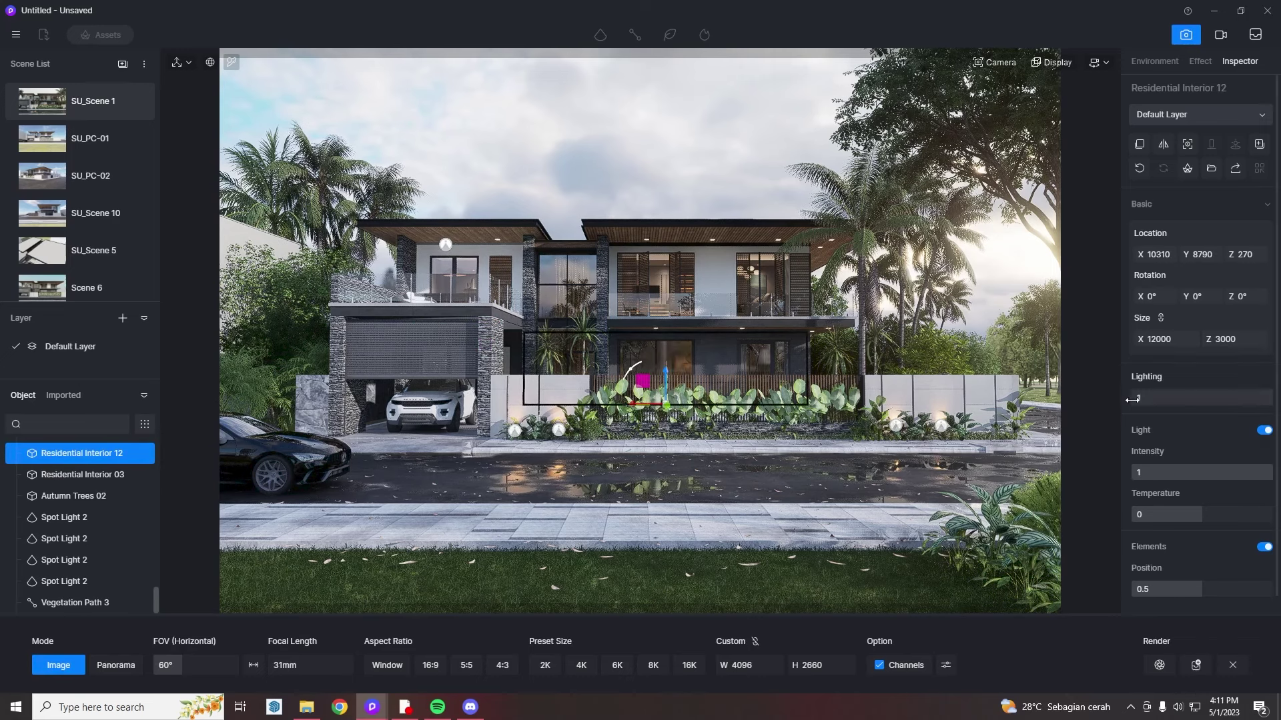
- Exit image render mode and set the specular of the villa's transparent glass material to 1
left_click(1065, 465)
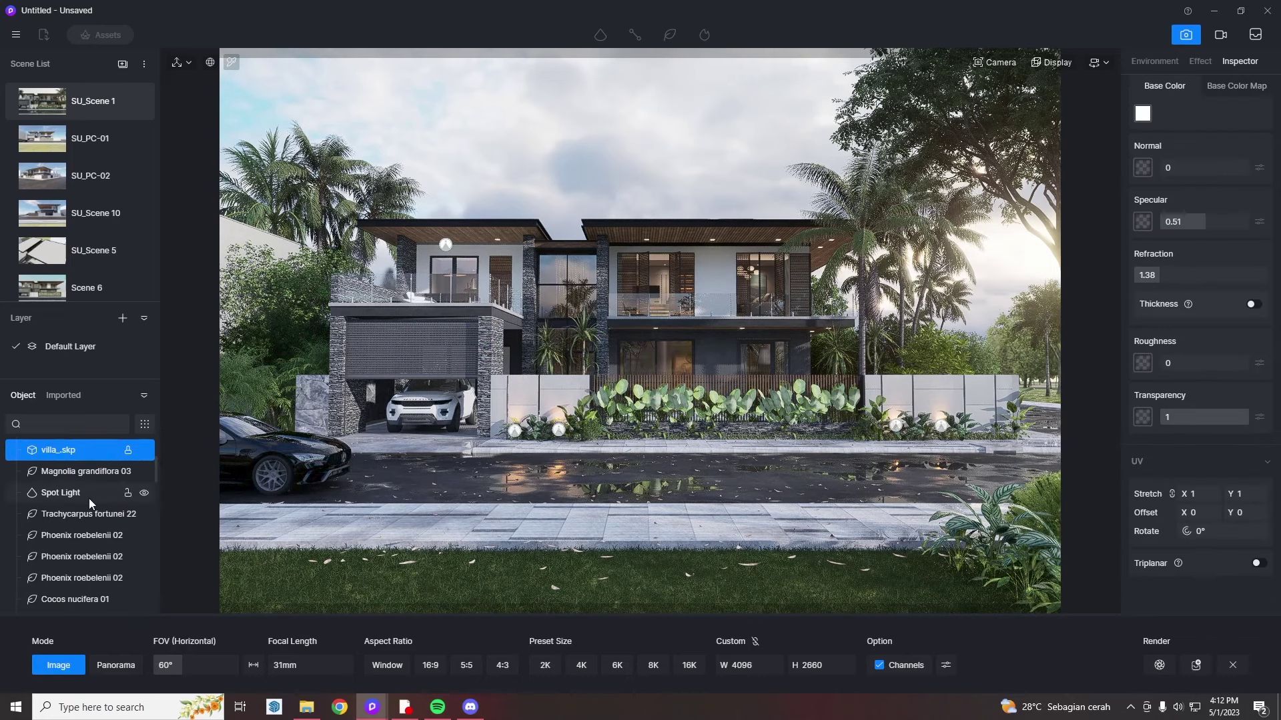
left_click(1231, 665)
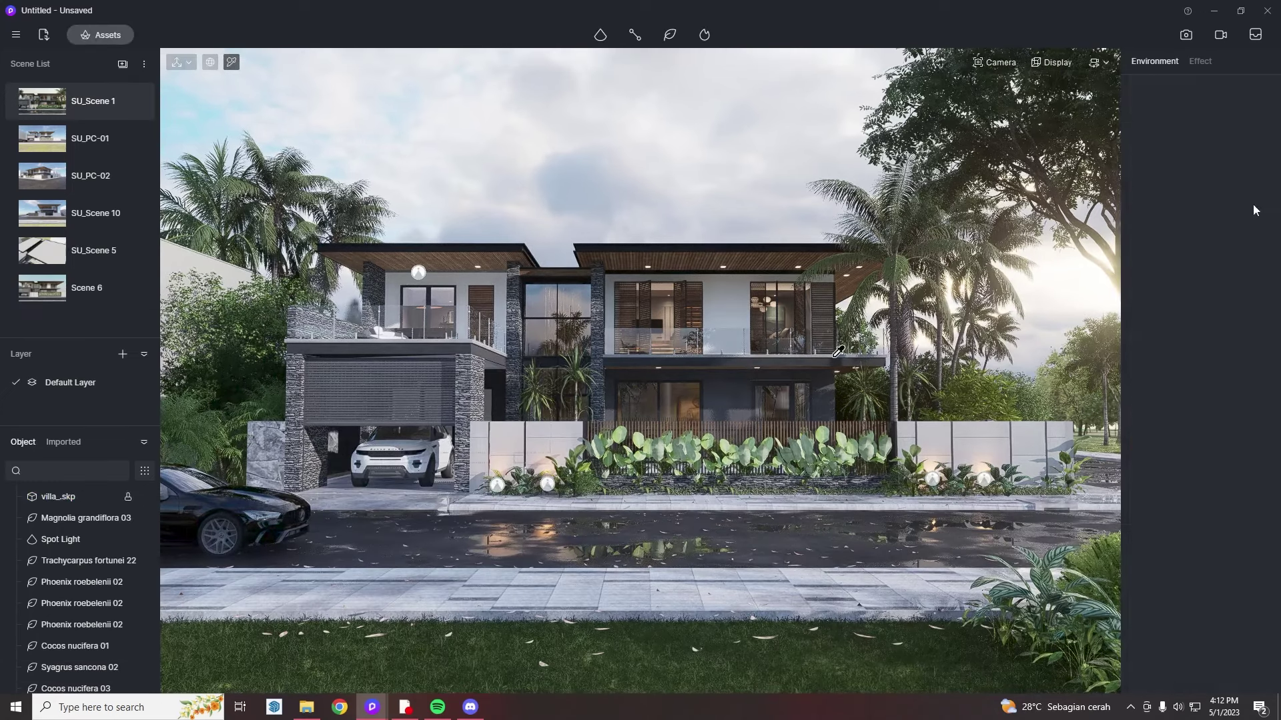
left_click_drag(1149, 309, 1251, 305)
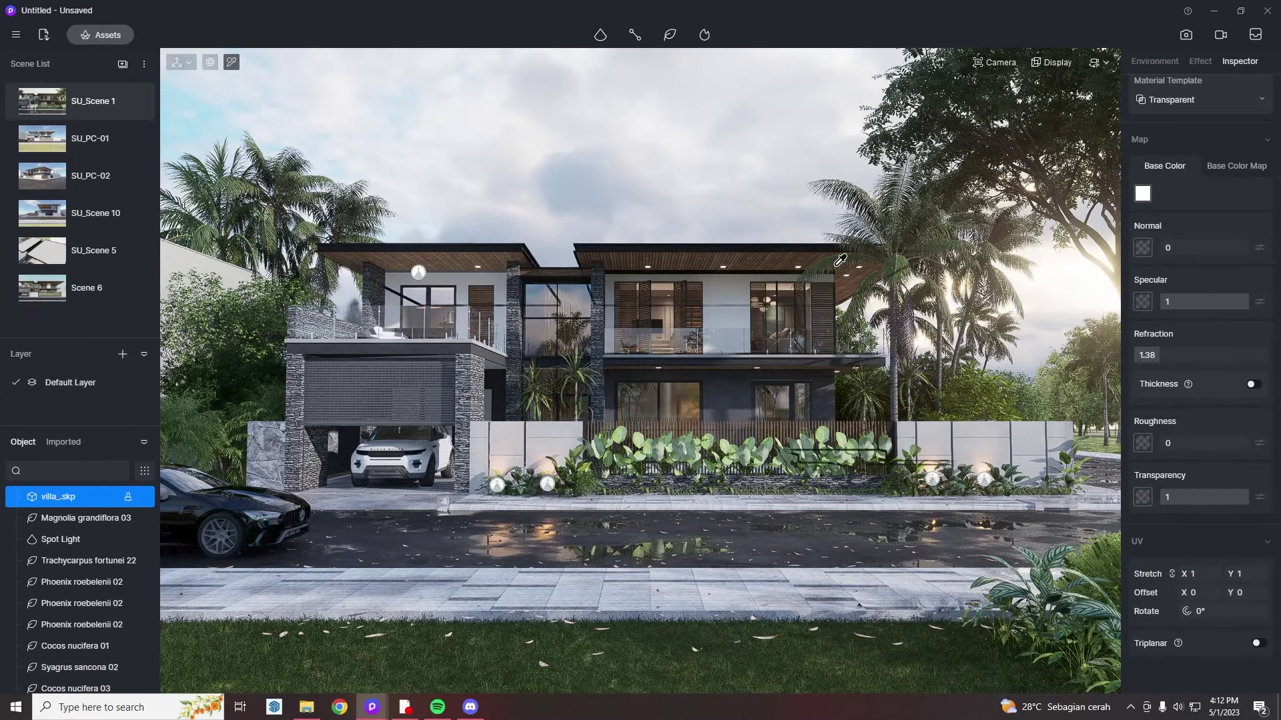
- Set the HDR sky's skylight to 0.62, background to 0.17 and rotation to 0°
left_click(1155, 61)
left_click_drag(1234, 281, 1218, 282)
left_click_drag(1238, 378, 1122, 403)
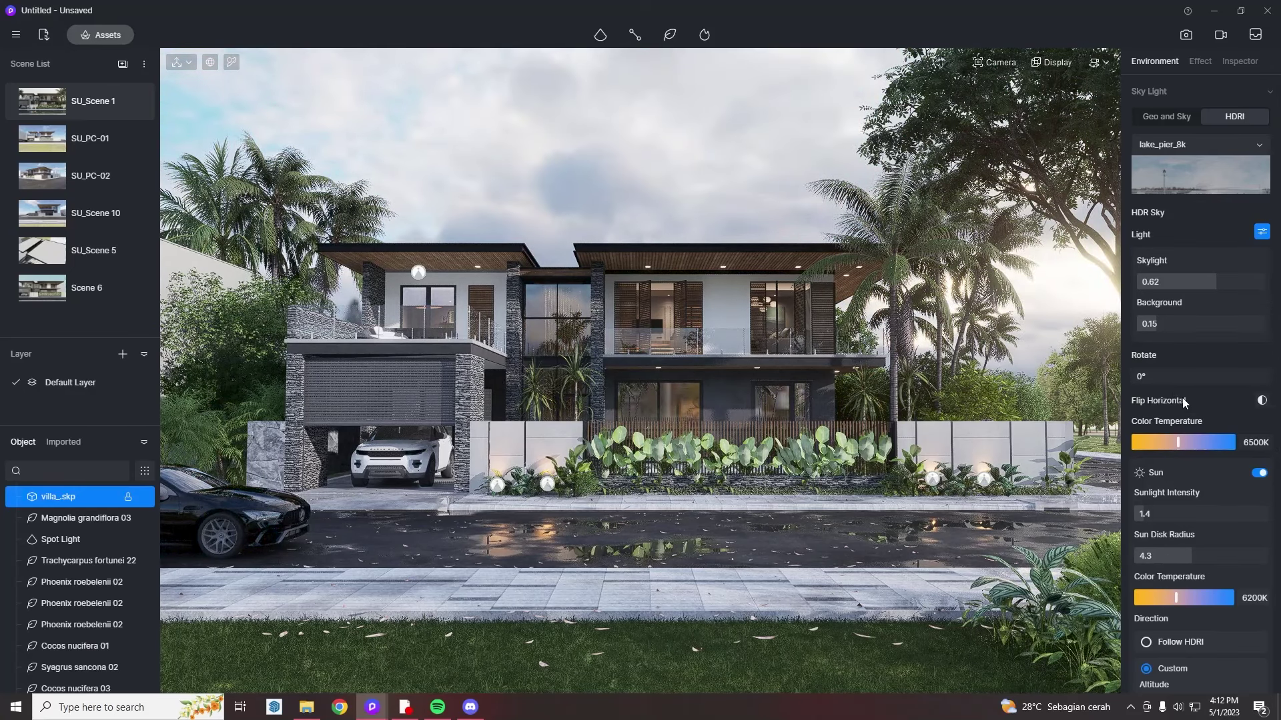
left_click_drag(1150, 324, 1159, 325)
- Brighten the lighting of Residential Interior 12 slightly and review Residential Interior 13 and 03
scroll(83, 669, "down", 10)
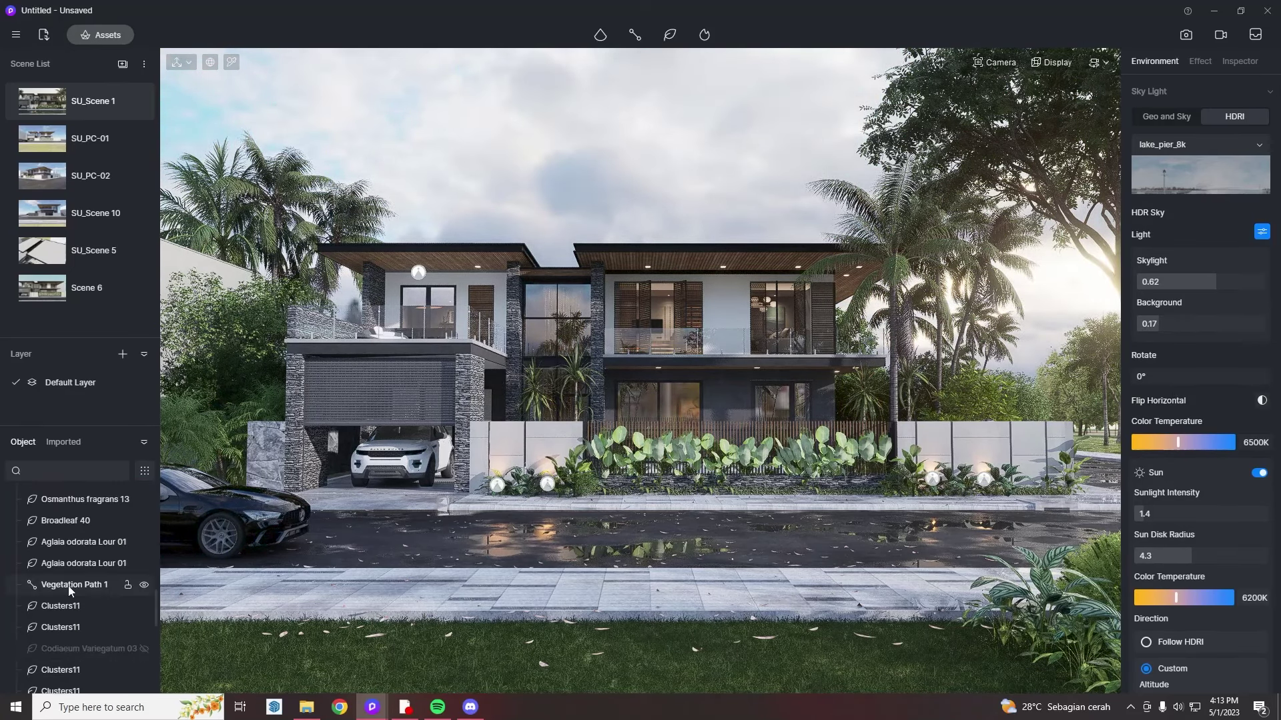
left_click(82, 533)
left_click_drag(1143, 395, 1147, 396)
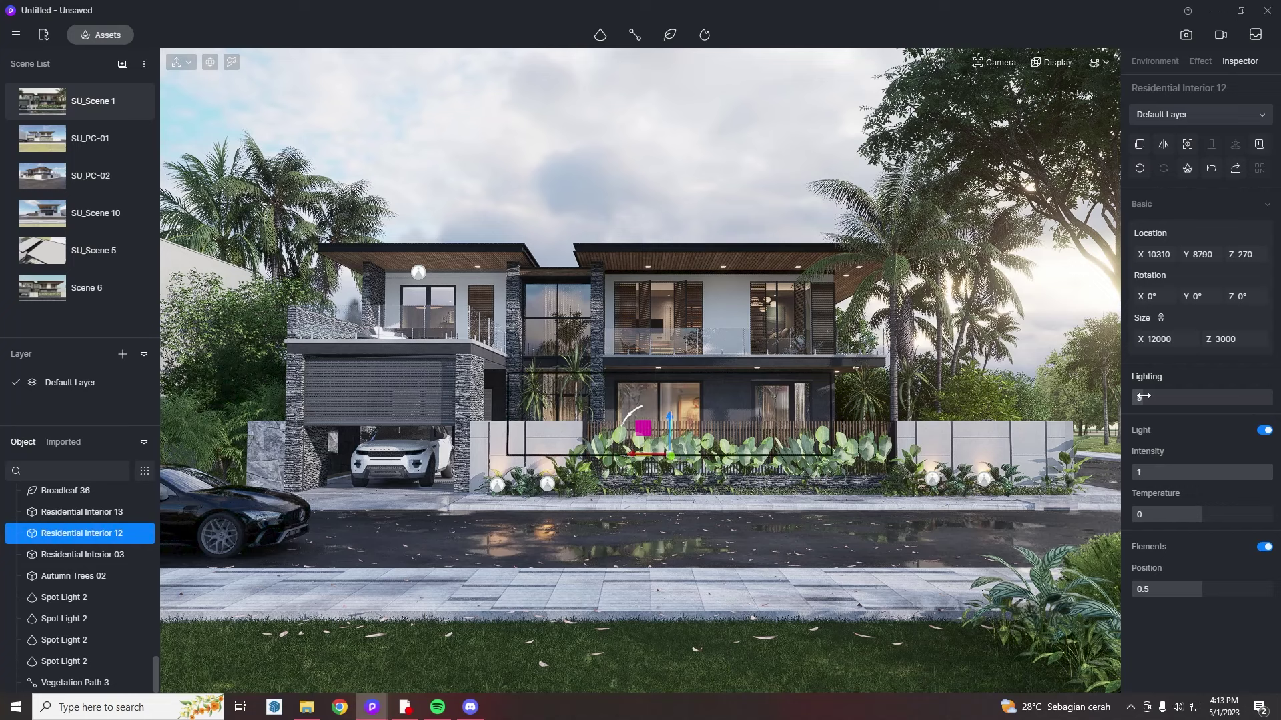
left_click(81, 513)
left_click(81, 555)
key("Escape")
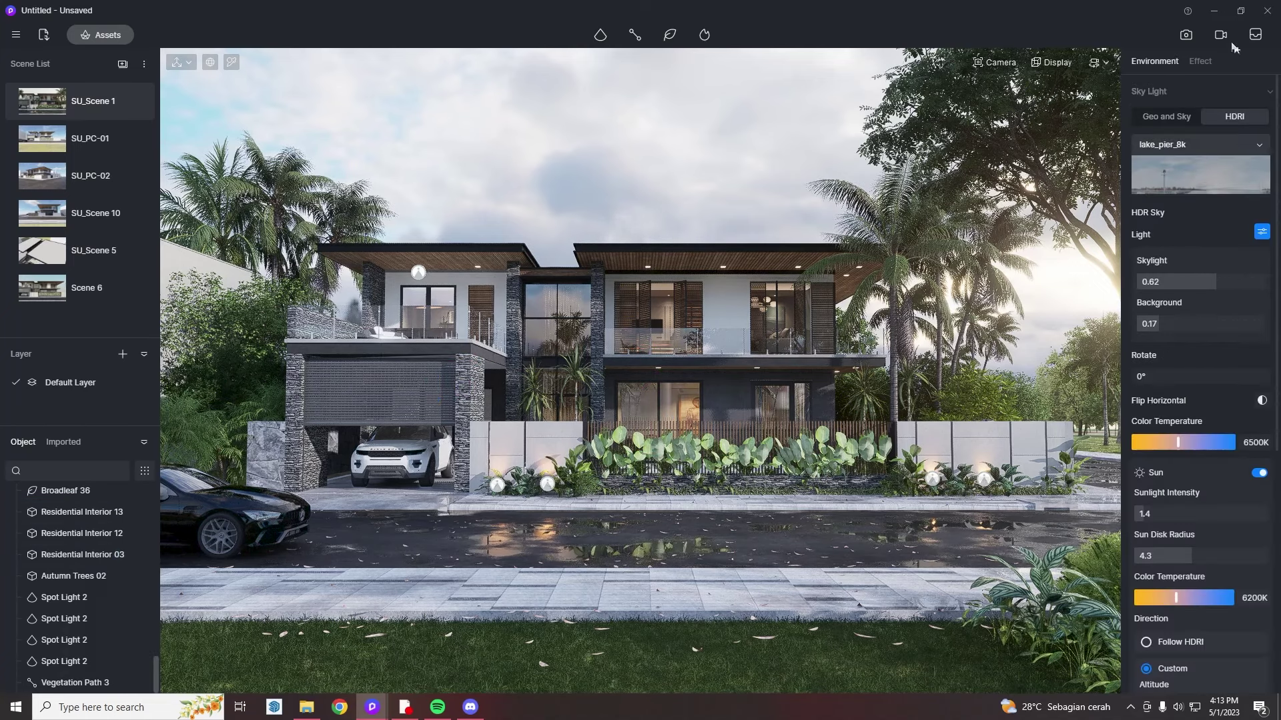
- Return to image render mode and render the front view at 4096 × 2660 with channels
left_click(1186, 34)
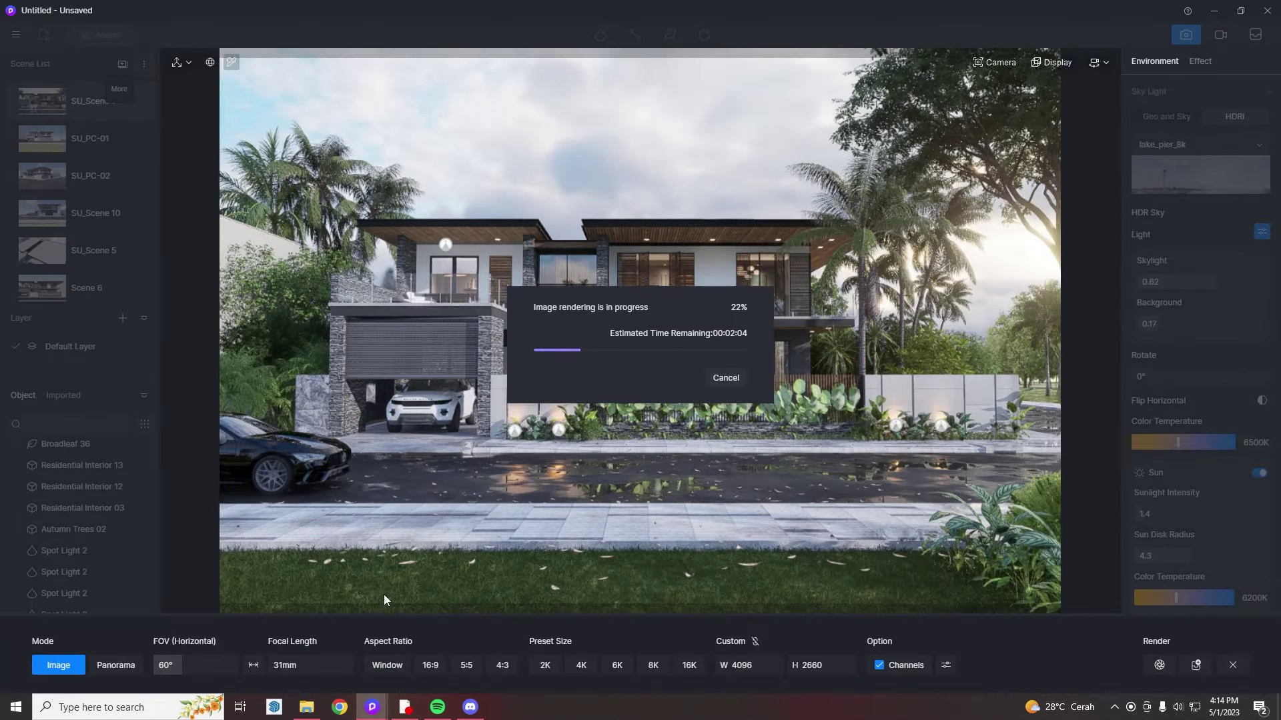